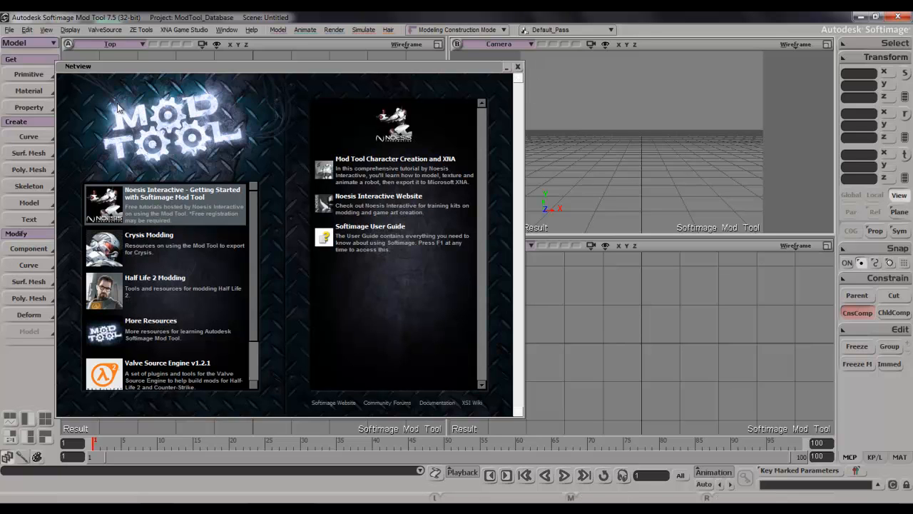
Step: Close the Netview window and open the recent scene naked_snake.exp
{"action": "left_click", "coordinate": [517, 68]}
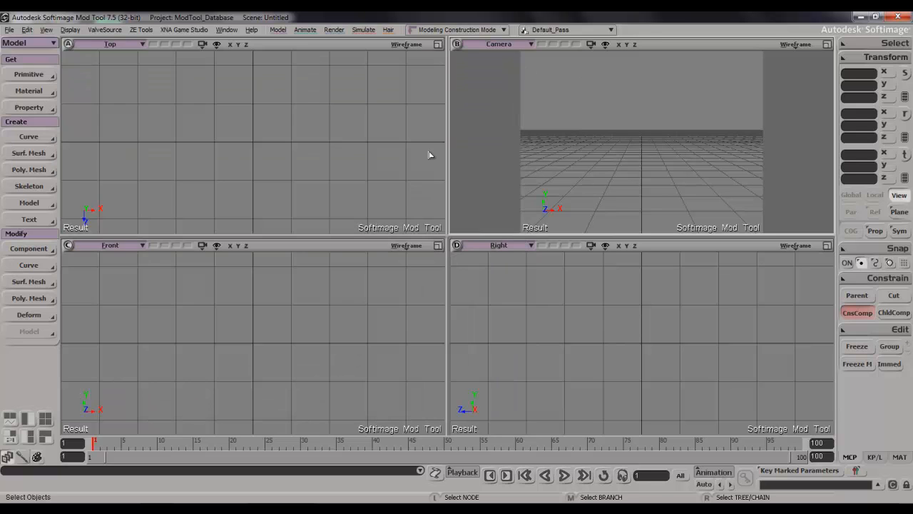
{"action": "left_click", "coordinate": [10, 29]}
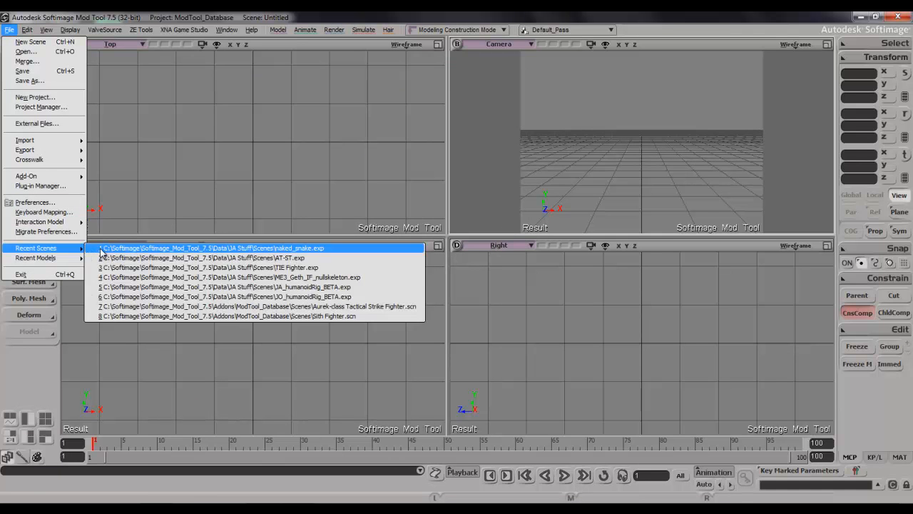
{"action": "left_click", "coordinate": [101, 247]}
{"action": "left_click", "coordinate": [478, 291]}
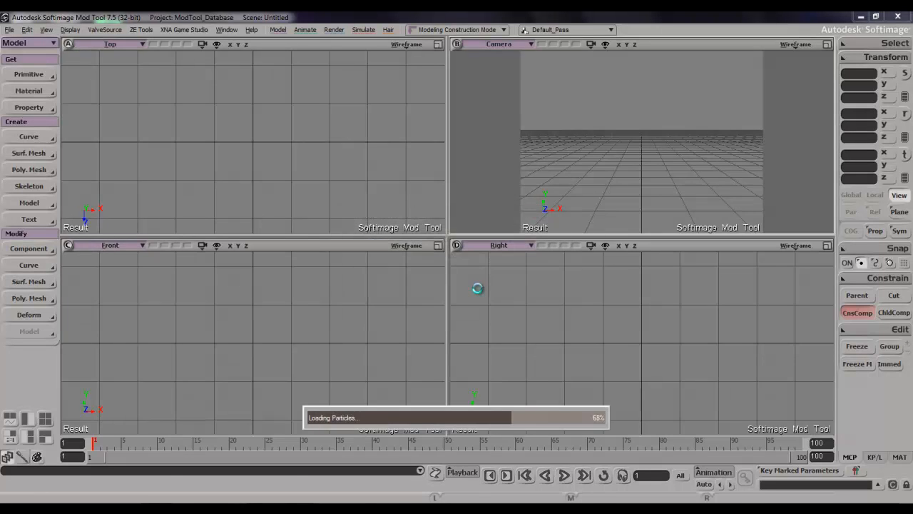
Step: Examine the textured soldier character from several angles in the user view
{"action": "key", "text": "s"}
{"action": "right_click_drag", "start_coordinate": [602, 230], "coordinate": [632, 242]}
{"action": "left_click", "coordinate": [455, 244]}
{"action": "left_click", "coordinate": [671, 214]}
{"action": "key", "text": "s"}
{"action": "key", "text": "s"}
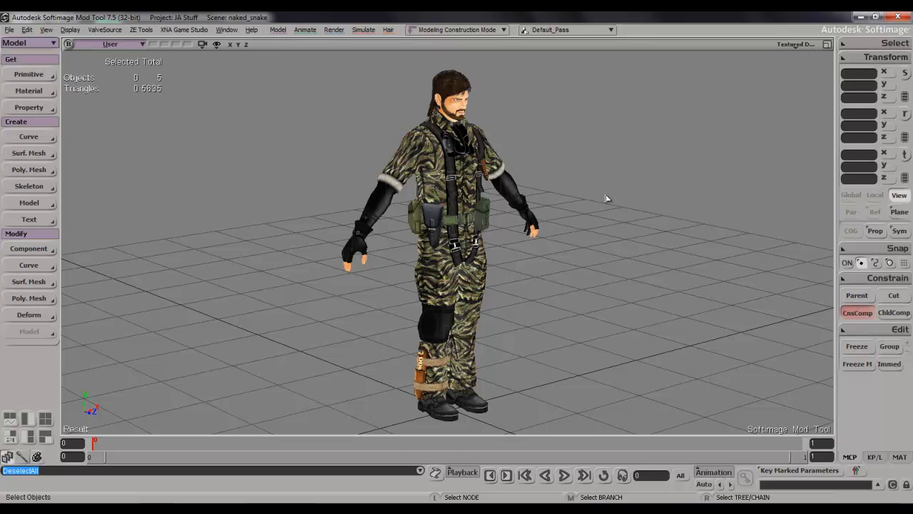
{"action": "key", "text": "s"}
{"action": "right_click_drag", "start_coordinate": [628, 259], "coordinate": [570, 286]}
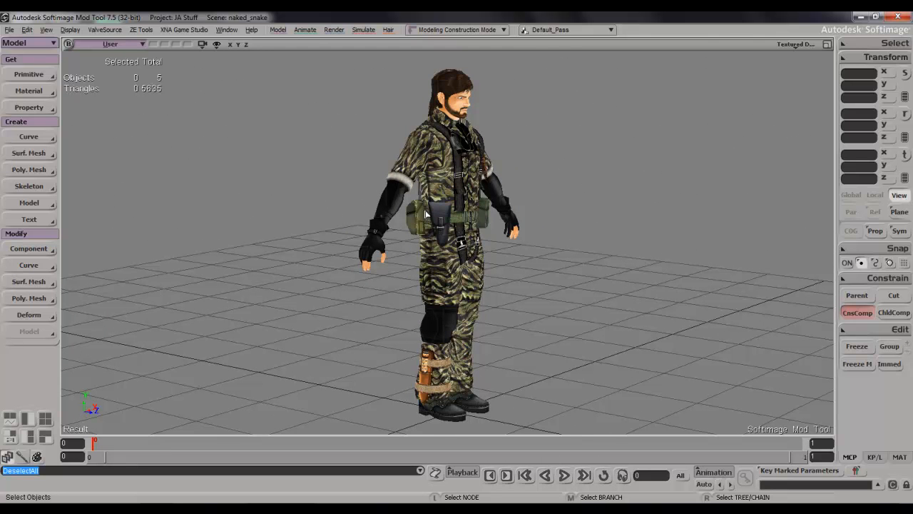
{"action": "right_click_drag", "start_coordinate": [591, 224], "coordinate": [569, 220]}
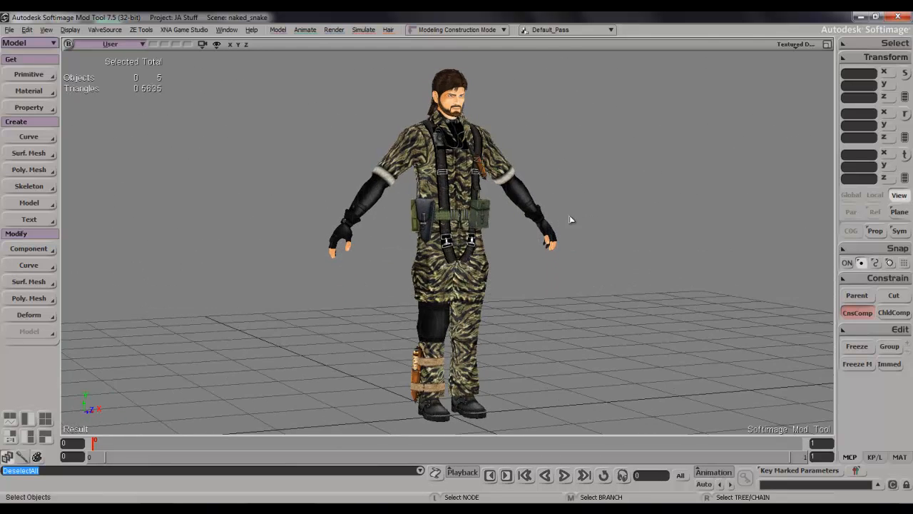
Step: Highlight the character mesh a few times to examine its wireframe and extent, leaving it deselected
{"action": "left_click", "coordinate": [475, 260]}
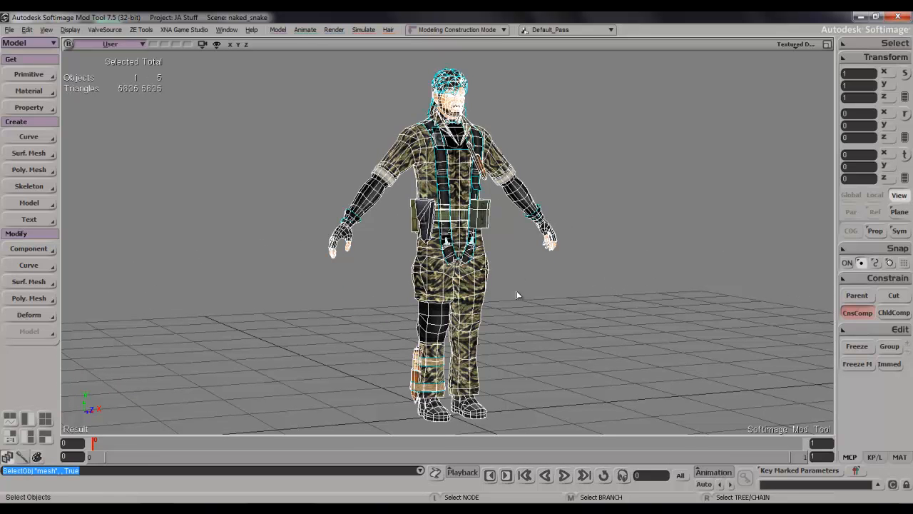
{"action": "left_click", "coordinate": [598, 321]}
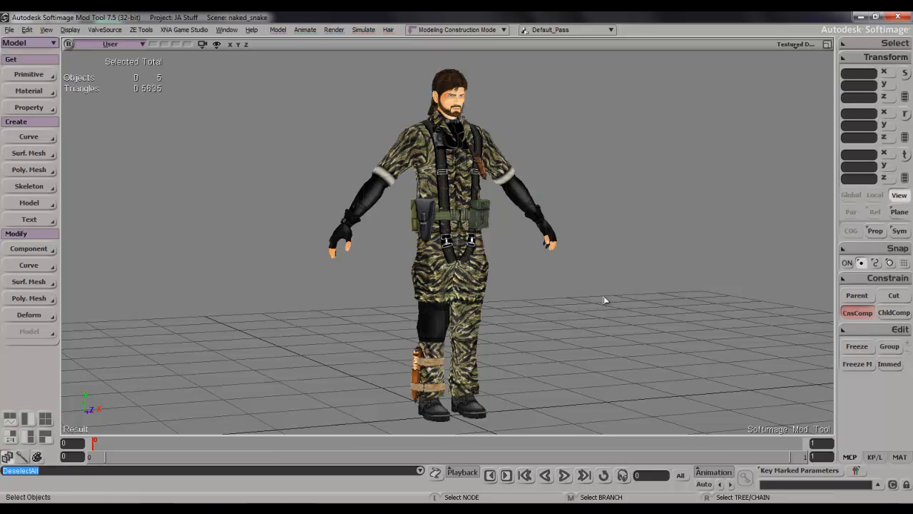
{"action": "left_click", "coordinate": [444, 135]}
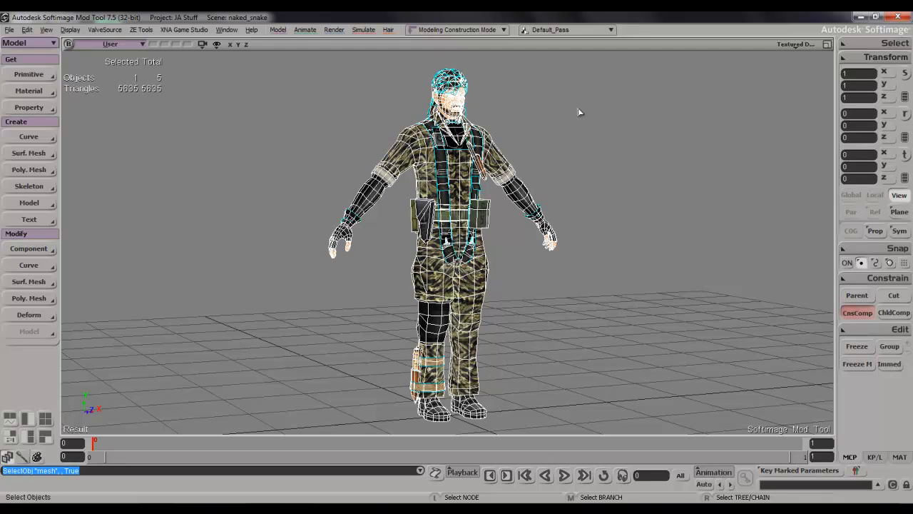
{"action": "left_click", "coordinate": [605, 130]}
{"action": "key", "text": "s"}
{"action": "right_click_drag", "start_coordinate": [644, 179], "coordinate": [635, 212]}
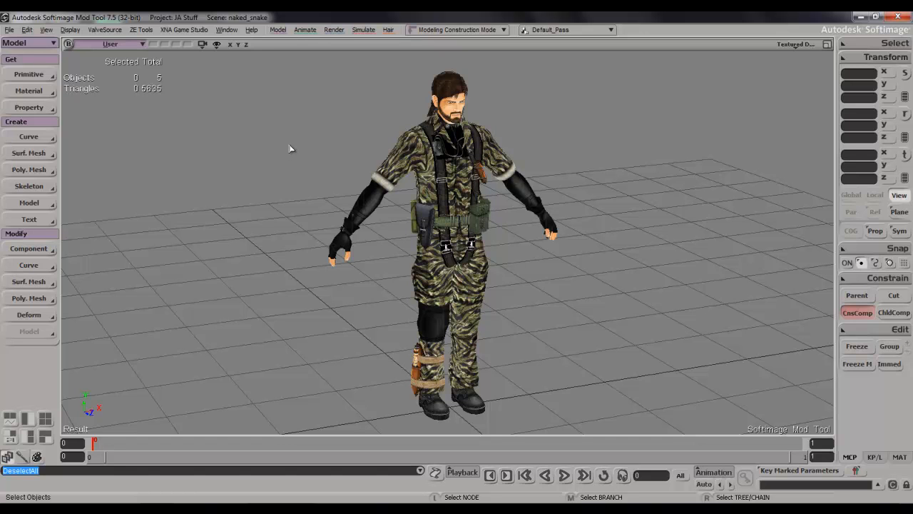
{"action": "left_click", "coordinate": [456, 163]}
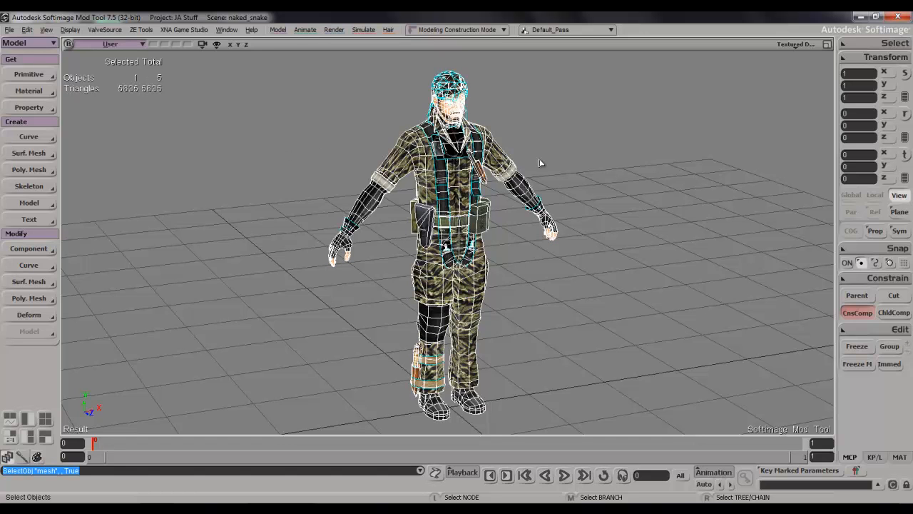
{"action": "left_click", "coordinate": [627, 187]}
{"action": "left_click_drag", "start_coordinate": [628, 101], "coordinate": [668, 193]}
{"action": "key", "text": "s"}
{"action": "right_click_drag", "start_coordinate": [628, 259], "coordinate": [611, 270]}
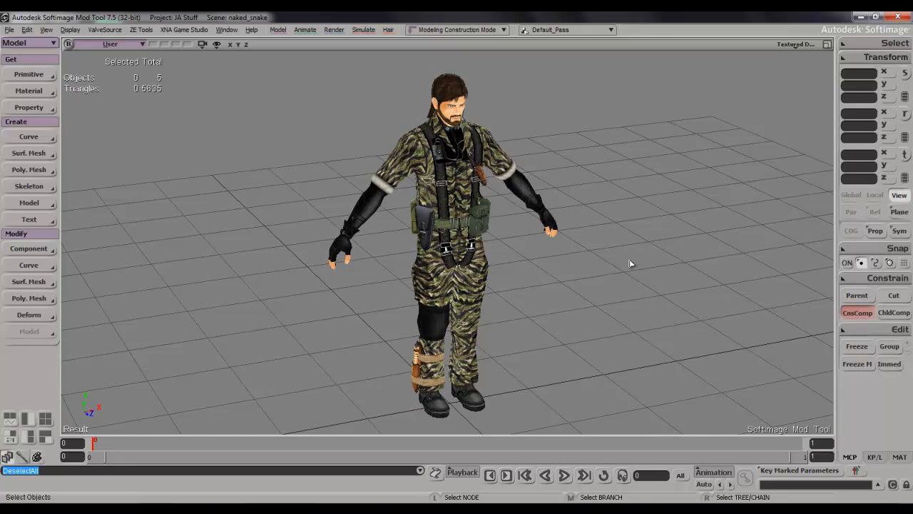
{"action": "right_click_drag", "start_coordinate": [336, 321], "coordinate": [399, 312]}
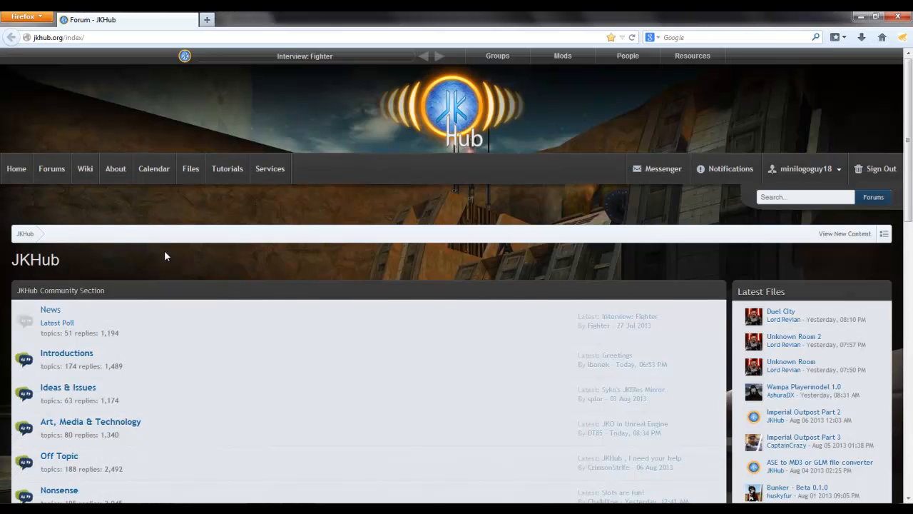
Step: Switch to Firefox and open the Softimage Jedi Academy character skeleton page from your own downloads content on JKHub
{"action": "scroll", "coordinate": [493, 208], "scroll_direction": "down", "scroll_amount": 5}
{"action": "scroll", "coordinate": [537, 207], "scroll_direction": "up", "scroll_amount": 5}
{"action": "left_click", "coordinate": [807, 170]}
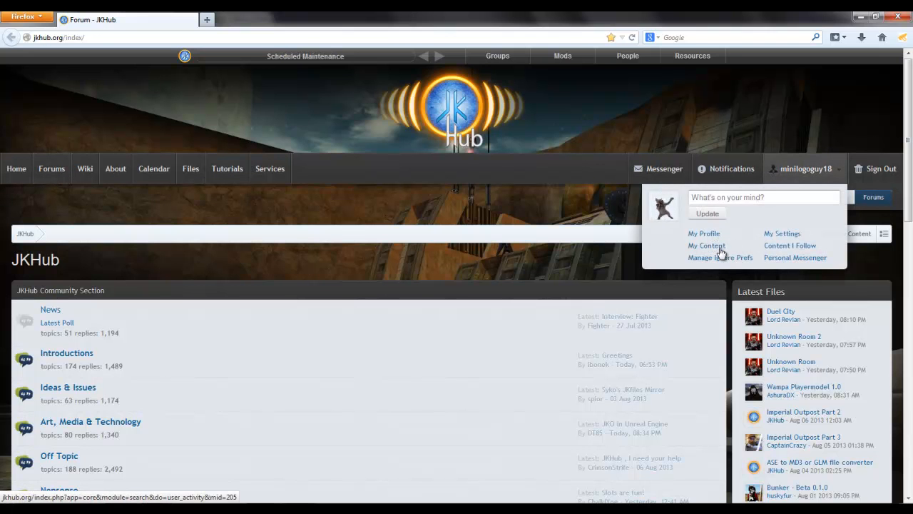
{"action": "left_click", "coordinate": [716, 246]}
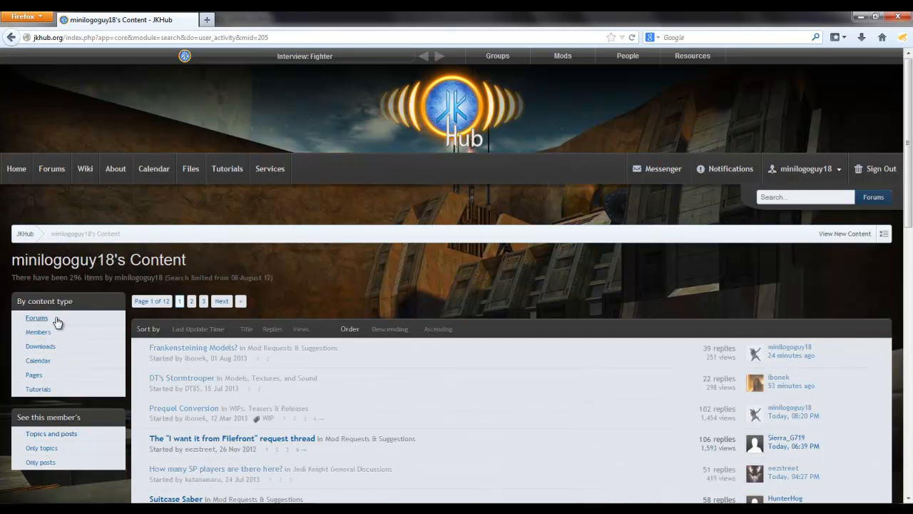
{"action": "left_click", "coordinate": [41, 346]}
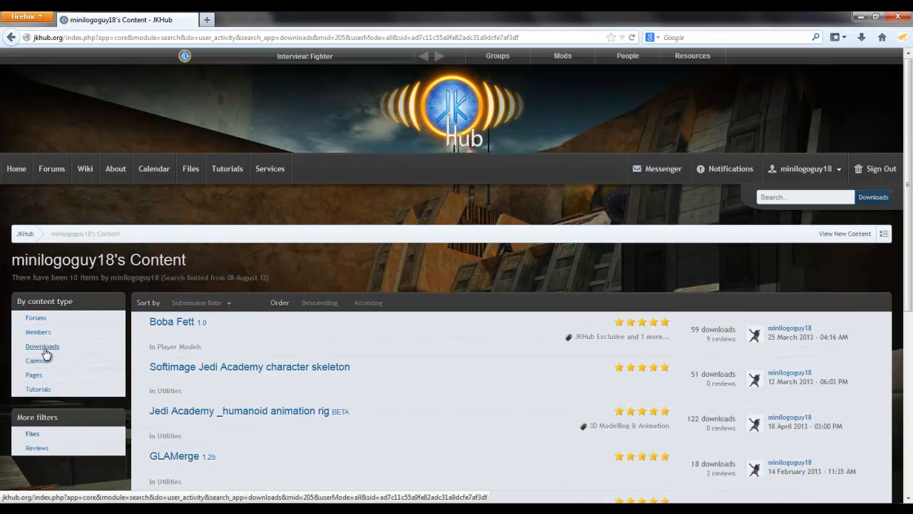
{"action": "left_click", "coordinate": [322, 368]}
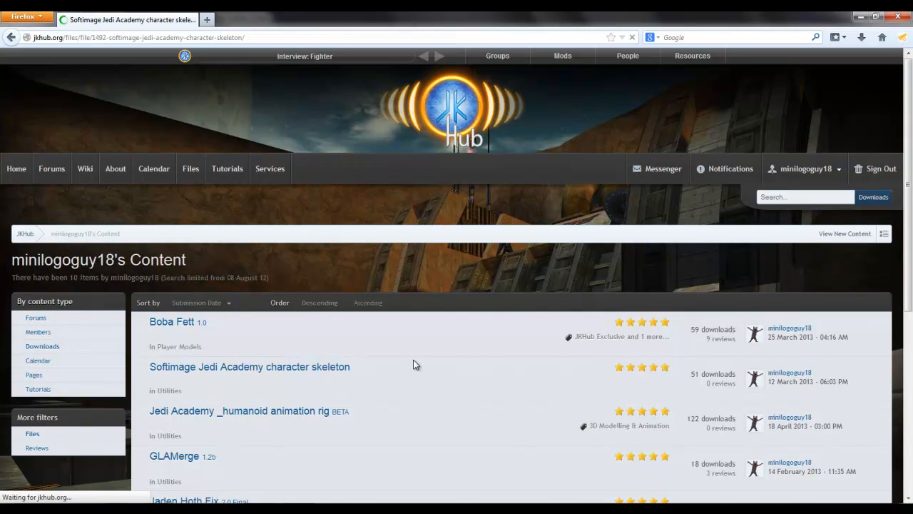
Step: Download JA_null_skeleton.zip from the skeleton's file page and save it
{"action": "scroll", "coordinate": [499, 367], "scroll_direction": "down", "scroll_amount": 5}
{"action": "scroll", "coordinate": [499, 372], "scroll_direction": "up", "scroll_amount": 4}
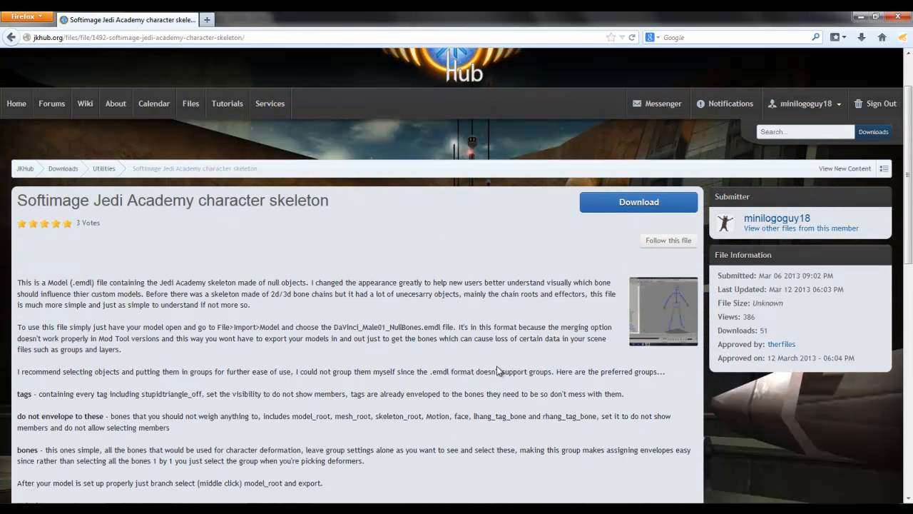
{"action": "left_click", "coordinate": [613, 207]}
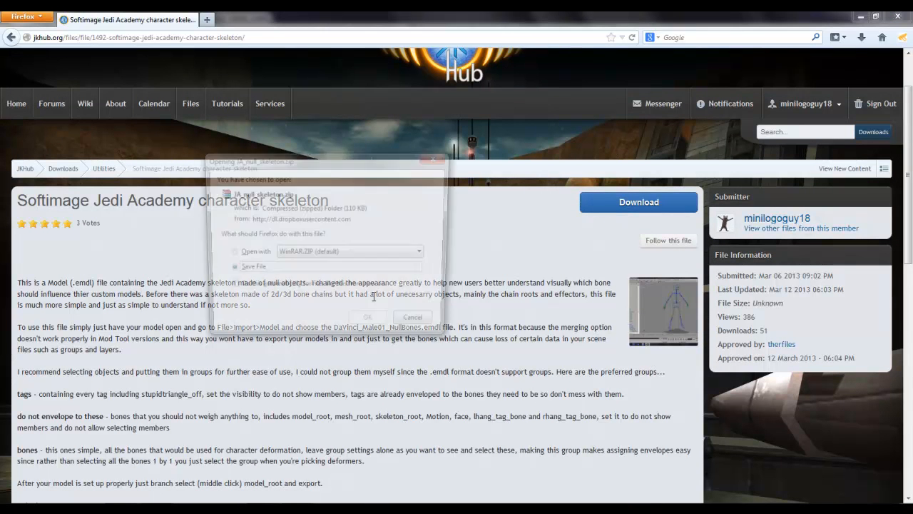
{"action": "left_click", "coordinate": [371, 324]}
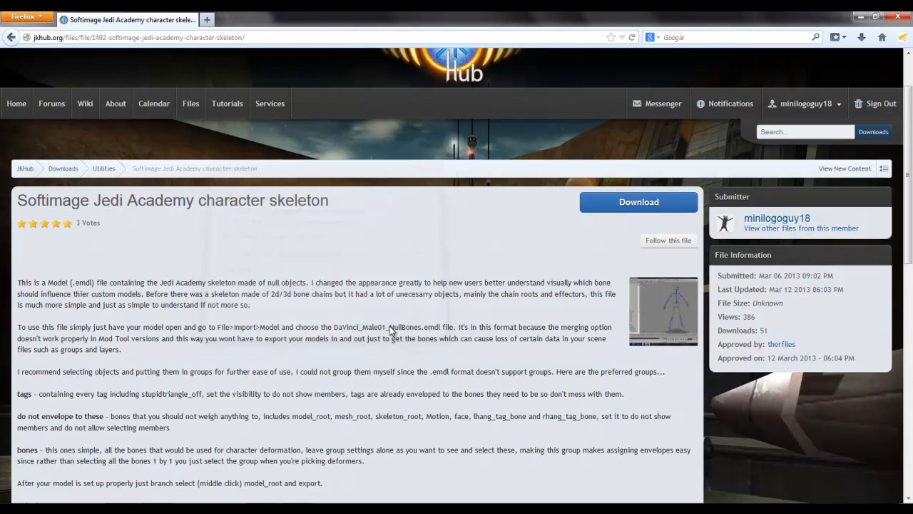
Step: Go to the desktop and extract DaVinci_Male01_NullBones.emdl from the JA_null_skeleton archive there
{"action": "left_click", "coordinate": [861, 15]}
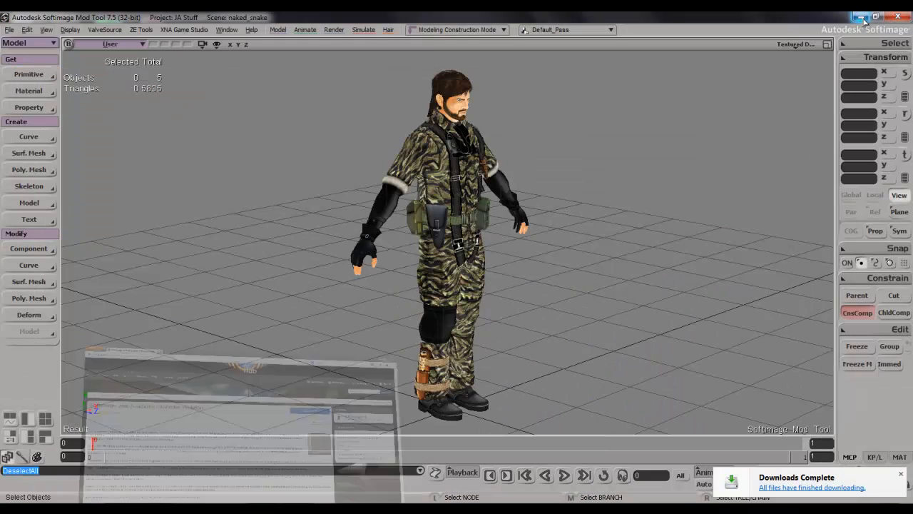
{"action": "left_click", "coordinate": [861, 16]}
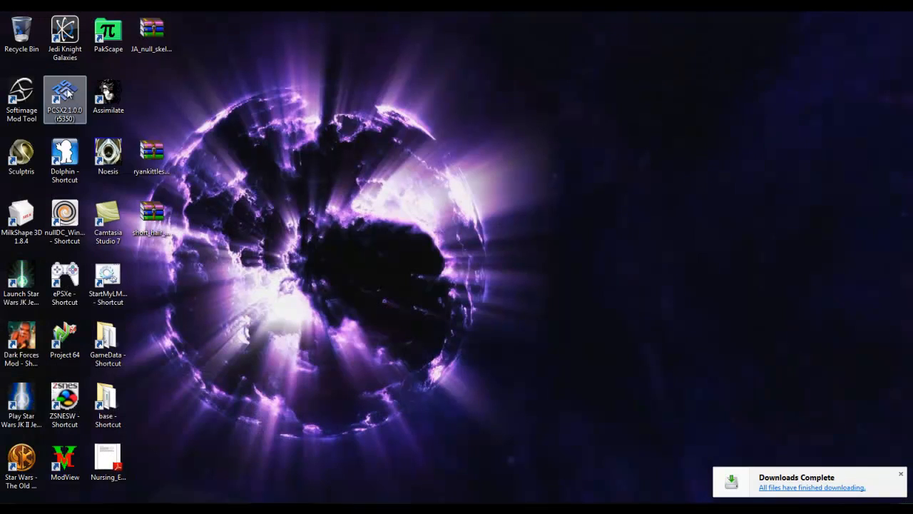
{"action": "right_click", "coordinate": [162, 41]}
{"action": "left_click", "coordinate": [114, 96]}
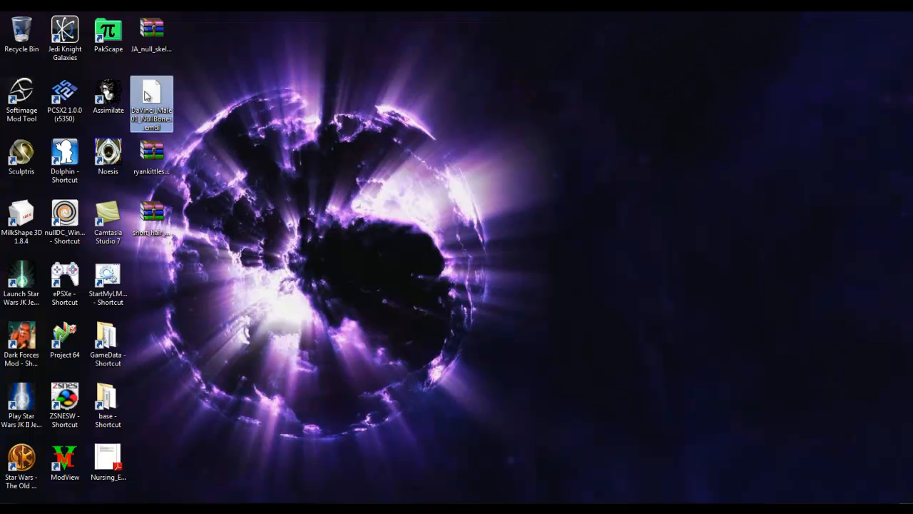
Step: Switch back to Softimage Mod Tool and import the model DaVinci_Male01_NullBones.emdl from the desktop
{"action": "key", "text": "alt+Tab"}
{"action": "key", "text": "s"}
{"action": "right_click_drag", "start_coordinate": [431, 216], "coordinate": [413, 196]}
{"action": "scroll", "coordinate": [413, 196], "scroll_direction": "down", "scroll_amount": 3}
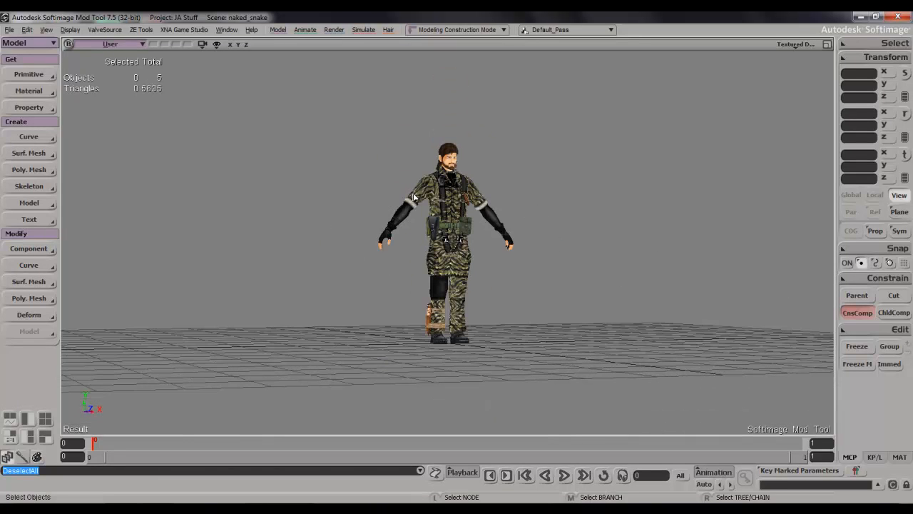
{"action": "left_click", "coordinate": [9, 30]}
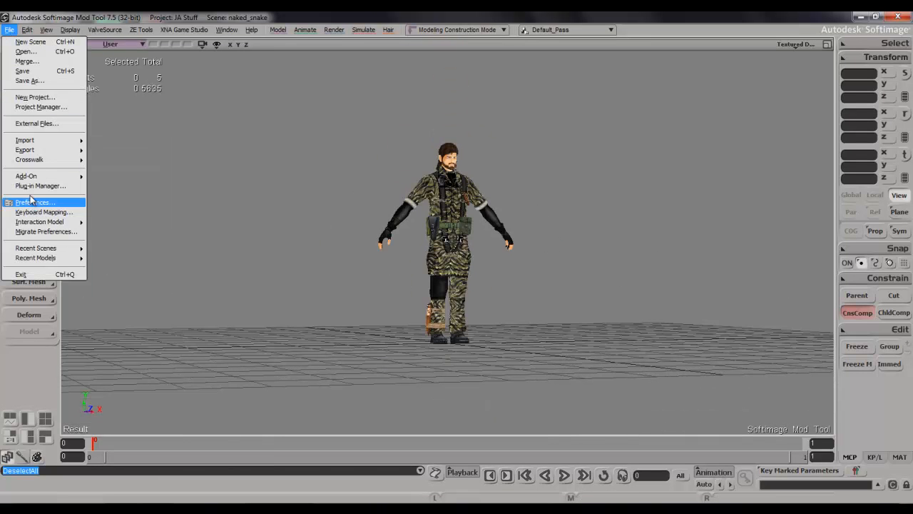
{"action": "mouse_move", "coordinate": [42, 141]}
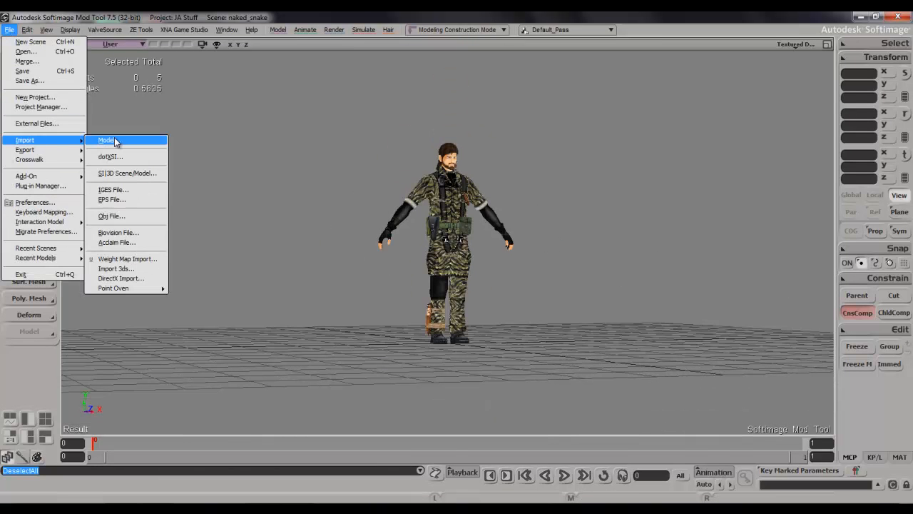
{"action": "left_click", "coordinate": [107, 141]}
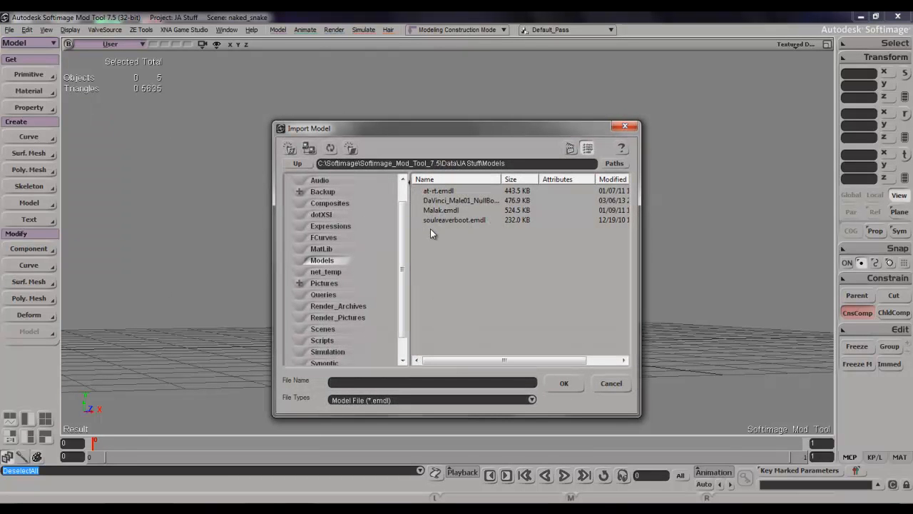
{"action": "left_click", "coordinate": [289, 148]}
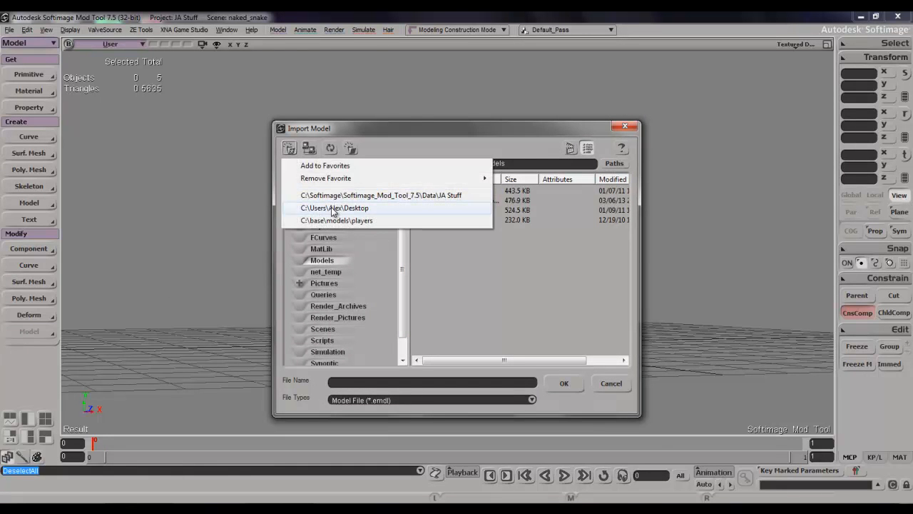
{"action": "left_click", "coordinate": [334, 207]}
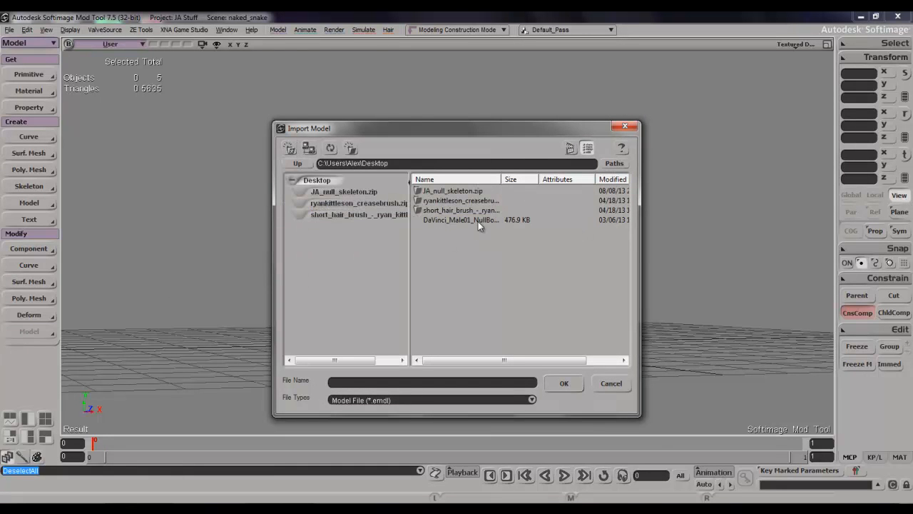
{"action": "left_click", "coordinate": [484, 220]}
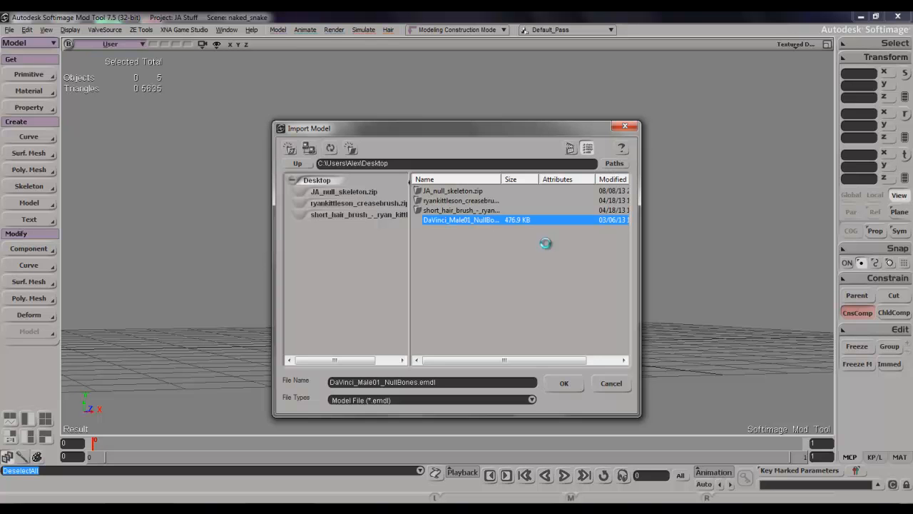
{"action": "left_click", "coordinate": [577, 384]}
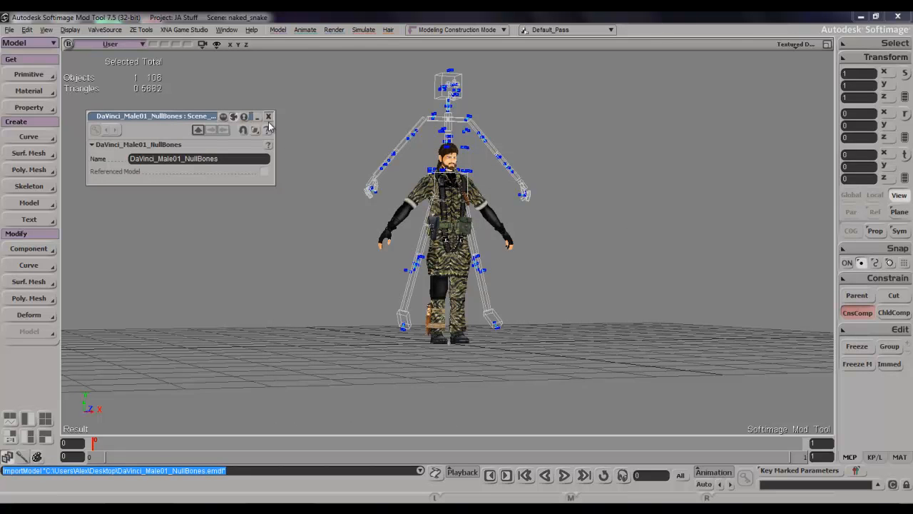
Step: Deselect the imported skeleton and close its DaVinci_Male01_NullBones property page
{"action": "key", "text": "s"}
{"action": "left_click_drag", "start_coordinate": [453, 135], "coordinate": [452, 169]}
{"action": "mouse_move", "coordinate": [451, 169]}
{"action": "right_mouse_down"}
{"action": "mouse_move", "coordinate": [483, 167]}
{"action": "mouse_move", "coordinate": [359, 190]}
{"action": "mouse_move", "coordinate": [451, 187]}
{"action": "right_mouse_up"}
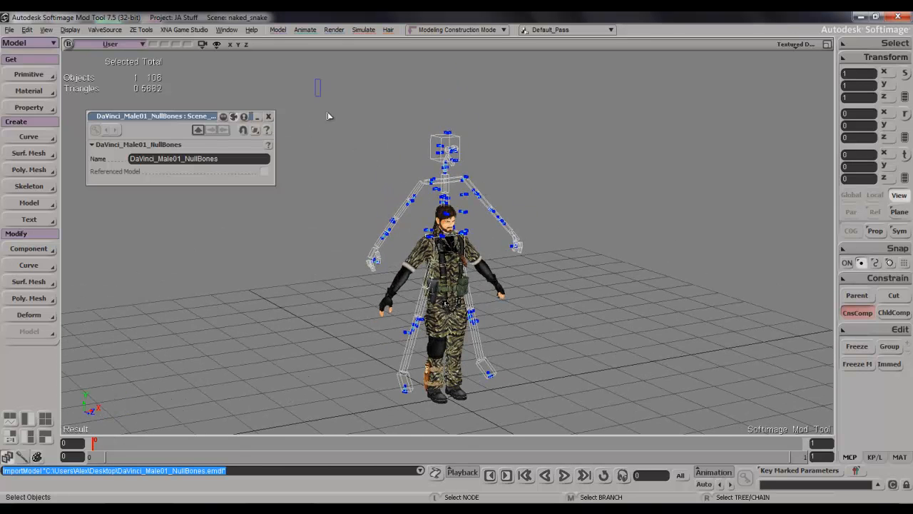
{"action": "left_click", "coordinate": [339, 167]}
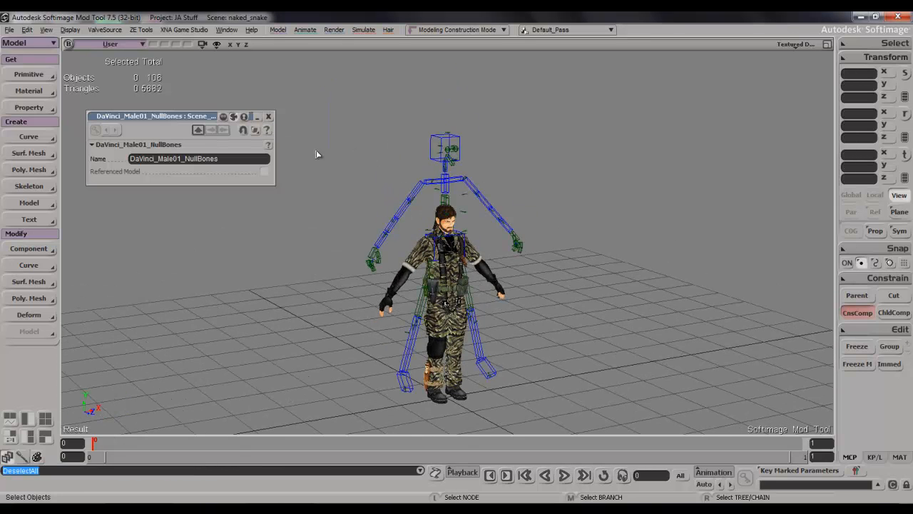
{"action": "left_click", "coordinate": [268, 116]}
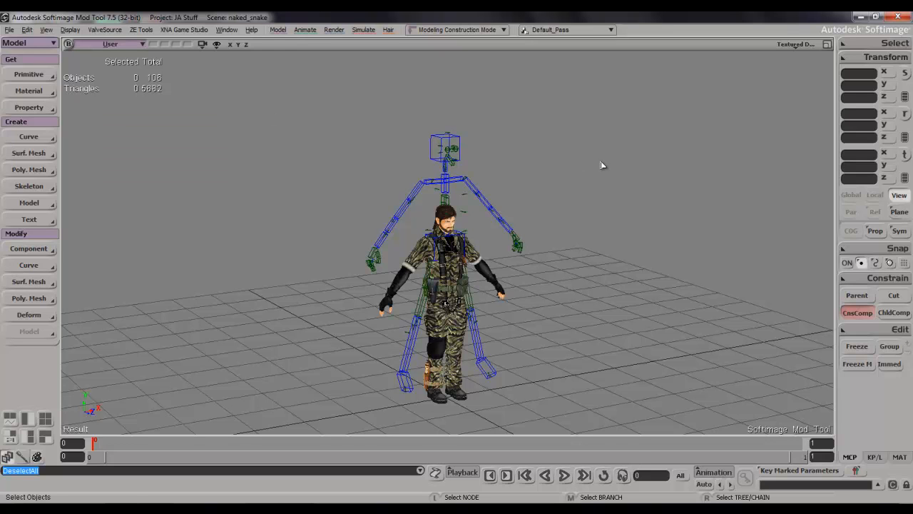
Step: Open the scene Explorer and select the character's mesh object in it
{"action": "key", "text": "8"}
{"action": "left_click_drag", "start_coordinate": [538, 230], "coordinate": [178, 94]}
{"action": "left_click", "coordinate": [137, 185]}
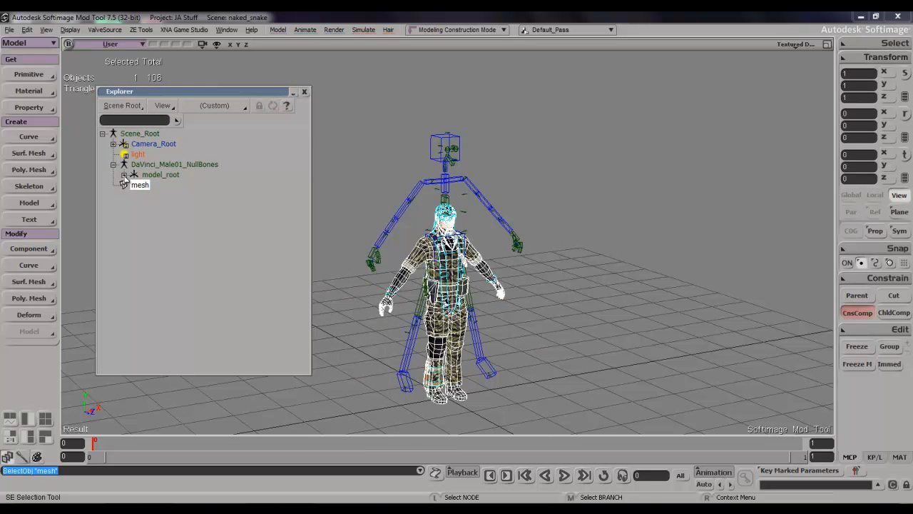
Step: Expand the entire hierarchy under the skeleton's model_root in the Explorer
{"action": "left_click", "coordinate": [124, 174]}
{"action": "right_click", "coordinate": [135, 185]}
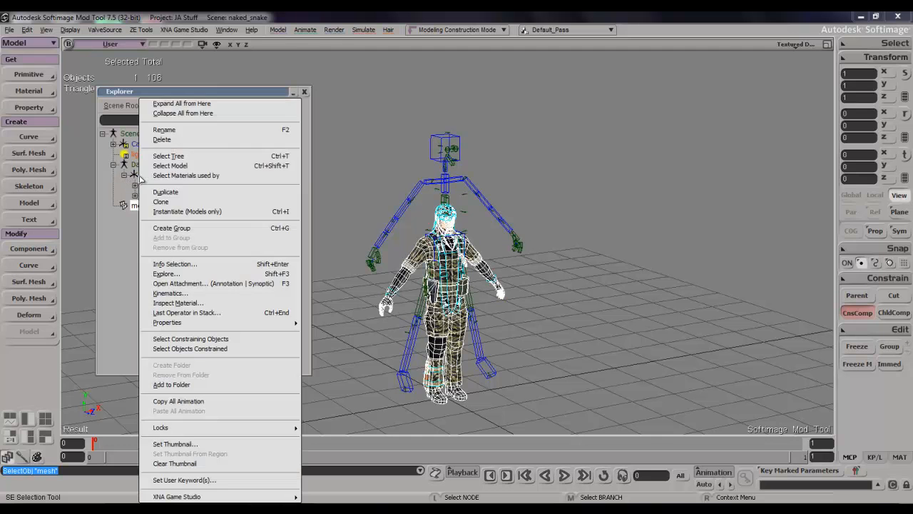
{"action": "left_click", "coordinate": [181, 104]}
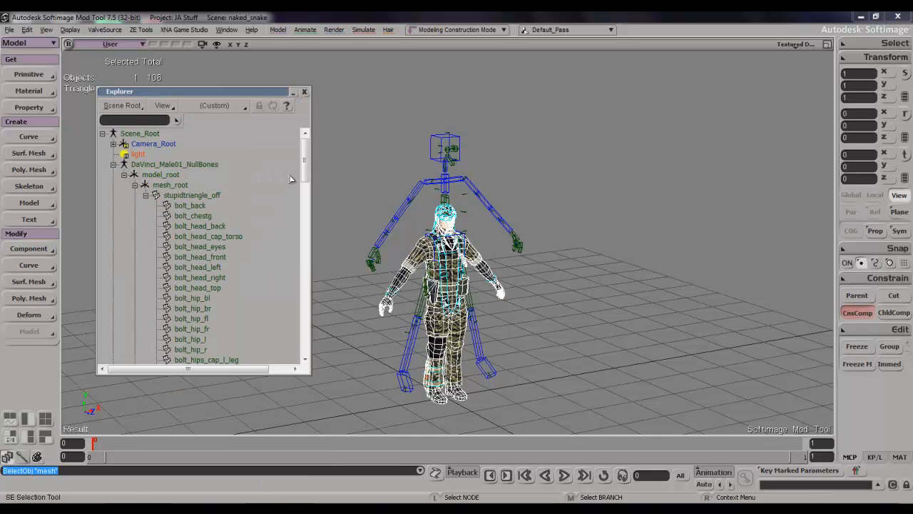
Step: Select all bolt objects from bolt_back through bolt_uchest_r and examine where they sit on the skeleton
{"action": "left_click", "coordinate": [190, 205]}
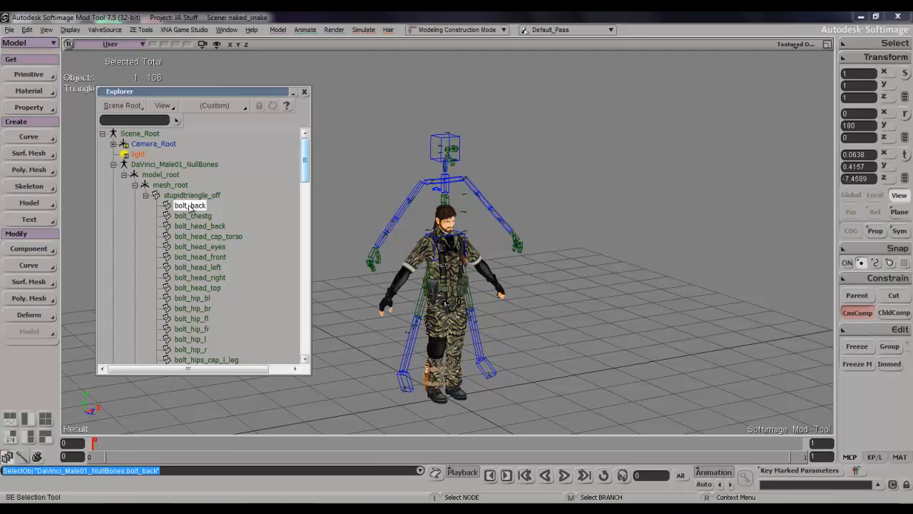
{"action": "left_click_drag", "start_coordinate": [304, 175], "coordinate": [300, 249]}
{"action": "left_click", "coordinate": [206, 299], "text": "shift"}
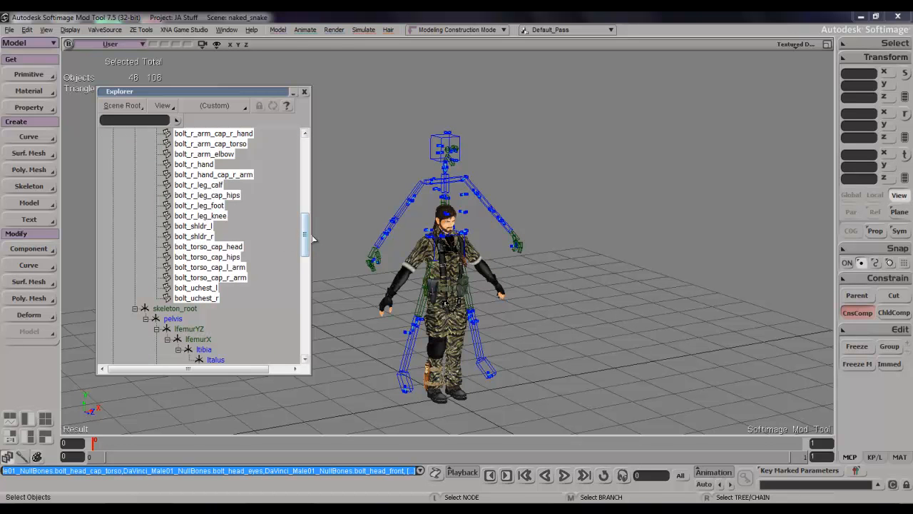
{"action": "key", "text": "s"}
{"action": "mouse_move", "coordinate": [489, 251]}
{"action": "right_mouse_down"}
{"action": "mouse_move", "coordinate": [558, 252]}
{"action": "mouse_move", "coordinate": [468, 266]}
{"action": "mouse_move", "coordinate": [521, 224]}
{"action": "mouse_move", "coordinate": [491, 254]}
{"action": "right_mouse_up"}
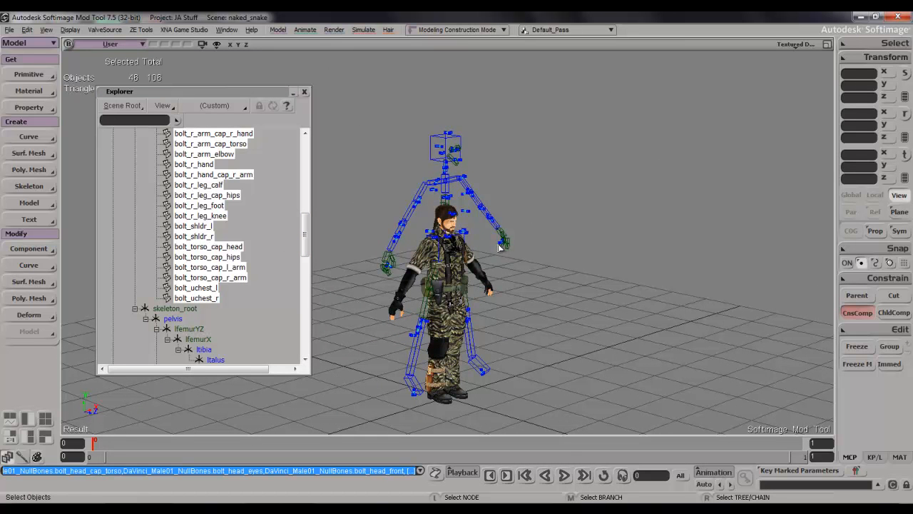
{"action": "key", "text": "s"}
{"action": "right_click_drag", "start_coordinate": [502, 247], "coordinate": [288, 235]}
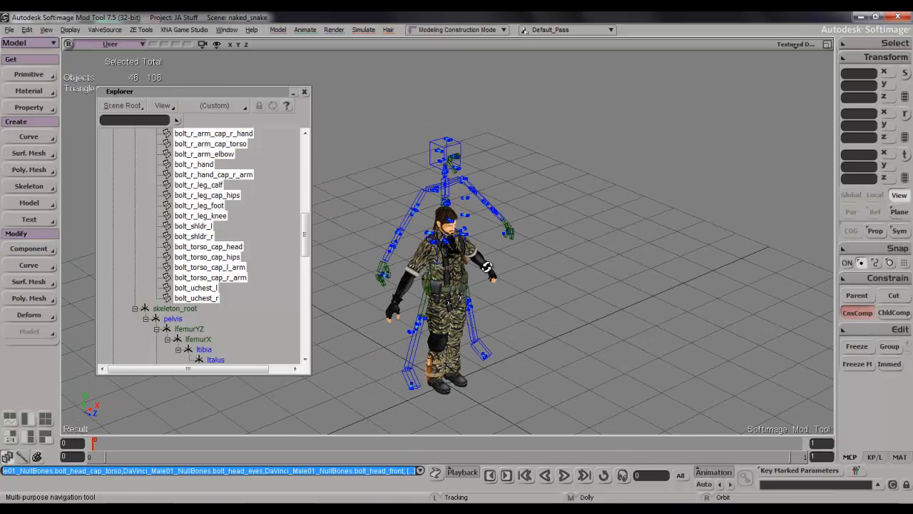
Step: Clear the bolt selection, then close the Explorer with the DaVinci_Male01_NullBones hierarchy collapsed
{"action": "left_click_drag", "start_coordinate": [304, 235], "coordinate": [306, 143]}
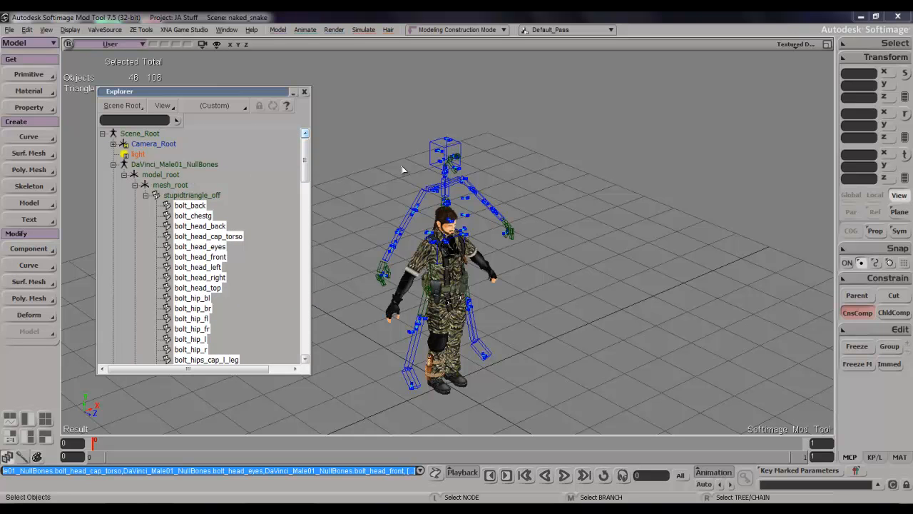
{"action": "left_click", "coordinate": [344, 178]}
{"action": "right_click", "coordinate": [166, 166]}
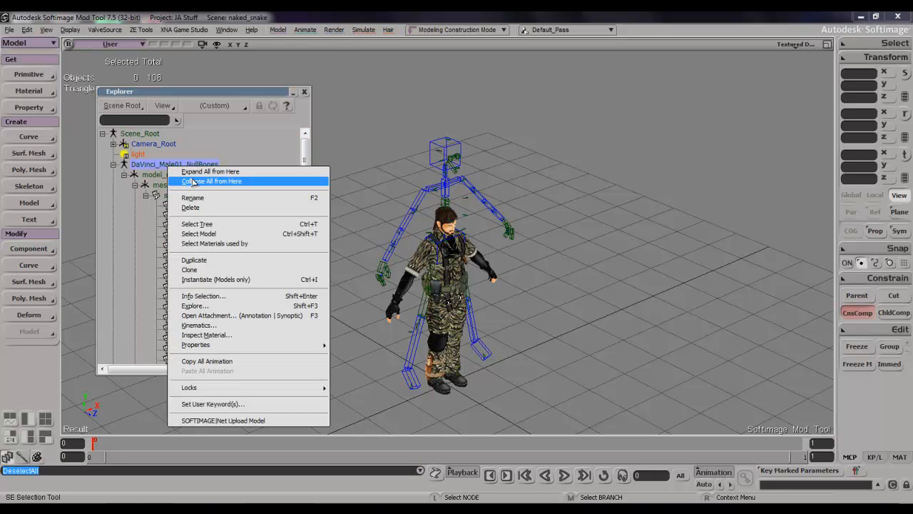
{"action": "left_click", "coordinate": [193, 181]}
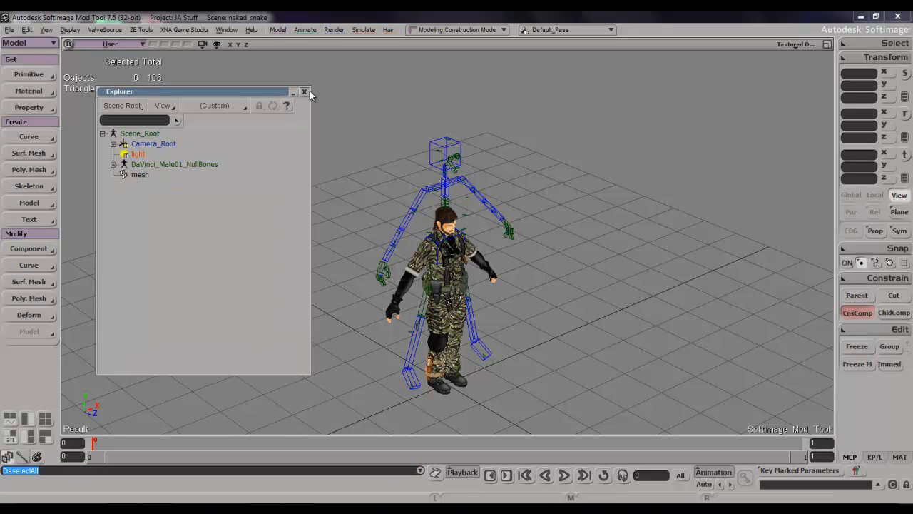
{"action": "left_click", "coordinate": [305, 92]}
Step: Examine how the character mesh lines up with the imported skeleton from several sides, leaving nothing selected
{"action": "key", "text": "s"}
{"action": "right_click_drag", "start_coordinate": [499, 226], "coordinate": [479, 191]}
{"action": "middle_click_drag", "start_coordinate": [479, 191], "coordinate": [490, 188]}
{"action": "right_click_drag", "start_coordinate": [489, 188], "coordinate": [491, 179]}
{"action": "middle_click_drag", "start_coordinate": [491, 179], "coordinate": [491, 181]}
{"action": "key", "text": "s"}
{"action": "left_click_drag", "start_coordinate": [491, 181], "coordinate": [490, 269]}
{"action": "right_click_drag", "start_coordinate": [490, 270], "coordinate": [485, 192]}
{"action": "key", "text": "space"}
{"action": "key", "text": "s"}
{"action": "right_click_drag", "start_coordinate": [621, 235], "coordinate": [577, 233]}
{"action": "left_click", "coordinate": [396, 189]}
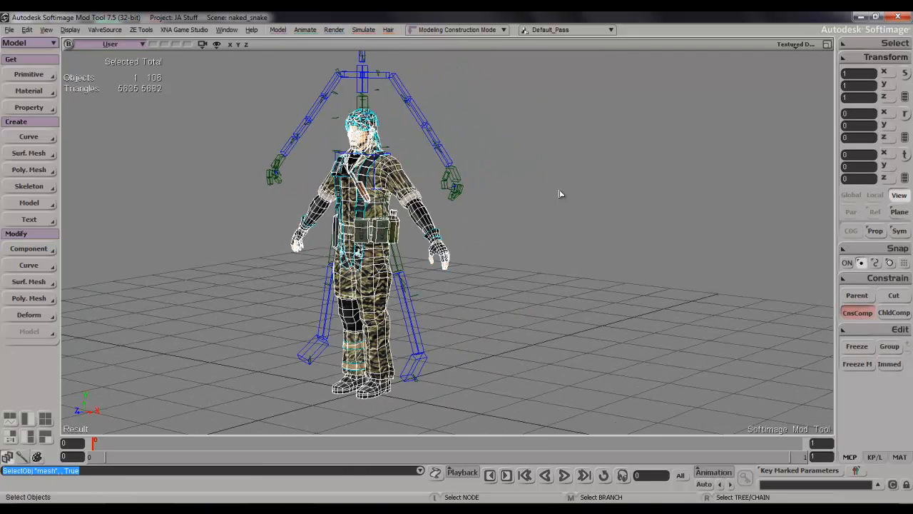
{"action": "key", "text": "s"}
{"action": "right_click_drag", "start_coordinate": [668, 260], "coordinate": [606, 253]}
{"action": "key", "text": "s"}
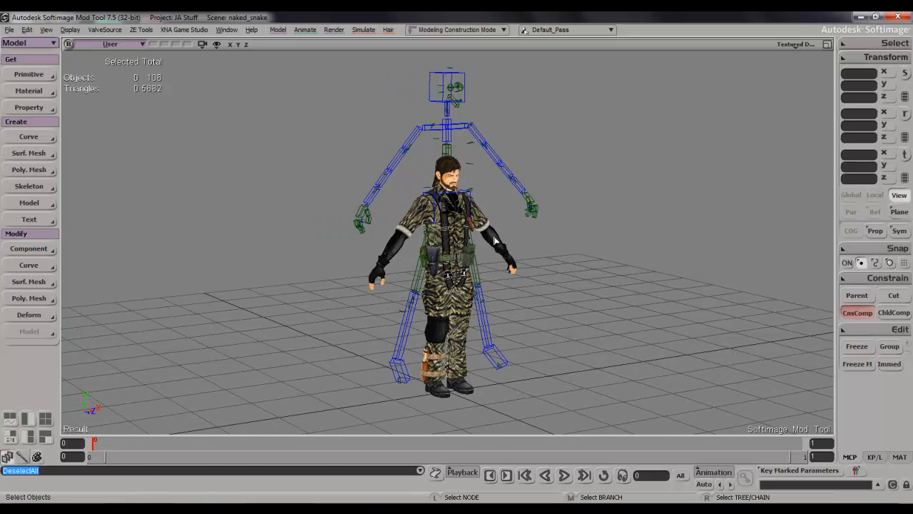
{"action": "left_click", "coordinate": [498, 240]}
Step: Enable XRay Mode and Backface Culling in the User view's Camera Display settings
{"action": "left_click", "coordinate": [788, 45]}
{"action": "left_click", "coordinate": [742, 276]}
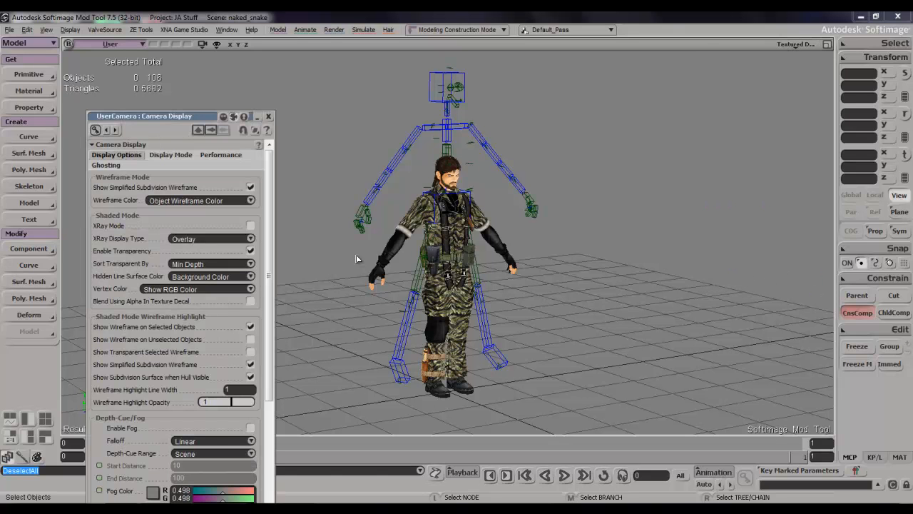
{"action": "left_click", "coordinate": [250, 246]}
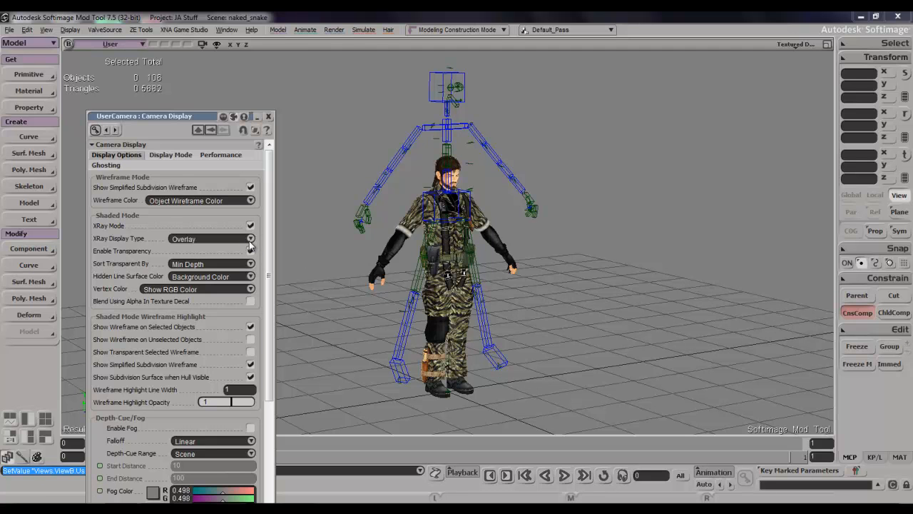
{"action": "left_click", "coordinate": [225, 155]}
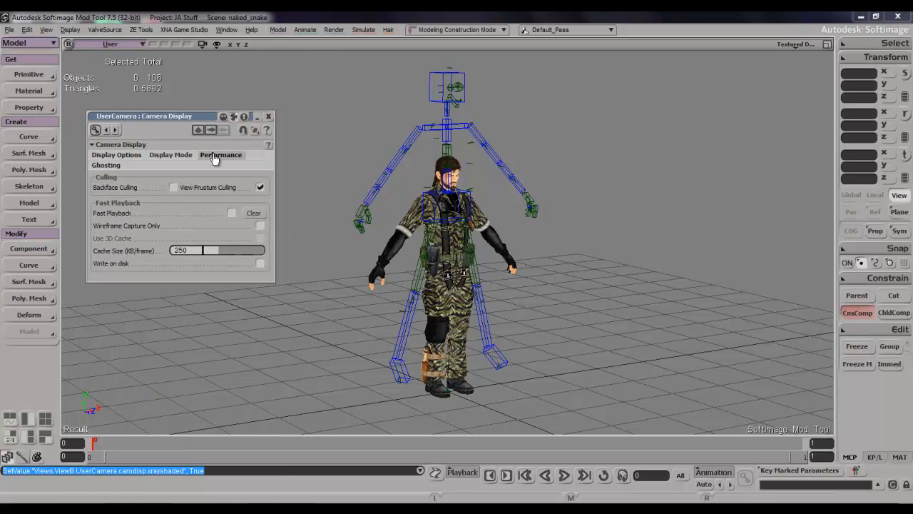
{"action": "left_click", "coordinate": [268, 117]}
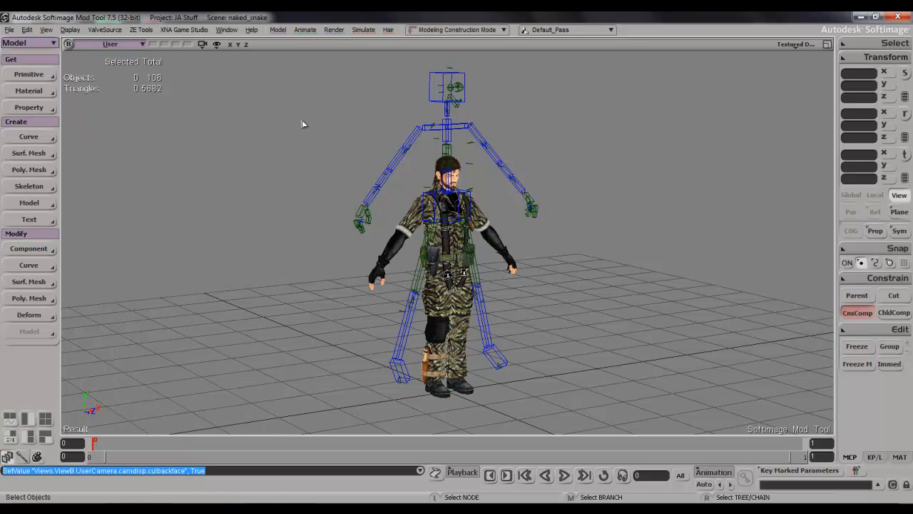
Step: Examine the skeleton overlay through the character mesh up close and from different angles
{"action": "key", "text": "s"}
{"action": "right_click_drag", "start_coordinate": [542, 167], "coordinate": [475, 169]}
{"action": "scroll", "coordinate": [473, 173], "scroll_direction": "up", "scroll_amount": 3}
{"action": "key", "text": "s"}
{"action": "left_click_drag", "start_coordinate": [389, 167], "coordinate": [495, 183]}
{"action": "scroll", "coordinate": [481, 209], "scroll_direction": "up", "scroll_amount": 2}
{"action": "left_click", "coordinate": [498, 196]}
{"action": "key", "text": "s"}
{"action": "left_click", "coordinate": [550, 189]}
{"action": "key", "text": "s"}
{"action": "right_click_drag", "start_coordinate": [551, 189], "coordinate": [593, 241]}
{"action": "scroll", "coordinate": [572, 235], "scroll_direction": "down", "scroll_amount": 4}
{"action": "key", "text": "s"}
{"action": "left_click_drag", "start_coordinate": [592, 240], "coordinate": [578, 224]}
{"action": "key", "text": "s"}
{"action": "right_click_drag", "start_coordinate": [577, 224], "coordinate": [641, 141]}
{"action": "scroll", "coordinate": [587, 244], "scroll_direction": "down", "scroll_amount": 4}
Step: Select the character mesh and show it with the skeleton in a maximized Front view
{"action": "left_click", "coordinate": [481, 236]}
{"action": "key", "text": "s"}
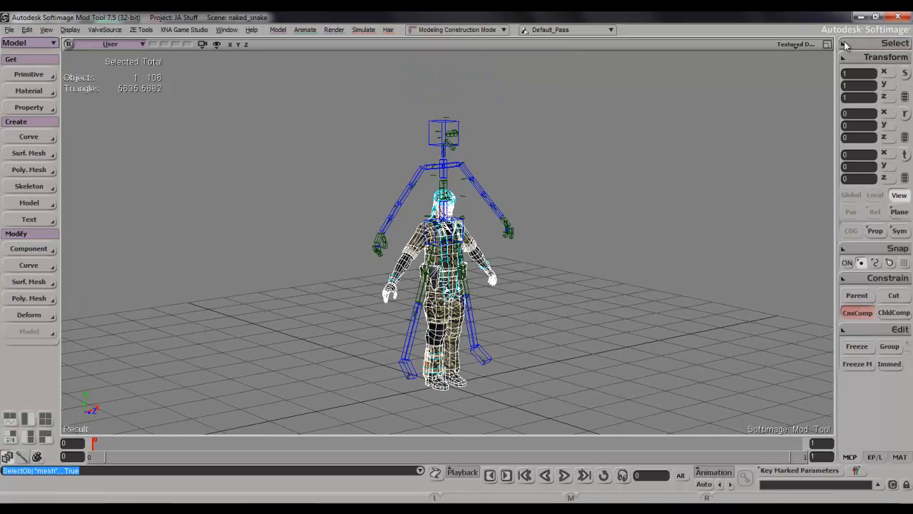
{"action": "key", "text": "F12"}
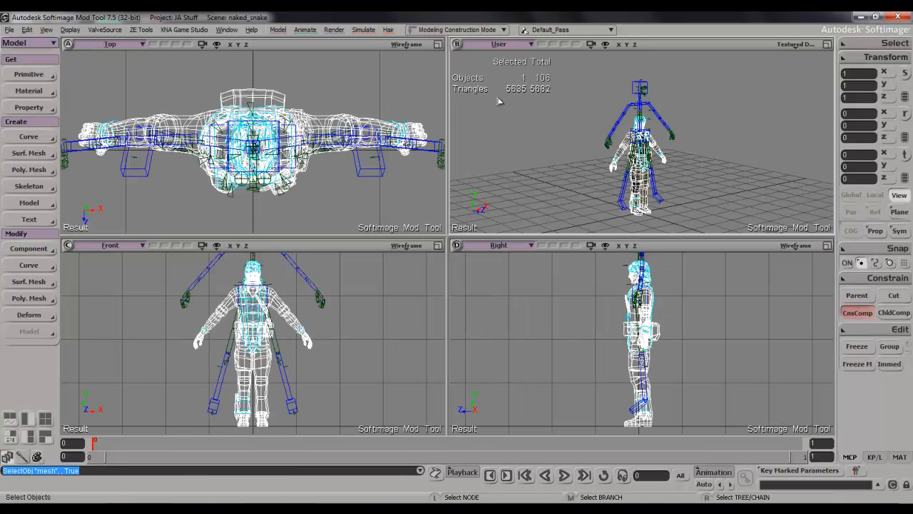
{"action": "left_click", "coordinate": [437, 248]}
{"action": "key", "text": "s"}
{"action": "scroll", "coordinate": [444, 236], "scroll_direction": "down", "scroll_amount": 2}
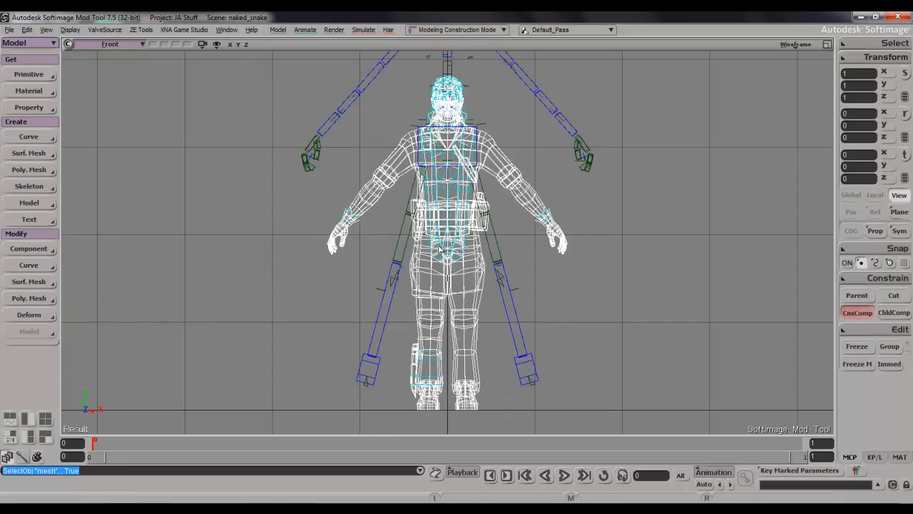
{"action": "left_click_drag", "start_coordinate": [444, 236], "coordinate": [455, 179]}
{"action": "scroll", "coordinate": [466, 250], "scroll_direction": "up", "scroll_amount": 2}
{"action": "key", "text": "s"}
Step: Scale the character mesh up uniformly to about 1.275 and raise it to about 6.14 in Y over the skeleton
{"action": "key", "text": "x"}
{"action": "left_click_drag", "start_coordinate": [517, 261], "coordinate": [558, 176]}
{"action": "key", "text": "v"}
{"action": "left_click_drag", "start_coordinate": [406, 371], "coordinate": [411, 349]}
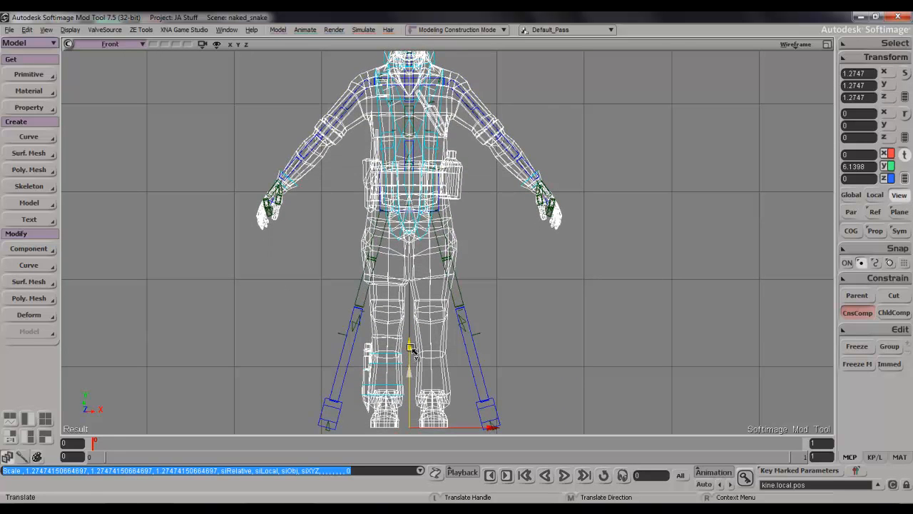
Step: Reduce the character mesh's uniform scale slightly to about 1.258 to match the skeleton's arms
{"action": "key", "text": "s"}
{"action": "left_click_drag", "start_coordinate": [448, 262], "coordinate": [460, 229]}
{"action": "key", "text": "space"}
{"action": "scroll", "coordinate": [454, 335], "scroll_direction": "up", "scroll_amount": 2}
{"action": "key", "text": "s"}
{"action": "key", "text": "x"}
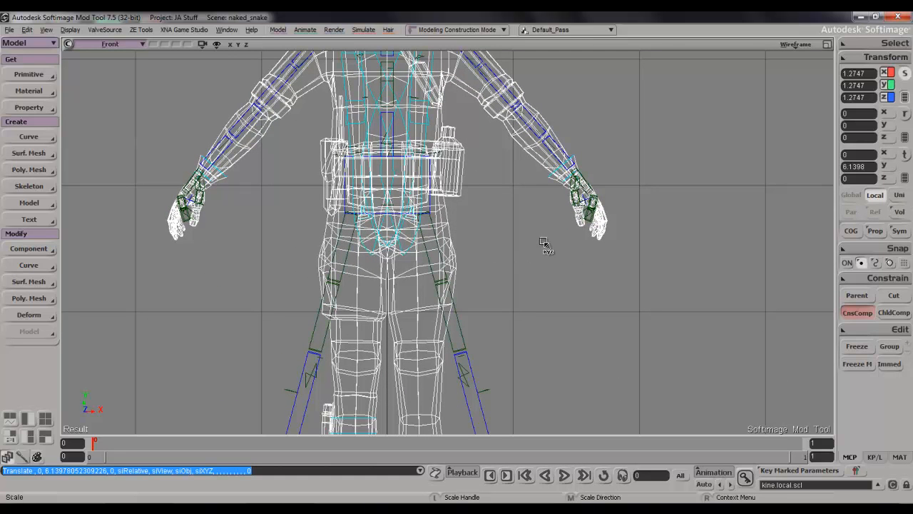
{"action": "left_click_drag", "start_coordinate": [546, 242], "coordinate": [520, 255]}
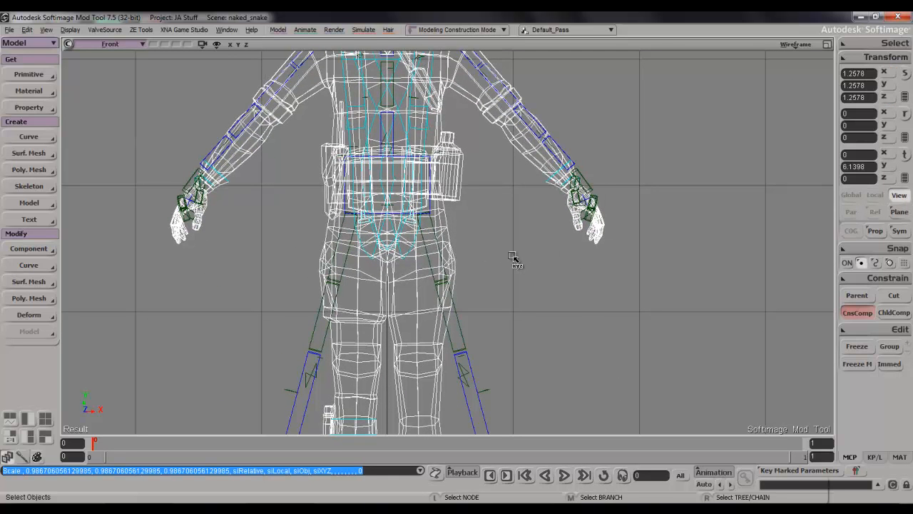
Step: Raise the character mesh to about 8.41 in Y so its head and arms fit over the skeleton
{"action": "key", "text": "v"}
{"action": "middle_click_drag", "start_coordinate": [472, 262], "coordinate": [475, 258]}
{"action": "key", "text": "s"}
{"action": "left_click_drag", "start_coordinate": [476, 258], "coordinate": [499, 370]}
{"action": "key", "text": "s"}
{"action": "middle_click_drag", "start_coordinate": [491, 332], "coordinate": [487, 315]}
{"action": "left_click_drag", "start_coordinate": [487, 315], "coordinate": [493, 348]}
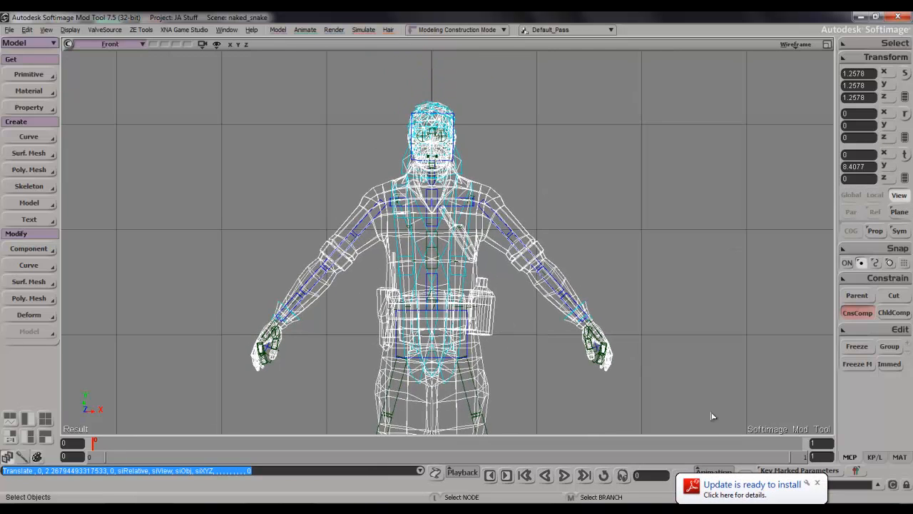
Step: Dismiss the update notification and examine the mesh's fit around the skeleton's torso, hands and hips
{"action": "left_click", "coordinate": [817, 483]}
{"action": "scroll", "coordinate": [627, 313], "scroll_direction": "up", "scroll_amount": 2}
{"action": "key", "text": "s"}
{"action": "left_click_drag", "start_coordinate": [627, 311], "coordinate": [619, 212]}
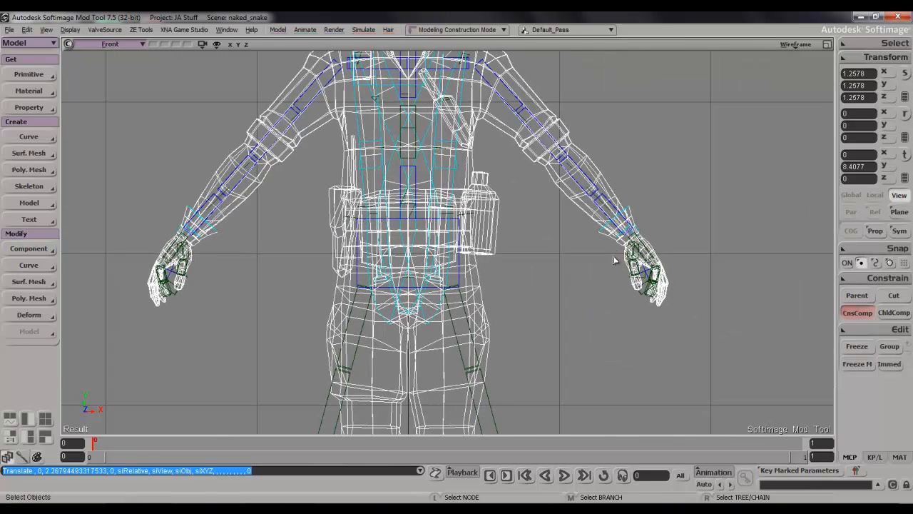
Step: Maximize the User view, deselect the mesh and examine the skeleton's fit inside the textured character
{"action": "left_click", "coordinate": [827, 45]}
{"action": "left_click", "coordinate": [827, 45]}
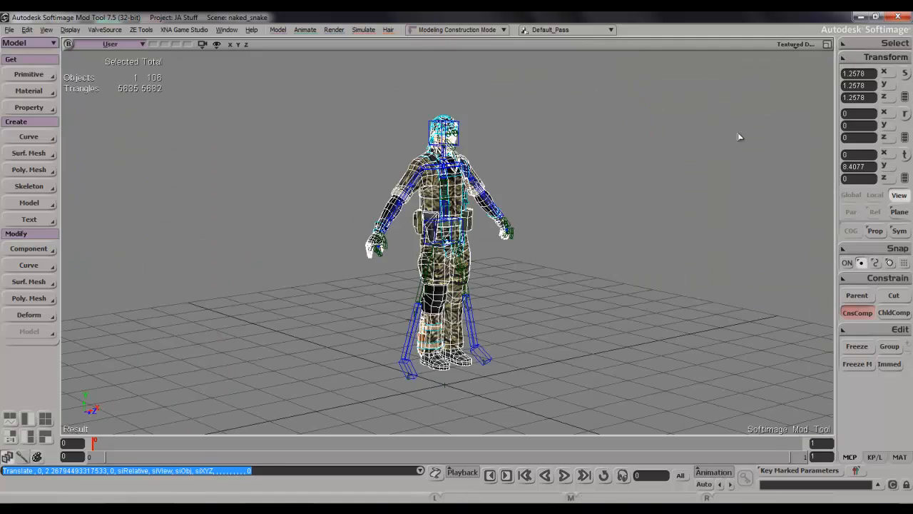
{"action": "right_click_drag", "start_coordinate": [657, 175], "coordinate": [625, 228]}
{"action": "left_click", "coordinate": [626, 228]}
{"action": "scroll", "coordinate": [615, 217], "scroll_direction": "up", "scroll_amount": 4}
{"action": "left_click_drag", "start_coordinate": [615, 216], "coordinate": [613, 245]}
{"action": "scroll", "coordinate": [634, 237], "scroll_direction": "up", "scroll_amount": 4}
{"action": "mouse_move", "coordinate": [614, 245]}
{"action": "right_mouse_down"}
{"action": "mouse_move", "coordinate": [608, 224]}
{"action": "mouse_move", "coordinate": [611, 245]}
{"action": "right_mouse_up"}
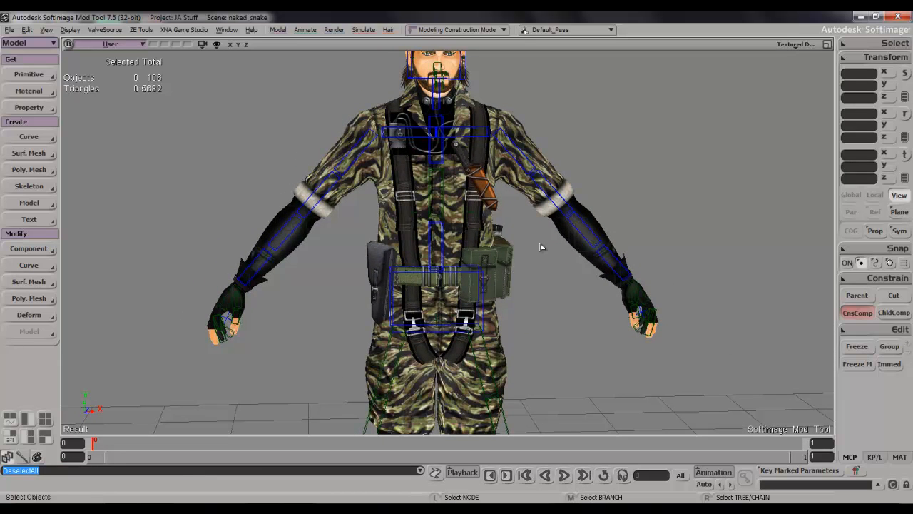
Step: Select the character mesh again, scale it down uniformly to about 1.247 and check the fit at the arms and hands
{"action": "left_click", "coordinate": [488, 226]}
{"action": "key", "text": "s"}
{"action": "left_click_drag", "start_coordinate": [492, 225], "coordinate": [508, 236]}
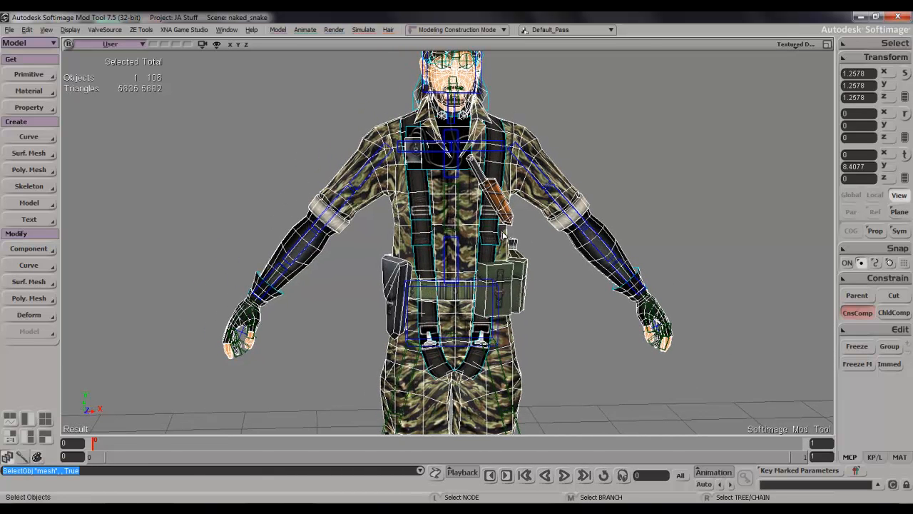
{"action": "key", "text": "x"}
{"action": "left_click_drag", "start_coordinate": [552, 268], "coordinate": [550, 265]}
{"action": "key", "text": "s"}
{"action": "right_click_drag", "start_coordinate": [550, 265], "coordinate": [577, 199]}
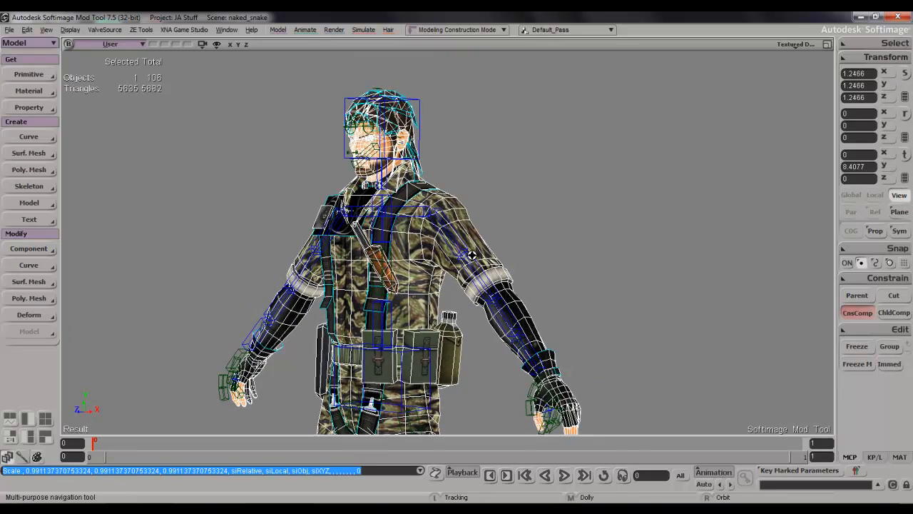
{"action": "right_click_drag", "start_coordinate": [470, 256], "coordinate": [505, 243]}
Step: Scale the character mesh up uniformly to about 1.269 to bring the hands closer to the skeleton's
{"action": "key", "text": "x"}
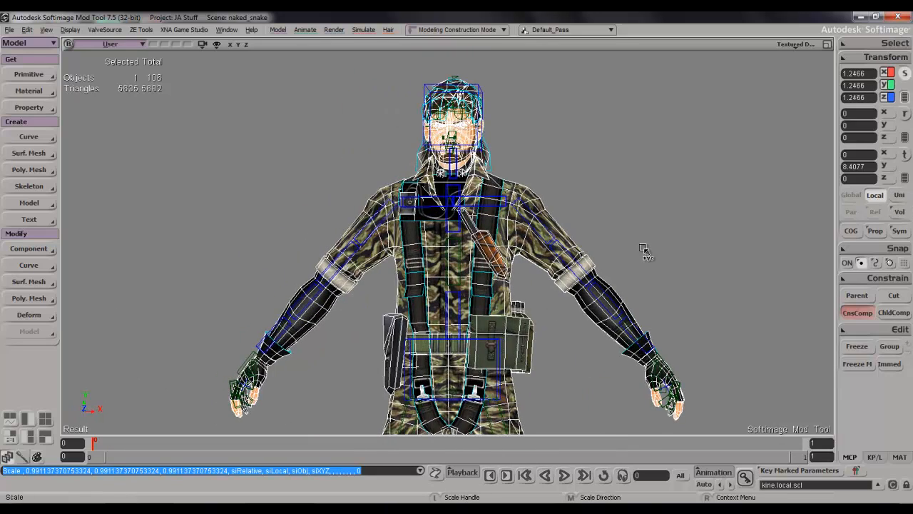
{"action": "left_click_drag", "start_coordinate": [644, 250], "coordinate": [647, 250]}
{"action": "key", "text": "s"}
{"action": "right_click_drag", "start_coordinate": [647, 250], "coordinate": [685, 156]}
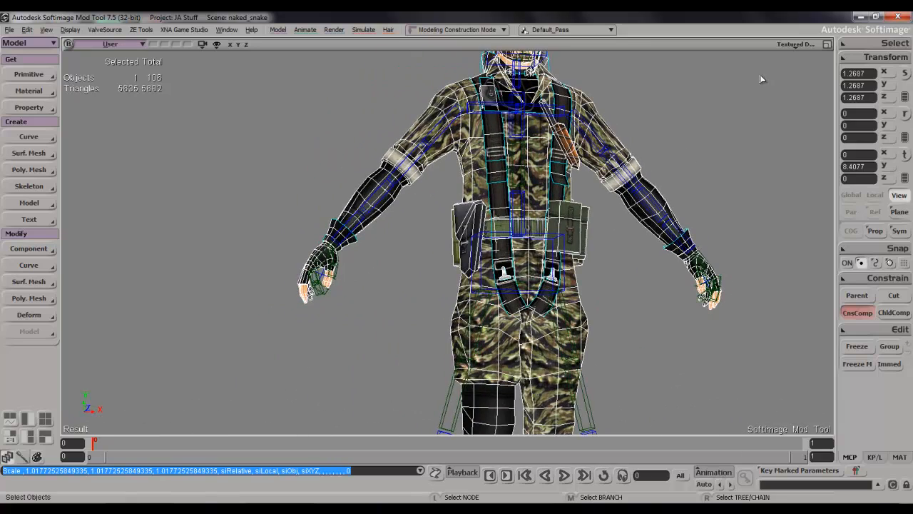
Step: Maximize the Front view and examine how the rescaled mesh fits the skeleton's legs, arms and head
{"action": "left_click", "coordinate": [826, 46]}
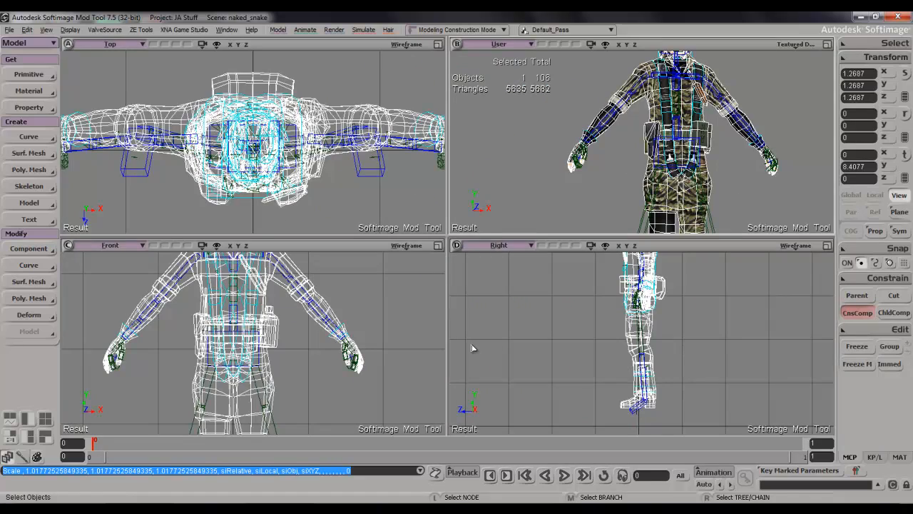
{"action": "key", "text": "s"}
{"action": "left_click_drag", "start_coordinate": [300, 369], "coordinate": [297, 261]}
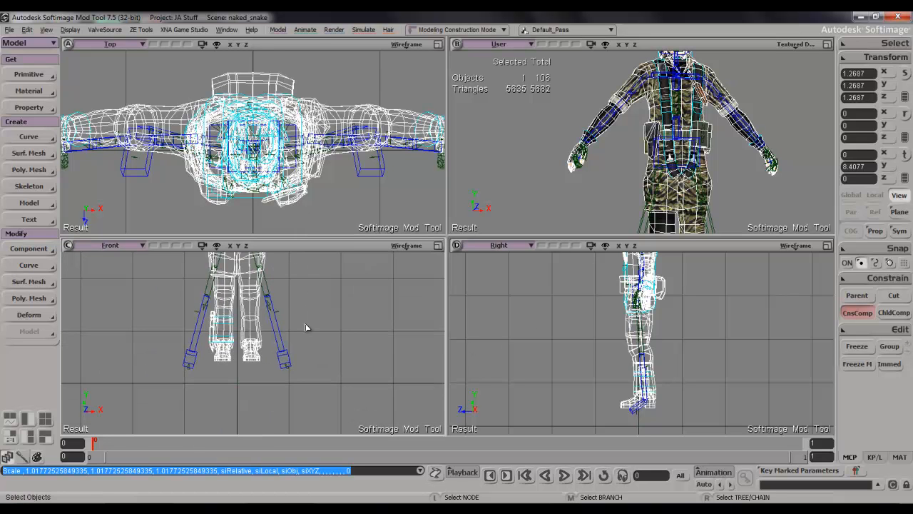
{"action": "left_click_drag", "start_coordinate": [315, 393], "coordinate": [310, 413]}
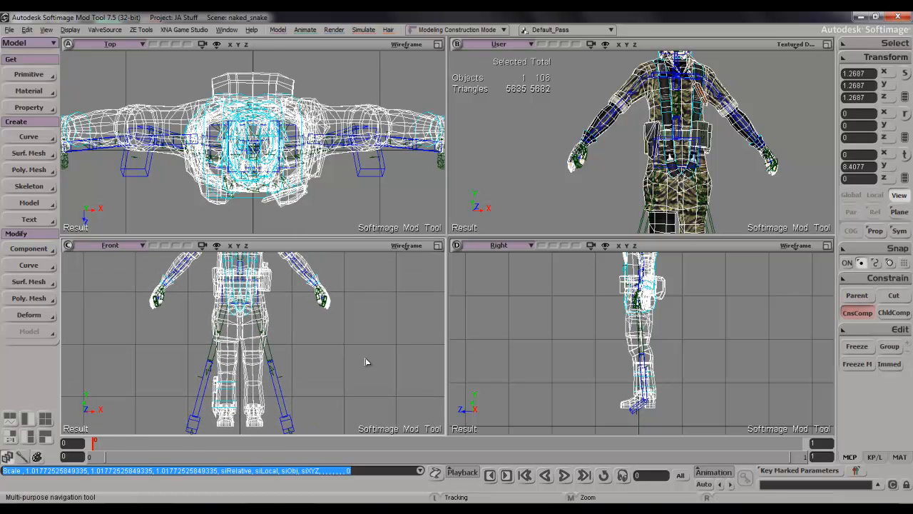
{"action": "left_click", "coordinate": [437, 245]}
{"action": "key", "text": "s"}
{"action": "scroll", "coordinate": [434, 242], "scroll_direction": "up", "scroll_amount": 5}
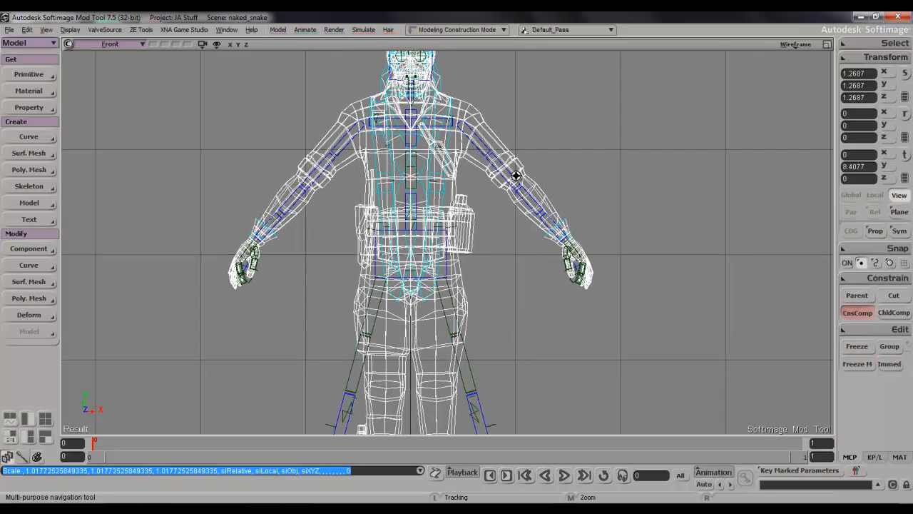
{"action": "left_click_drag", "start_coordinate": [467, 200], "coordinate": [522, 245]}
{"action": "scroll", "coordinate": [522, 324], "scroll_direction": "up", "scroll_amount": 3}
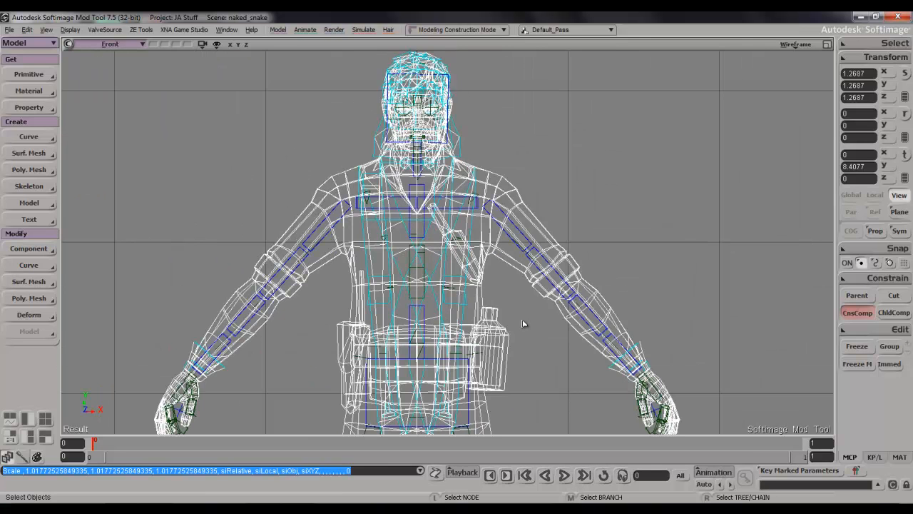
{"action": "scroll", "coordinate": [522, 323], "scroll_direction": "down", "scroll_amount": 2}
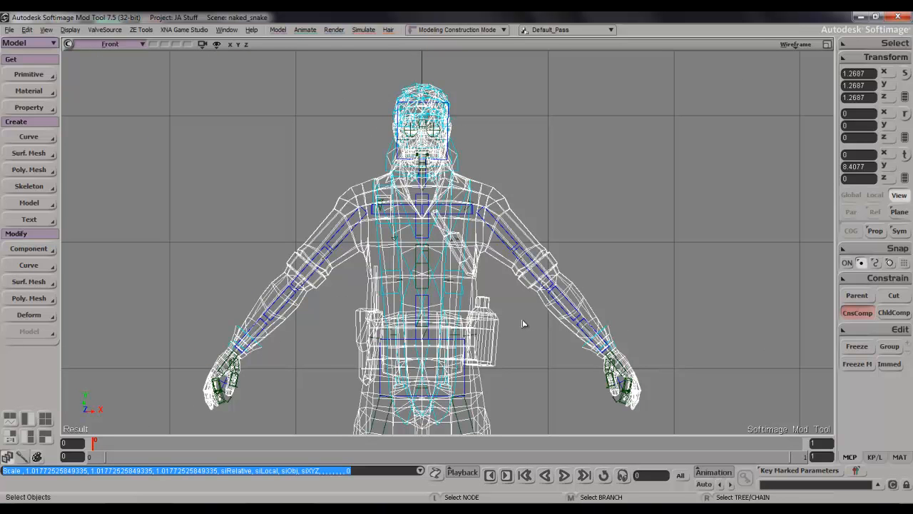
Step: Examine the mesh's fit on the skeleton up close at the head, shoulders and hand, and as a whole figure in the Front view
{"action": "left_click_drag", "start_coordinate": [536, 303], "coordinate": [530, 238]}
{"action": "scroll", "coordinate": [530, 238], "scroll_direction": "up", "scroll_amount": 2}
{"action": "left_click_drag", "start_coordinate": [521, 297], "coordinate": [516, 385]}
{"action": "left_click_drag", "start_coordinate": [552, 155], "coordinate": [577, 246]}
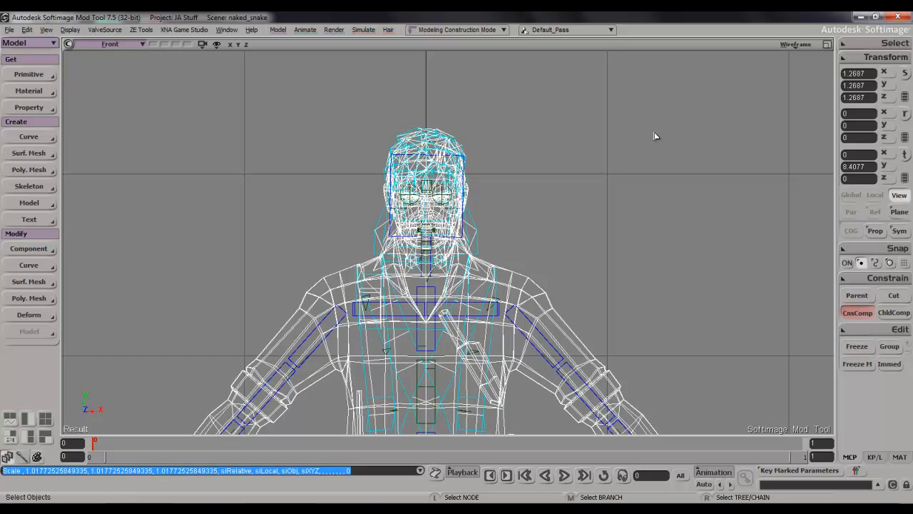
{"action": "key", "text": "s"}
{"action": "left_click_drag", "start_coordinate": [634, 284], "coordinate": [653, 157]}
{"action": "key", "text": "s"}
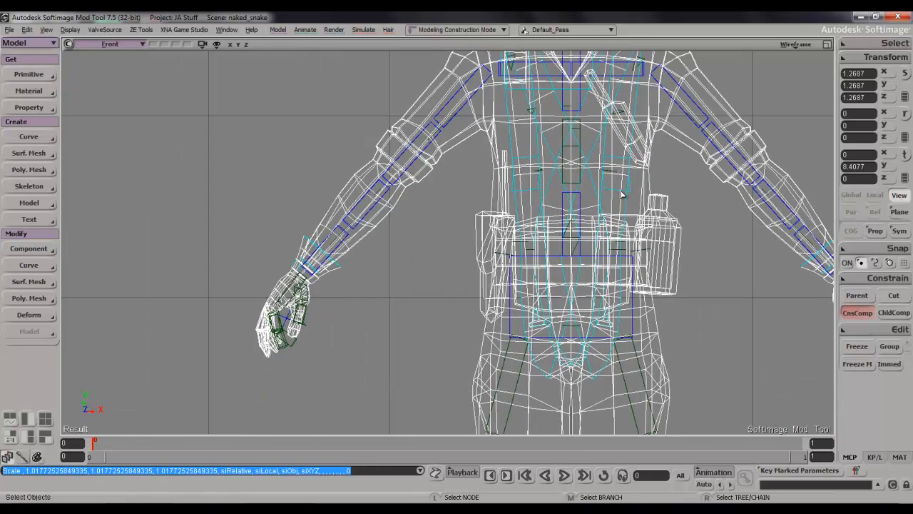
{"action": "scroll", "coordinate": [433, 236], "scroll_direction": "down", "scroll_amount": 2}
{"action": "key", "text": "s"}
{"action": "left_click_drag", "start_coordinate": [567, 211], "coordinate": [540, 189]}
{"action": "scroll", "coordinate": [540, 190], "scroll_direction": "down", "scroll_amount": 1}
{"action": "scroll", "coordinate": [574, 196], "scroll_direction": "down", "scroll_amount": 2}
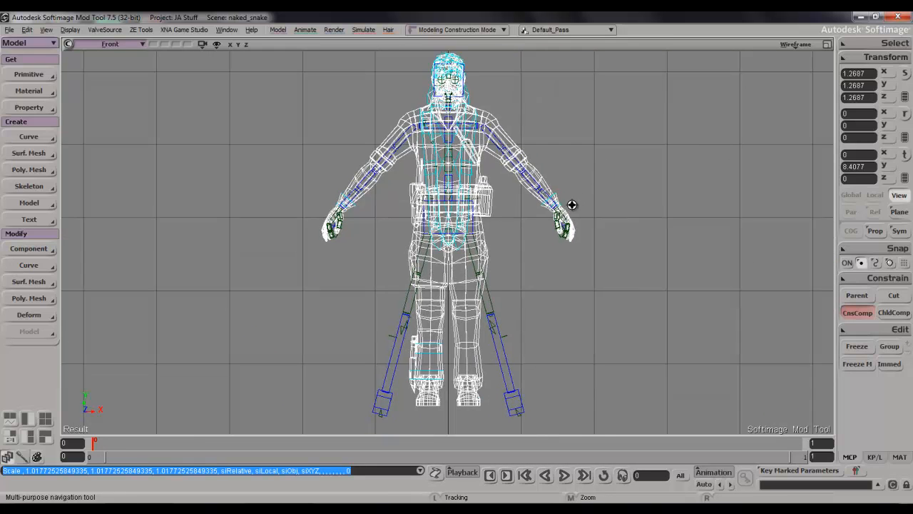
Step: Maximize the User view and examine the textured character's fit on the skeleton from the front, from above and at an angle
{"action": "left_click", "coordinate": [825, 50]}
{"action": "left_click", "coordinate": [828, 48]}
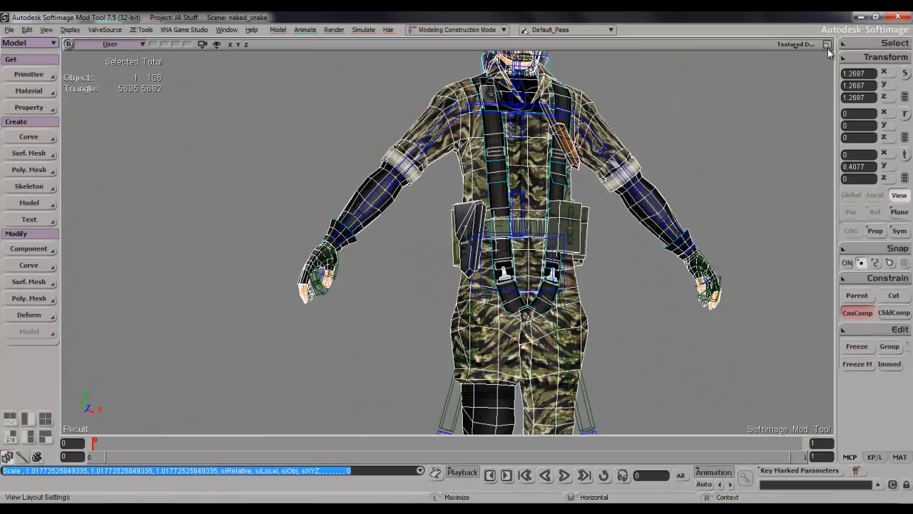
{"action": "scroll", "coordinate": [651, 152], "scroll_direction": "down", "scroll_amount": 3}
{"action": "key", "text": "s"}
{"action": "right_click_drag", "start_coordinate": [652, 179], "coordinate": [611, 179]}
{"action": "scroll", "coordinate": [599, 220], "scroll_direction": "up", "scroll_amount": 4}
{"action": "scroll", "coordinate": [599, 220], "scroll_direction": "down", "scroll_amount": 3}
{"action": "right_click_drag", "start_coordinate": [566, 221], "coordinate": [587, 250]}
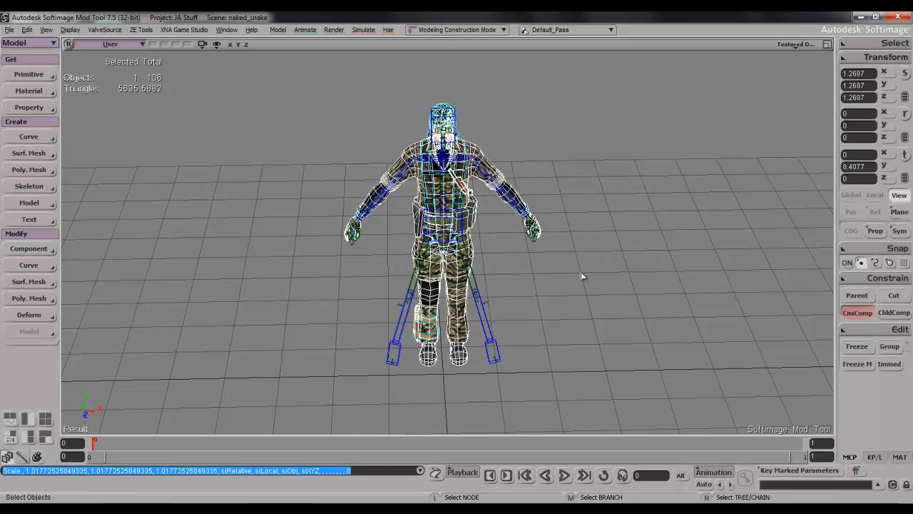
{"action": "right_click_drag", "start_coordinate": [592, 191], "coordinate": [604, 147]}
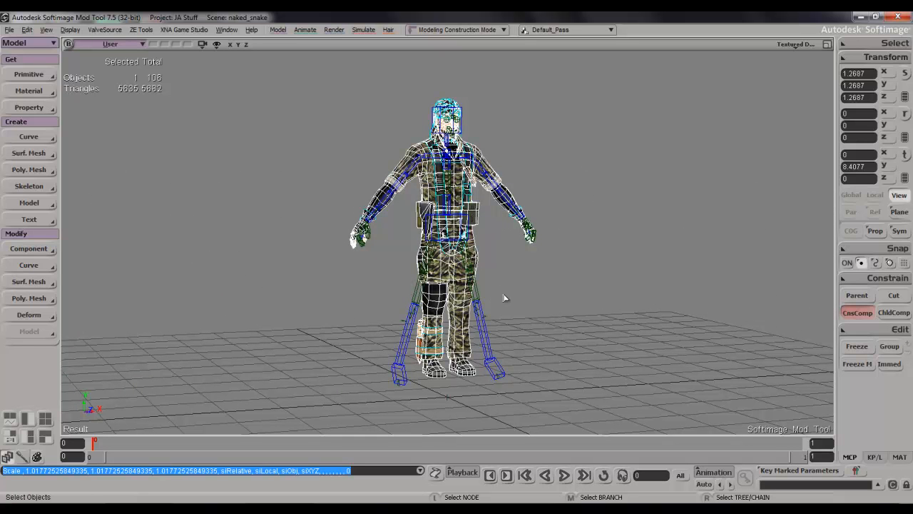
{"action": "scroll", "coordinate": [560, 306], "scroll_direction": "up", "scroll_amount": 3}
{"action": "scroll", "coordinate": [560, 306], "scroll_direction": "down", "scroll_amount": 3}
{"action": "right_click_drag", "start_coordinate": [558, 306], "coordinate": [499, 285]}
{"action": "left_click_drag", "start_coordinate": [499, 285], "coordinate": [502, 291]}
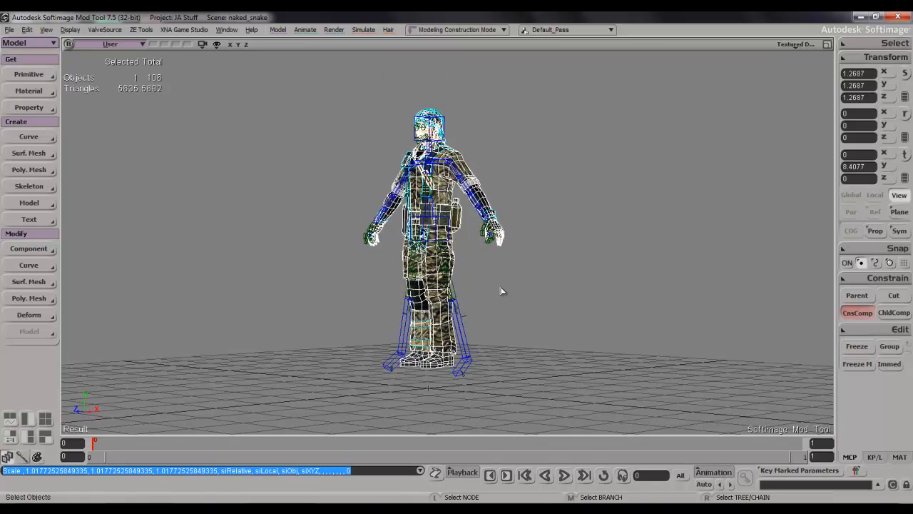
Step: Inspect the character in side profile to compare the depth of its arms, torso and legs with the skeleton
{"action": "scroll", "coordinate": [501, 291], "scroll_direction": "up", "scroll_amount": 3}
{"action": "right_click_drag", "start_coordinate": [501, 291], "coordinate": [601, 302]}
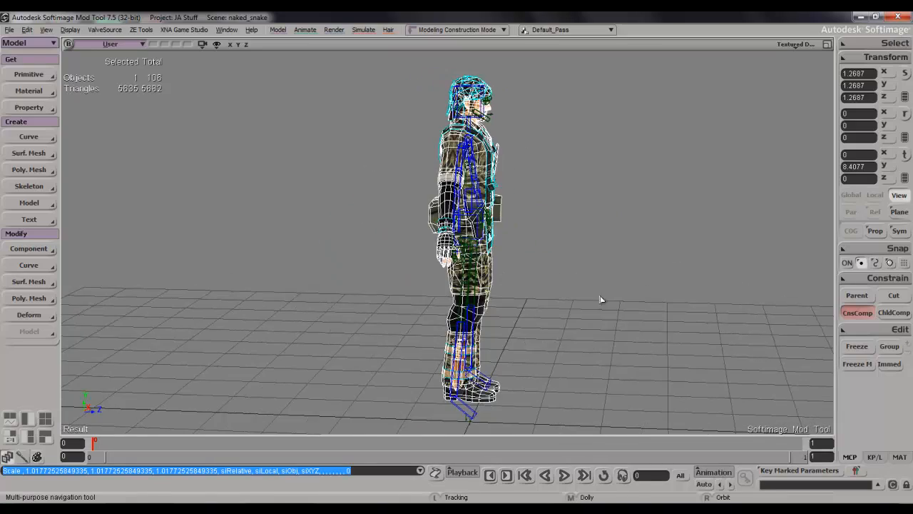
{"action": "right_click_drag", "start_coordinate": [567, 167], "coordinate": [630, 167]}
{"action": "middle_click_drag", "start_coordinate": [630, 167], "coordinate": [601, 200]}
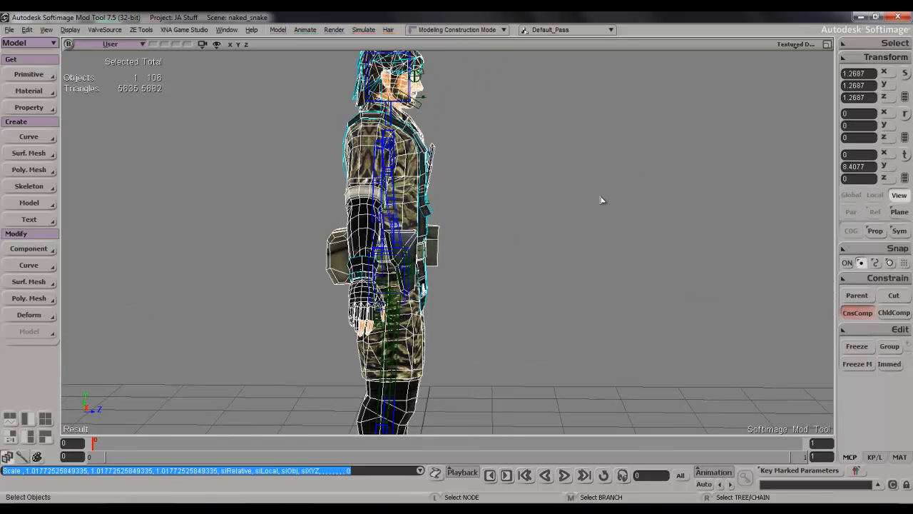
{"action": "key", "text": "v"}
{"action": "key", "text": "s"}
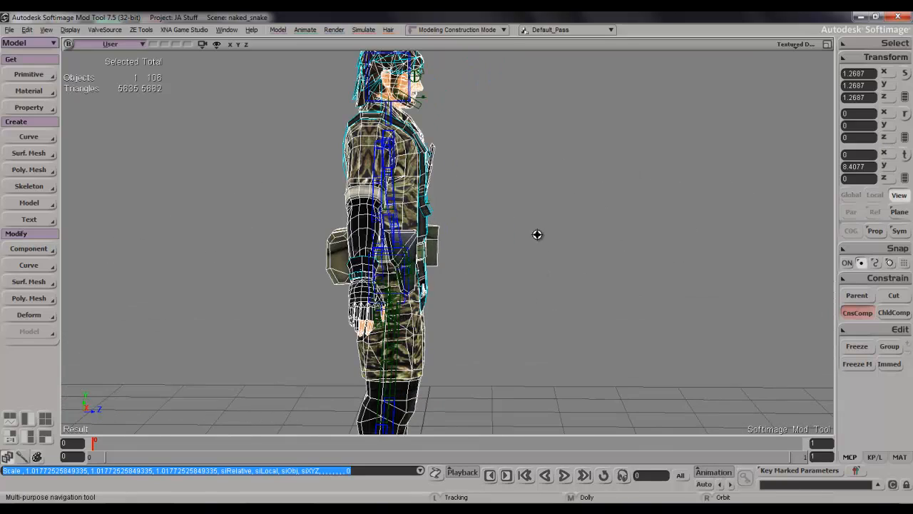
{"action": "left_click_drag", "start_coordinate": [538, 235], "coordinate": [563, 253]}
{"action": "right_click_drag", "start_coordinate": [563, 252], "coordinate": [574, 212]}
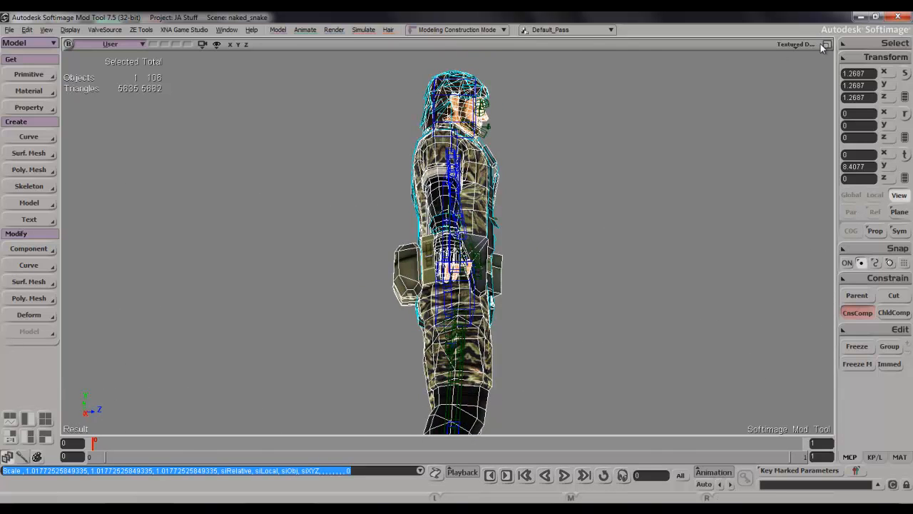
Step: In the maximized Right view, move the character mesh forward along Z to about 0.654 and check it against the skeleton
{"action": "left_click", "coordinate": [827, 43]}
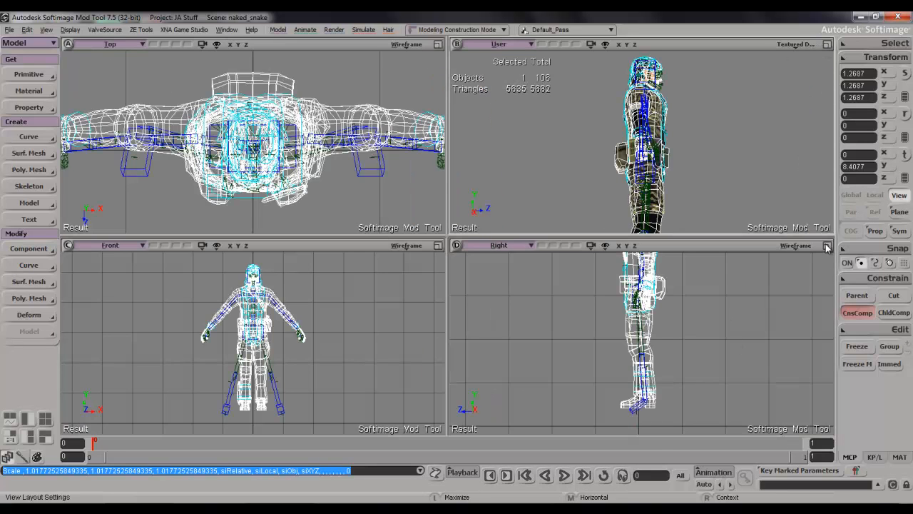
{"action": "left_click", "coordinate": [827, 245]}
{"action": "middle_click_drag", "start_coordinate": [708, 299], "coordinate": [665, 369]}
{"action": "middle_click_drag", "start_coordinate": [644, 325], "coordinate": [640, 247]}
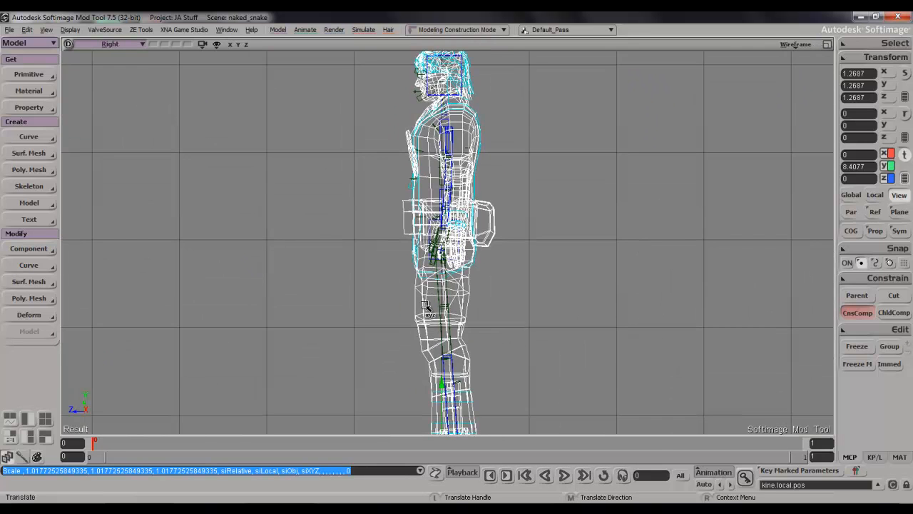
{"action": "left_click_drag", "start_coordinate": [414, 292], "coordinate": [411, 214]}
{"action": "key", "text": "v"}
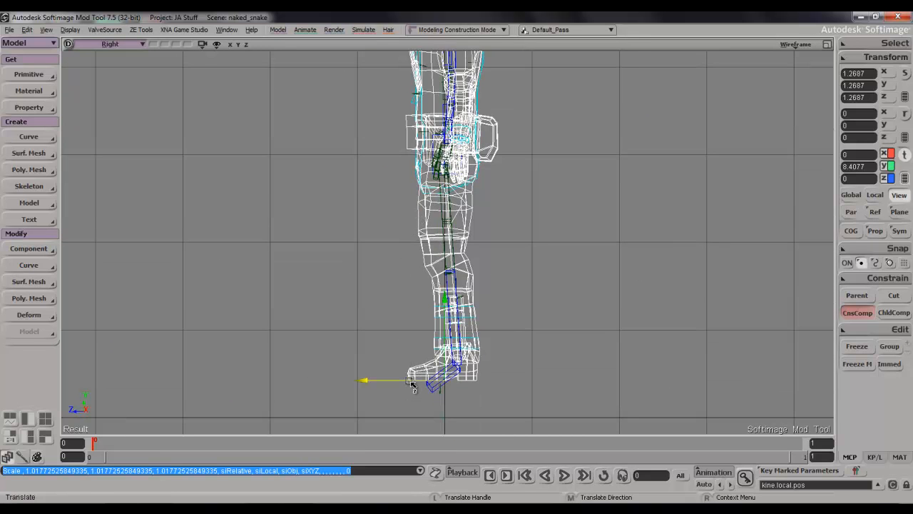
{"action": "left_click_drag", "start_coordinate": [412, 383], "coordinate": [404, 383]}
{"action": "key", "text": "s"}
{"action": "left_click_drag", "start_coordinate": [428, 206], "coordinate": [426, 360]}
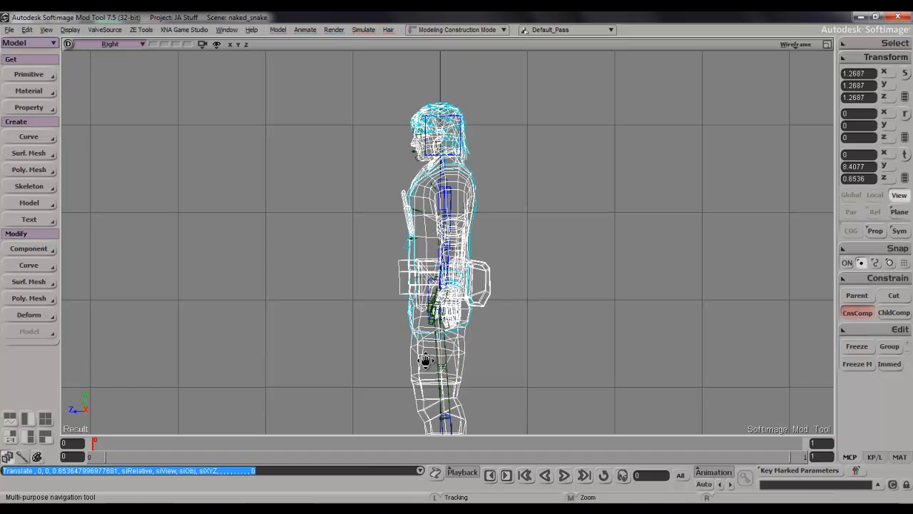
Step: Orbit to the character's side in the maximized User view and move the mesh further forward along Z to about 0.892
{"action": "left_click", "coordinate": [826, 44]}
{"action": "right_click_drag", "start_coordinate": [774, 102], "coordinate": [482, 209]}
{"action": "left_click", "coordinate": [825, 45]}
{"action": "key", "text": "s"}
{"action": "right_click_drag", "start_coordinate": [617, 176], "coordinate": [542, 376]}
{"action": "left_click_drag", "start_coordinate": [542, 375], "coordinate": [521, 278]}
{"action": "key", "text": "v"}
{"action": "left_click_drag", "start_coordinate": [476, 355], "coordinate": [470, 355]}
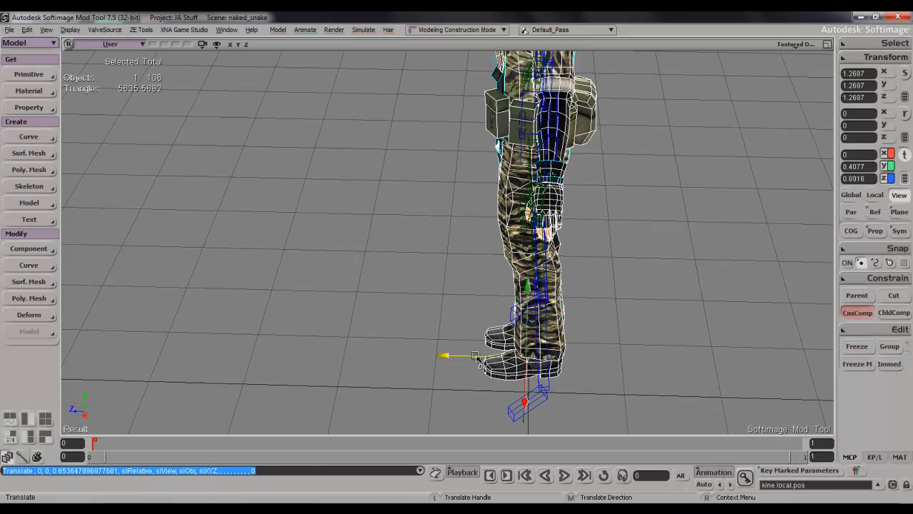
Step: Examine the repositioned mesh's fit on the skeleton from the sides, at the upper body and from the front
{"action": "key", "text": "s"}
{"action": "left_click_drag", "start_coordinate": [537, 205], "coordinate": [492, 342]}
{"action": "right_click_drag", "start_coordinate": [505, 341], "coordinate": [533, 253]}
{"action": "scroll", "coordinate": [533, 253], "scroll_direction": "up", "scroll_amount": 3}
{"action": "key", "text": "s"}
{"action": "left_click_drag", "start_coordinate": [552, 187], "coordinate": [527, 201]}
{"action": "right_click_drag", "start_coordinate": [527, 201], "coordinate": [466, 261]}
{"action": "left_click_drag", "start_coordinate": [467, 261], "coordinate": [461, 183]}
{"action": "right_click_drag", "start_coordinate": [461, 182], "coordinate": [549, 210]}
{"action": "left_click_drag", "start_coordinate": [549, 210], "coordinate": [553, 131]}
{"action": "right_click_drag", "start_coordinate": [553, 131], "coordinate": [571, 147]}
{"action": "scroll", "coordinate": [570, 171], "scroll_direction": "down", "scroll_amount": 3}
{"action": "key", "text": "s"}
{"action": "left_click_drag", "start_coordinate": [571, 179], "coordinate": [586, 179]}
{"action": "key", "text": "f"}
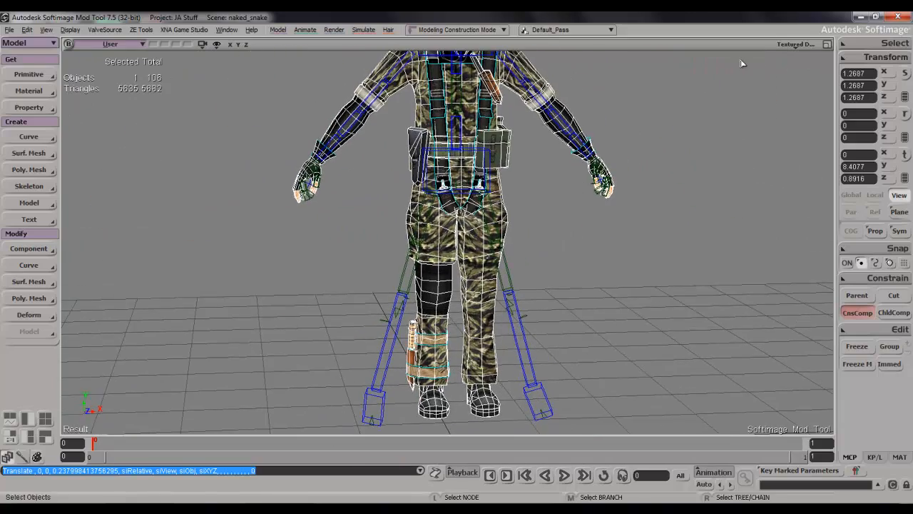
{"action": "left_click", "coordinate": [826, 44]}
{"action": "scroll", "coordinate": [728, 132], "scroll_direction": "down", "scroll_amount": 3}
{"action": "key", "text": "s"}
{"action": "left_click_drag", "start_coordinate": [729, 92], "coordinate": [730, 113]}
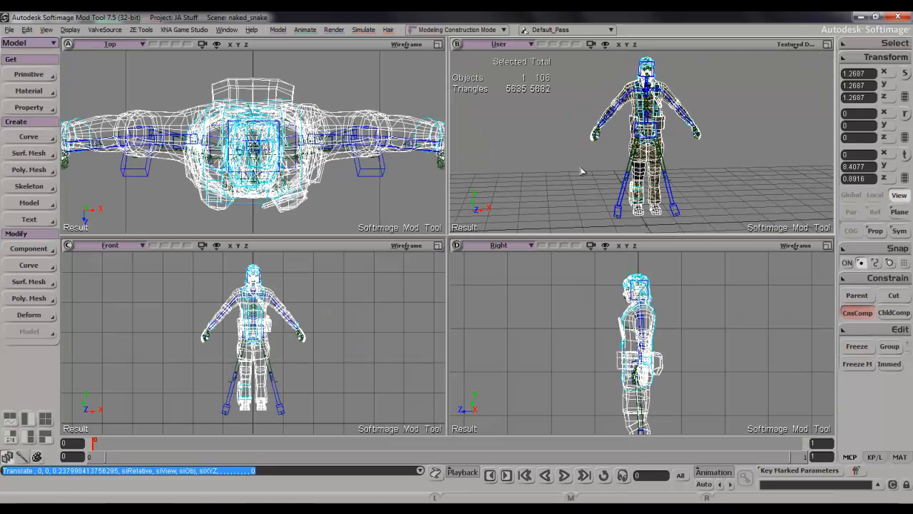
Step: In the maximized Front view, select the points of the character's right foot and grow the selection twice up the lower leg
{"action": "left_click", "coordinate": [442, 245]}
{"action": "key", "text": "s"}
{"action": "left_click_drag", "start_coordinate": [456, 292], "coordinate": [431, 175]}
{"action": "middle_click_drag", "start_coordinate": [431, 174], "coordinate": [448, 215]}
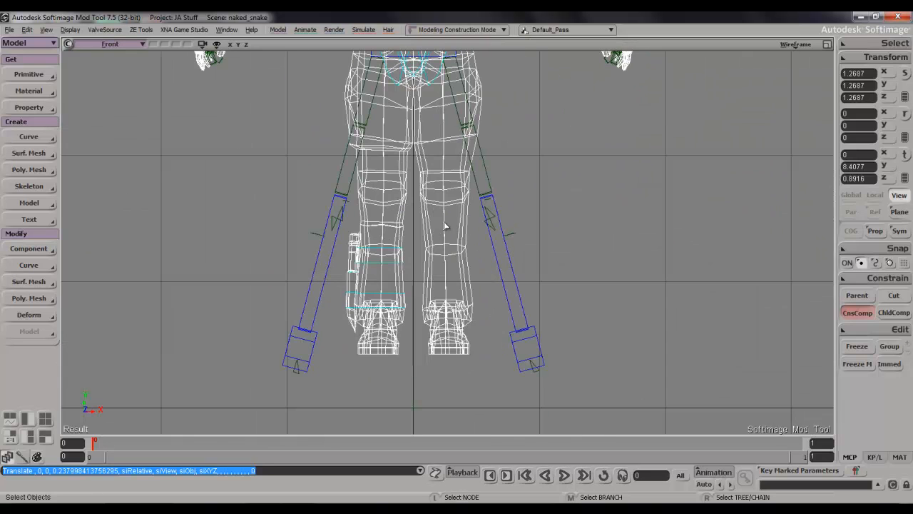
{"action": "left_click", "coordinate": [403, 241]}
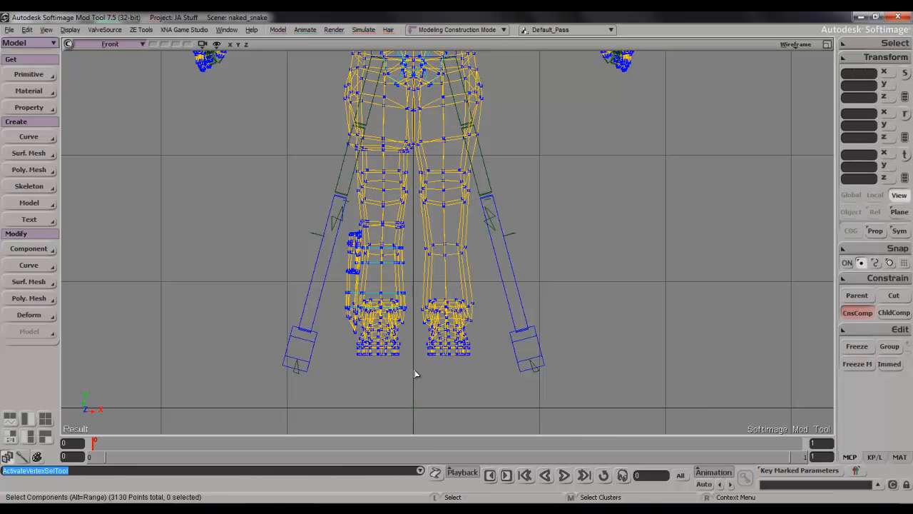
{"action": "left_click_drag", "start_coordinate": [334, 343], "coordinate": [334, 343]}
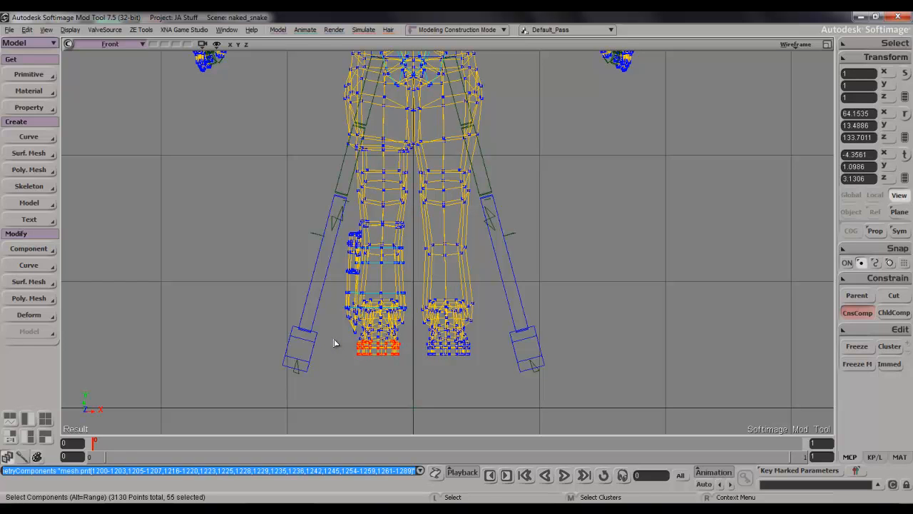
{"action": "key", "text": "shift"}
{"action": "key", "text": "shift+equal"}
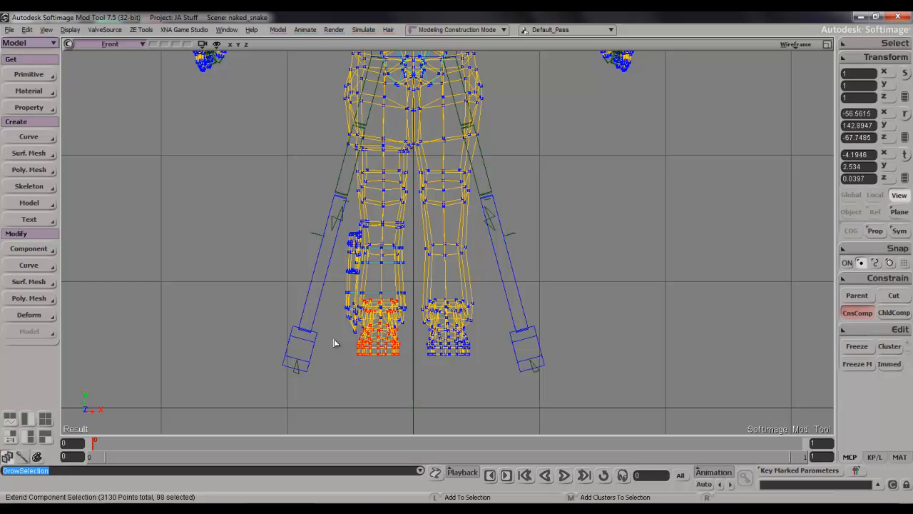
{"action": "key", "text": "shift+equal"}
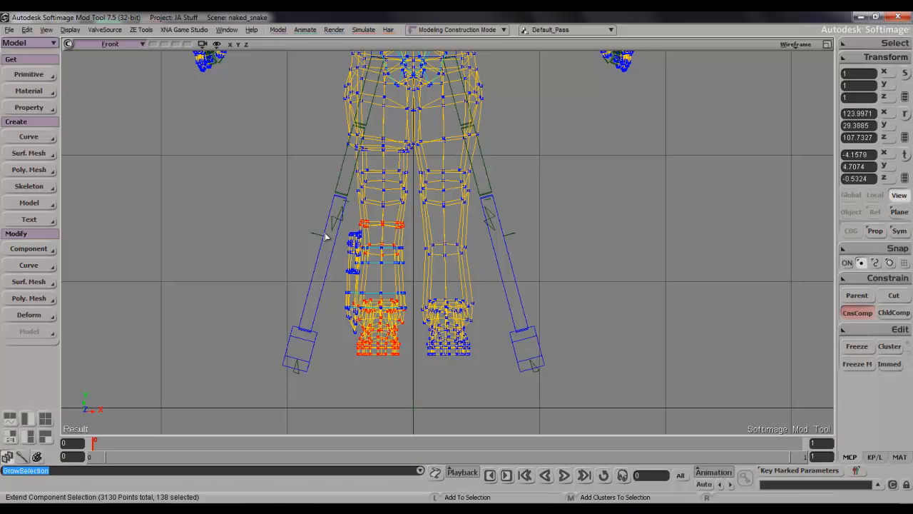
Step: Add the leg knife and remaining ankle points to the selection and grow it up the right leg to the hip
{"action": "left_click_drag", "start_coordinate": [323, 230], "coordinate": [381, 346], "text": "shift"}
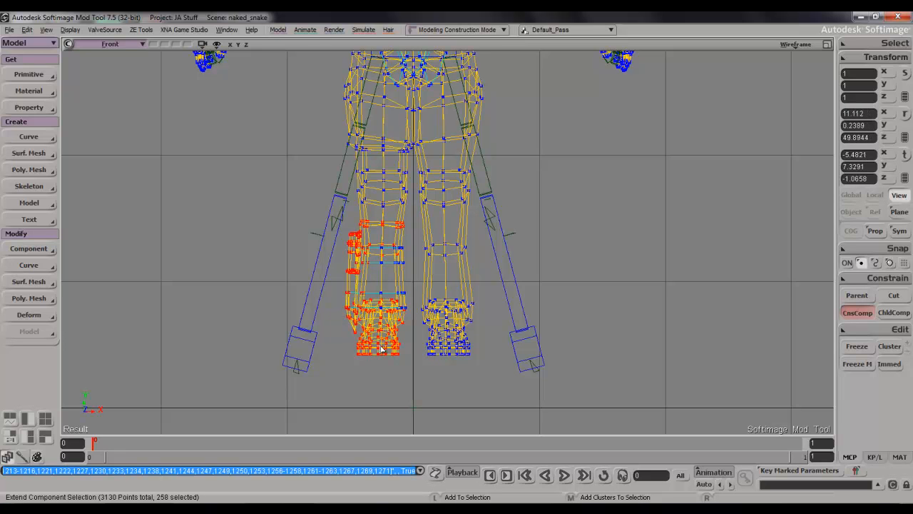
{"action": "left_click_drag", "start_coordinate": [398, 303], "coordinate": [412, 322], "text": "shift"}
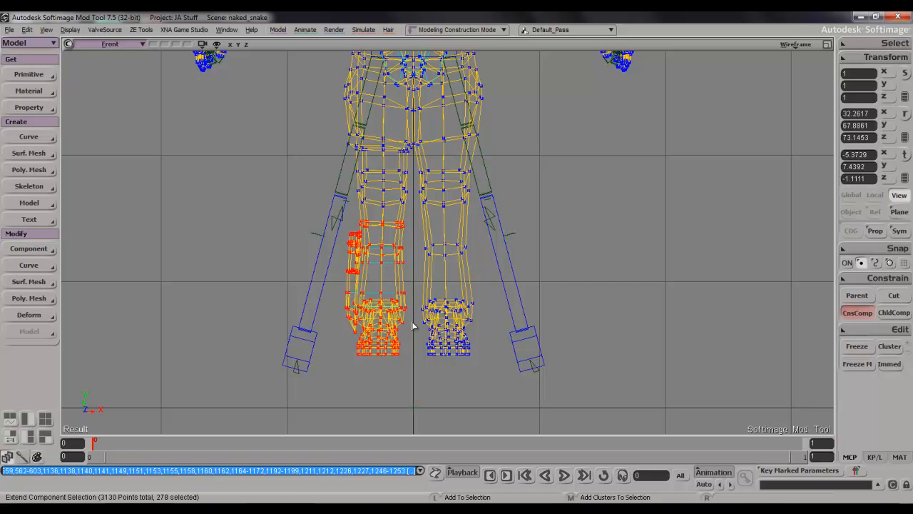
{"action": "key", "text": "plus"}
{"action": "key", "text": "plus"}
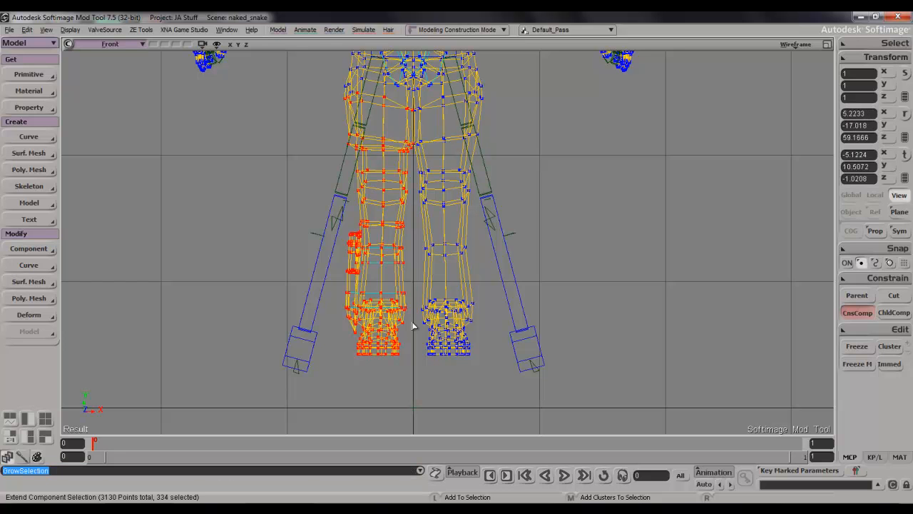
{"action": "key", "text": "s"}
{"action": "left_click_drag", "start_coordinate": [466, 264], "coordinate": [458, 333]}
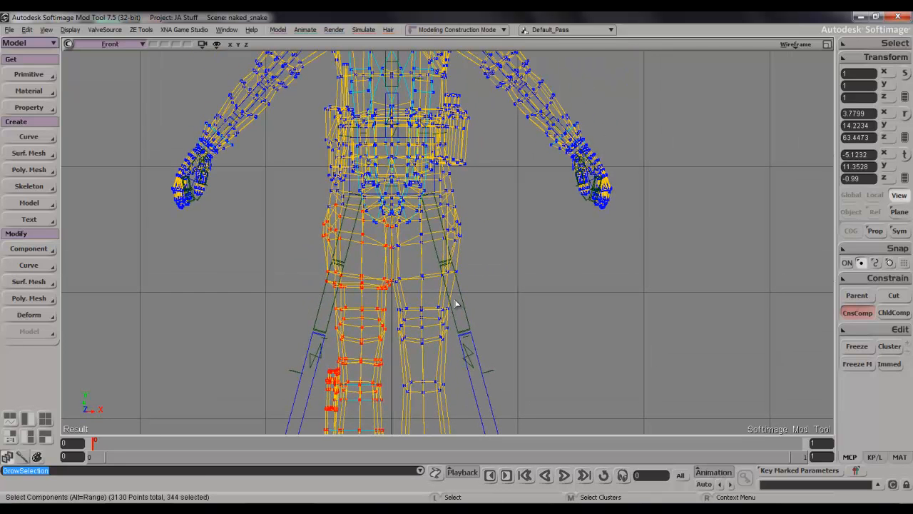
Step: Add the missing point on the outer side of the right hip to the selection in the User view
{"action": "left_click", "coordinate": [826, 44]}
{"action": "key", "text": "s"}
{"action": "right_click_drag", "start_coordinate": [679, 139], "coordinate": [704, 151]}
{"action": "key", "text": "s"}
{"action": "middle_click_drag", "start_coordinate": [704, 151], "coordinate": [696, 145]}
{"action": "right_click_drag", "start_coordinate": [695, 145], "coordinate": [718, 125]}
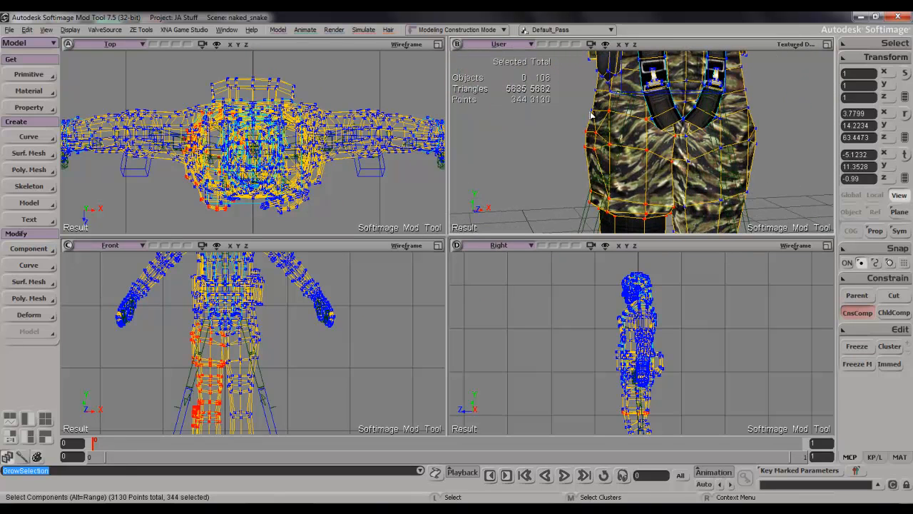
{"action": "left_click", "coordinate": [592, 112], "text": "shift"}
Step: Check the selected right leg points around the hip and crotch in the User view
{"action": "key", "text": "s"}
{"action": "right_click_drag", "start_coordinate": [596, 113], "coordinate": [581, 102]}
{"action": "key", "text": "s"}
{"action": "right_click_drag", "start_coordinate": [639, 100], "coordinate": [644, 125]}
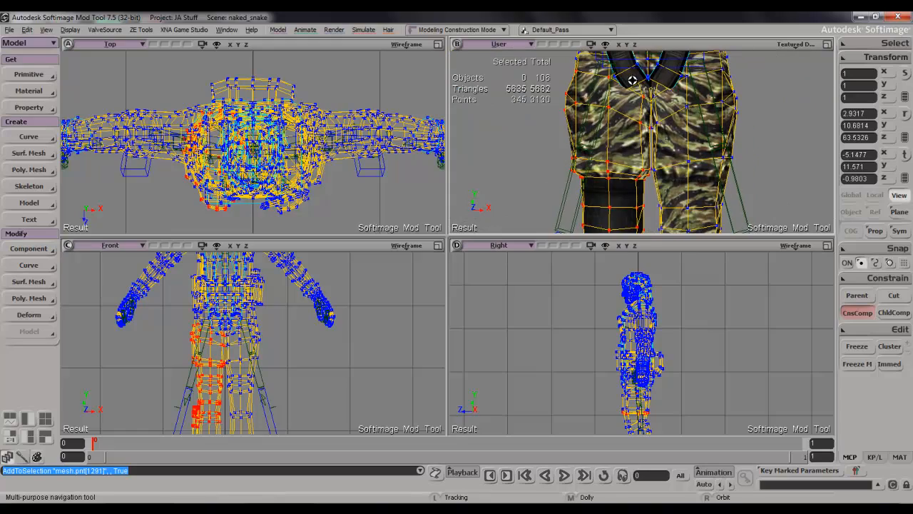
{"action": "left_click", "coordinate": [827, 43]}
{"action": "scroll", "coordinate": [619, 165], "scroll_direction": "down", "scroll_amount": 3}
{"action": "key", "text": "s"}
{"action": "right_click_drag", "start_coordinate": [620, 166], "coordinate": [599, 186]}
{"action": "scroll", "coordinate": [599, 187], "scroll_direction": "up", "scroll_amount": 4}
{"action": "key", "text": "s"}
{"action": "left_click_drag", "start_coordinate": [604, 145], "coordinate": [612, 174]}
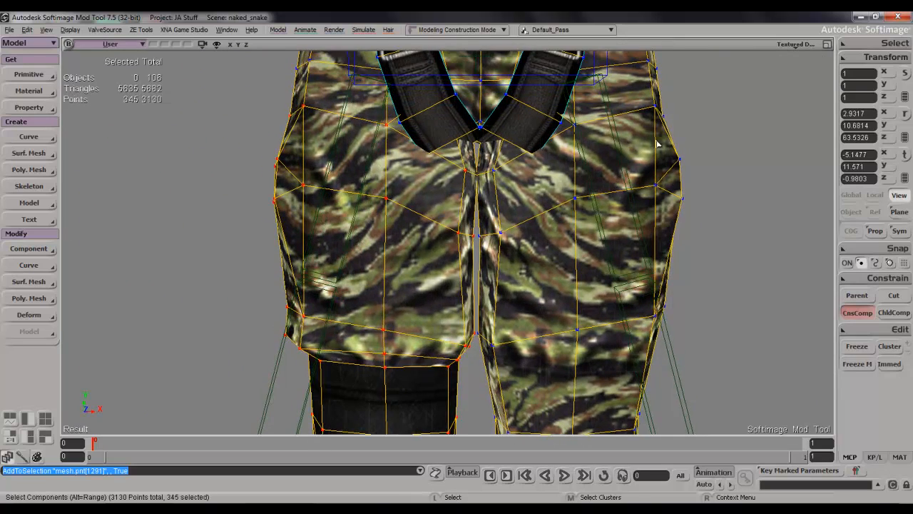
Step: Restore the four-view layout and set the right femur bone as the object reference for rotating the selected right leg points
{"action": "left_click", "coordinate": [826, 43]}
{"action": "scroll", "coordinate": [297, 336], "scroll_direction": "up", "scroll_amount": 5}
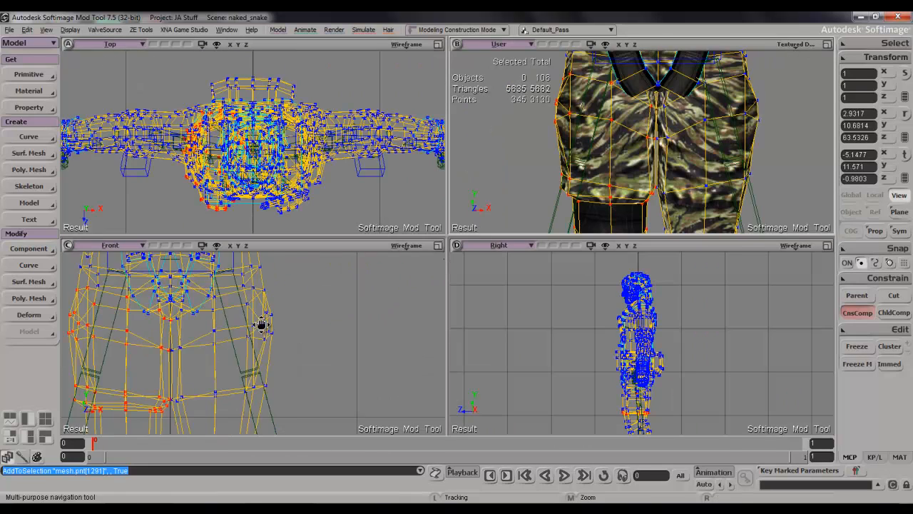
{"action": "key", "text": "s"}
{"action": "left_click_drag", "start_coordinate": [283, 312], "coordinate": [284, 291]}
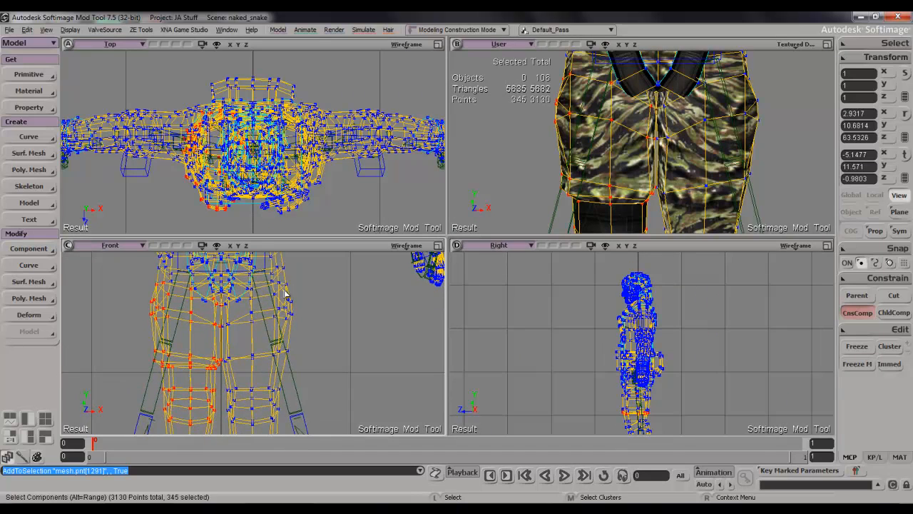
{"action": "key", "text": "c"}
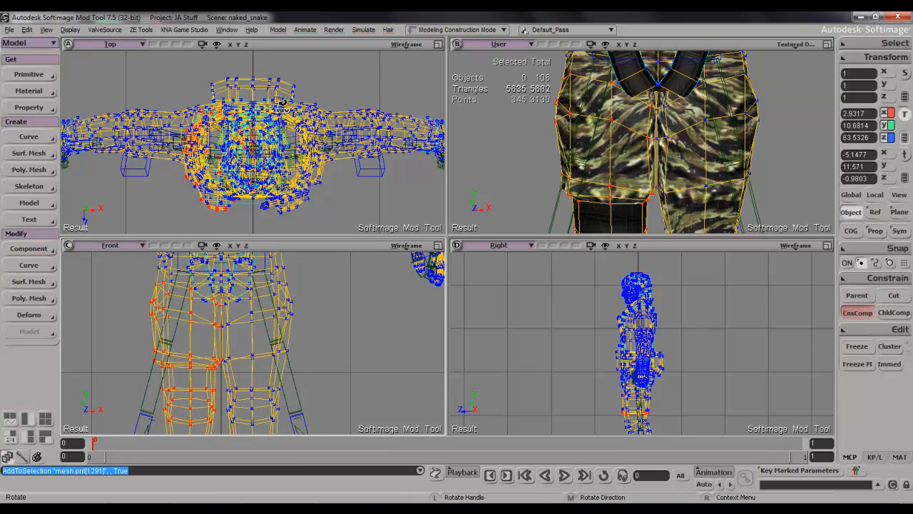
{"action": "right_click", "coordinate": [876, 214]}
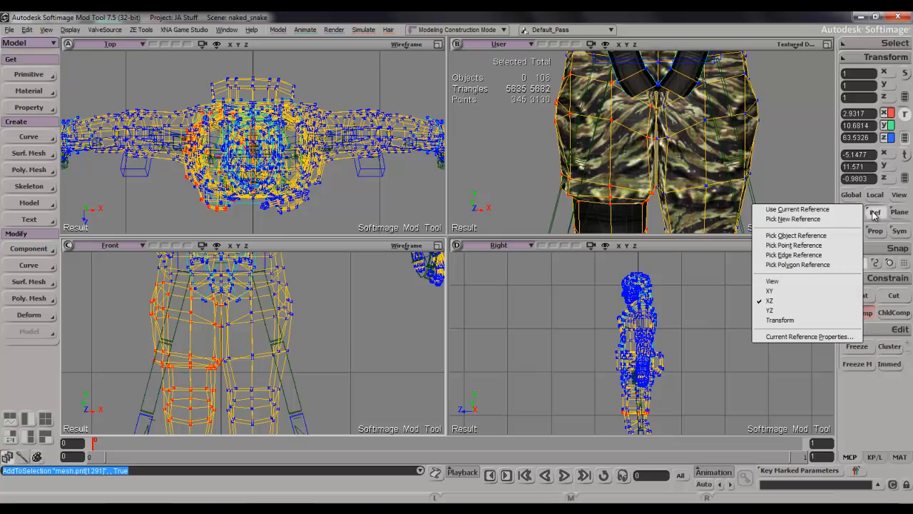
{"action": "left_click", "coordinate": [804, 236]}
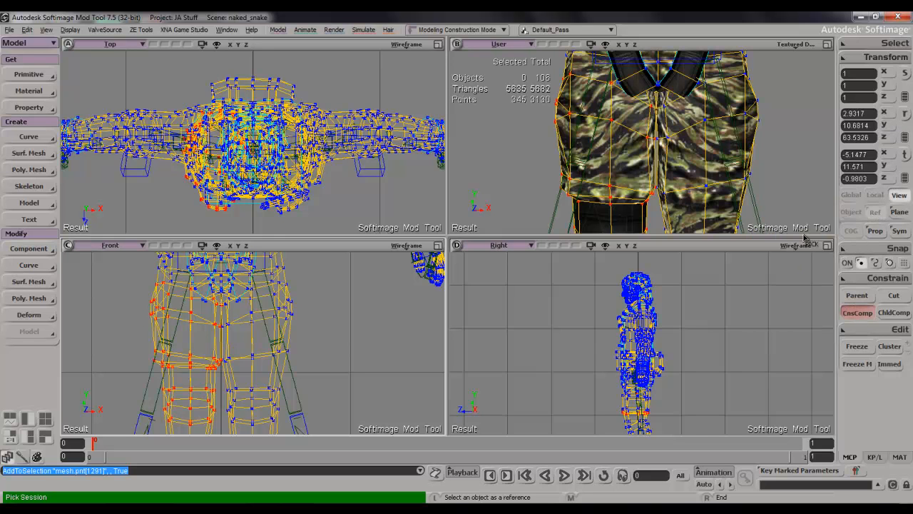
{"action": "left_click", "coordinate": [177, 335]}
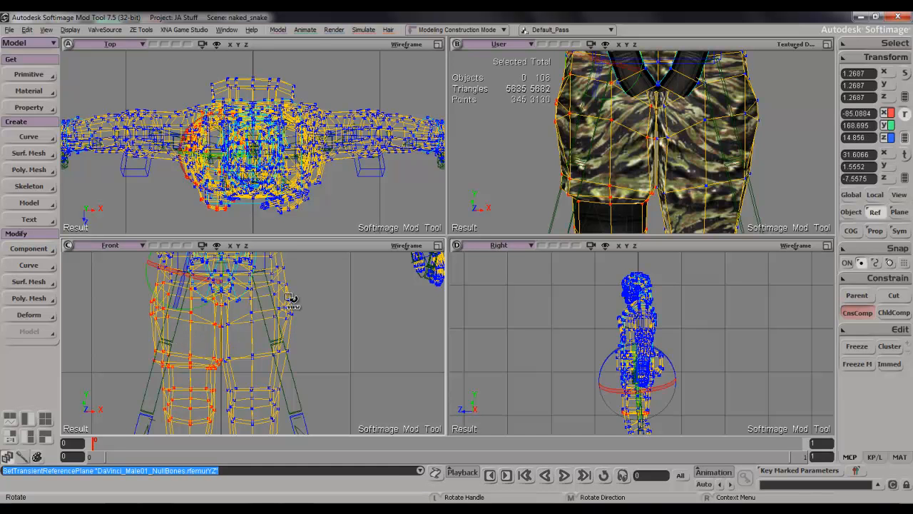
Step: Try rotating the selected right leg points outward by about 17° around the femur reference to follow the leg bones
{"action": "key", "text": "s"}
{"action": "right_click_drag", "start_coordinate": [710, 130], "coordinate": [677, 146]}
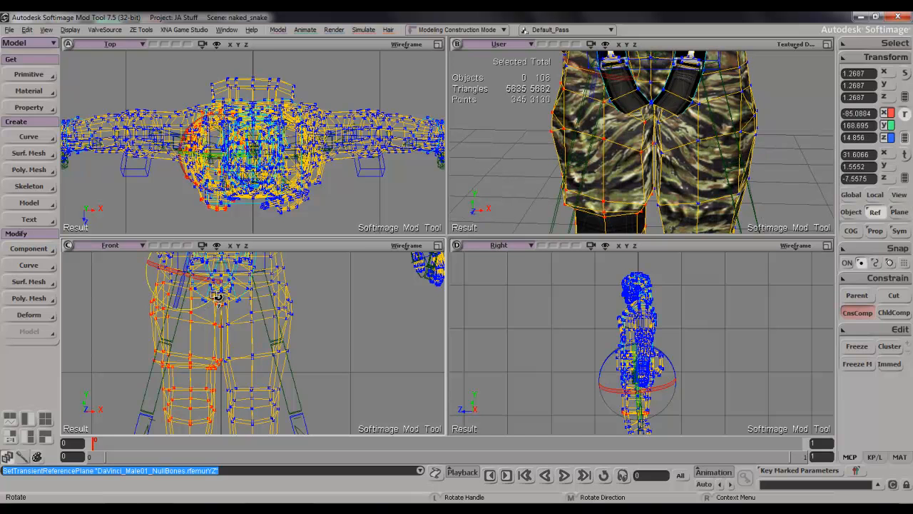
{"action": "left_click_drag", "start_coordinate": [216, 295], "coordinate": [230, 275]}
{"action": "key", "text": "s"}
{"action": "left_click_drag", "start_coordinate": [218, 372], "coordinate": [251, 324]}
{"action": "scroll", "coordinate": [251, 338], "scroll_direction": "down", "scroll_amount": 3}
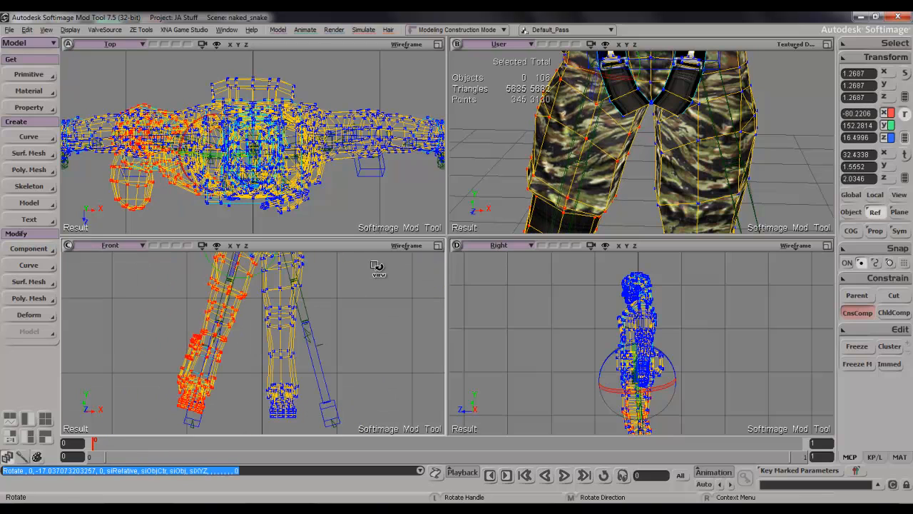
Step: Examine the rotated right leg against its bones, from hip to foot, in the maximized Front view
{"action": "left_click", "coordinate": [437, 245]}
{"action": "scroll", "coordinate": [437, 244], "scroll_direction": "down", "scroll_amount": 5}
{"action": "key", "text": "s"}
{"action": "left_click_drag", "start_coordinate": [421, 273], "coordinate": [431, 236]}
{"action": "key", "text": "space"}
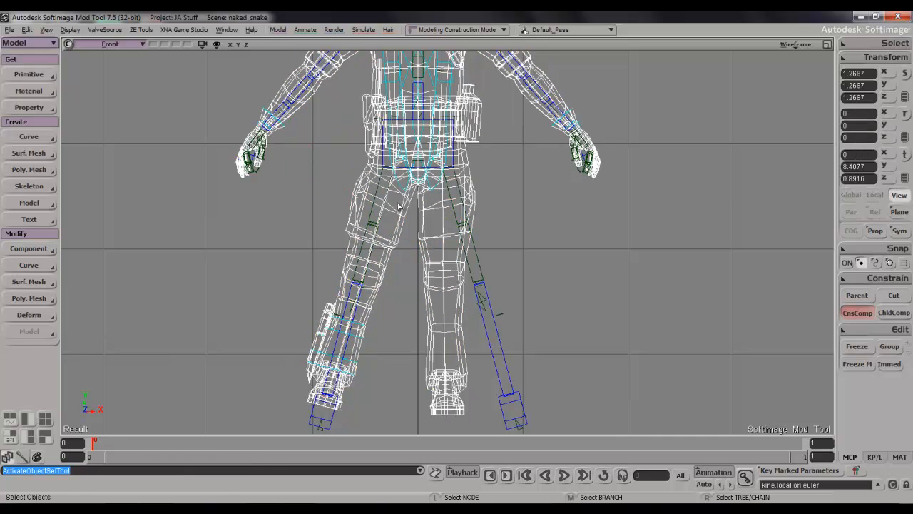
{"action": "key", "text": "t"}
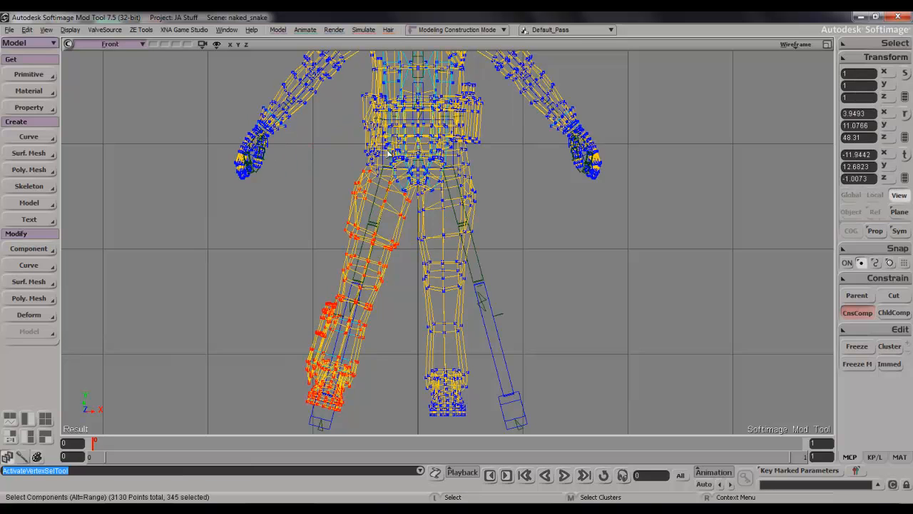
{"action": "scroll", "coordinate": [404, 216], "scroll_direction": "up", "scroll_amount": 3}
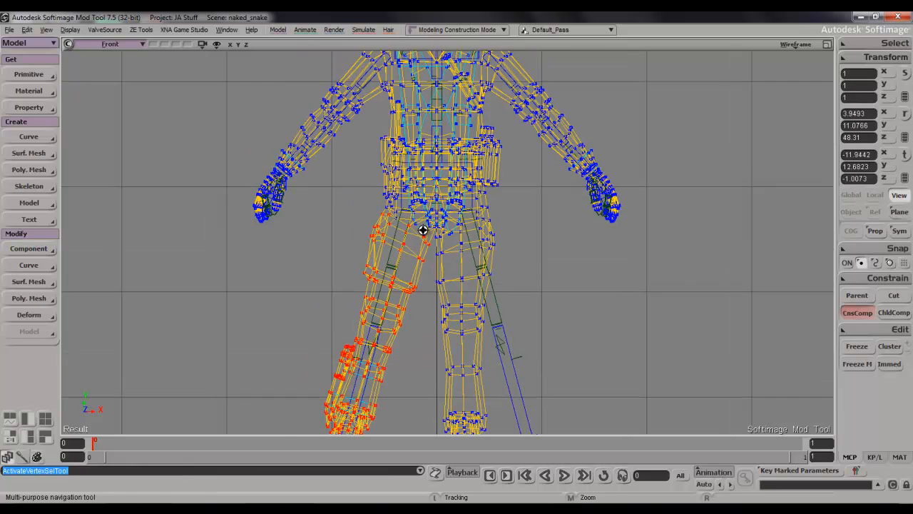
{"action": "scroll", "coordinate": [436, 240], "scroll_direction": "down", "scroll_amount": 2}
{"action": "key", "text": "s"}
{"action": "left_click_drag", "start_coordinate": [436, 240], "coordinate": [434, 204]}
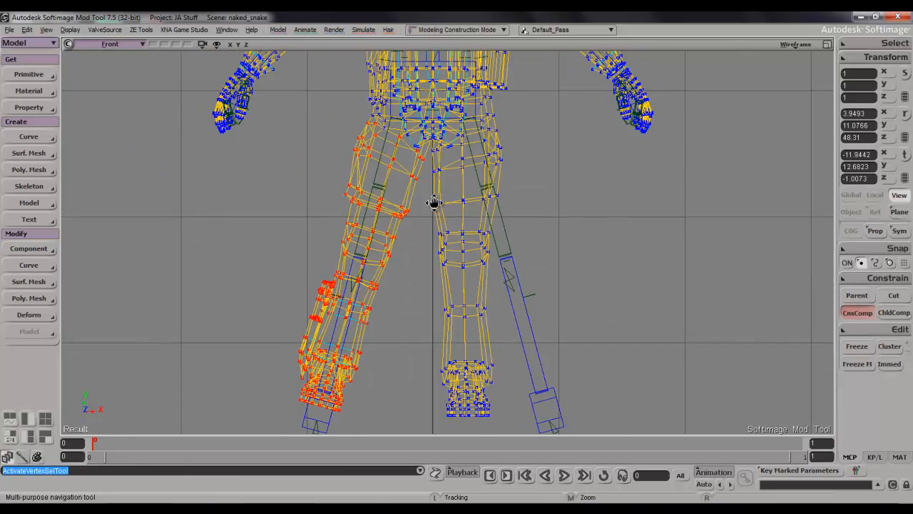
{"action": "key", "text": "s"}
{"action": "left_click_drag", "start_coordinate": [438, 163], "coordinate": [439, 183]}
{"action": "scroll", "coordinate": [433, 205], "scroll_direction": "up", "scroll_amount": 5}
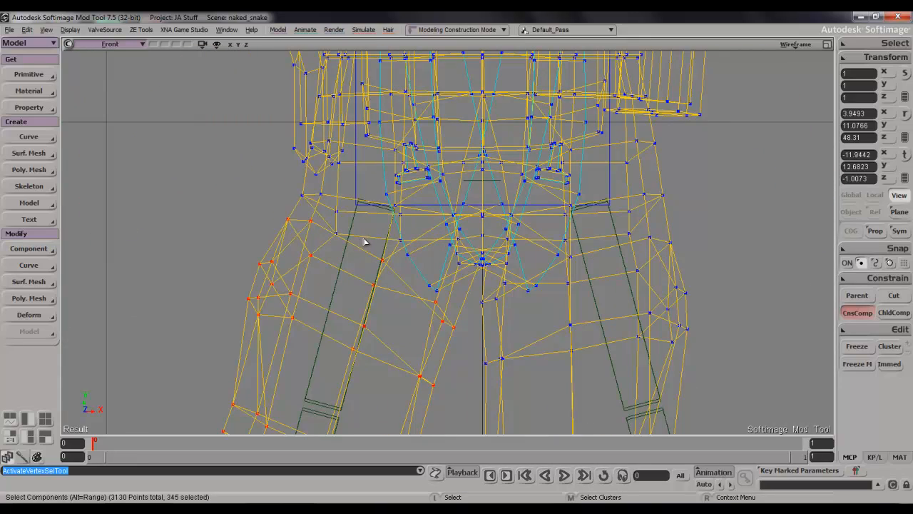
Step: Undo the right leg rotation
{"action": "key", "text": "ctrl+z"}
{"action": "key", "text": "ctrl+z"}
{"action": "key", "text": "ctrl+z"}
{"action": "key", "text": "ctrl+z"}
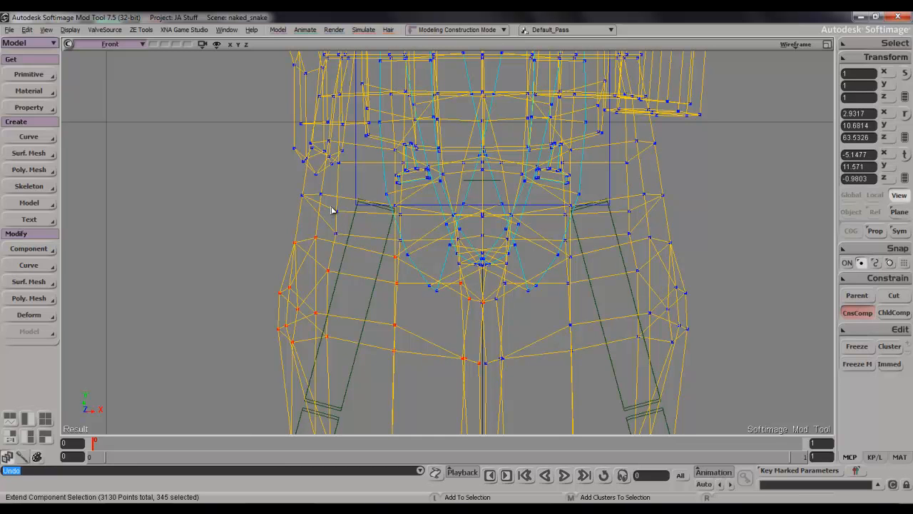
Step: Add the missed upper hip point to the right leg selection and rotate the leg outward by about 14° around the femur reference
{"action": "left_click", "coordinate": [352, 249], "text": "shift"}
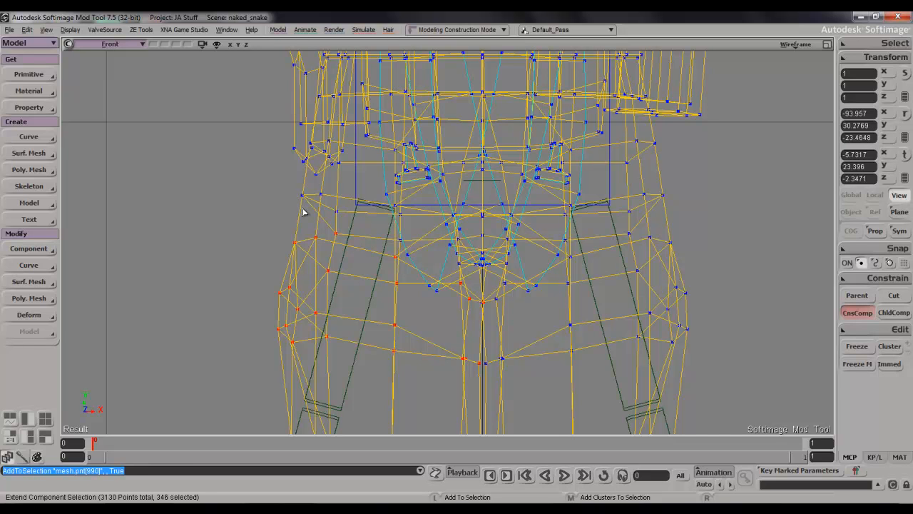
{"action": "key", "text": "c"}
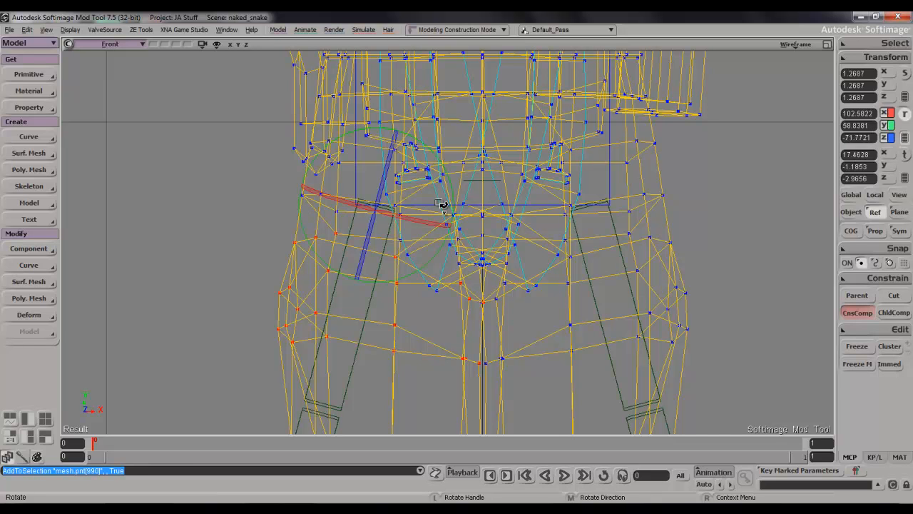
{"action": "left_click_drag", "start_coordinate": [463, 214], "coordinate": [448, 168]}
{"action": "scroll", "coordinate": [455, 230], "scroll_direction": "down", "scroll_amount": 5}
{"action": "key", "text": "s"}
{"action": "key", "text": "c"}
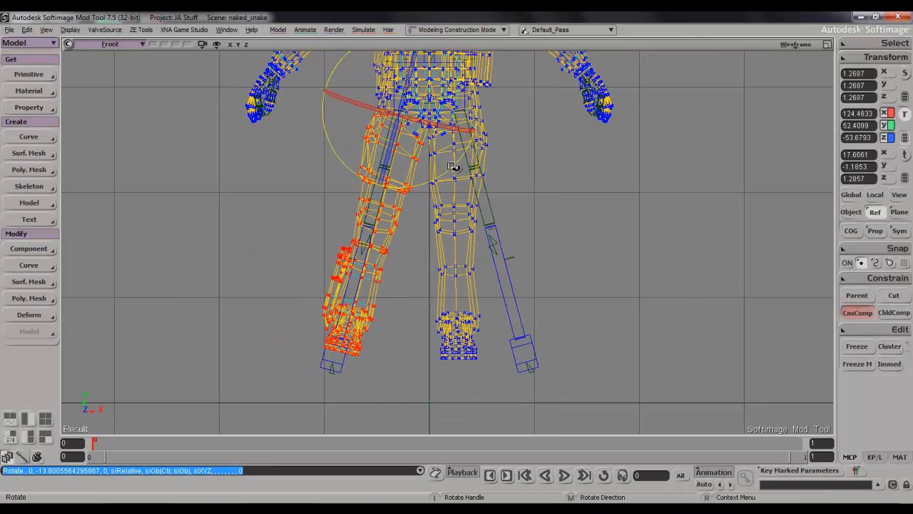
Step: Rotate the right leg points slightly further outward to line the lower leg up with its bones
{"action": "key", "text": "t"}
{"action": "key", "text": "c"}
{"action": "left_click_drag", "start_coordinate": [452, 167], "coordinate": [447, 167]}
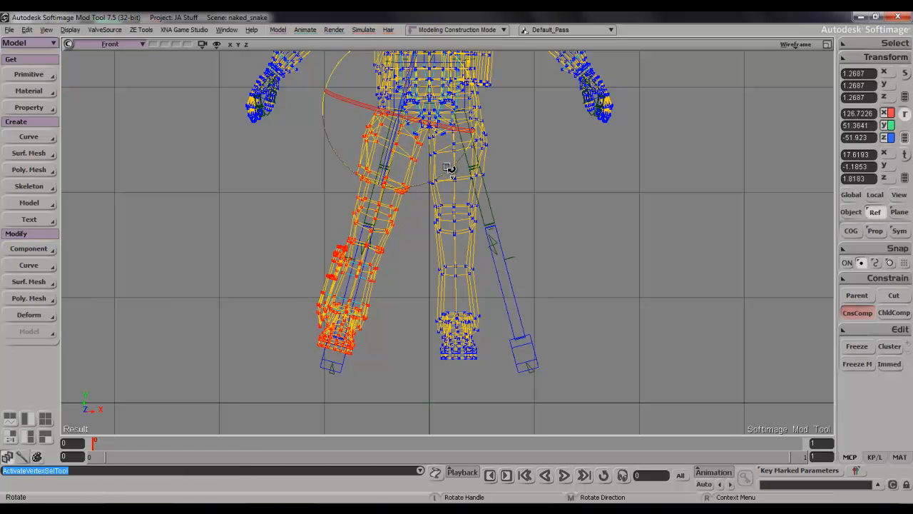
{"action": "key", "text": "space"}
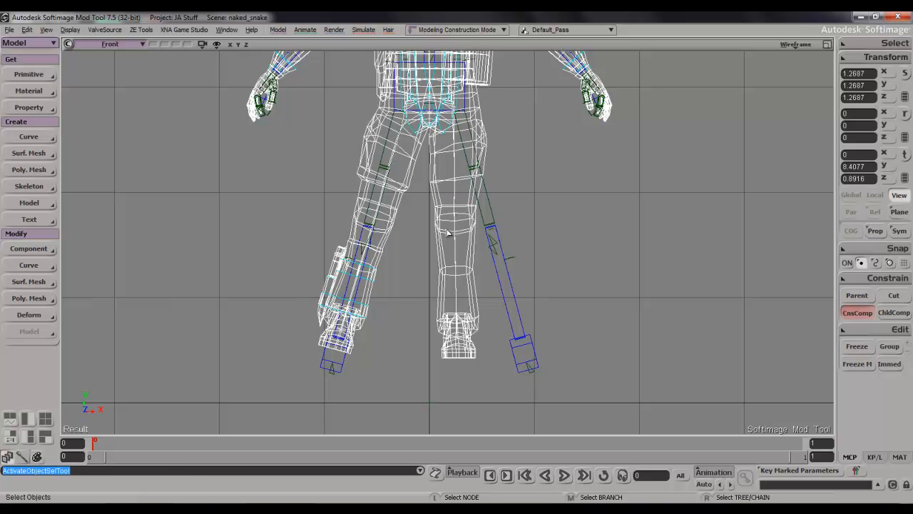
Step: Select the points of the character's left foot in the Front view and grow the selection up the leg to the hip
{"action": "left_click", "coordinate": [827, 44]}
{"action": "key", "text": "s"}
{"action": "right_click_drag", "start_coordinate": [714, 125], "coordinate": [607, 170]}
{"action": "key", "text": "space"}
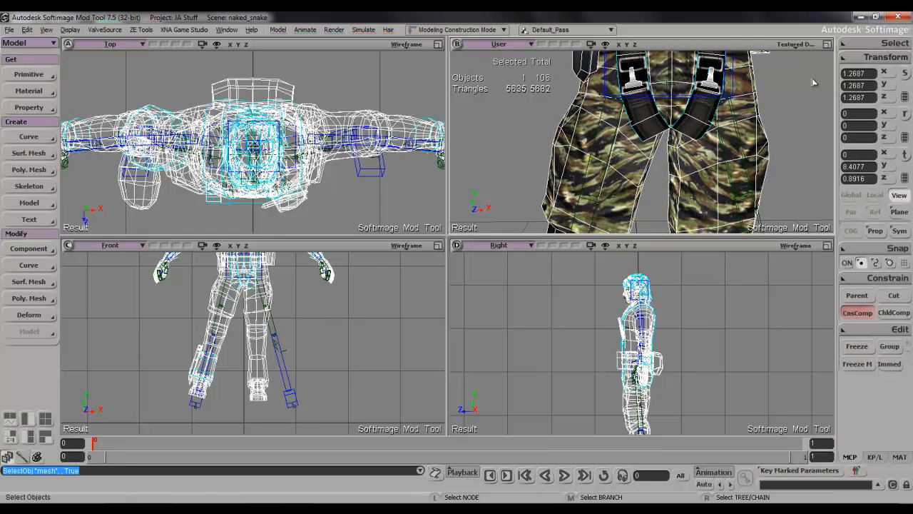
{"action": "key", "text": "t"}
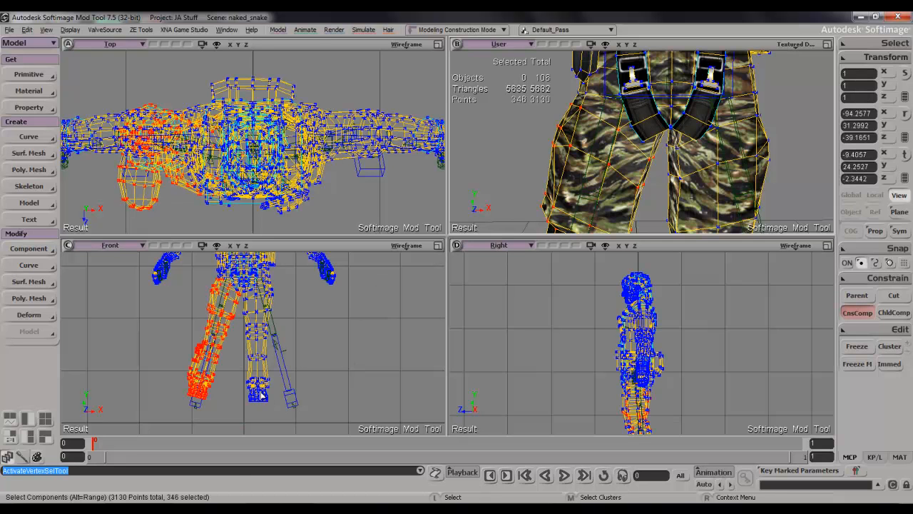
{"action": "left_click_drag", "start_coordinate": [238, 371], "coordinate": [286, 428]}
{"action": "key", "text": "shift"}
{"action": "key", "text": "plus"}
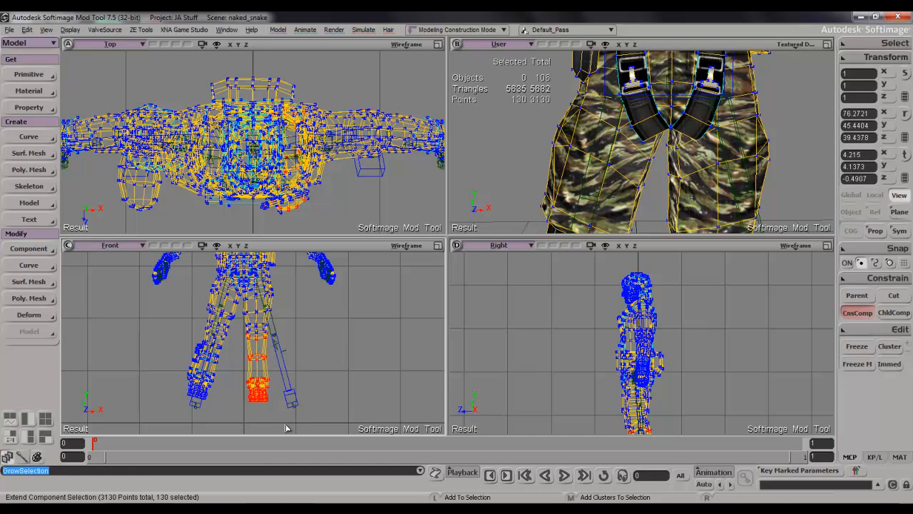
{"action": "key", "text": "plus"}
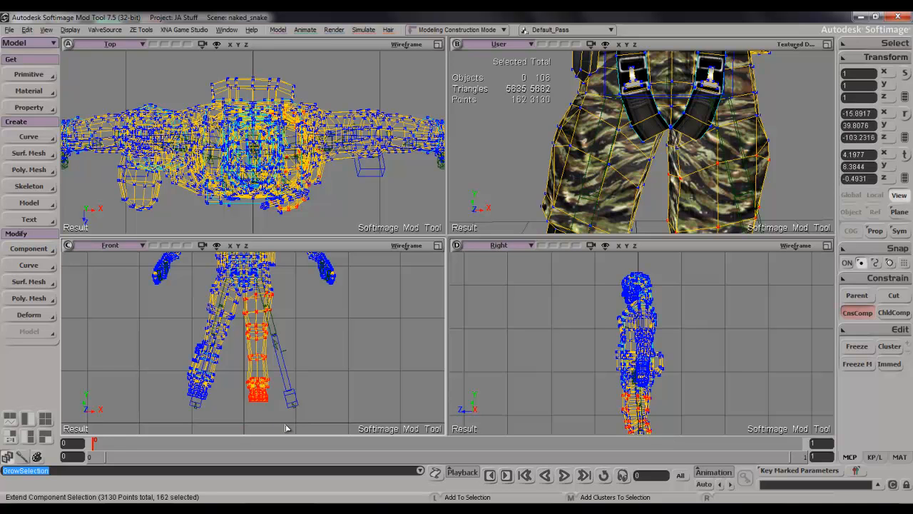
Step: Add the missing points on the left hip to the left leg selection
{"action": "scroll", "coordinate": [287, 310], "scroll_direction": "up", "scroll_amount": 5}
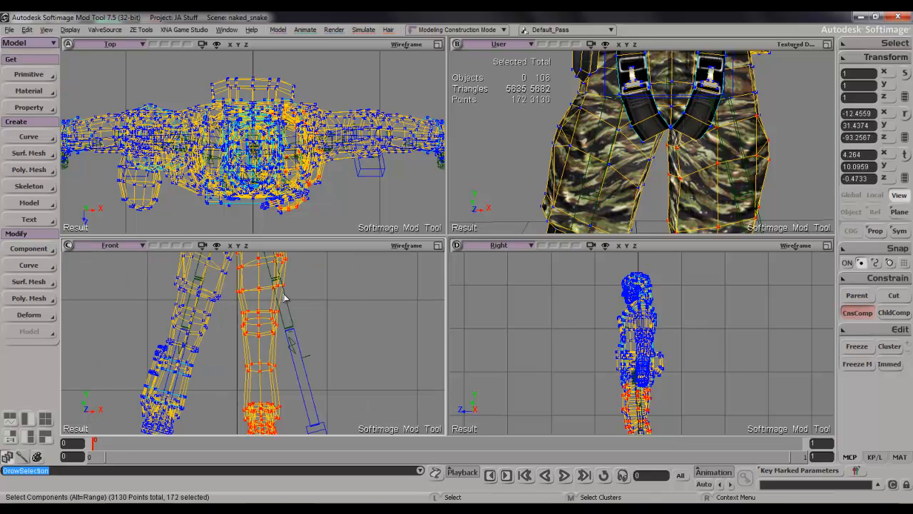
{"action": "scroll", "coordinate": [309, 330], "scroll_direction": "up", "scroll_amount": 2}
{"action": "key", "text": "s"}
{"action": "left_click_drag", "start_coordinate": [309, 330], "coordinate": [283, 369]}
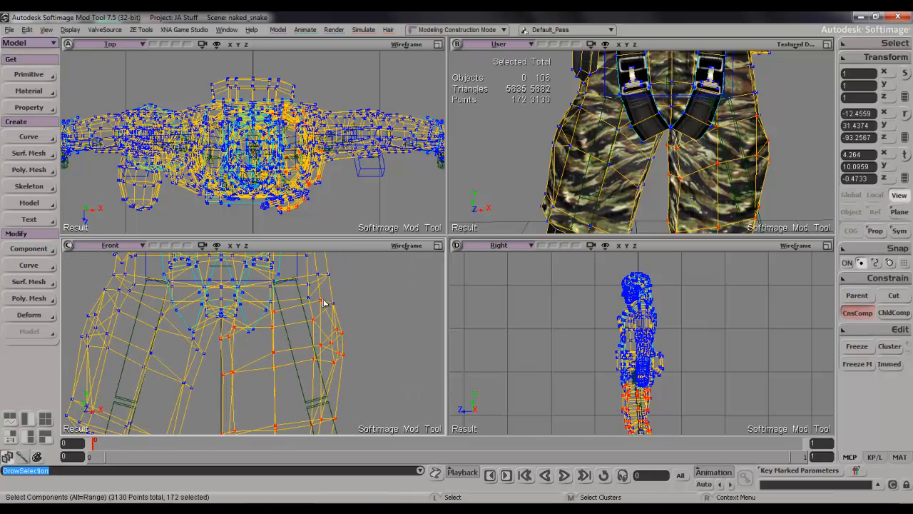
{"action": "left_click_drag", "start_coordinate": [362, 330], "coordinate": [360, 328], "text": "shift"}
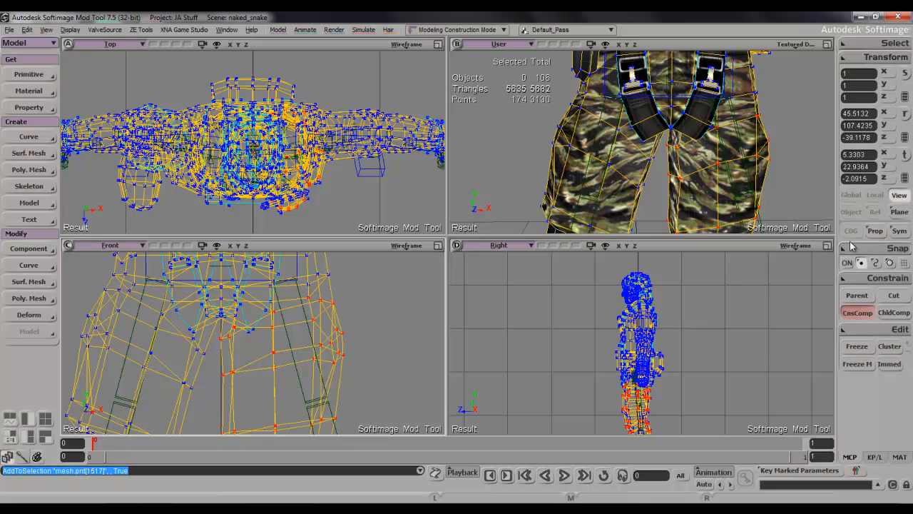
Step: Set the left femur bone as the object reference and rotate the left leg points outward by about 15.5°
{"action": "key", "text": "c"}
{"action": "right_click", "coordinate": [880, 210]}
{"action": "left_click", "coordinate": [796, 234]}
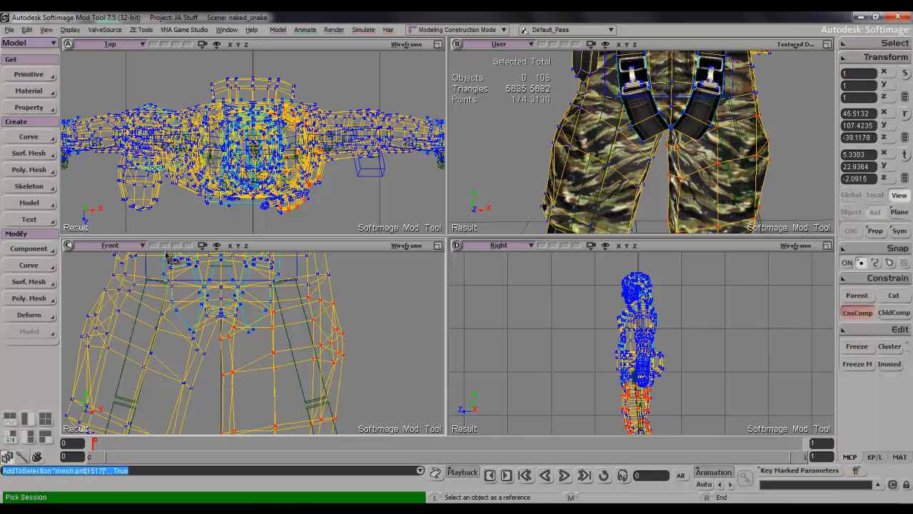
{"action": "left_click", "coordinate": [279, 307]}
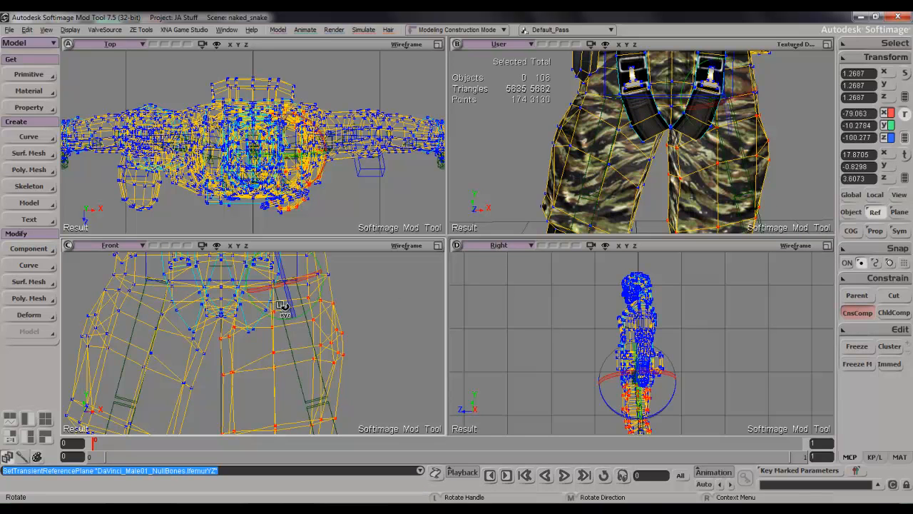
{"action": "left_click_drag", "start_coordinate": [321, 303], "coordinate": [320, 292]}
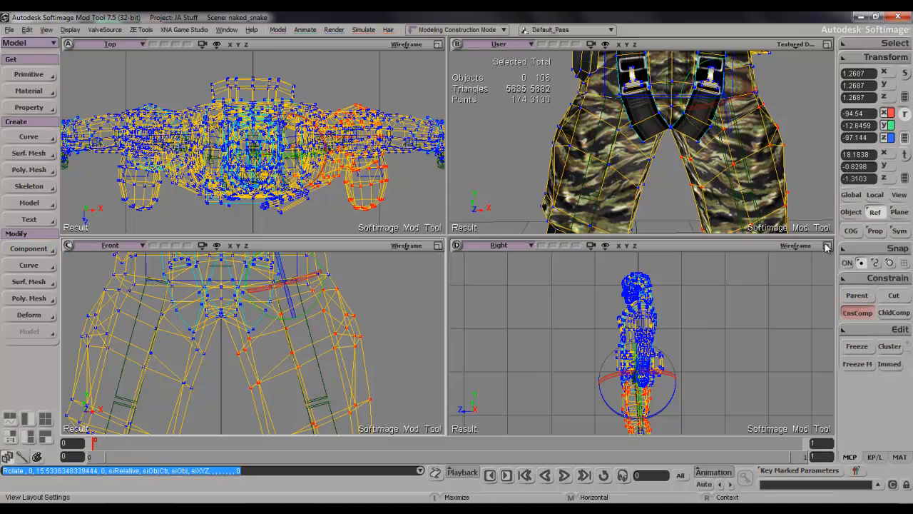
Step: In the maximized Right view, fine-tune the left leg's rotation around the femur reference by about 0.12°
{"action": "left_click", "coordinate": [827, 245]}
{"action": "key", "text": "s"}
{"action": "left_click_drag", "start_coordinate": [702, 367], "coordinate": [651, 242]}
{"action": "scroll", "coordinate": [686, 184], "scroll_direction": "up", "scroll_amount": 3}
{"action": "key", "text": "s"}
{"action": "scroll", "coordinate": [519, 204], "scroll_direction": "up", "scroll_amount": 3}
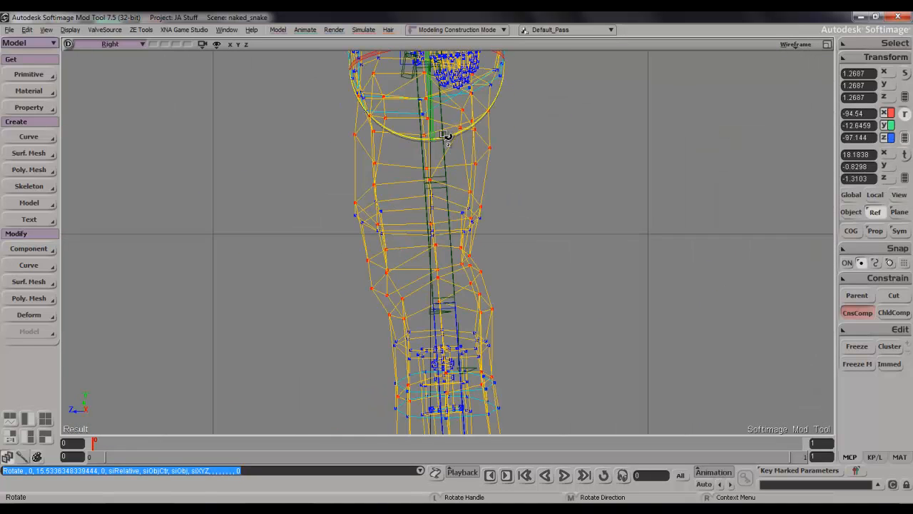
{"action": "left_click_drag", "start_coordinate": [430, 103], "coordinate": [438, 104]}
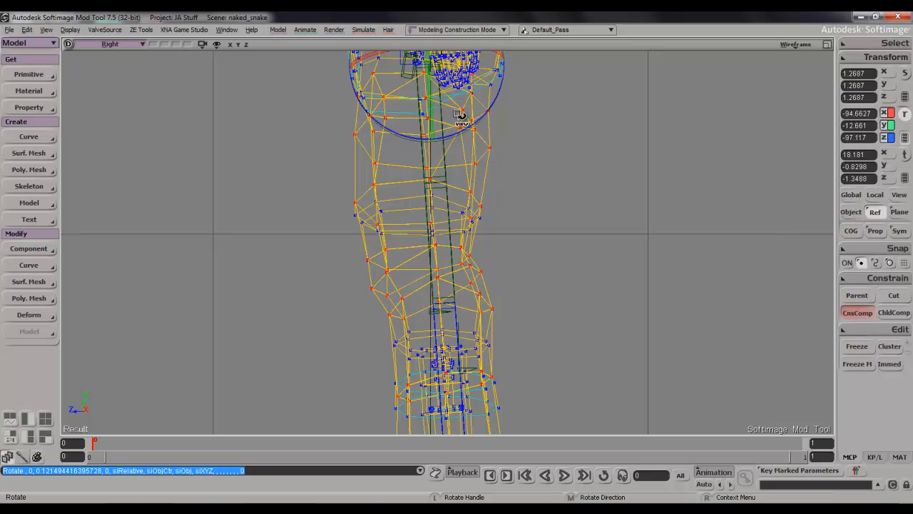
{"action": "key", "text": "space"}
Step: Examine the whole mesh against the skeleton in the Right and User views, checking both legs and feet from several angles
{"action": "left_click_drag", "start_coordinate": [543, 140], "coordinate": [569, 279]}
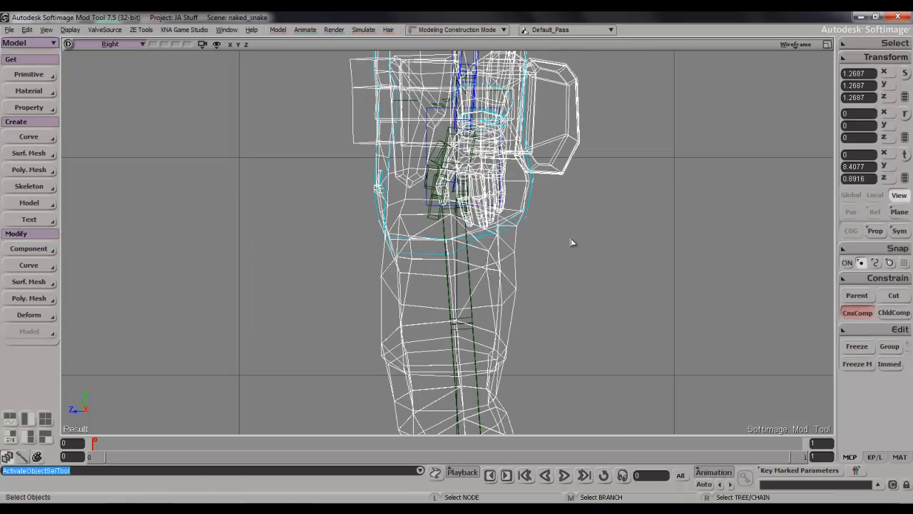
{"action": "scroll", "coordinate": [572, 241], "scroll_direction": "down", "scroll_amount": 5}
{"action": "left_click", "coordinate": [828, 45]}
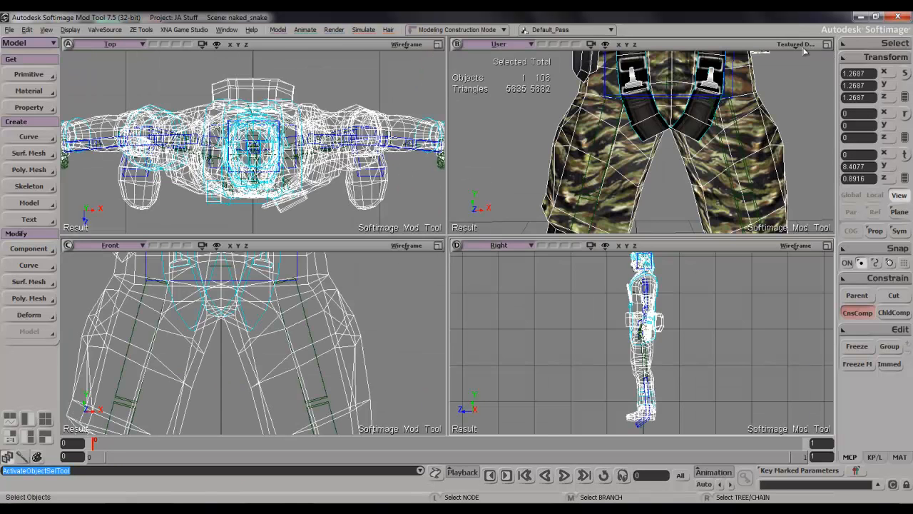
{"action": "scroll", "coordinate": [603, 143], "scroll_direction": "down", "scroll_amount": 3}
{"action": "scroll", "coordinate": [739, 131], "scroll_direction": "down", "scroll_amount": 5}
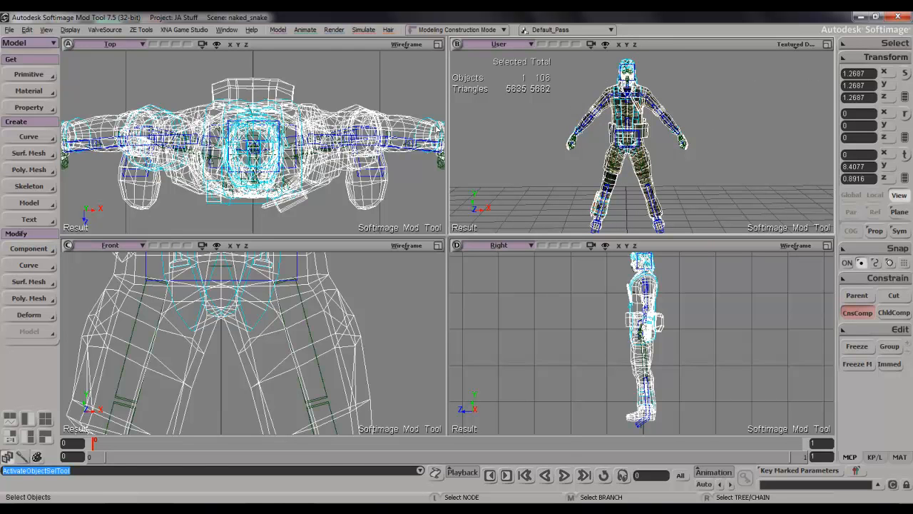
{"action": "scroll", "coordinate": [706, 168], "scroll_direction": "up", "scroll_amount": 2}
{"action": "key", "text": "s"}
{"action": "left_click_drag", "start_coordinate": [697, 136], "coordinate": [689, 156]}
{"action": "key", "text": "s"}
{"action": "left_click_drag", "start_coordinate": [685, 114], "coordinate": [691, 197]}
{"action": "scroll", "coordinate": [683, 124], "scroll_direction": "up", "scroll_amount": 2}
{"action": "key", "text": "s"}
{"action": "right_click_drag", "start_coordinate": [691, 197], "coordinate": [660, 148]}
{"action": "scroll", "coordinate": [661, 148], "scroll_direction": "down", "scroll_amount": 3}
{"action": "key", "text": "s"}
{"action": "left_click_drag", "start_coordinate": [677, 147], "coordinate": [661, 164]}
{"action": "scroll", "coordinate": [660, 164], "scroll_direction": "up", "scroll_amount": 7}
{"action": "scroll", "coordinate": [660, 163], "scroll_direction": "down", "scroll_amount": 6}
{"action": "right_click_drag", "start_coordinate": [660, 165], "coordinate": [685, 81]}
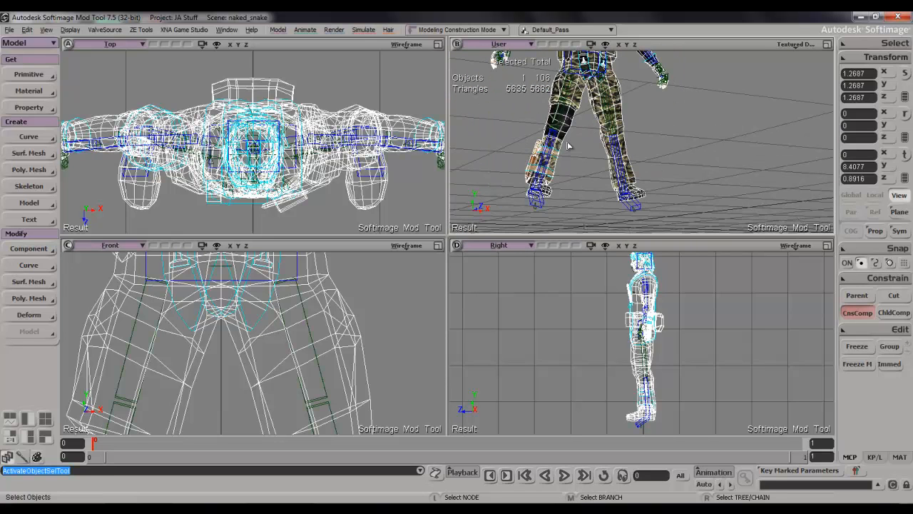
Step: Return to the left leg point selection in the maximized User view and set the scale mode to the femur reference
{"action": "right_click_drag", "start_coordinate": [648, 133], "coordinate": [659, 162]}
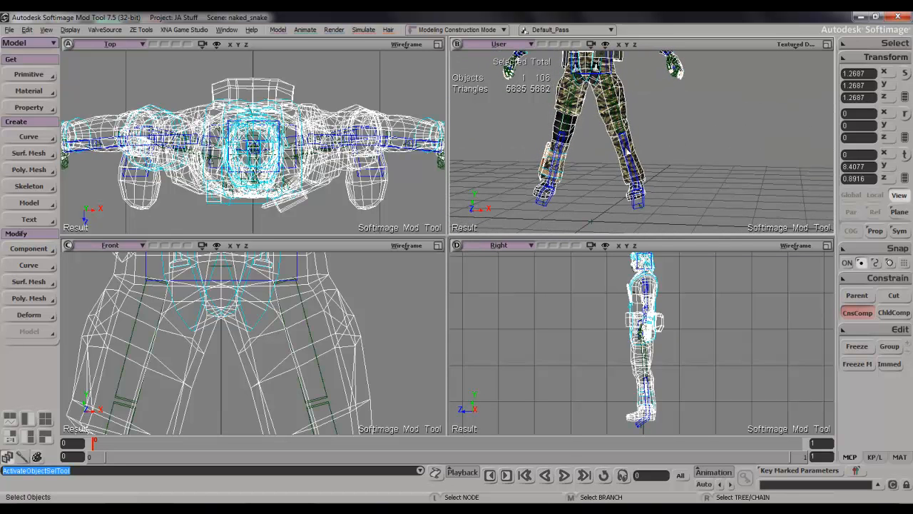
{"action": "key", "text": "t"}
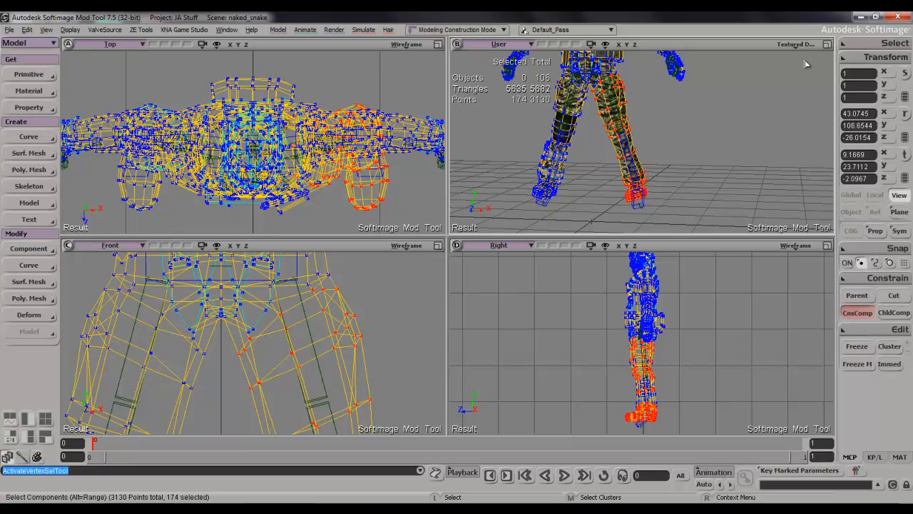
{"action": "key", "text": "s"}
{"action": "mouse_move", "coordinate": [738, 114]}
{"action": "right_mouse_down"}
{"action": "mouse_move", "coordinate": [646, 121]}
{"action": "mouse_move", "coordinate": [743, 118]}
{"action": "mouse_move", "coordinate": [777, 102]}
{"action": "mouse_move", "coordinate": [682, 96]}
{"action": "mouse_move", "coordinate": [658, 135]}
{"action": "mouse_move", "coordinate": [717, 119]}
{"action": "mouse_move", "coordinate": [730, 102]}
{"action": "mouse_move", "coordinate": [723, 116]}
{"action": "right_mouse_up"}
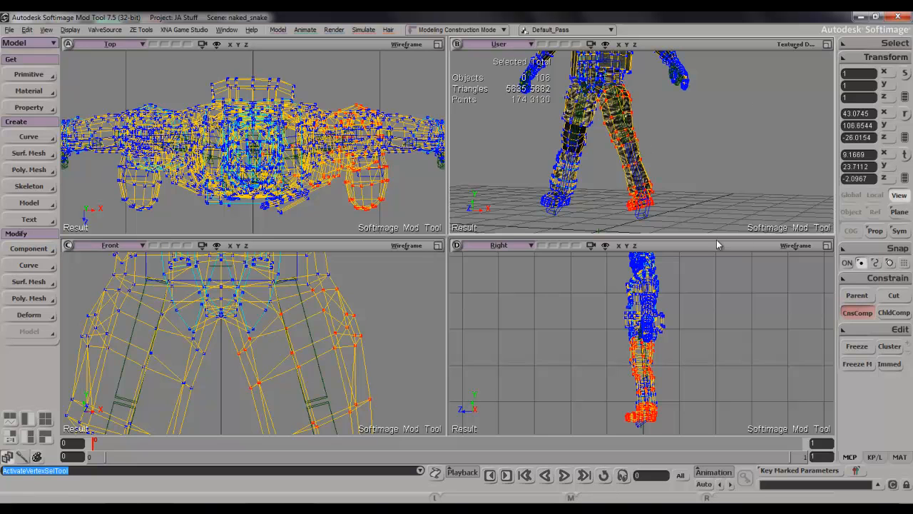
{"action": "left_click", "coordinate": [828, 43]}
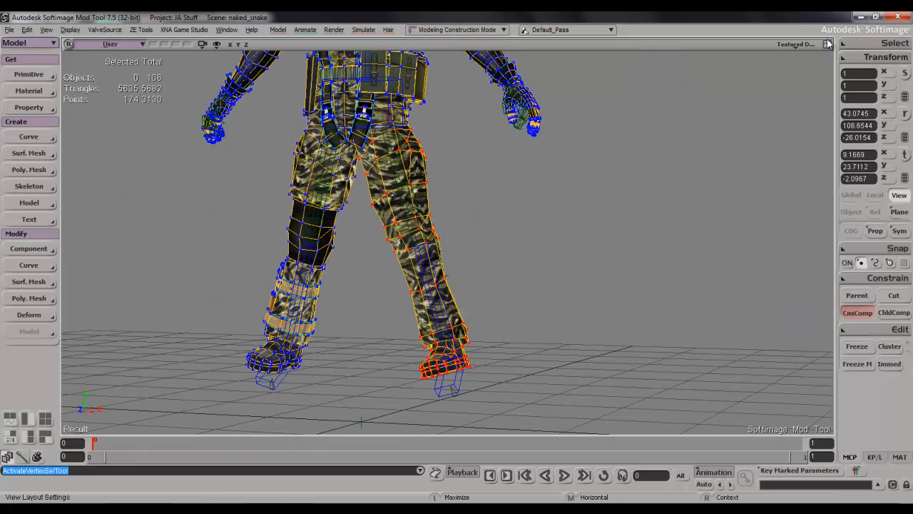
{"action": "key", "text": "c"}
{"action": "key", "text": "space"}
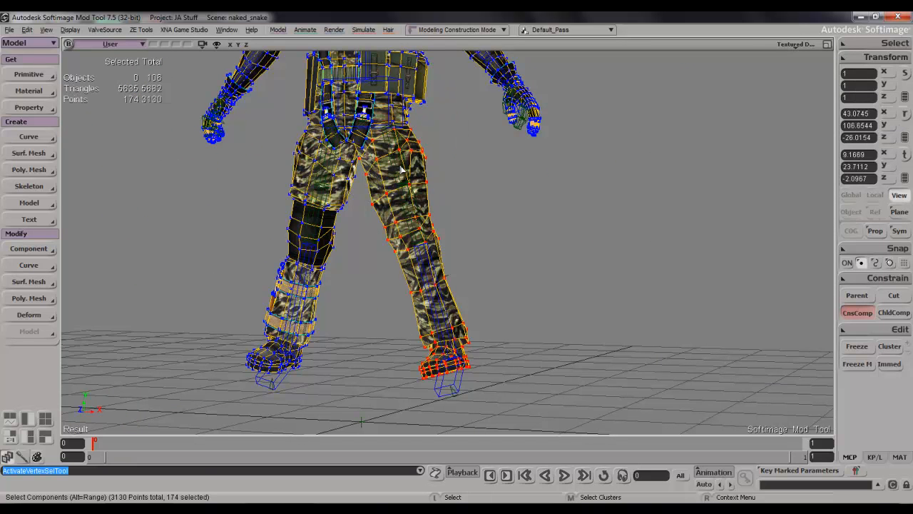
{"action": "key", "text": "x"}
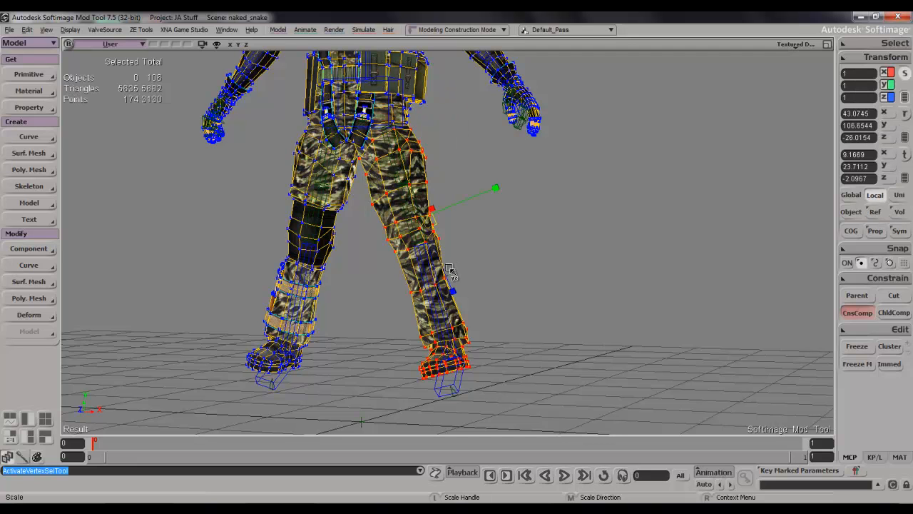
{"action": "left_click", "coordinate": [875, 213]}
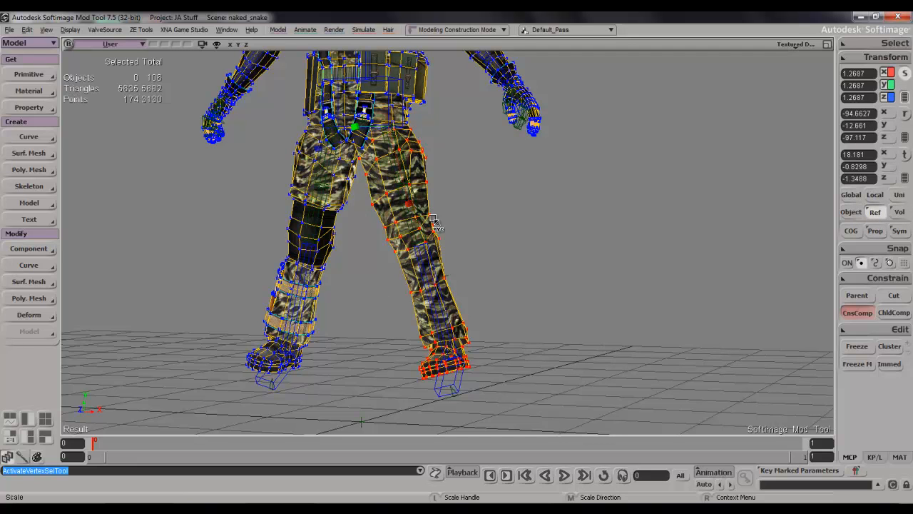
Step: Scale the left leg points lengthwise along the femur reference's X axis by about 1.083
{"action": "key", "text": "space"}
{"action": "key", "text": "s"}
{"action": "mouse_move", "coordinate": [461, 197]}
{"action": "right_mouse_down"}
{"action": "mouse_move", "coordinate": [428, 209]}
{"action": "mouse_move", "coordinate": [457, 208]}
{"action": "right_mouse_up"}
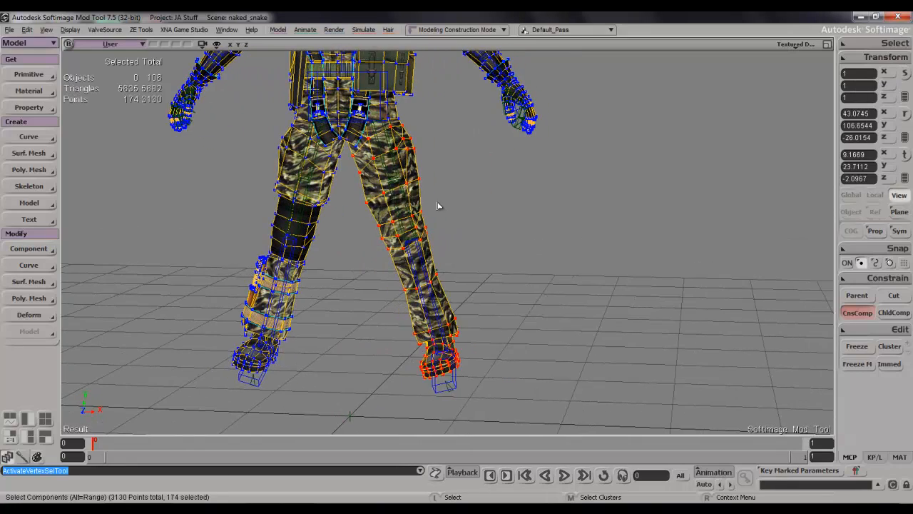
{"action": "key", "text": "x"}
{"action": "left_click_drag", "start_coordinate": [395, 182], "coordinate": [401, 195]}
Step: Examine the lengthened left leg and boot against the leg and foot bones from several angles
{"action": "key", "text": "s"}
{"action": "right_click_drag", "start_coordinate": [402, 195], "coordinate": [428, 209]}
{"action": "left_click_drag", "start_coordinate": [428, 210], "coordinate": [428, 125]}
{"action": "middle_click_drag", "start_coordinate": [428, 125], "coordinate": [448, 209]}
{"action": "key", "text": "s"}
{"action": "mouse_move", "coordinate": [448, 209]}
{"action": "left_mouse_down"}
{"action": "mouse_move", "coordinate": [442, 169]}
{"action": "mouse_move", "coordinate": [459, 206]}
{"action": "left_mouse_up"}
{"action": "middle_click_drag", "start_coordinate": [458, 206], "coordinate": [472, 222]}
{"action": "right_click_drag", "start_coordinate": [473, 222], "coordinate": [487, 239]}
{"action": "key", "text": "s"}
{"action": "left_click_drag", "start_coordinate": [419, 172], "coordinate": [413, 230]}
{"action": "scroll", "coordinate": [414, 230], "scroll_direction": "down", "scroll_amount": 2}
{"action": "key", "text": "s"}
{"action": "right_click_drag", "start_coordinate": [417, 189], "coordinate": [426, 246]}
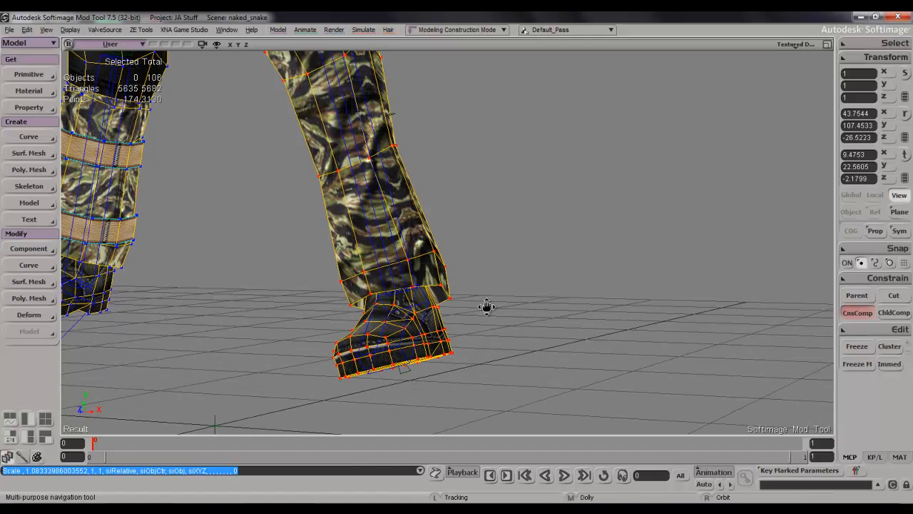
{"action": "left_click_drag", "start_coordinate": [484, 329], "coordinate": [502, 341]}
{"action": "key", "text": "s"}
{"action": "right_click_drag", "start_coordinate": [499, 331], "coordinate": [466, 288]}
{"action": "key", "text": "f"}
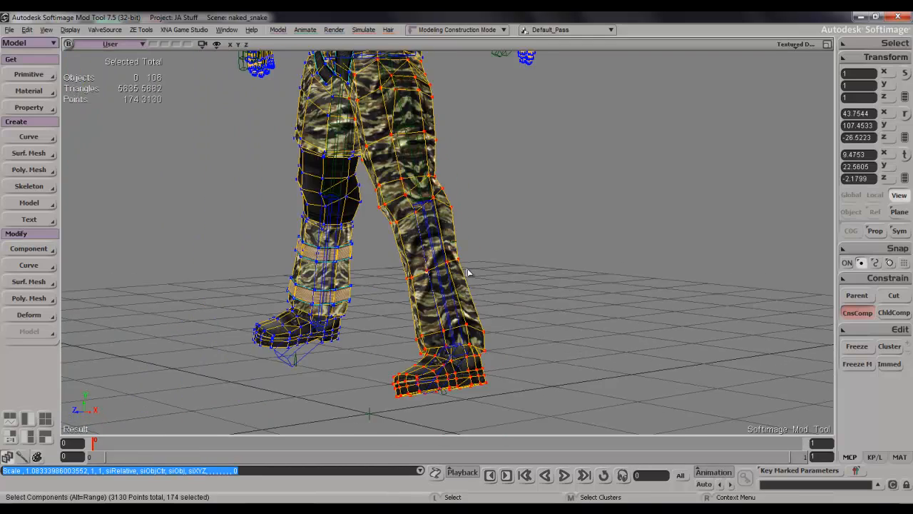
Step: Scale the left leg points further along the femur's X axis by about 1.017
{"action": "key", "text": "s"}
{"action": "left_click_drag", "start_coordinate": [452, 245], "coordinate": [452, 259]}
{"action": "key", "text": "x"}
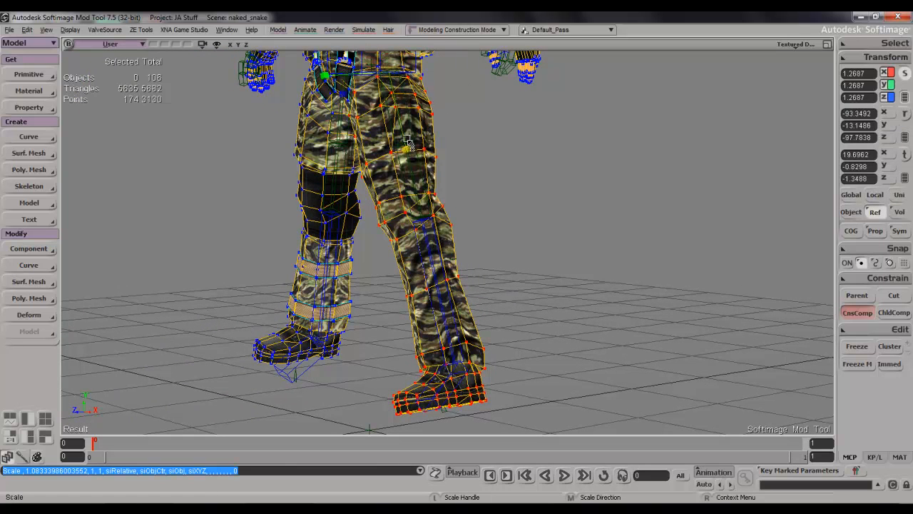
{"action": "left_click_drag", "start_coordinate": [406, 139], "coordinate": [408, 141]}
Step: Examine the left boot and thigh against the bones in the User, Front and Right views
{"action": "key", "text": "s"}
{"action": "right_click_drag", "start_coordinate": [408, 141], "coordinate": [433, 185]}
{"action": "left_click_drag", "start_coordinate": [432, 186], "coordinate": [397, 109]}
{"action": "scroll", "coordinate": [424, 190], "scroll_direction": "up", "scroll_amount": 3}
{"action": "key", "text": "s"}
{"action": "scroll", "coordinate": [421, 189], "scroll_direction": "up", "scroll_amount": 3}
{"action": "left_click_drag", "start_coordinate": [421, 190], "coordinate": [425, 225]}
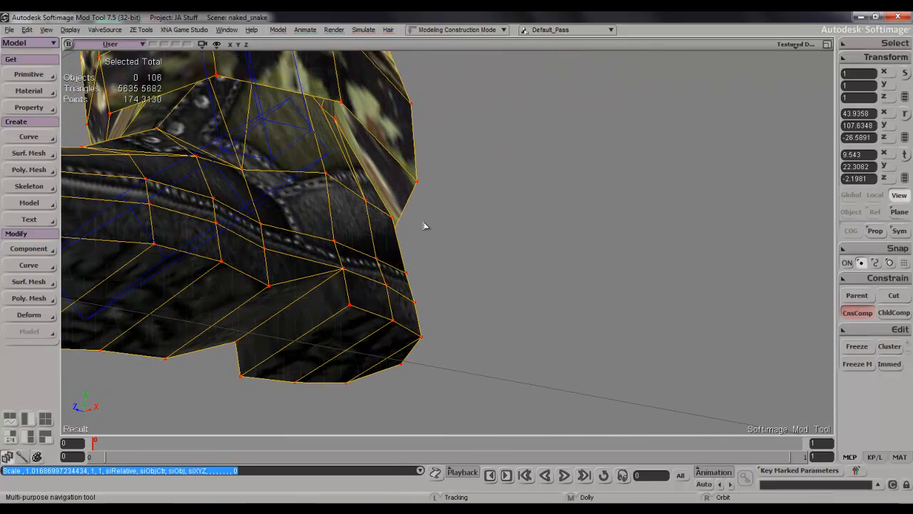
{"action": "left_click", "coordinate": [826, 45]}
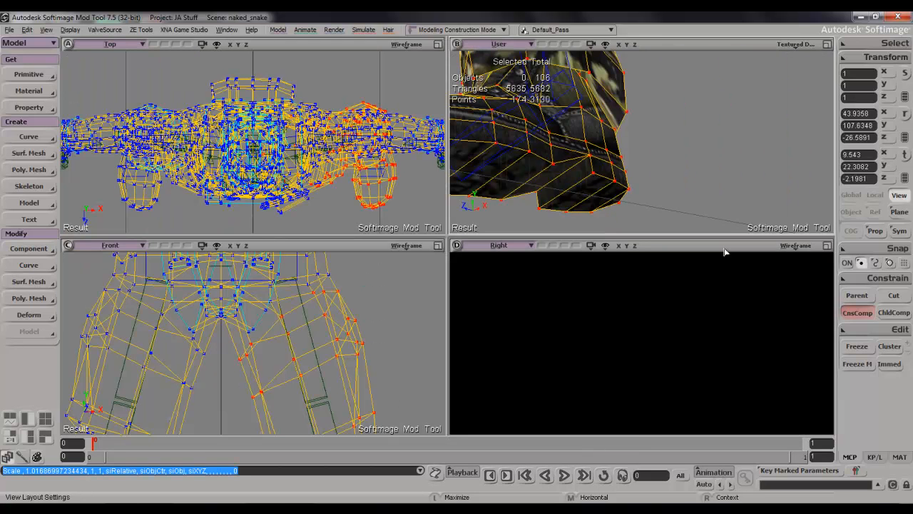
{"action": "scroll", "coordinate": [647, 391], "scroll_direction": "up", "scroll_amount": 5}
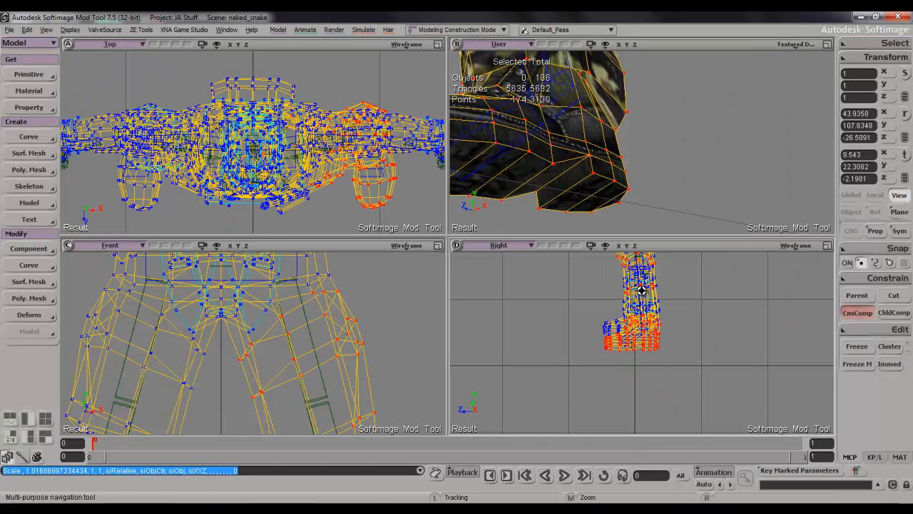
{"action": "scroll", "coordinate": [308, 400], "scroll_direction": "down", "scroll_amount": 5}
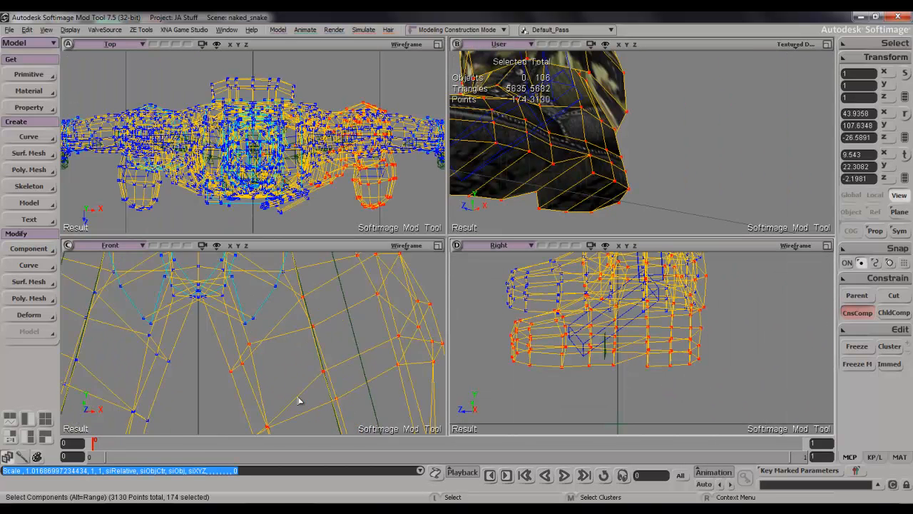
{"action": "scroll", "coordinate": [330, 389], "scroll_direction": "up", "scroll_amount": 5}
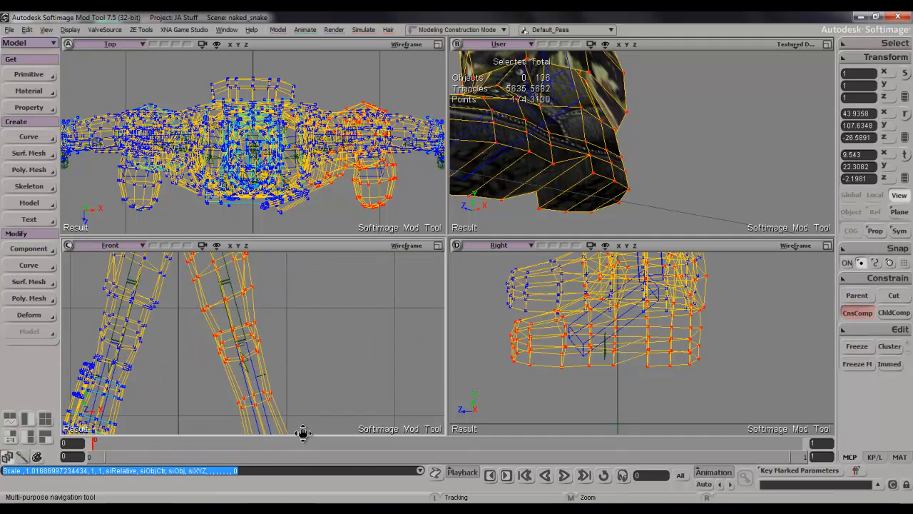
{"action": "scroll", "coordinate": [292, 332], "scroll_direction": "up", "scroll_amount": 5}
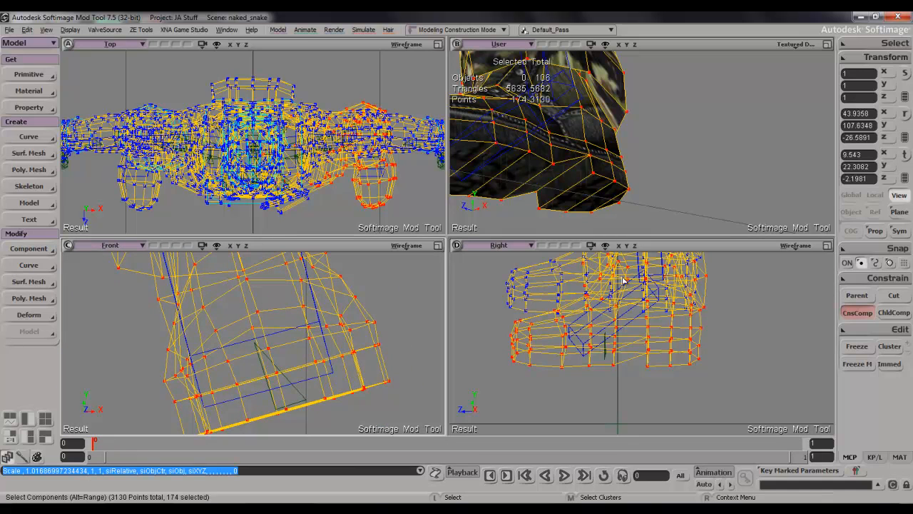
{"action": "key", "text": "s"}
{"action": "left_click_drag", "start_coordinate": [658, 300], "coordinate": [658, 332]}
{"action": "scroll", "coordinate": [656, 321], "scroll_direction": "down", "scroll_amount": 5}
{"action": "key", "text": "s"}
{"action": "left_click_drag", "start_coordinate": [654, 279], "coordinate": [632, 253]}
{"action": "scroll", "coordinate": [662, 345], "scroll_direction": "up", "scroll_amount": 6}
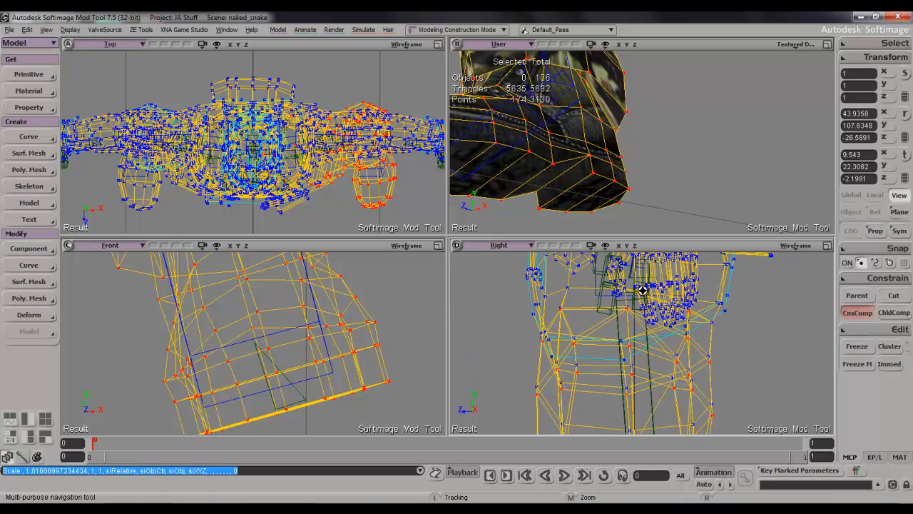
Step: Shorten the left leg slightly in the Right view, scaling it along the femur's X axis by about 0.986
{"action": "key", "text": "x"}
{"action": "key", "text": "s"}
{"action": "scroll", "coordinate": [633, 341], "scroll_direction": "up", "scroll_amount": 5}
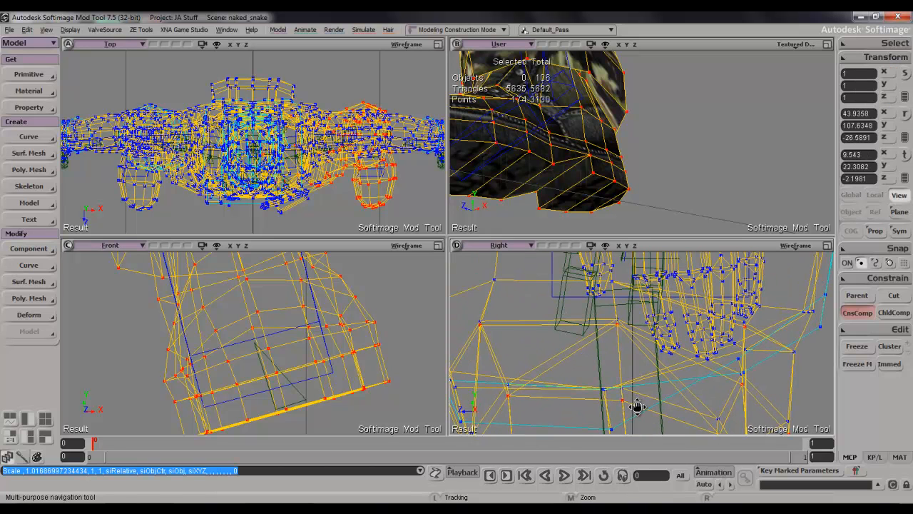
{"action": "left_click_drag", "start_coordinate": [627, 333], "coordinate": [628, 335]}
{"action": "key", "text": "s"}
{"action": "scroll", "coordinate": [629, 336], "scroll_direction": "up", "scroll_amount": 4}
{"action": "key", "text": "s"}
{"action": "left_click_drag", "start_coordinate": [611, 289], "coordinate": [623, 315]}
{"action": "key", "text": "x"}
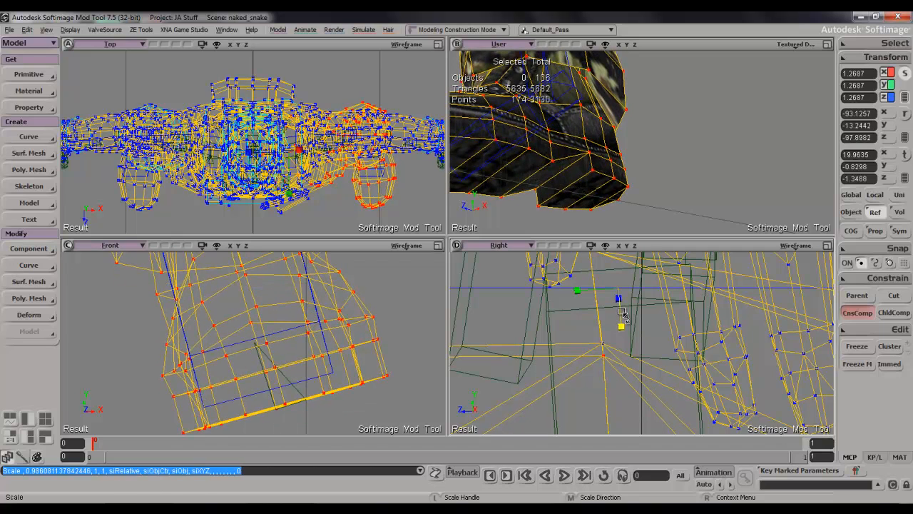
Step: Examine the left foot in the Front view and compare both legs with the skeleton all around in the User view
{"action": "key", "text": "space"}
{"action": "scroll", "coordinate": [339, 363], "scroll_direction": "down", "scroll_amount": 8}
{"action": "key", "text": "s"}
{"action": "left_click_drag", "start_coordinate": [332, 365], "coordinate": [362, 413]}
{"action": "scroll", "coordinate": [536, 366], "scroll_direction": "down", "scroll_amount": 1}
{"action": "scroll", "coordinate": [536, 366], "scroll_direction": "down", "scroll_amount": 5}
{"action": "key", "text": "s"}
{"action": "left_click_drag", "start_coordinate": [604, 297], "coordinate": [603, 298]}
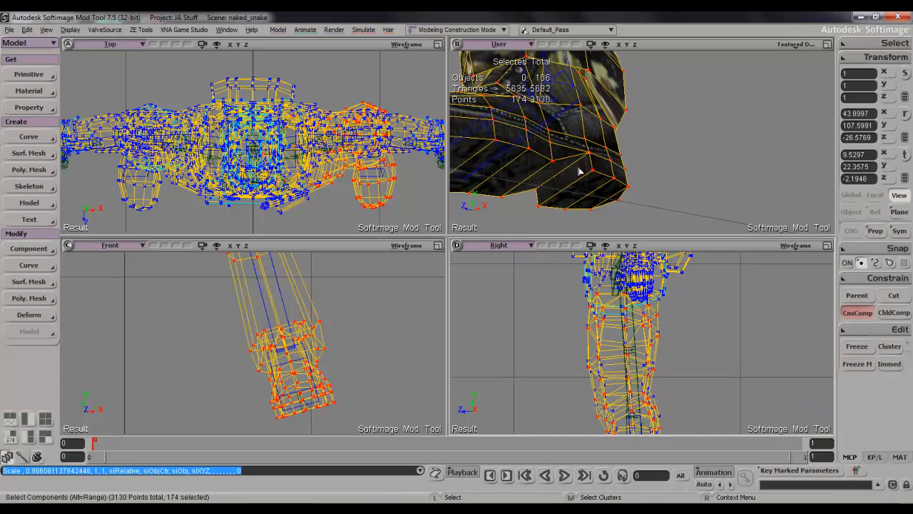
{"action": "scroll", "coordinate": [580, 174], "scroll_direction": "down", "scroll_amount": 8}
{"action": "key", "text": "s"}
{"action": "right_click_drag", "start_coordinate": [581, 175], "coordinate": [593, 143]}
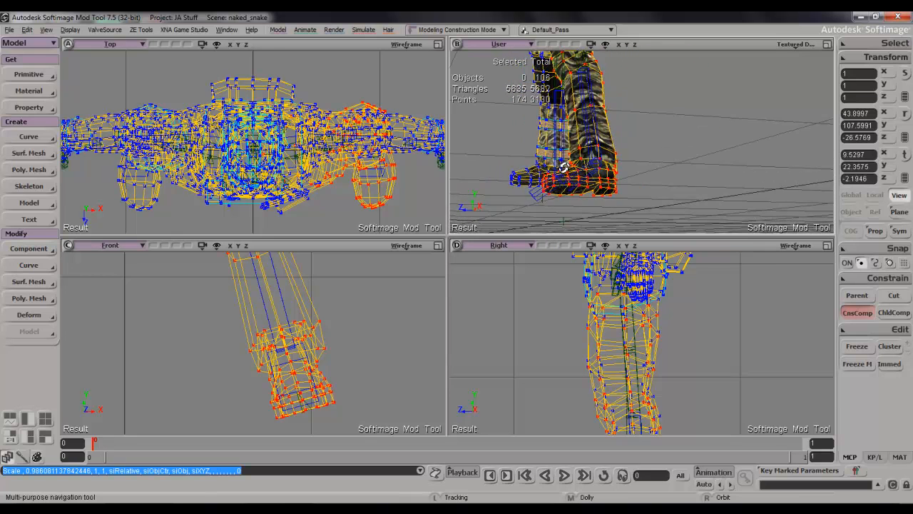
{"action": "right_click_drag", "start_coordinate": [560, 195], "coordinate": [644, 200]}
{"action": "scroll", "coordinate": [644, 198], "scroll_direction": "down", "scroll_amount": 3}
{"action": "key", "text": "s"}
{"action": "left_click_drag", "start_coordinate": [647, 156], "coordinate": [650, 179]}
{"action": "key", "text": "s"}
{"action": "right_click_drag", "start_coordinate": [646, 159], "coordinate": [634, 161]}
{"action": "left_click", "coordinate": [827, 45]}
{"action": "key", "text": "s"}
{"action": "right_click_drag", "start_coordinate": [604, 210], "coordinate": [644, 211]}
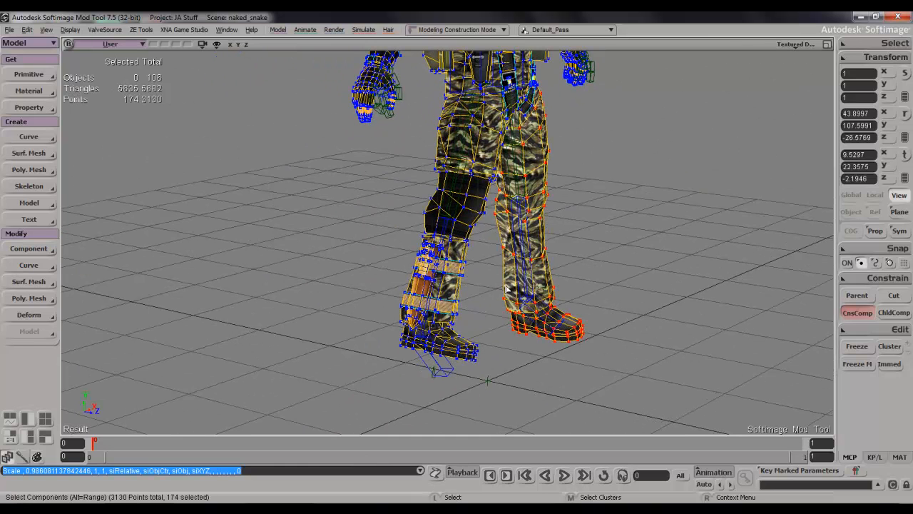
{"action": "key", "text": "s"}
{"action": "right_click_drag", "start_coordinate": [466, 339], "coordinate": [372, 321]}
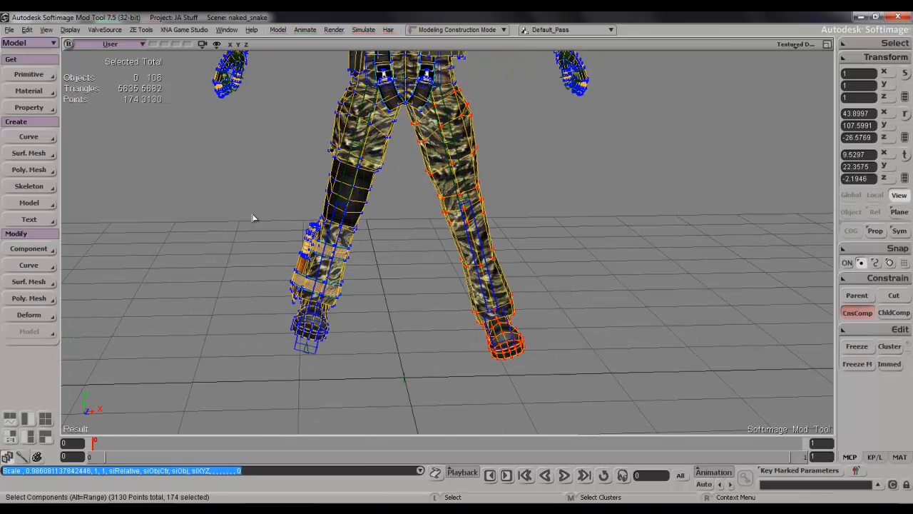
Step: Select the points of the right lower leg and foot and grow the selection up through the thigh
{"action": "left_click_drag", "start_coordinate": [378, 363], "coordinate": [384, 374]}
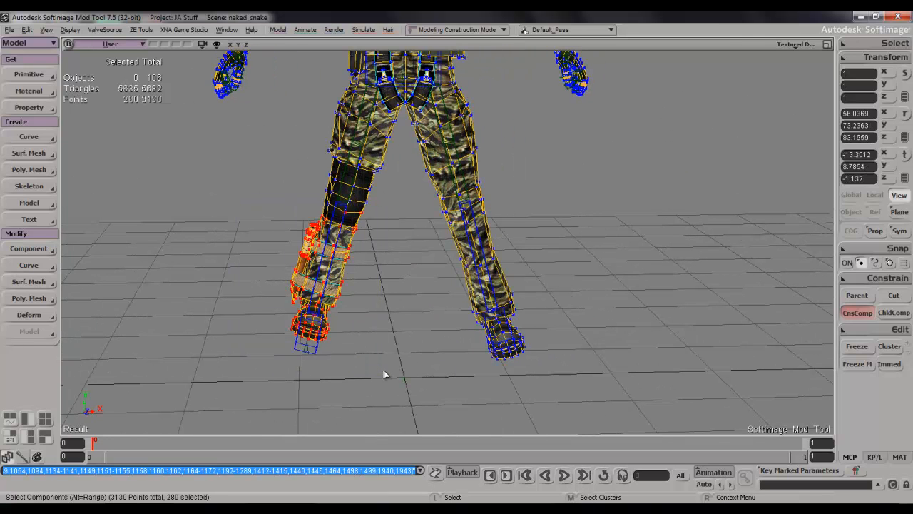
{"action": "key", "text": "shift+equal"}
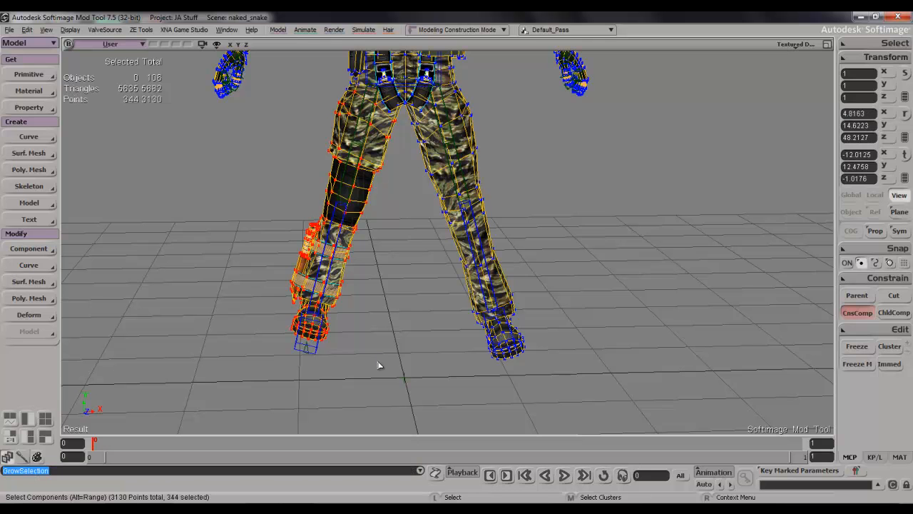
{"action": "left_click", "coordinate": [827, 45]}
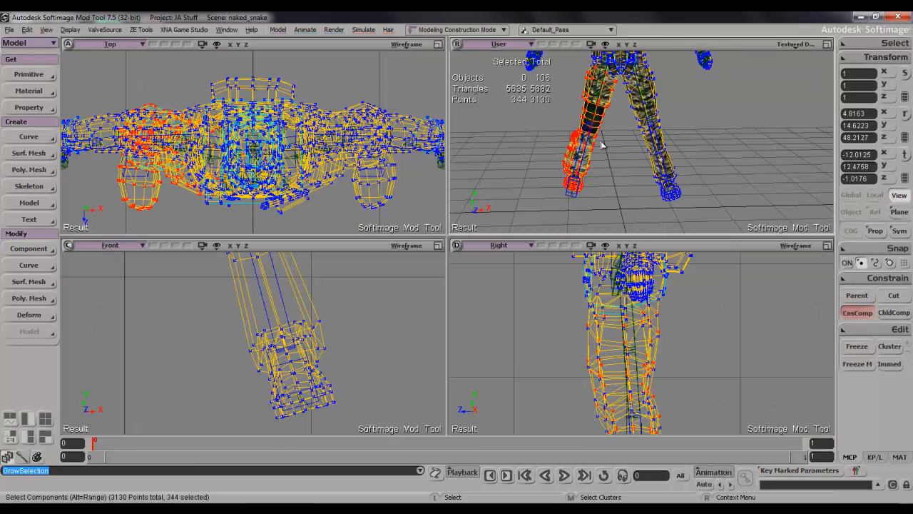
Step: Add the two missing points on the right hip to the right leg selection in the Front view
{"action": "key", "text": "s"}
{"action": "left_click_drag", "start_coordinate": [296, 400], "coordinate": [298, 396]}
{"action": "mouse_move", "coordinate": [279, 347]}
{"action": "left_mouse_down"}
{"action": "mouse_move", "coordinate": [281, 400]}
{"action": "mouse_move", "coordinate": [273, 406]}
{"action": "left_mouse_up"}
{"action": "scroll", "coordinate": [271, 327], "scroll_direction": "up", "scroll_amount": 3}
{"action": "key", "text": "s"}
{"action": "left_click_drag", "start_coordinate": [271, 327], "coordinate": [281, 379]}
{"action": "scroll", "coordinate": [277, 377], "scroll_direction": "up", "scroll_amount": 2}
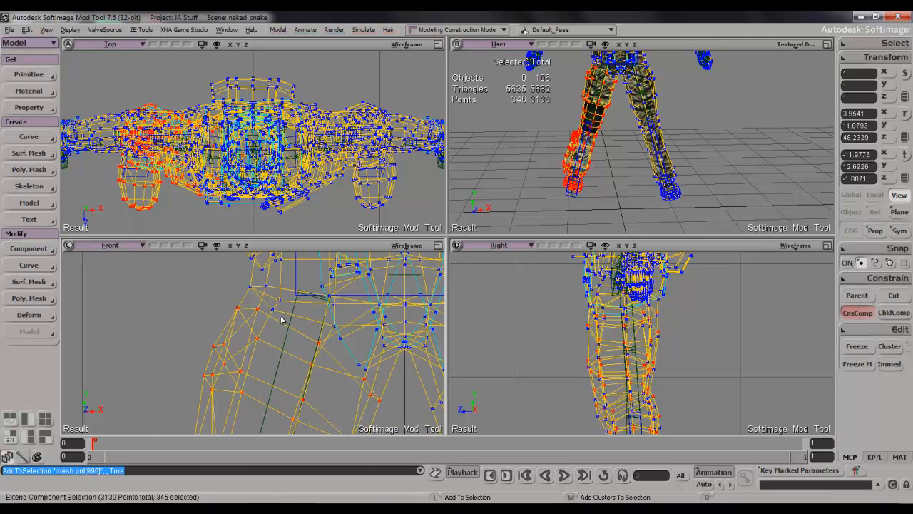
Step: Set the right femur bone as the object reference for scaling the right leg points
{"action": "key", "text": "x"}
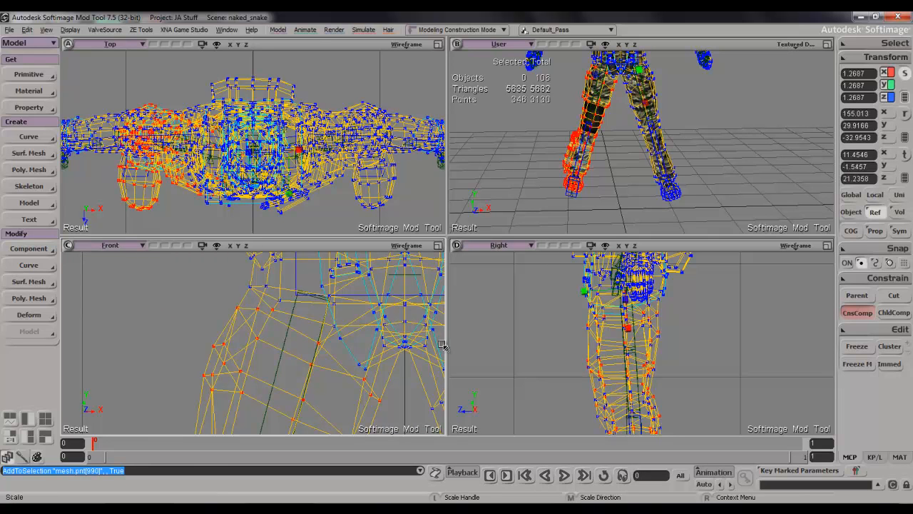
{"action": "right_click", "coordinate": [872, 213]}
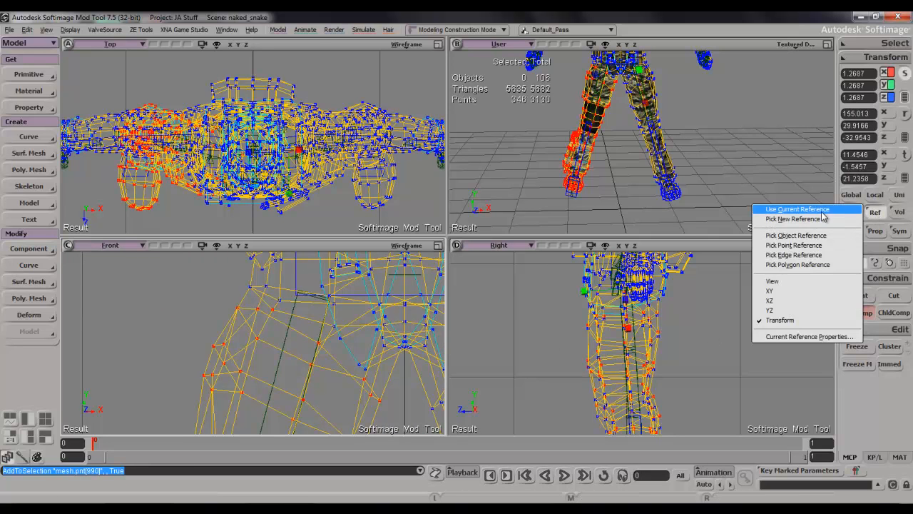
{"action": "left_click", "coordinate": [811, 237]}
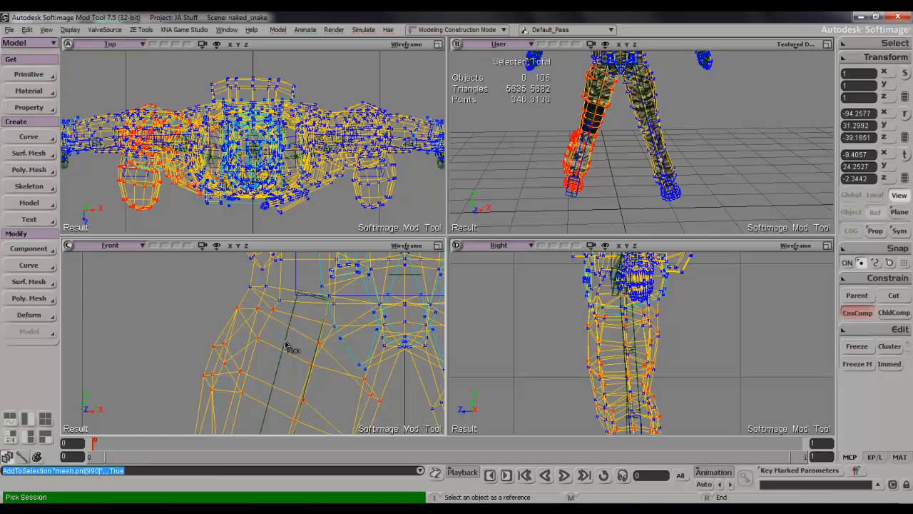
{"action": "left_click", "coordinate": [287, 344]}
Step: Scale the right leg points lengthwise along the right femur's X axis by about 1.069
{"action": "key", "text": "s"}
{"action": "left_click_drag", "start_coordinate": [343, 347], "coordinate": [321, 294]}
{"action": "key", "text": "s"}
{"action": "key", "text": "x"}
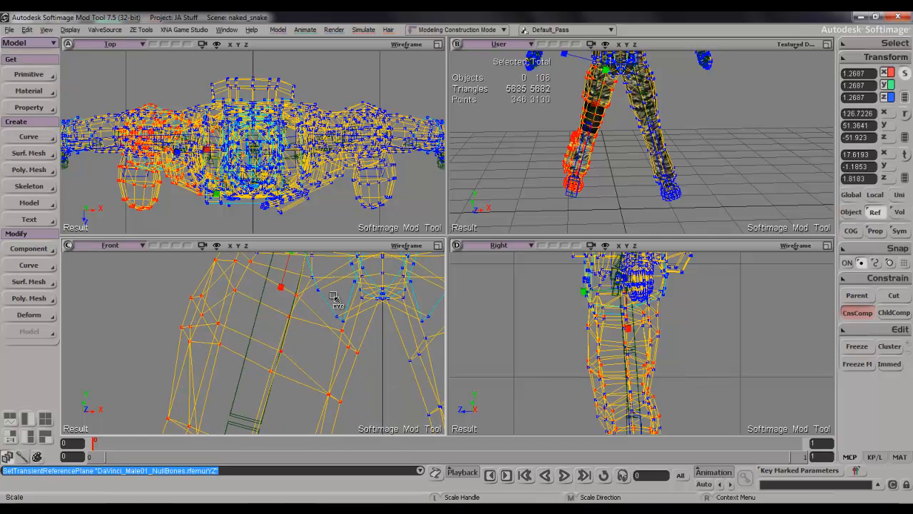
{"action": "left_click_drag", "start_coordinate": [283, 286], "coordinate": [283, 289]}
Step: Lengthen the right leg slightly more along the femur so the boot's sole reaches the end of the foot bone
{"action": "scroll", "coordinate": [329, 360], "scroll_direction": "down", "scroll_amount": 4}
{"action": "key", "text": "s"}
{"action": "left_click_drag", "start_coordinate": [350, 354], "coordinate": [350, 277]}
{"action": "scroll", "coordinate": [349, 315], "scroll_direction": "up", "scroll_amount": 4}
{"action": "key", "text": "s"}
{"action": "left_click_drag", "start_coordinate": [305, 355], "coordinate": [344, 318]}
{"action": "scroll", "coordinate": [344, 320], "scroll_direction": "up", "scroll_amount": 2}
{"action": "scroll", "coordinate": [573, 340], "scroll_direction": "up", "scroll_amount": 5}
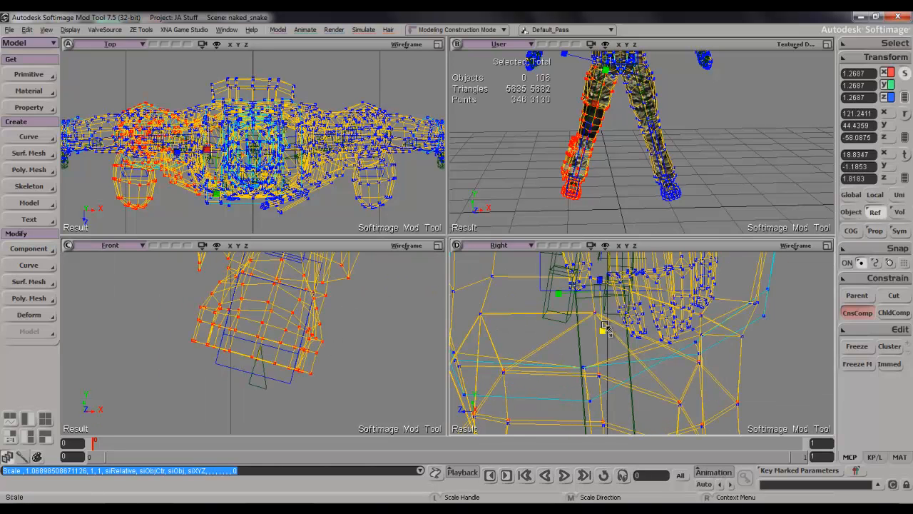
{"action": "left_click_drag", "start_coordinate": [602, 326], "coordinate": [602, 330]}
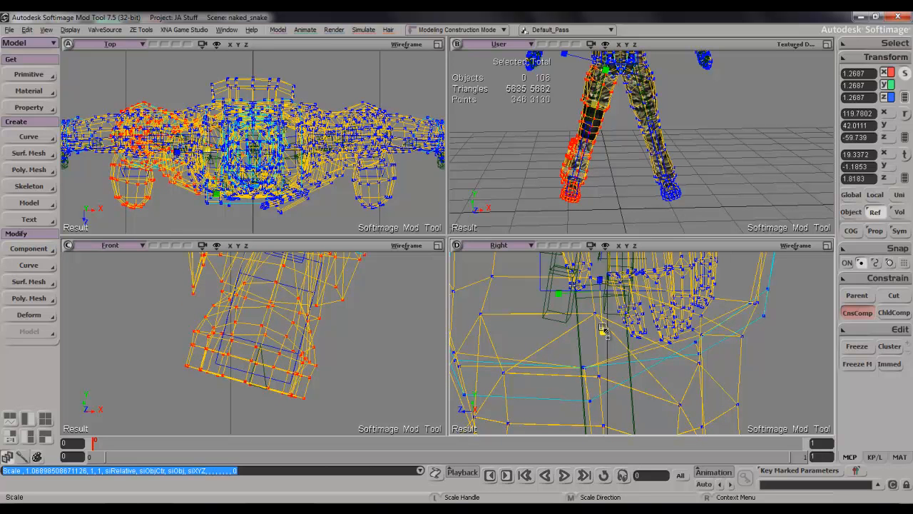
Step: Switch back to object selection and examine the whole character against the skeleton in the maximized User view
{"action": "scroll", "coordinate": [626, 338], "scroll_direction": "down", "scroll_amount": 5}
{"action": "key", "text": "s"}
{"action": "left_click_drag", "start_coordinate": [652, 373], "coordinate": [622, 190]}
{"action": "key", "text": "x"}
{"action": "scroll", "coordinate": [642, 325], "scroll_direction": "down", "scroll_amount": 4}
{"action": "key", "text": "s"}
{"action": "right_click_drag", "start_coordinate": [681, 143], "coordinate": [603, 196]}
{"action": "left_click", "coordinate": [827, 45]}
{"action": "key", "text": "s"}
{"action": "key", "text": "space"}
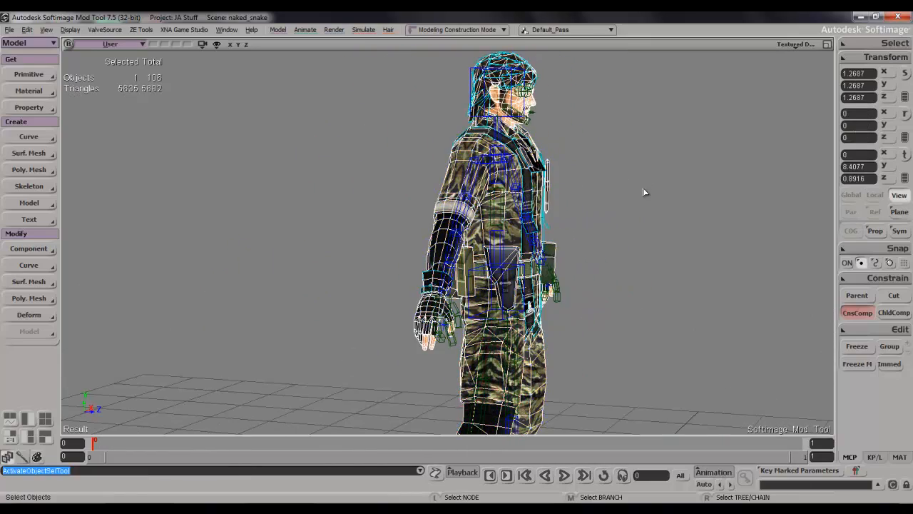
Step: Examine the head, torso and both arms against the skeleton from the side and the front
{"action": "left_click", "coordinate": [659, 220]}
{"action": "key", "text": "s"}
{"action": "right_click_drag", "start_coordinate": [661, 225], "coordinate": [594, 232]}
{"action": "left_click", "coordinate": [306, 260]}
{"action": "key", "text": "s"}
{"action": "right_click_drag", "start_coordinate": [307, 260], "coordinate": [261, 301]}
{"action": "left_click_drag", "start_coordinate": [261, 301], "coordinate": [272, 326]}
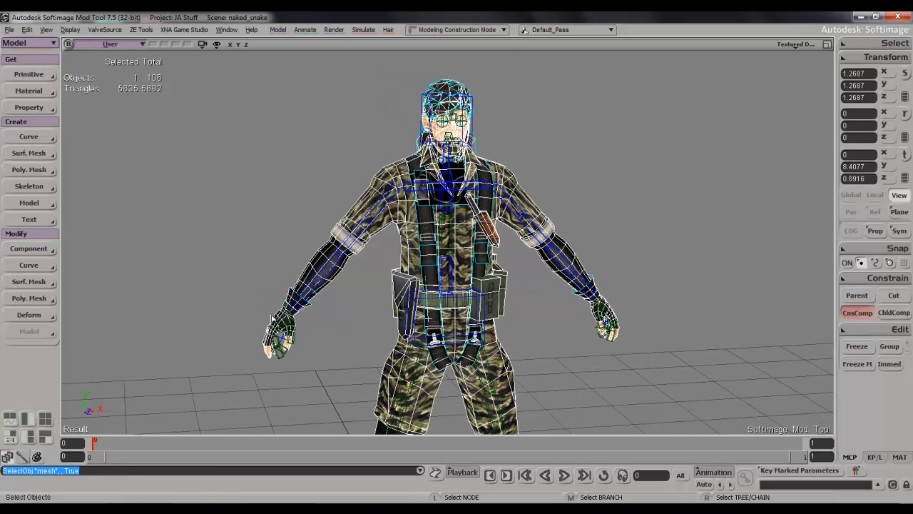
Step: Switch the mesh to point selection and check both legs against their bones from the side and front
{"action": "key", "text": "t"}
{"action": "key", "text": "s"}
{"action": "left_click_drag", "start_coordinate": [340, 322], "coordinate": [336, 175]}
{"action": "key", "text": "s"}
{"action": "right_click_drag", "start_coordinate": [336, 175], "coordinate": [428, 248]}
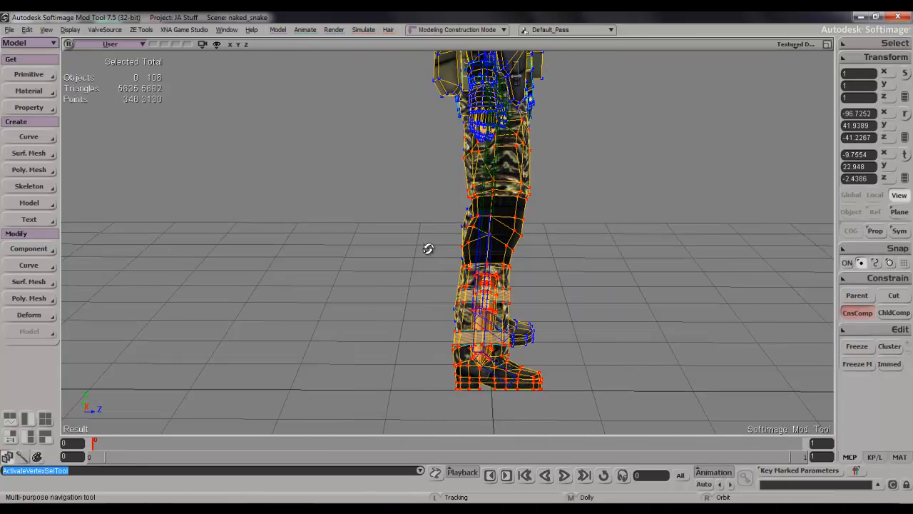
{"action": "right_click_drag", "start_coordinate": [507, 222], "coordinate": [438, 205]}
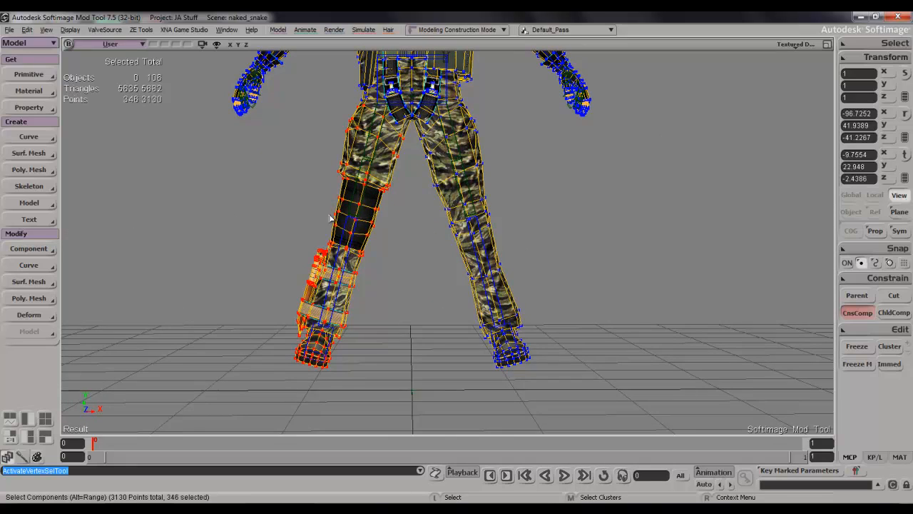
Step: Select the character's right hand and wrist points and grow the selection up the arm past the rolled sleeve
{"action": "right_click_drag", "start_coordinate": [388, 219], "coordinate": [331, 262]}
{"action": "left_click_drag", "start_coordinate": [401, 357], "coordinate": [406, 360]}
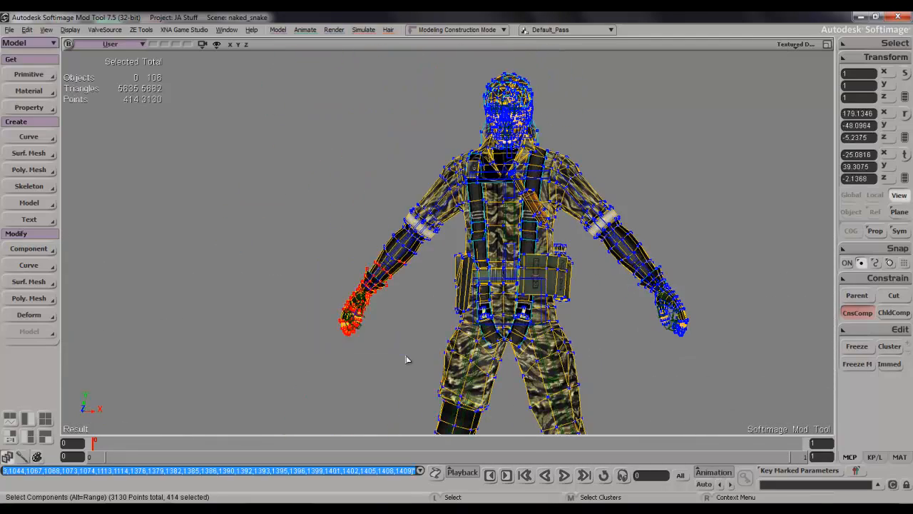
{"action": "right_click_drag", "start_coordinate": [405, 358], "coordinate": [417, 366]}
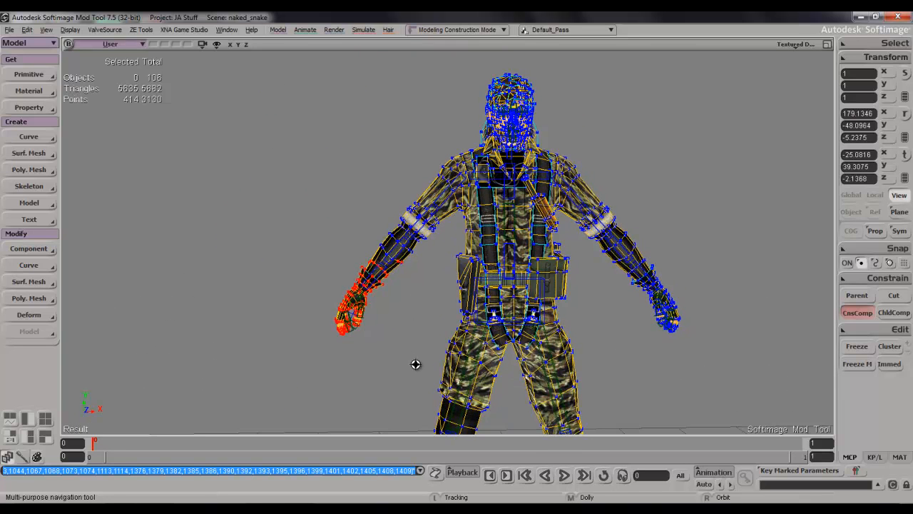
{"action": "key", "text": "shift+equal"}
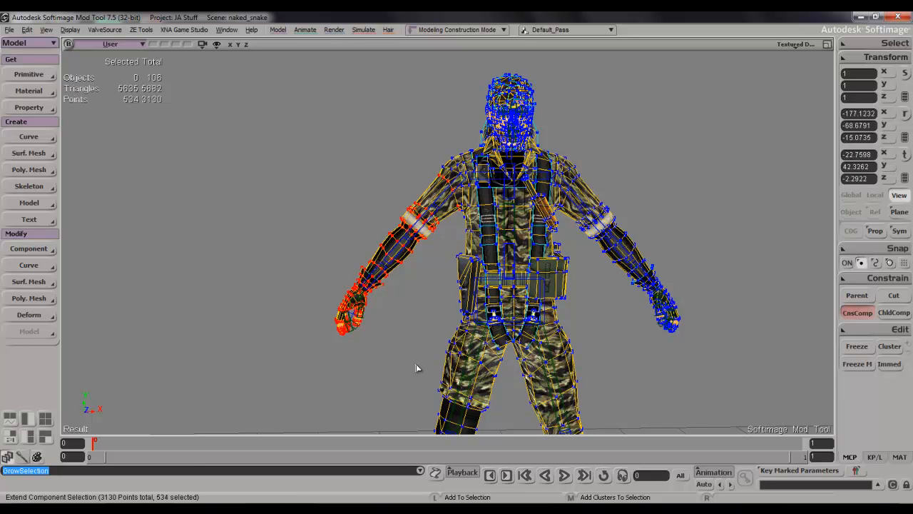
{"action": "scroll", "coordinate": [535, 278], "scroll_direction": "up", "scroll_amount": 3}
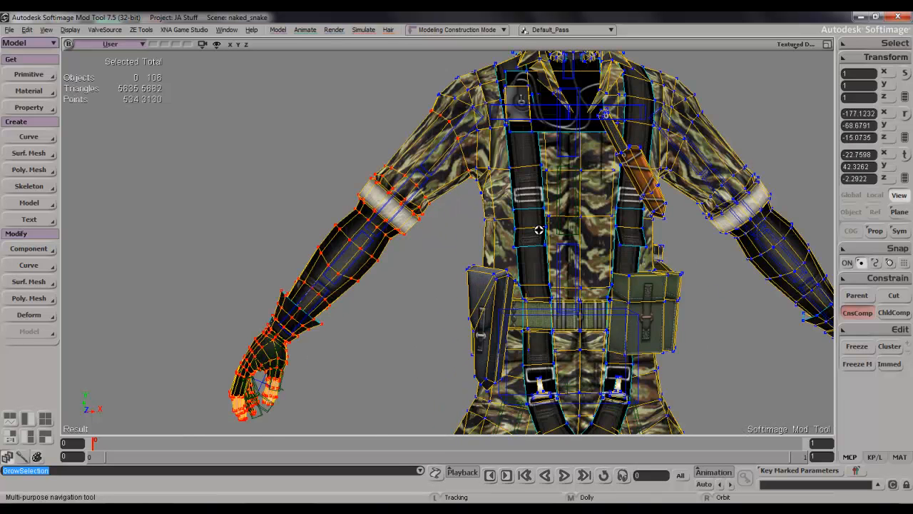
{"action": "key", "text": "s"}
{"action": "left_click_drag", "start_coordinate": [538, 224], "coordinate": [538, 249]}
{"action": "right_click_drag", "start_coordinate": [538, 249], "coordinate": [528, 223]}
{"action": "key", "text": "s"}
{"action": "right_click_drag", "start_coordinate": [443, 169], "coordinate": [456, 213]}
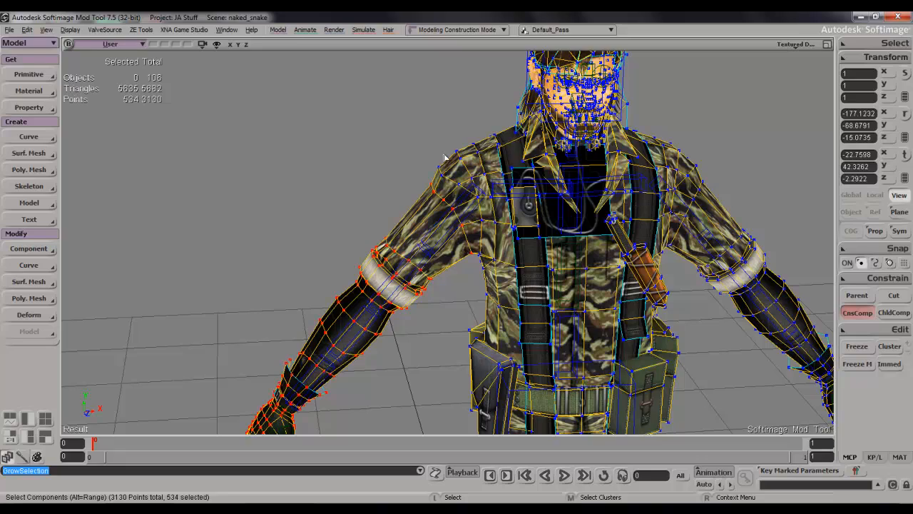
Step: Try growing the right arm point selection further into the shoulder, and undo that growth
{"action": "right_click_drag", "start_coordinate": [484, 197], "coordinate": [465, 169]}
{"action": "key", "text": "shift+plus"}
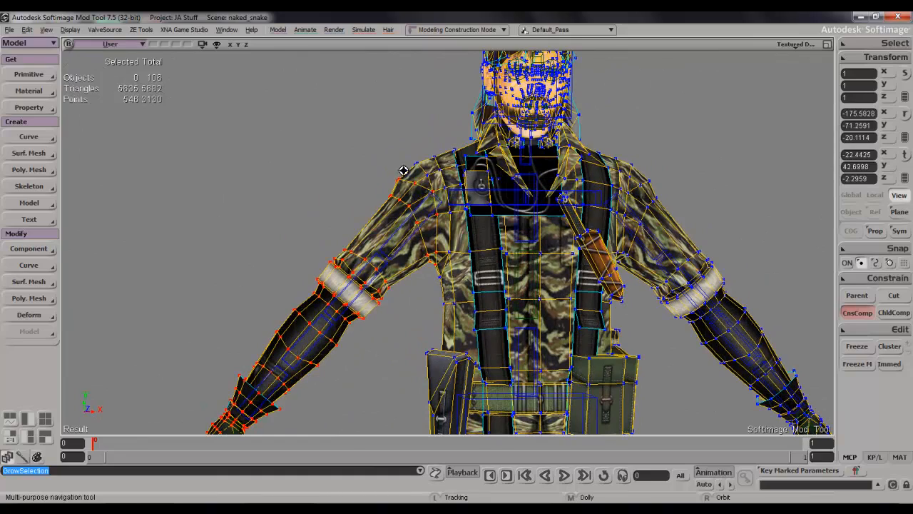
{"action": "key", "text": "s"}
{"action": "mouse_move", "coordinate": [404, 171]}
{"action": "right_mouse_down"}
{"action": "mouse_move", "coordinate": [459, 194]}
{"action": "mouse_move", "coordinate": [404, 197]}
{"action": "mouse_move", "coordinate": [398, 184]}
{"action": "right_mouse_up"}
{"action": "key", "text": "s"}
{"action": "left_click_drag", "start_coordinate": [398, 184], "coordinate": [386, 165]}
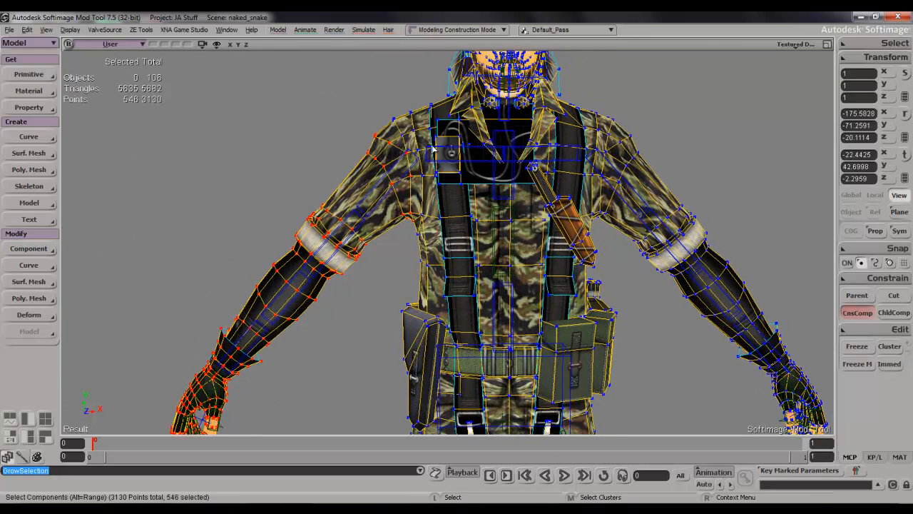
{"action": "mouse_move", "coordinate": [430, 148]}
{"action": "right_mouse_down"}
{"action": "mouse_move", "coordinate": [443, 147]}
{"action": "mouse_move", "coordinate": [433, 147]}
{"action": "right_mouse_up"}
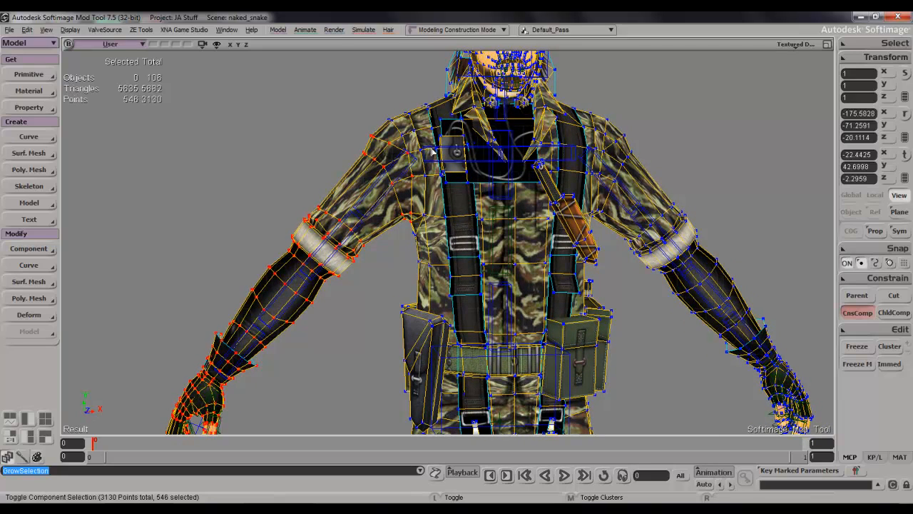
{"action": "key", "text": "ctrl+z"}
Step: Set the right humerus bone as the object reference for rotating the selected right arm points
{"action": "right_click_drag", "start_coordinate": [429, 166], "coordinate": [435, 160]}
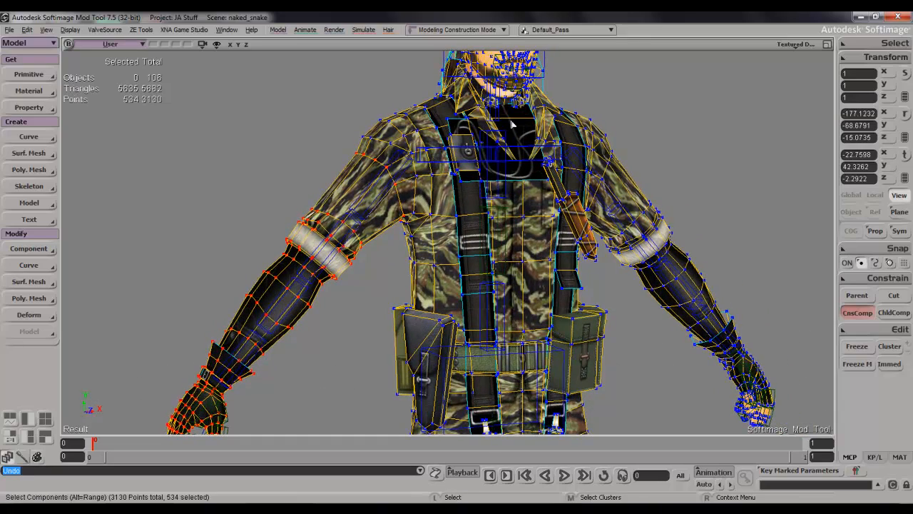
{"action": "key", "text": "c"}
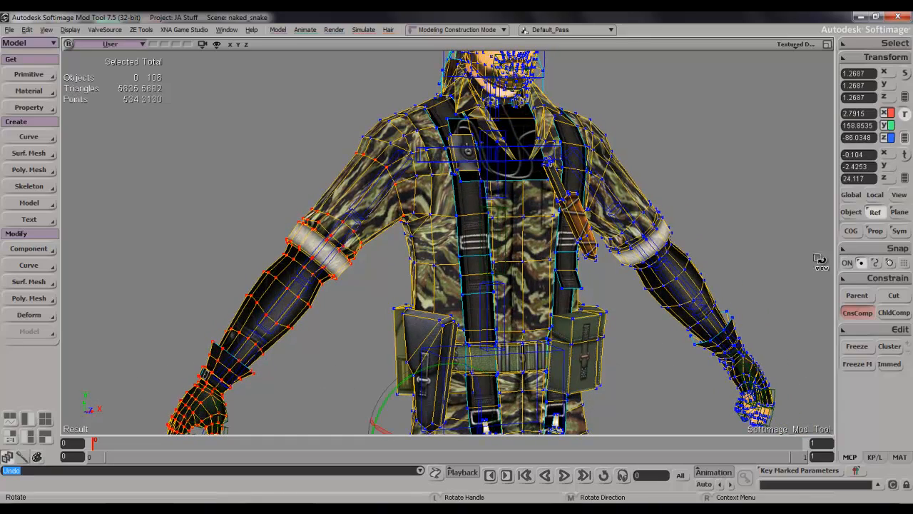
{"action": "right_click", "coordinate": [873, 212]}
{"action": "left_click", "coordinate": [789, 235]}
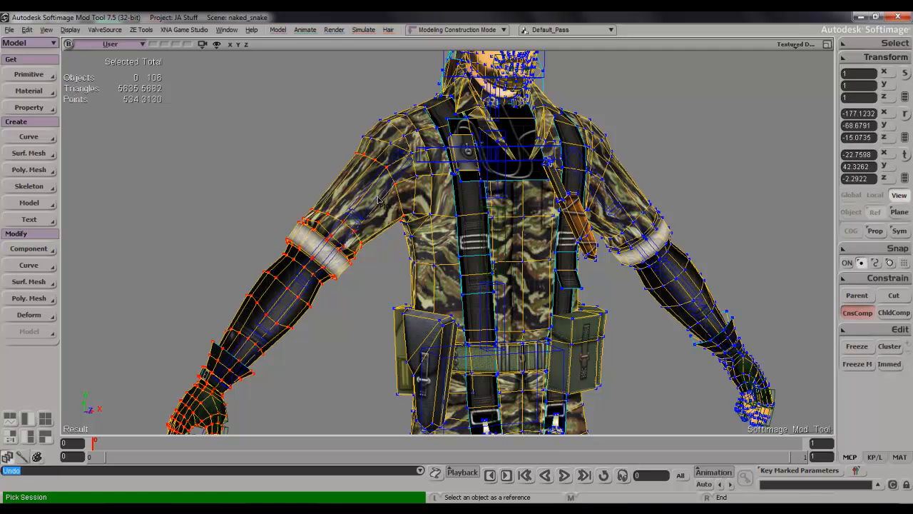
{"action": "left_click", "coordinate": [399, 198]}
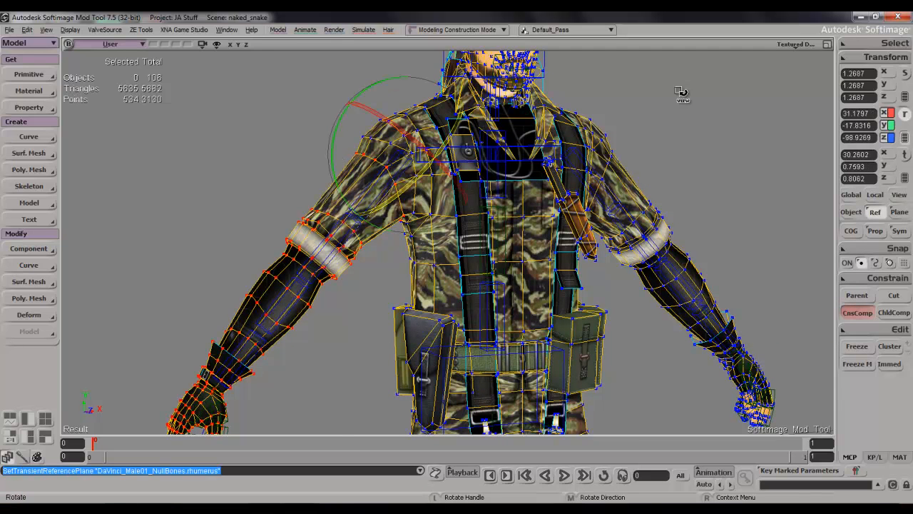
Step: Rotate the right arm points by about -0.26 degrees around the humerus's Y axis in the maximized Front view
{"action": "left_click", "coordinate": [826, 44]}
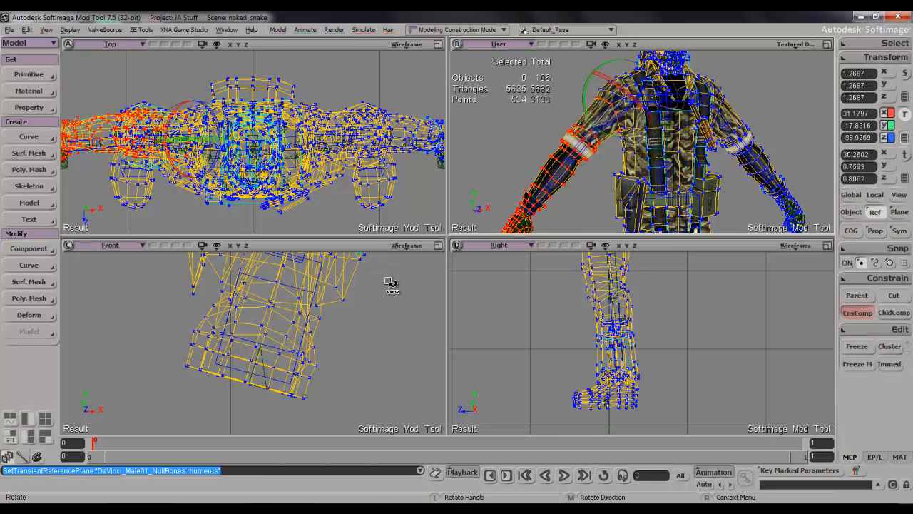
{"action": "key", "text": "f"}
{"action": "left_click_drag", "start_coordinate": [374, 280], "coordinate": [443, 282]}
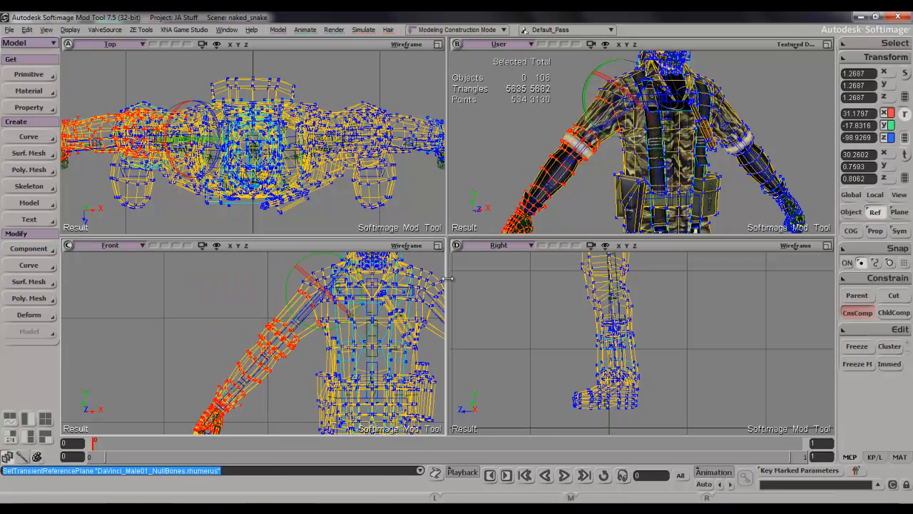
{"action": "left_click", "coordinate": [438, 245]}
{"action": "left_click_drag", "start_coordinate": [440, 249], "coordinate": [548, 176]}
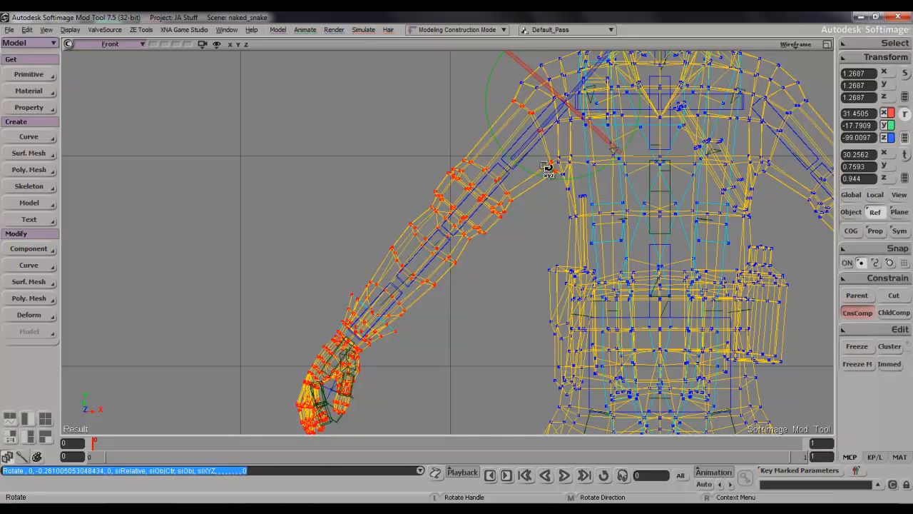
Step: Try scaling the right arm points along the humerus, undo it, and return to point selection
{"action": "key", "text": "x"}
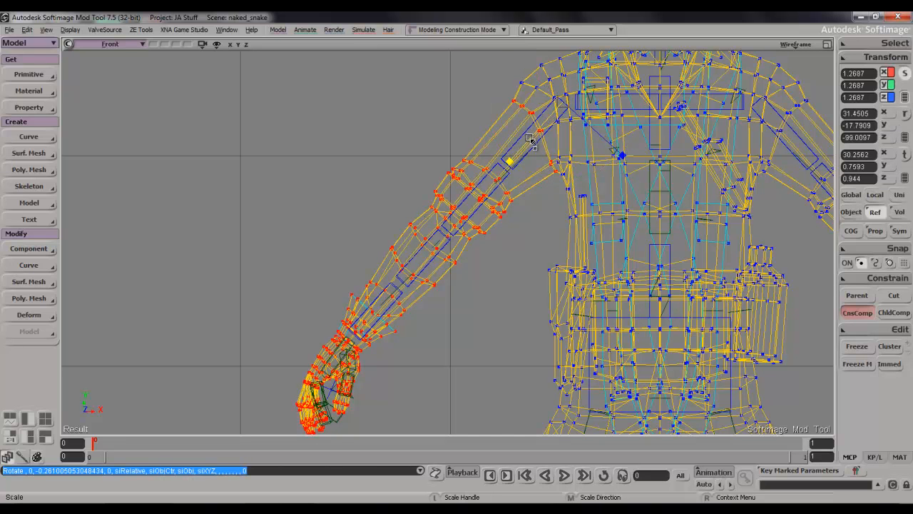
{"action": "left_click_drag", "start_coordinate": [531, 141], "coordinate": [529, 147]}
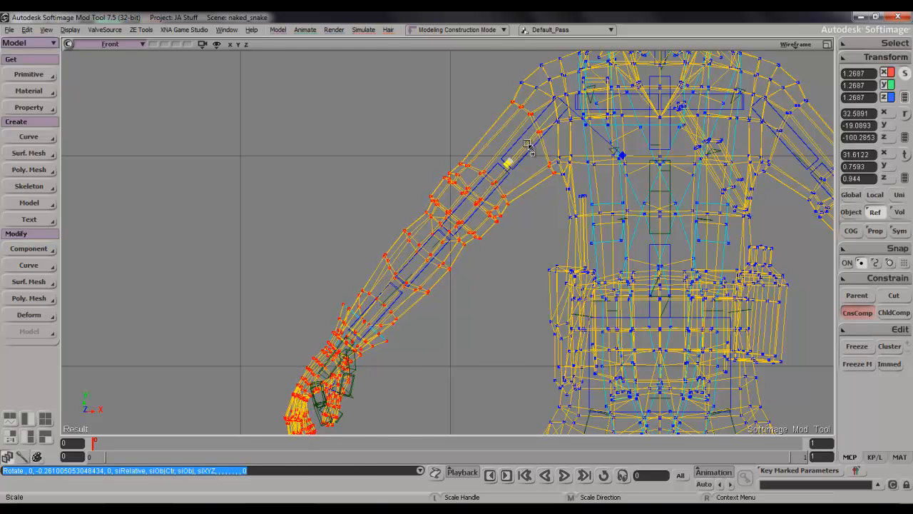
{"action": "key", "text": "c"}
{"action": "key", "text": "ctrl+z"}
{"action": "key", "text": "space"}
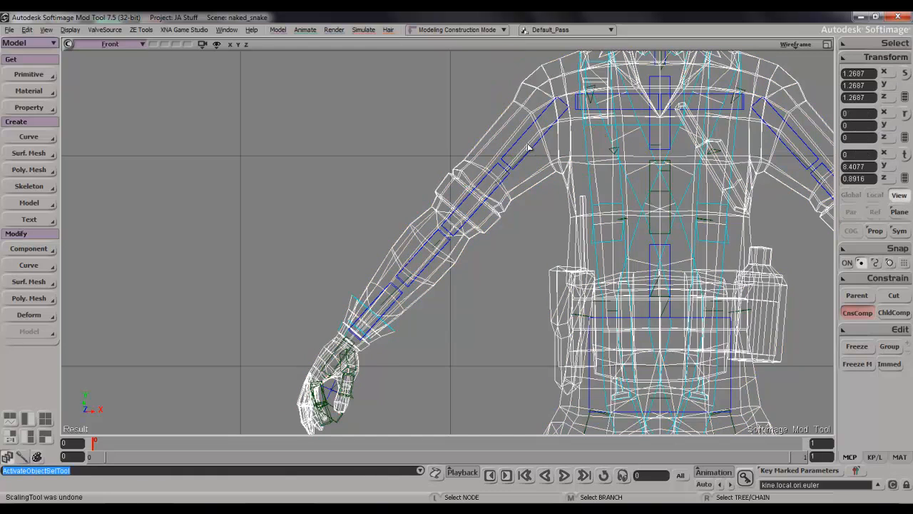
{"action": "key", "text": "t"}
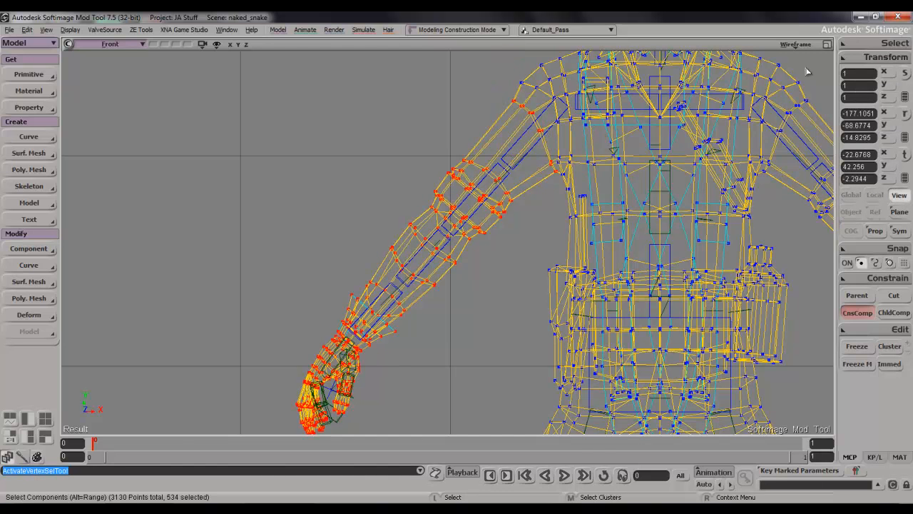
Step: Rotate the right arm points around the humerus's Z axis toward the arm bones, finishing with a turn of about -1.22 degrees
{"action": "left_click", "coordinate": [827, 45]}
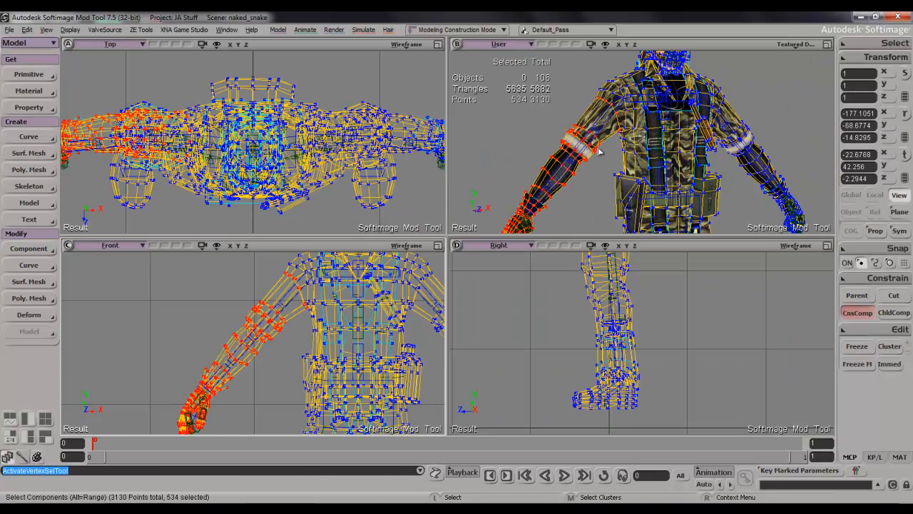
{"action": "key", "text": "s"}
{"action": "right_click_drag", "start_coordinate": [582, 119], "coordinate": [765, 53]}
{"action": "left_click", "coordinate": [827, 44]}
{"action": "right_click_drag", "start_coordinate": [718, 116], "coordinate": [578, 221]}
{"action": "key", "text": "c"}
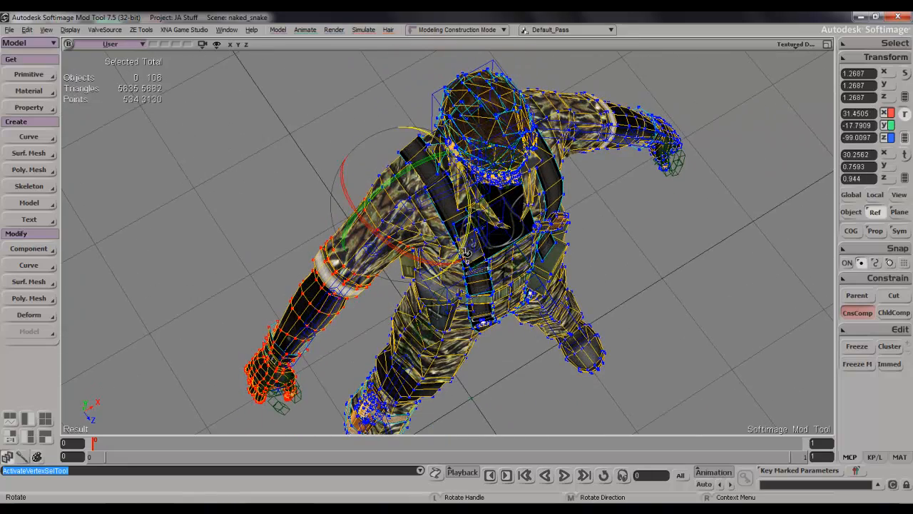
{"action": "left_click_drag", "start_coordinate": [462, 252], "coordinate": [464, 248]}
{"action": "key", "text": "s"}
{"action": "right_click_drag", "start_coordinate": [464, 247], "coordinate": [482, 212]}
{"action": "key", "text": "r"}
{"action": "left_click_drag", "start_coordinate": [477, 222], "coordinate": [479, 221]}
Step: Scale the right arm points lengthwise along the humerus's X axis by about 1.05 in the maximized Front view
{"action": "middle_click_drag", "start_coordinate": [470, 114], "coordinate": [453, 156]}
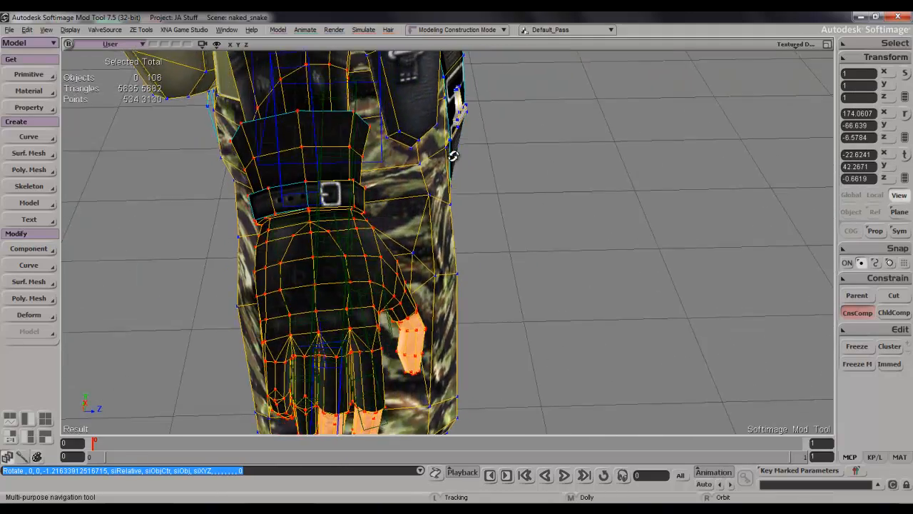
{"action": "right_click_drag", "start_coordinate": [453, 155], "coordinate": [613, 109]}
{"action": "key", "text": "F12"}
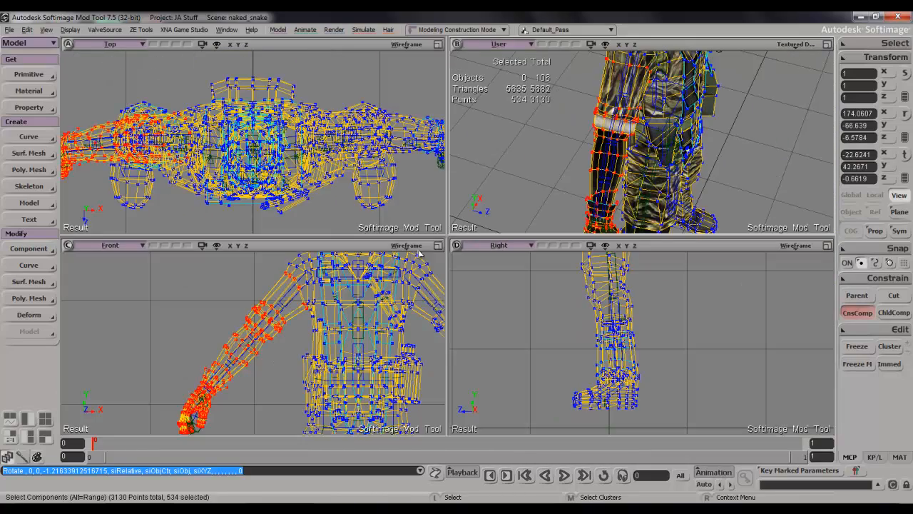
{"action": "key", "text": "F12"}
{"action": "scroll", "coordinate": [460, 216], "scroll_direction": "up", "scroll_amount": 2}
{"action": "key", "text": "c"}
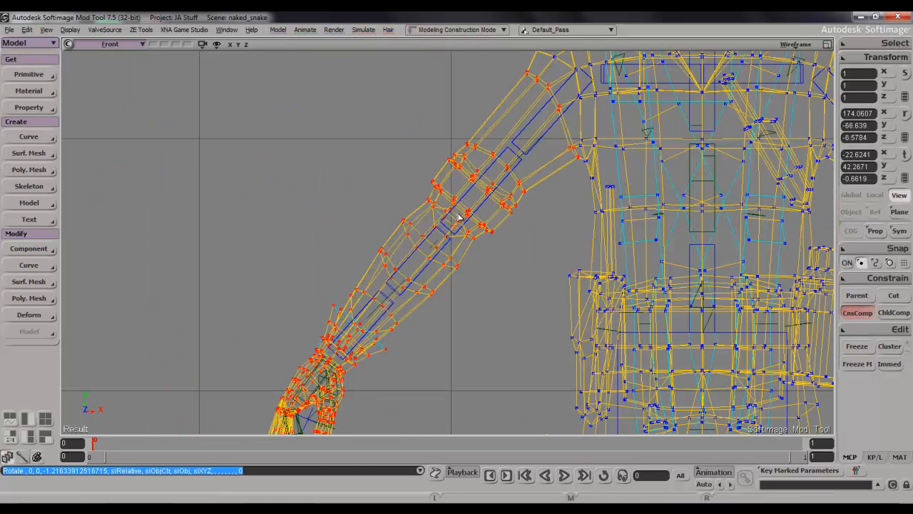
{"action": "key", "text": "x"}
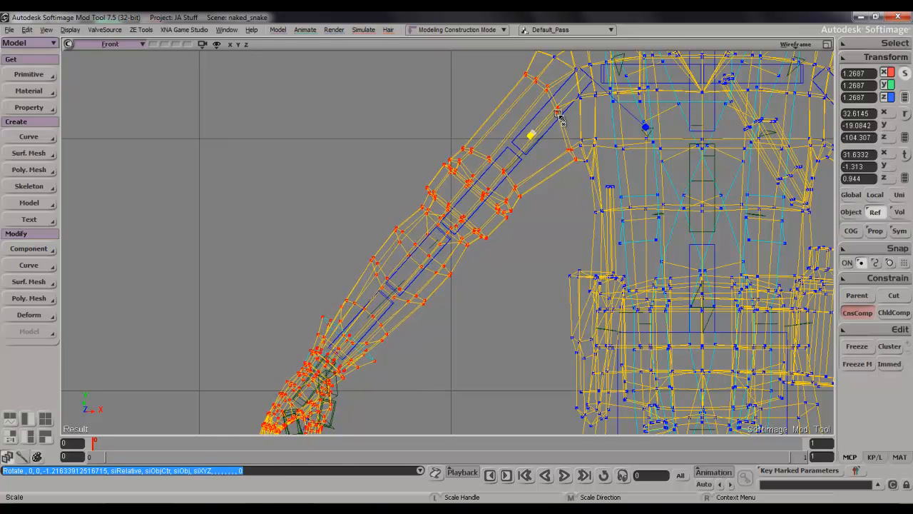
{"action": "left_click_drag", "start_coordinate": [560, 121], "coordinate": [536, 139]}
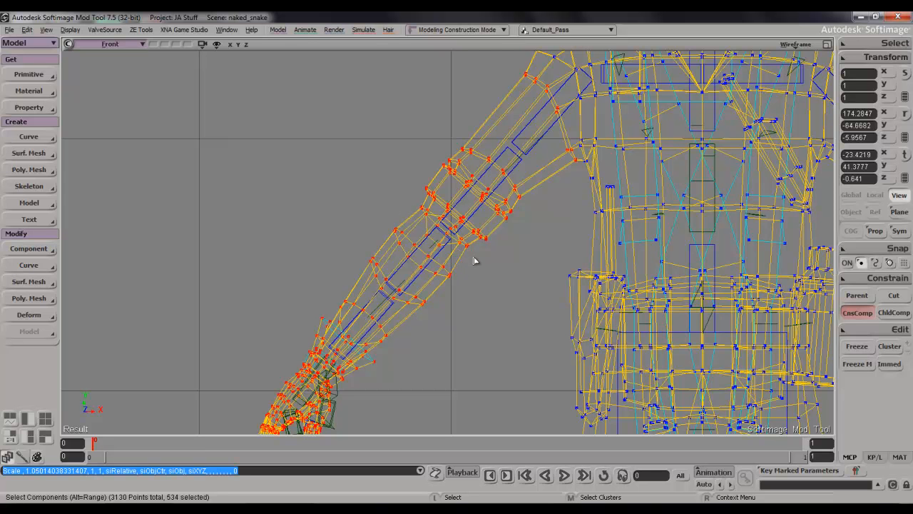
Step: Select the right hand points, grow the selection over the forearm to the elbow, and show it from the side in the maximized User view
{"action": "middle_click_drag", "start_coordinate": [466, 252], "coordinate": [467, 220]}
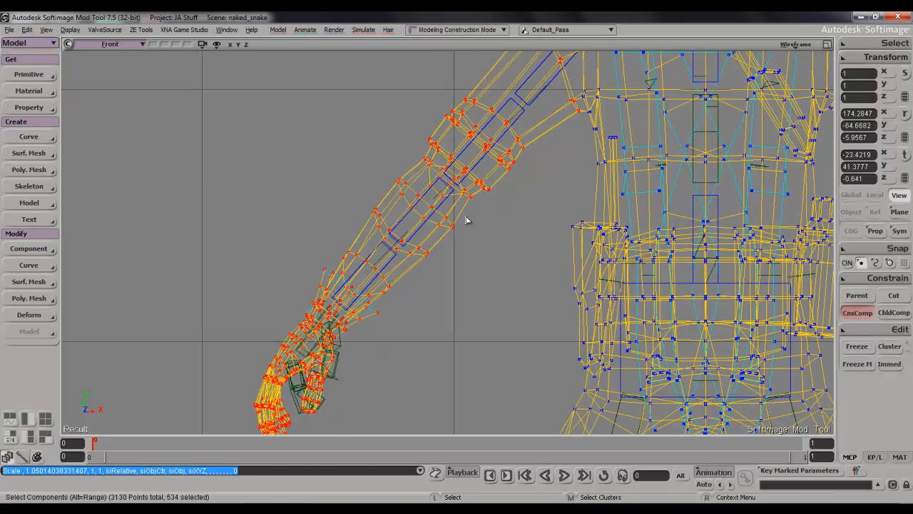
{"action": "scroll", "coordinate": [212, 328], "scroll_direction": "up", "scroll_amount": 1}
{"action": "scroll", "coordinate": [251, 300], "scroll_direction": "down", "scroll_amount": 2}
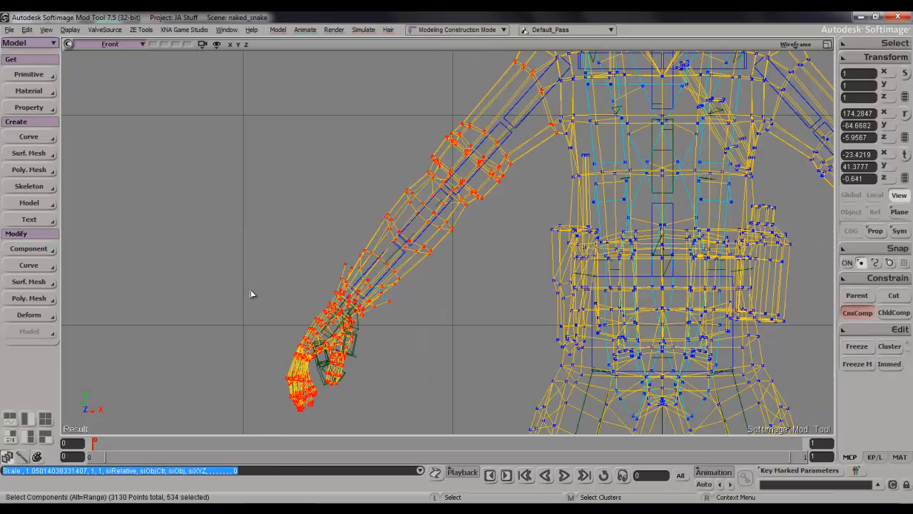
{"action": "left_click_drag", "start_coordinate": [376, 433], "coordinate": [435, 437]}
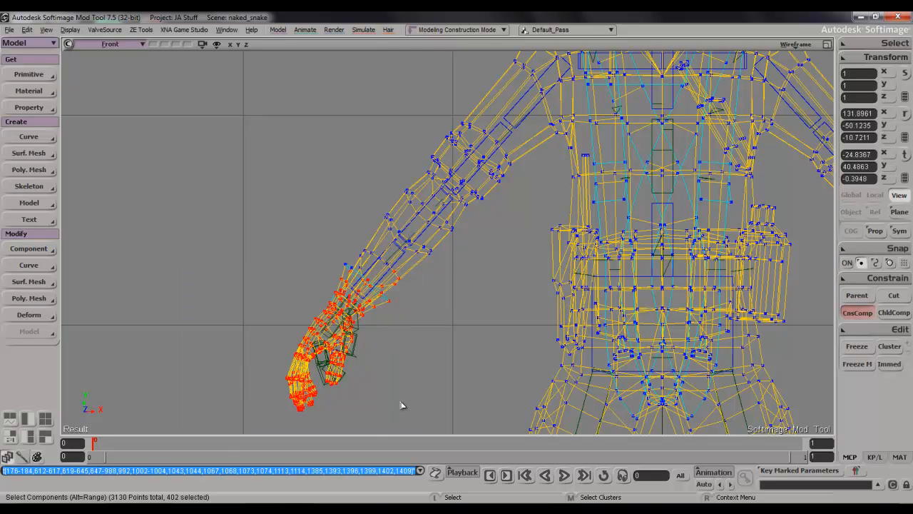
{"action": "key", "text": "plus"}
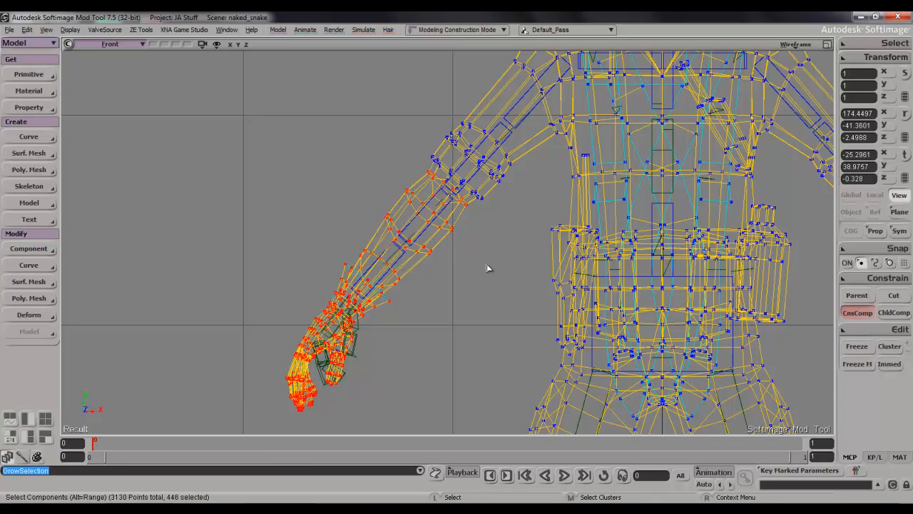
{"action": "left_click", "coordinate": [828, 45]}
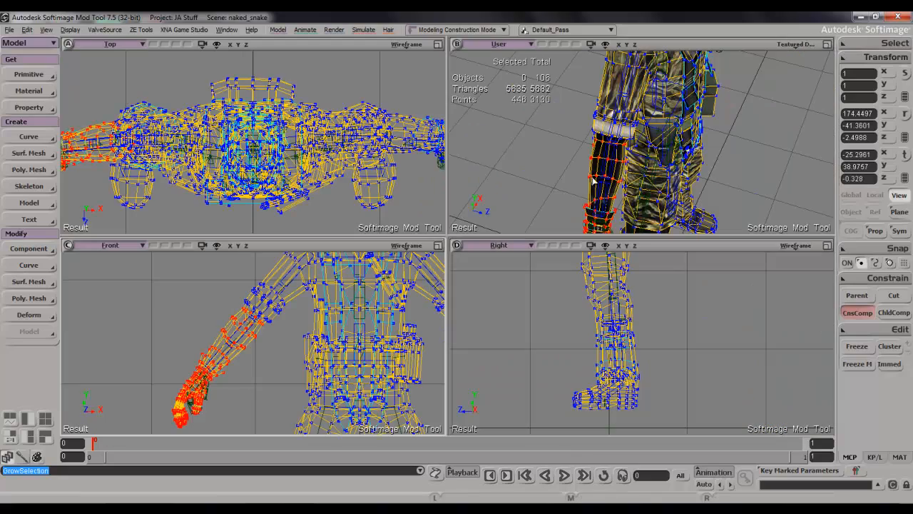
{"action": "left_click", "coordinate": [827, 45]}
{"action": "key", "text": "s"}
{"action": "right_click_drag", "start_coordinate": [804, 102], "coordinate": [760, 81]}
{"action": "left_click_drag", "start_coordinate": [710, 118], "coordinate": [713, 66]}
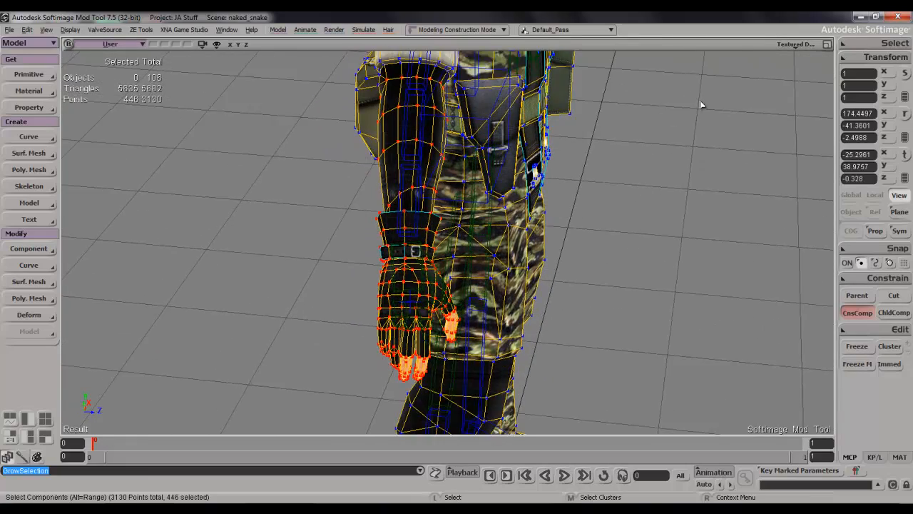
{"action": "scroll", "coordinate": [696, 119], "scroll_direction": "up", "scroll_amount": 2}
{"action": "key", "text": "s"}
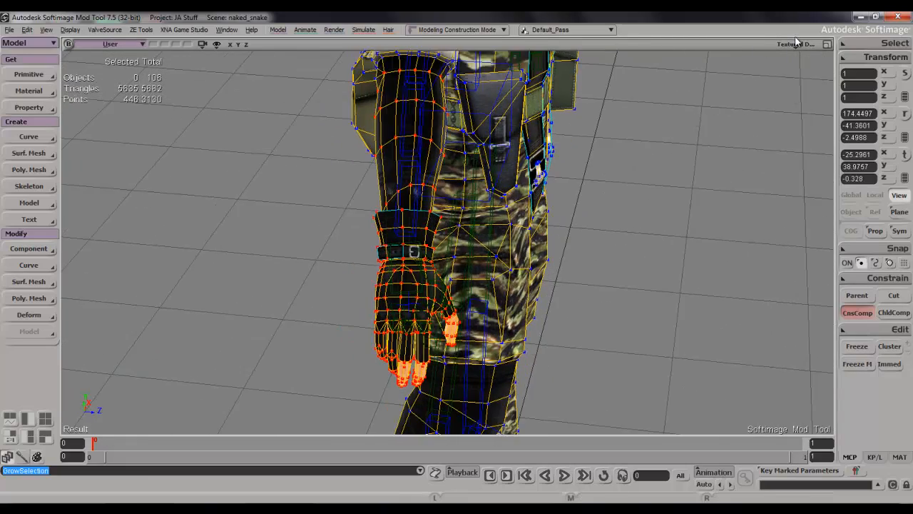
{"action": "right_click_drag", "start_coordinate": [672, 119], "coordinate": [706, 205]}
{"action": "key", "text": "r"}
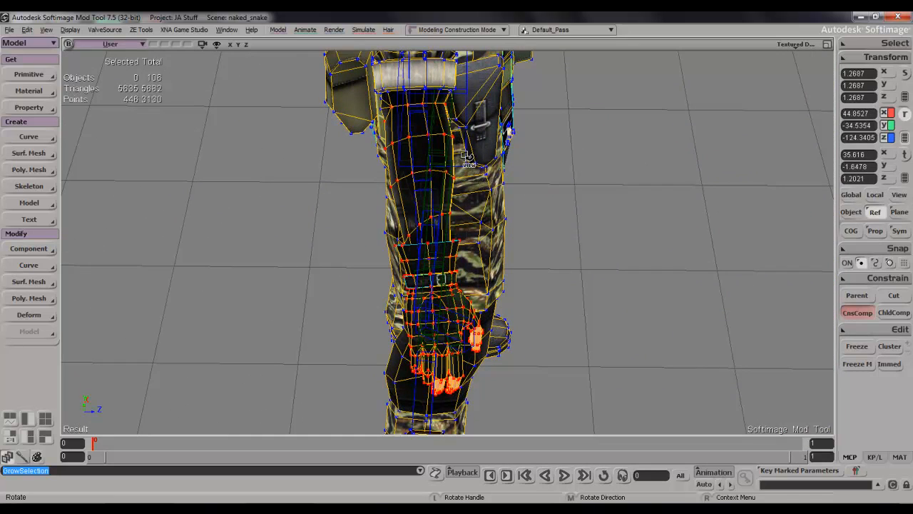
{"action": "right_click", "coordinate": [874, 212]}
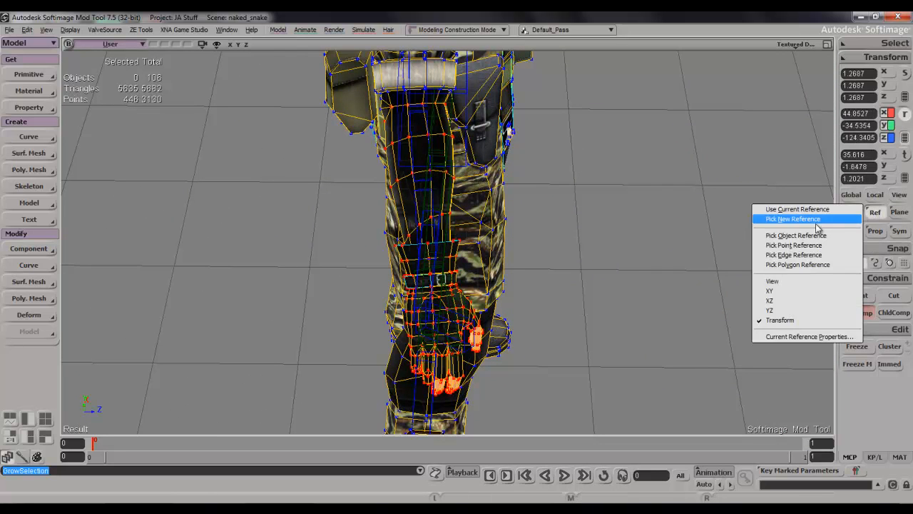
{"action": "left_click", "coordinate": [804, 237]}
{"action": "key", "text": "s"}
{"action": "right_click_drag", "start_coordinate": [438, 147], "coordinate": [395, 137]}
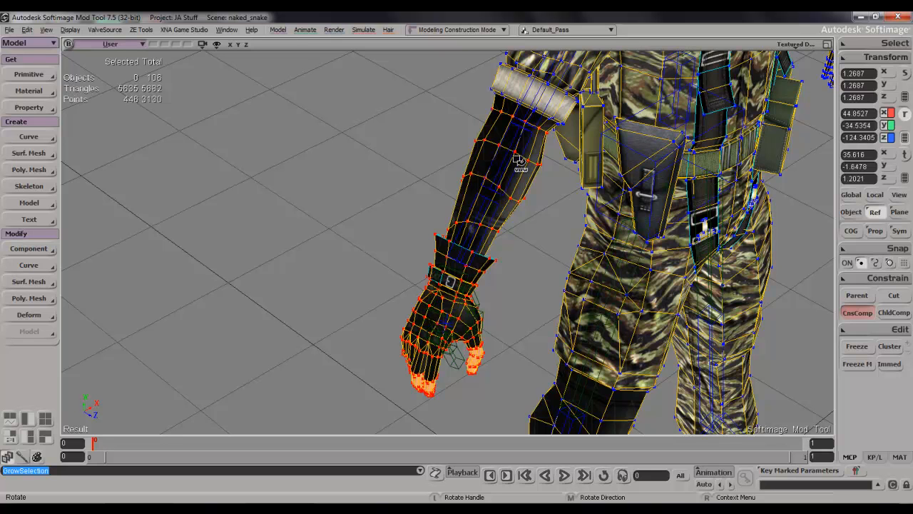
{"action": "key", "text": "space"}
{"action": "key", "text": "t"}
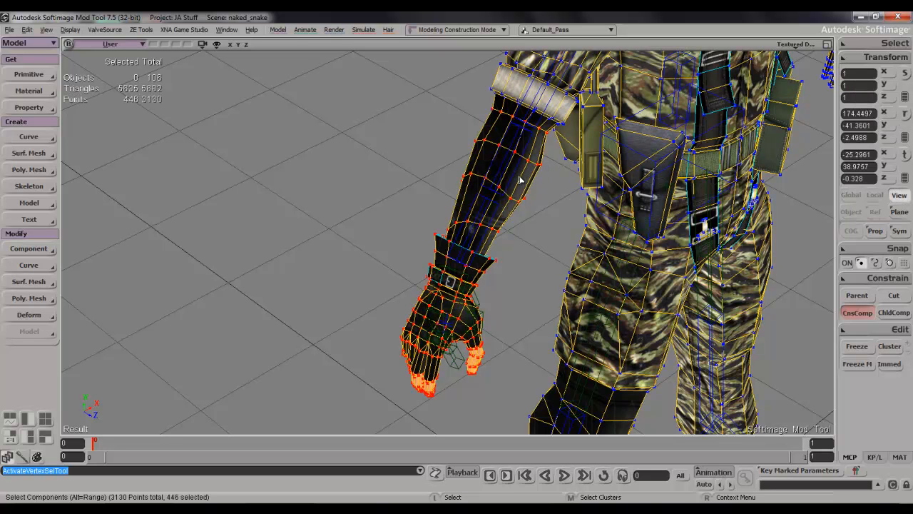
Step: Pick the right radius bone as the transform reference and rotate the forearm and hand points about -0.99 degrees around its Z axis
{"action": "key", "text": "c"}
{"action": "right_click", "coordinate": [883, 213]}
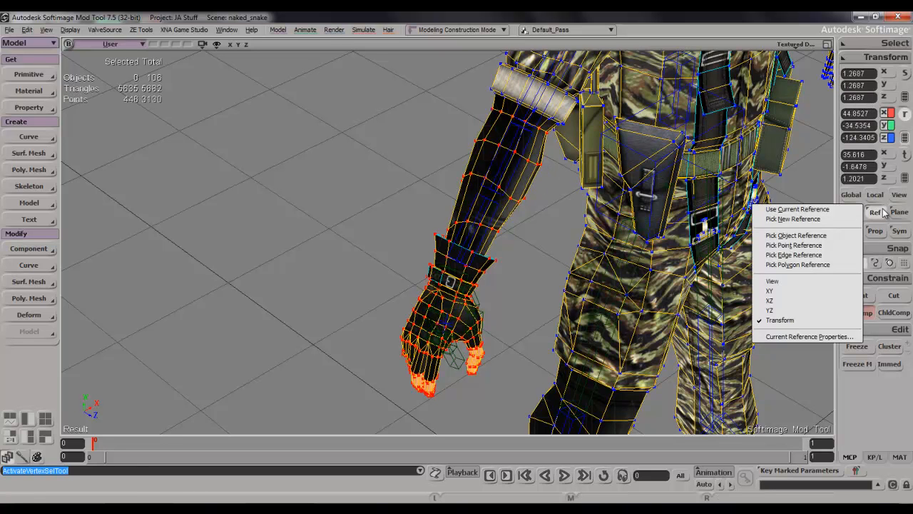
{"action": "left_click", "coordinate": [795, 235]}
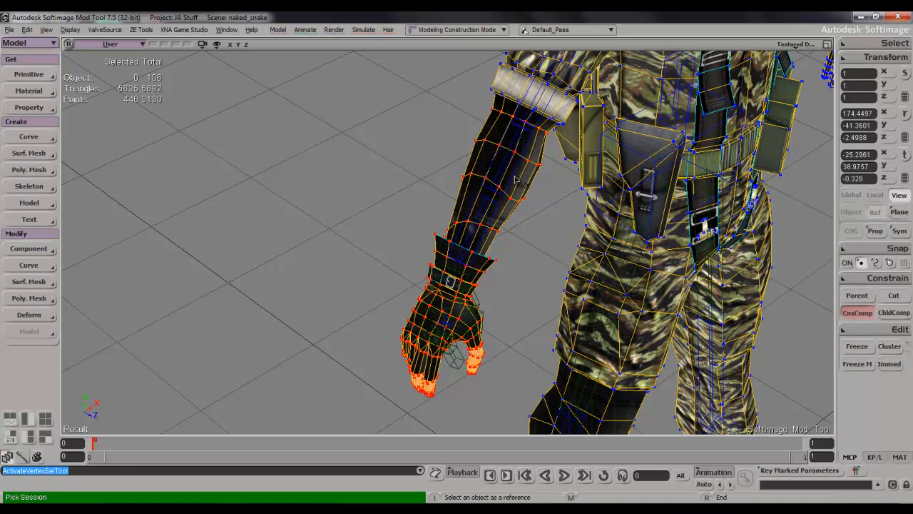
{"action": "left_click", "coordinate": [517, 179]}
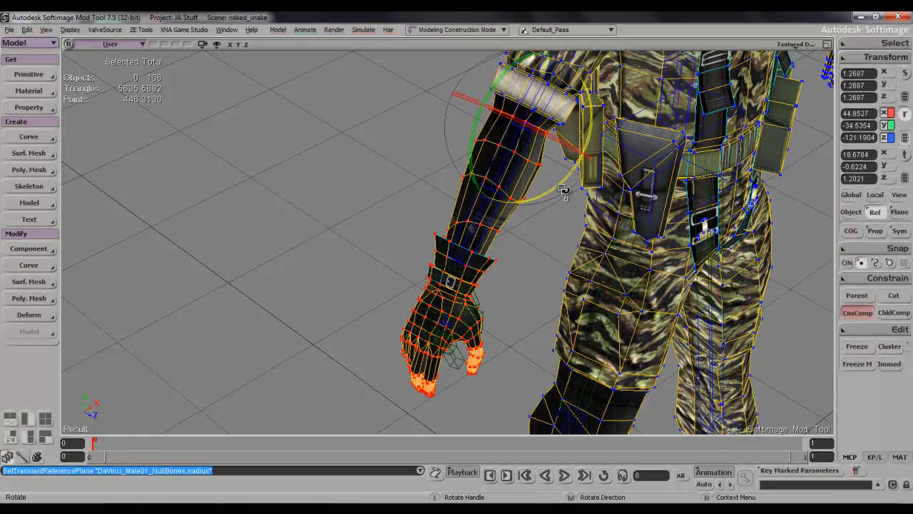
{"action": "key", "text": "t"}
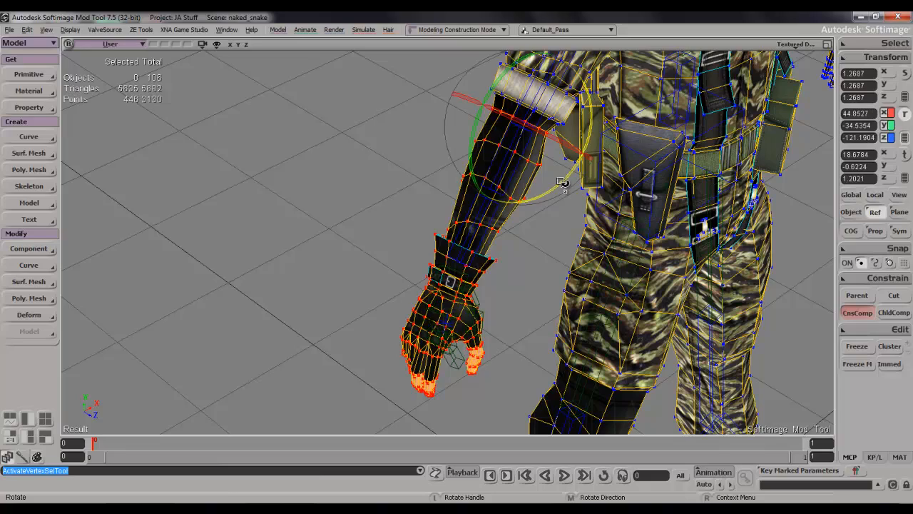
{"action": "left_click_drag", "start_coordinate": [562, 182], "coordinate": [560, 179]}
{"action": "key", "text": "s"}
{"action": "right_click_drag", "start_coordinate": [560, 179], "coordinate": [560, 159]}
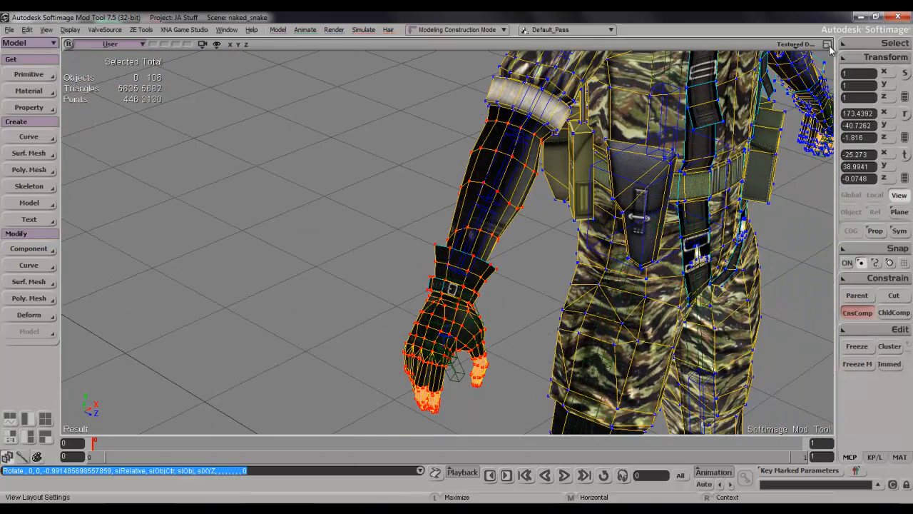
Step: Scale the right forearm and hand points lengthwise along the radius's X axis by about 0.89 in the maximized Front view
{"action": "left_click", "coordinate": [828, 45]}
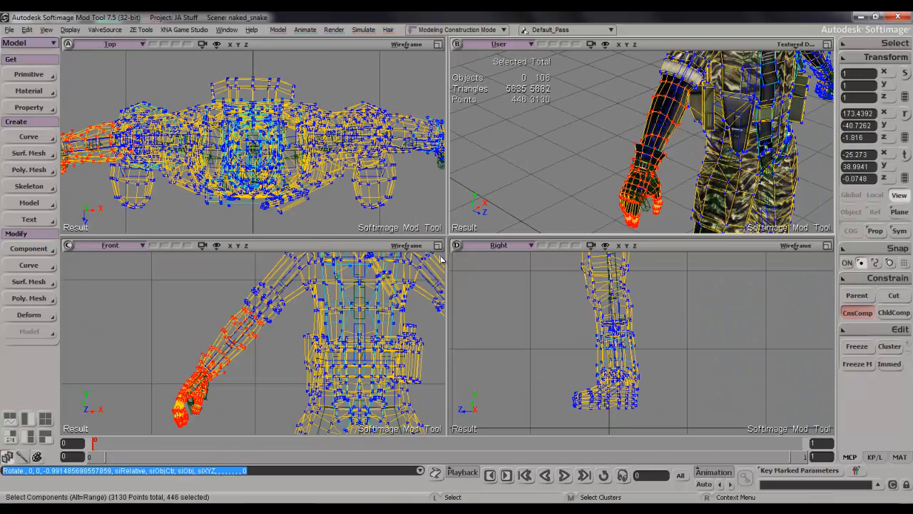
{"action": "left_click", "coordinate": [438, 245]}
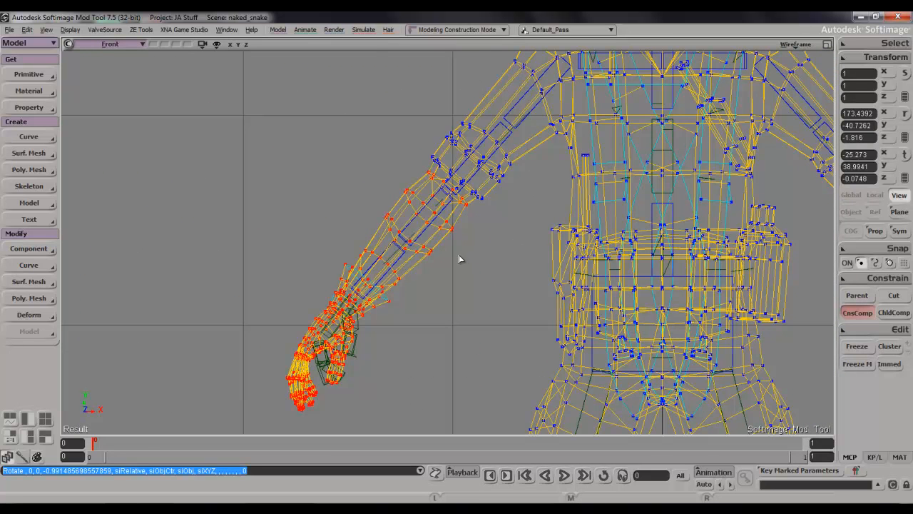
{"action": "key", "text": "x"}
{"action": "left_click_drag", "start_coordinate": [405, 241], "coordinate": [426, 241]}
{"action": "key", "text": "space"}
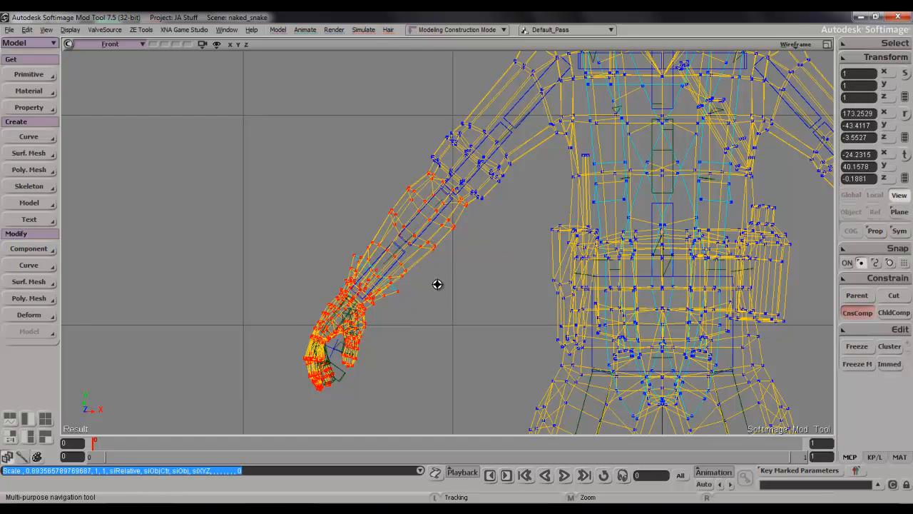
Step: Scale the selected forearm and hand points slightly along the arm bone, by about 0.997 in X
{"action": "key", "text": "s"}
{"action": "key", "text": "space"}
{"action": "scroll", "coordinate": [458, 279], "scroll_direction": "up", "scroll_amount": 5}
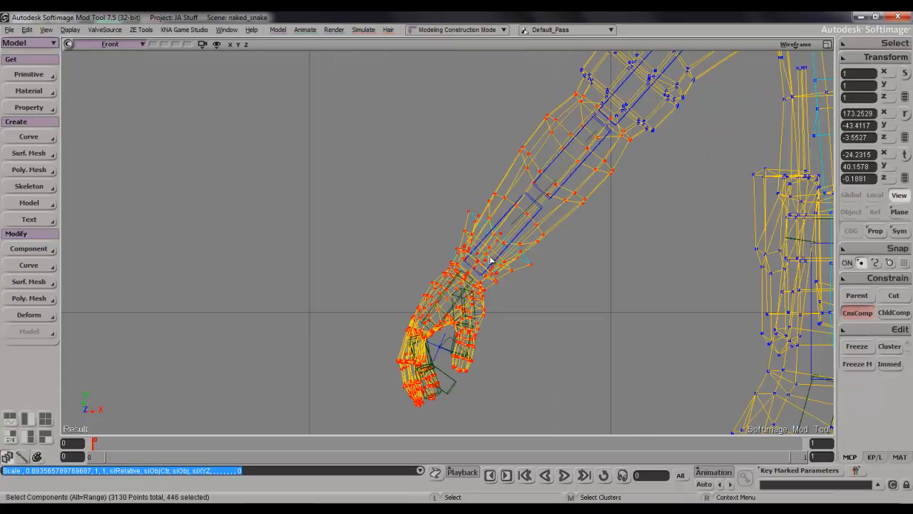
{"action": "scroll", "coordinate": [467, 238], "scroll_direction": "up", "scroll_amount": 3}
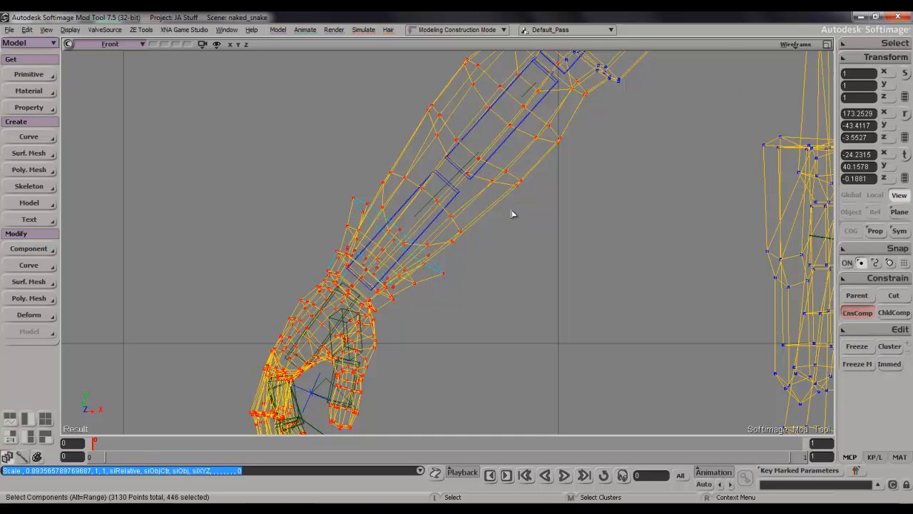
{"action": "scroll", "coordinate": [512, 214], "scroll_direction": "down", "scroll_amount": 2}
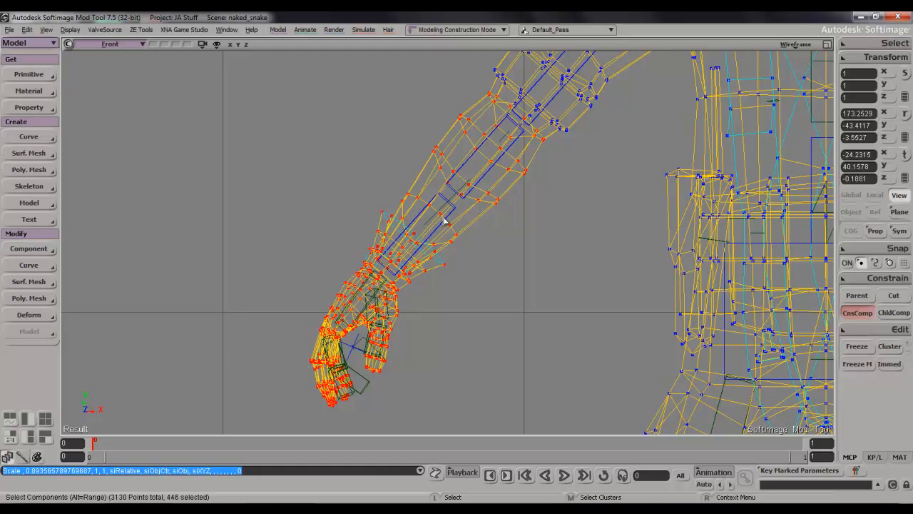
{"action": "key", "text": "x"}
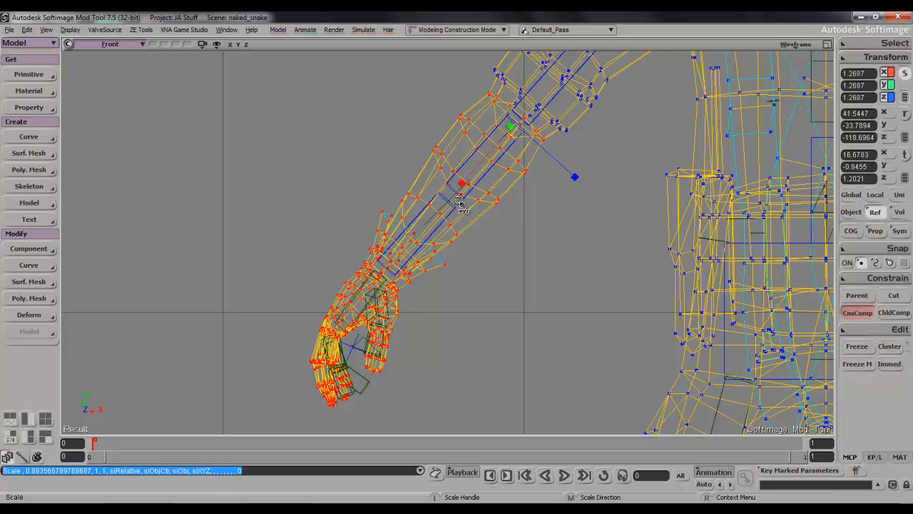
{"action": "left_click_drag", "start_coordinate": [471, 171], "coordinate": [472, 179]}
{"action": "key", "text": "space"}
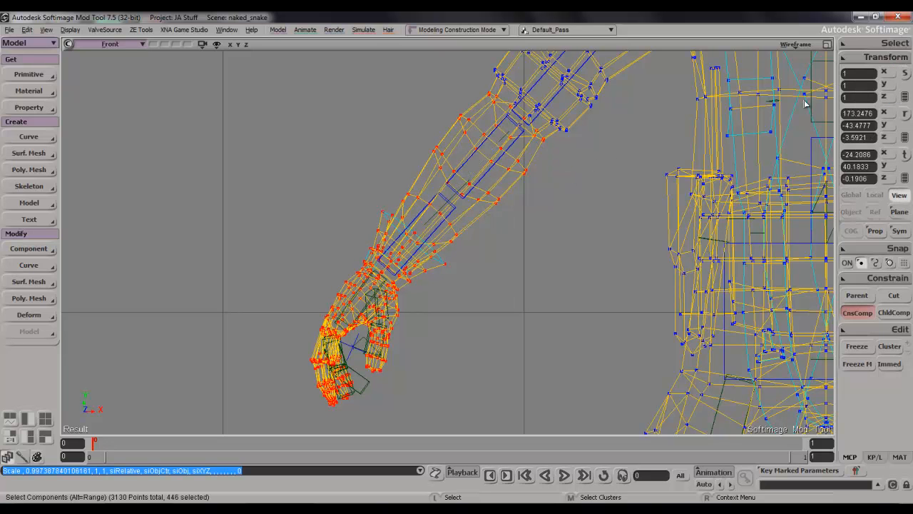
Step: Restore the four-viewport layout, select only the hand's points in the Front view and grow the selection to the wrist
{"action": "left_click", "coordinate": [827, 44]}
{"action": "key", "text": "s"}
{"action": "right_click_drag", "start_coordinate": [671, 132], "coordinate": [737, 146]}
{"action": "left_click_drag", "start_coordinate": [737, 147], "coordinate": [674, 116]}
{"action": "right_click_drag", "start_coordinate": [674, 117], "coordinate": [697, 152]}
{"action": "key", "text": "s"}
{"action": "middle_click_drag", "start_coordinate": [697, 153], "coordinate": [634, 163]}
{"action": "right_click_drag", "start_coordinate": [634, 163], "coordinate": [644, 165]}
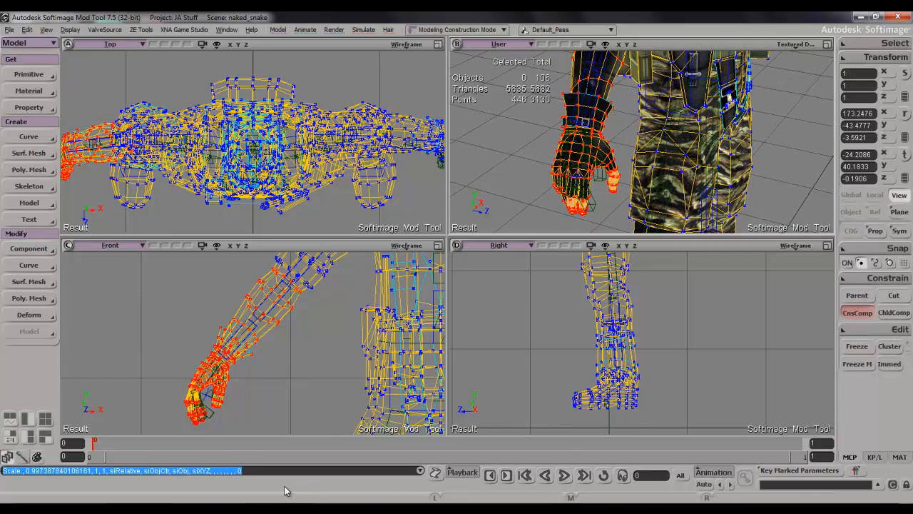
{"action": "key", "text": "t"}
{"action": "left_click_drag", "start_coordinate": [168, 381], "coordinate": [243, 442]}
{"action": "key", "text": "shift+plus"}
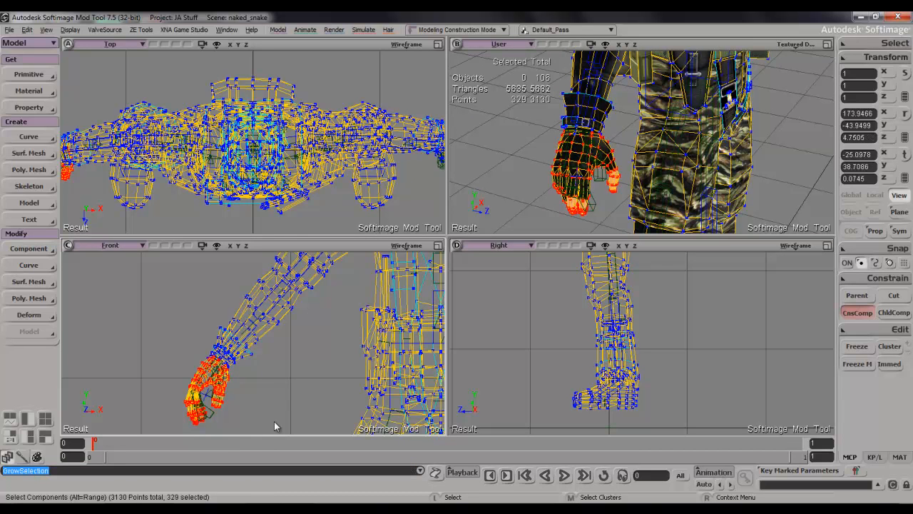
{"action": "scroll", "coordinate": [710, 132], "scroll_direction": "up", "scroll_amount": 2}
{"action": "scroll", "coordinate": [681, 153], "scroll_direction": "up", "scroll_amount": 2}
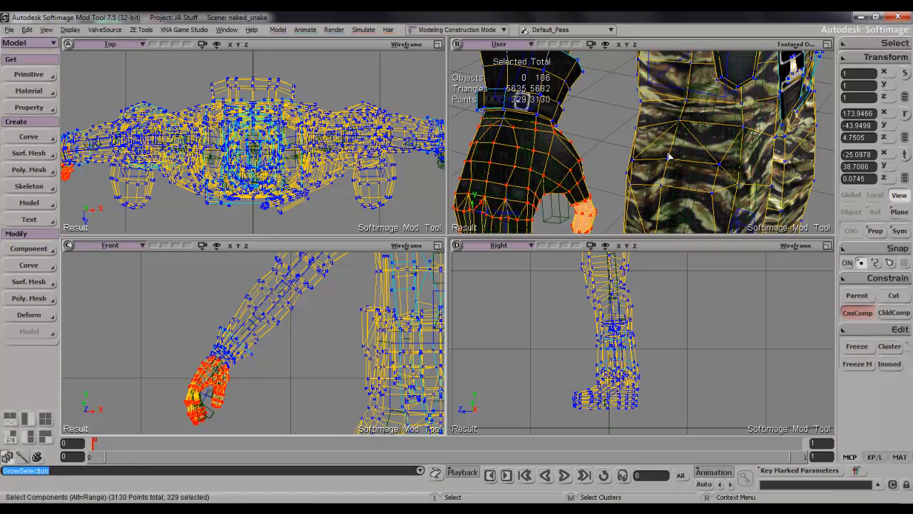
{"action": "key", "text": "shift"}
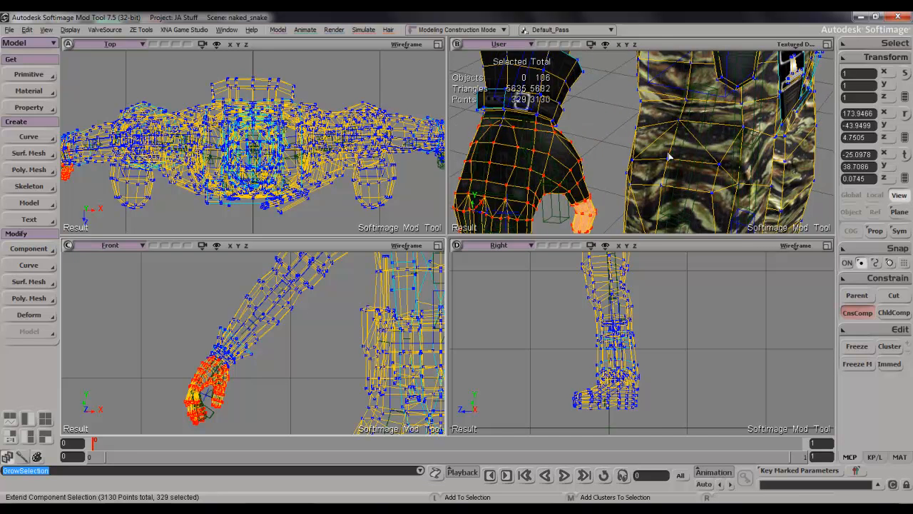
{"action": "key", "text": "s"}
Step: Frame the hand in a maximized User view and set its display mode to Constant
{"action": "right_click_drag", "start_coordinate": [627, 138], "coordinate": [712, 118]}
{"action": "left_click_drag", "start_coordinate": [711, 118], "coordinate": [775, 93]}
{"action": "right_click_drag", "start_coordinate": [775, 94], "coordinate": [871, 146]}
{"action": "key", "text": "s"}
{"action": "key", "text": "r"}
{"action": "key", "text": "f"}
{"action": "key", "text": "s"}
{"action": "key", "text": "s"}
{"action": "left_click", "coordinate": [828, 44]}
{"action": "key", "text": "s"}
{"action": "right_click_drag", "start_coordinate": [539, 145], "coordinate": [301, 101]}
{"action": "left_click", "coordinate": [793, 44]}
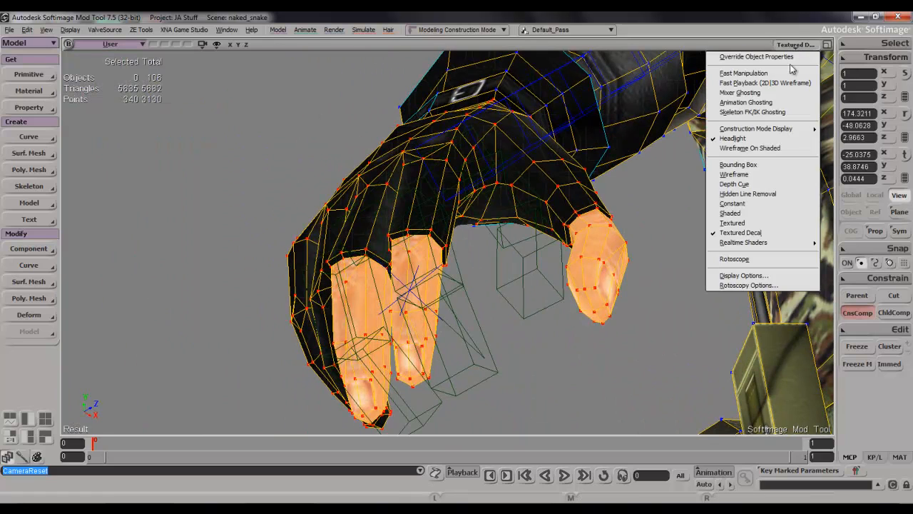
{"action": "left_click", "coordinate": [747, 204]}
Step: Try extending the hand's point selection past the glove cuff into the forearm
{"action": "mouse_move", "coordinate": [649, 201]}
{"action": "right_mouse_down"}
{"action": "mouse_move", "coordinate": [662, 231]}
{"action": "mouse_move", "coordinate": [663, 198]}
{"action": "mouse_move", "coordinate": [648, 212]}
{"action": "mouse_move", "coordinate": [664, 221]}
{"action": "mouse_move", "coordinate": [676, 194]}
{"action": "mouse_move", "coordinate": [632, 204]}
{"action": "mouse_move", "coordinate": [638, 236]}
{"action": "mouse_move", "coordinate": [628, 206]}
{"action": "mouse_move", "coordinate": [613, 224]}
{"action": "mouse_move", "coordinate": [627, 254]}
{"action": "mouse_move", "coordinate": [602, 183]}
{"action": "mouse_move", "coordinate": [548, 224]}
{"action": "mouse_move", "coordinate": [538, 219]}
{"action": "mouse_move", "coordinate": [539, 268]}
{"action": "right_mouse_up"}
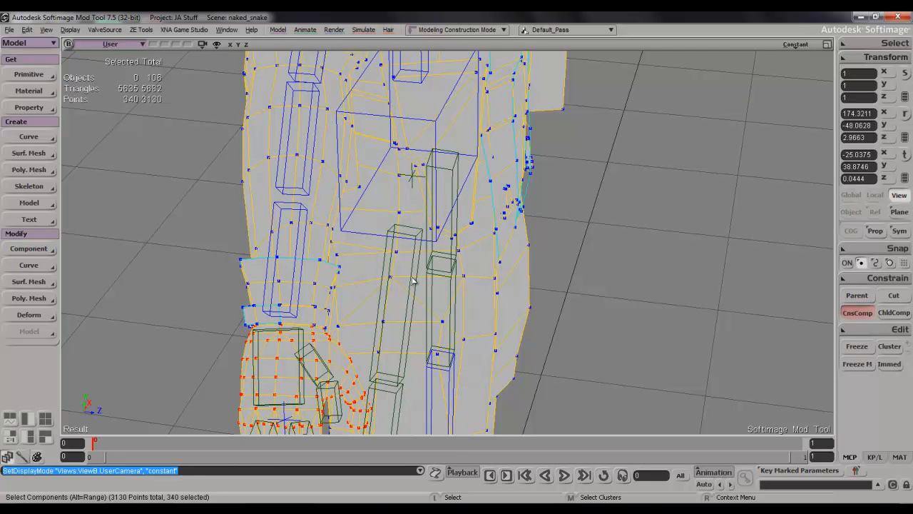
{"action": "key", "text": "shift+equal"}
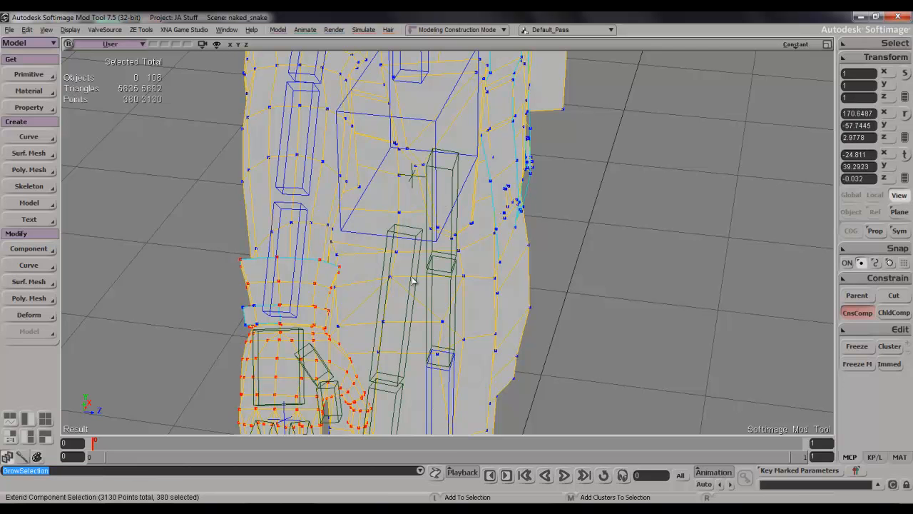
{"action": "right_click_drag", "start_coordinate": [257, 304], "coordinate": [256, 249]}
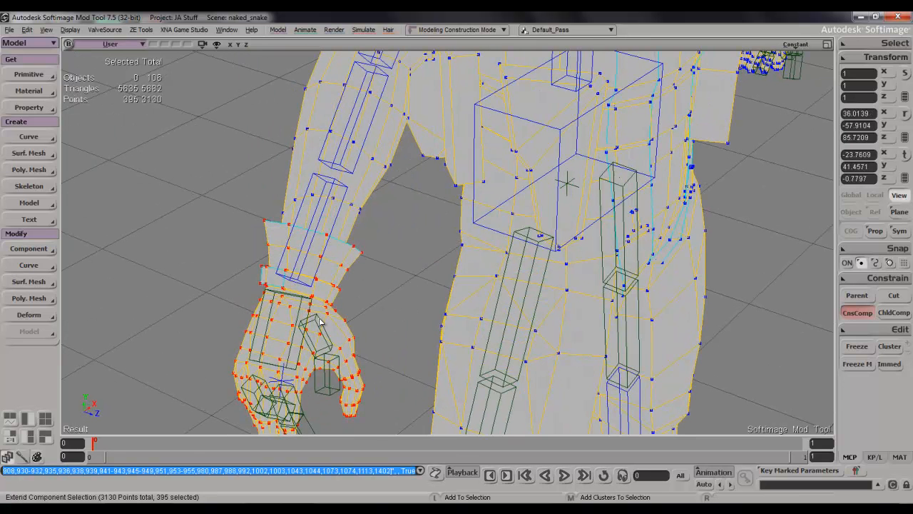
{"action": "key", "text": "shift+equal"}
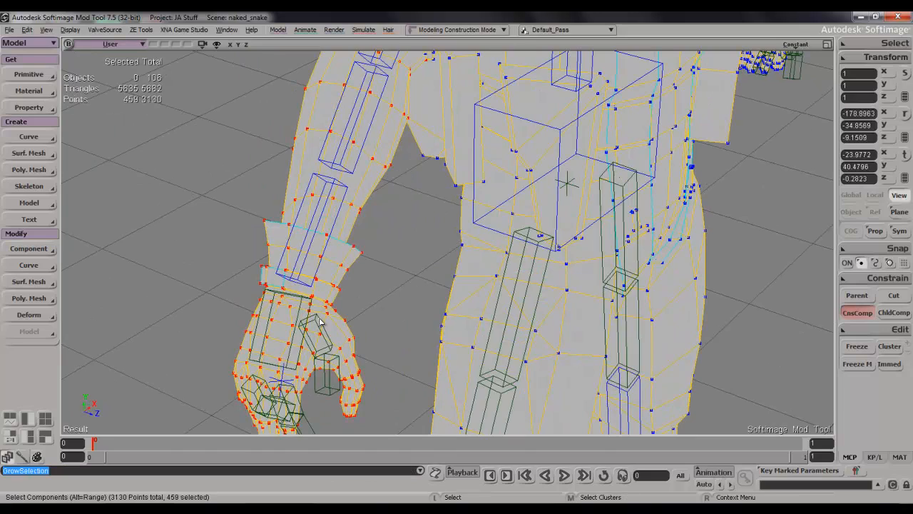
{"action": "scroll", "coordinate": [319, 318], "scroll_direction": "down", "scroll_amount": 1}
{"action": "key", "text": "s"}
{"action": "right_click_drag", "start_coordinate": [454, 287], "coordinate": [511, 314]}
{"action": "key", "text": "shift"}
{"action": "key", "text": "minus"}
{"action": "right_click_drag", "start_coordinate": [511, 315], "coordinate": [367, 274]}
{"action": "key", "text": "shift"}
{"action": "left_click_drag", "start_coordinate": [369, 286], "coordinate": [485, 394], "text": "shift"}
Step: Reselect the finger and thumb-tip points and grow the selection over the whole hand up to the wrist
{"action": "right_click_drag", "start_coordinate": [513, 299], "coordinate": [506, 260]}
{"action": "left_click_drag", "start_coordinate": [521, 443], "coordinate": [521, 443]}
{"action": "key", "text": "s"}
{"action": "right_click_drag", "start_coordinate": [542, 269], "coordinate": [482, 353]}
{"action": "key", "text": "c"}
{"action": "left_click_drag", "start_coordinate": [400, 232], "coordinate": [394, 232]}
{"action": "key", "text": "s"}
{"action": "mouse_move", "coordinate": [394, 231]}
{"action": "right_mouse_down"}
{"action": "mouse_move", "coordinate": [430, 202]}
{"action": "mouse_move", "coordinate": [412, 189]}
{"action": "mouse_move", "coordinate": [383, 240]}
{"action": "mouse_move", "coordinate": [402, 222]}
{"action": "right_mouse_up"}
{"action": "key", "text": "s"}
{"action": "left_click_drag", "start_coordinate": [387, 304], "coordinate": [346, 210]}
{"action": "right_click_drag", "start_coordinate": [324, 248], "coordinate": [294, 281]}
{"action": "left_click_drag", "start_coordinate": [282, 299], "coordinate": [327, 330]}
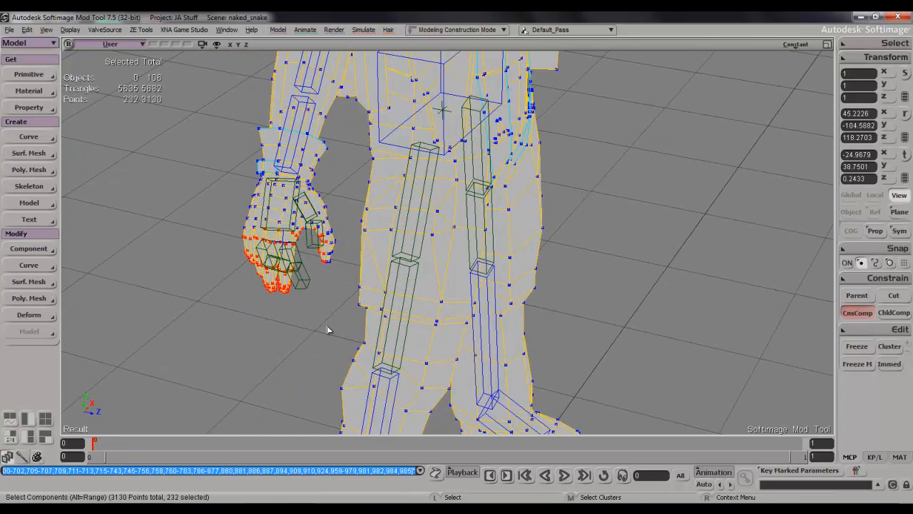
{"action": "key", "text": "shift+equal"}
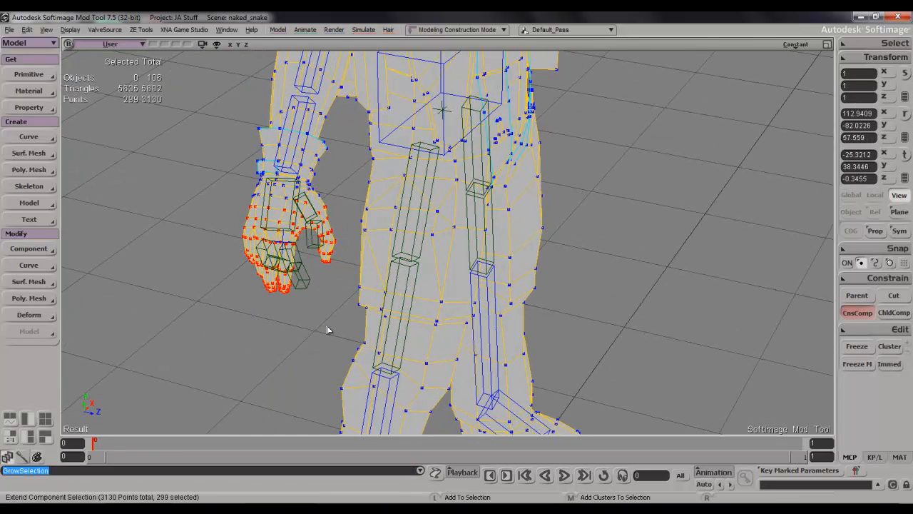
{"action": "key", "text": "s"}
{"action": "right_click_drag", "start_coordinate": [350, 238], "coordinate": [365, 239]}
Step: Use the rhand bone as the object reference and rotate the hand points about -3.6 degrees around Z
{"action": "key", "text": "c"}
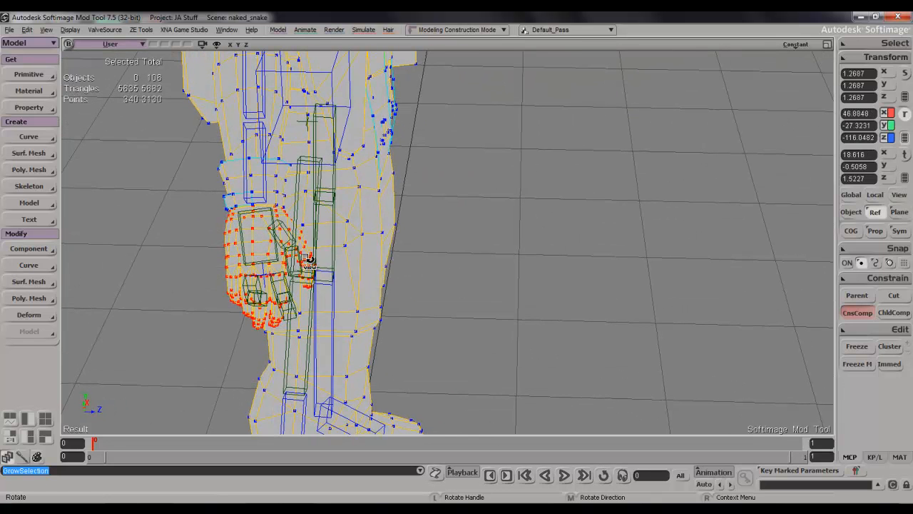
{"action": "right_click", "coordinate": [865, 221]}
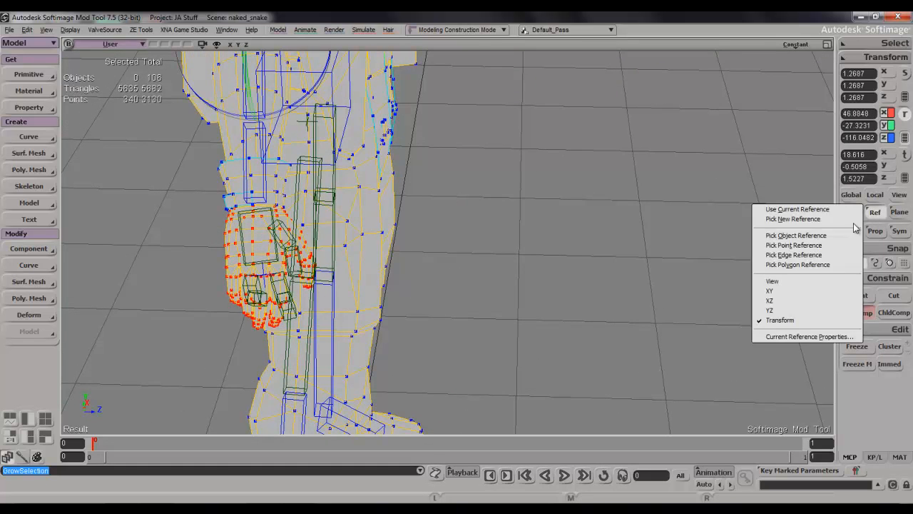
{"action": "left_click", "coordinate": [794, 235]}
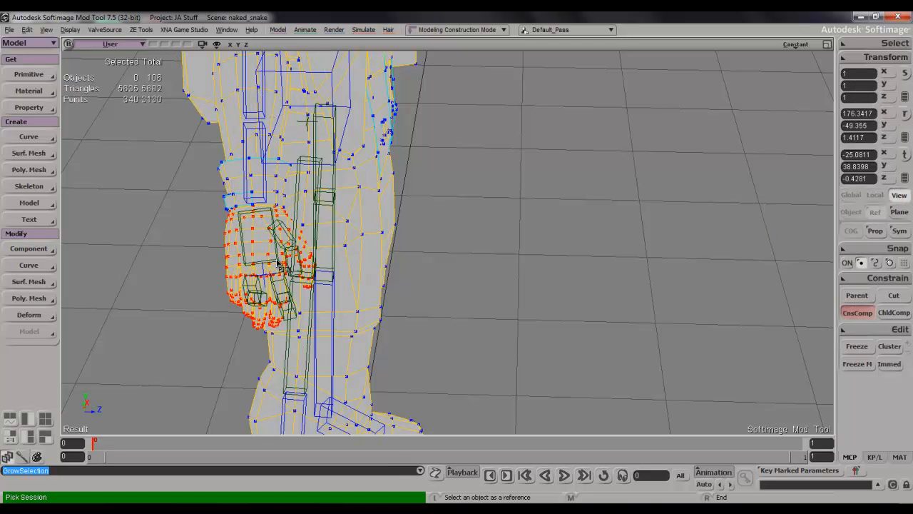
{"action": "left_click", "coordinate": [278, 261]}
{"action": "key", "text": "s"}
{"action": "right_click_drag", "start_coordinate": [319, 256], "coordinate": [300, 273]}
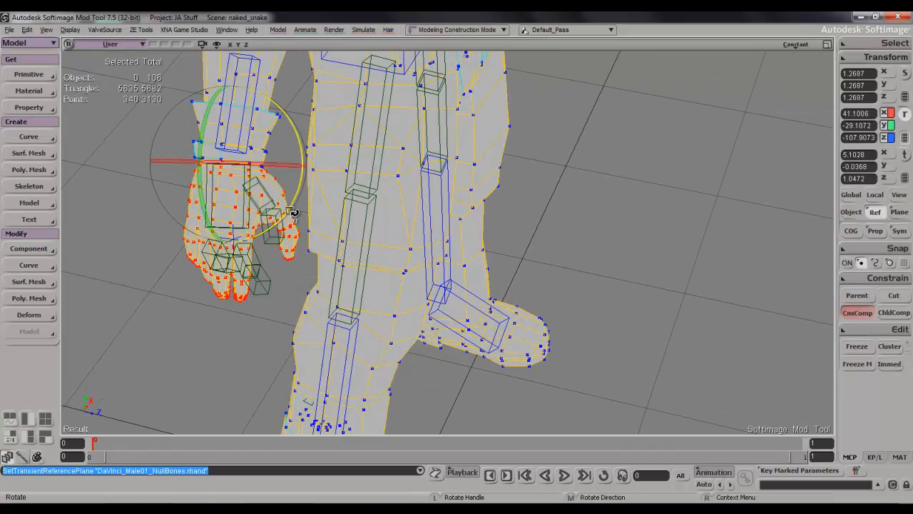
{"action": "left_click_drag", "start_coordinate": [293, 211], "coordinate": [295, 208]}
Step: Select the points of the thumb tip and grow the selection towards the thumb's base
{"action": "key", "text": "s"}
{"action": "right_click_drag", "start_coordinate": [294, 207], "coordinate": [295, 161]}
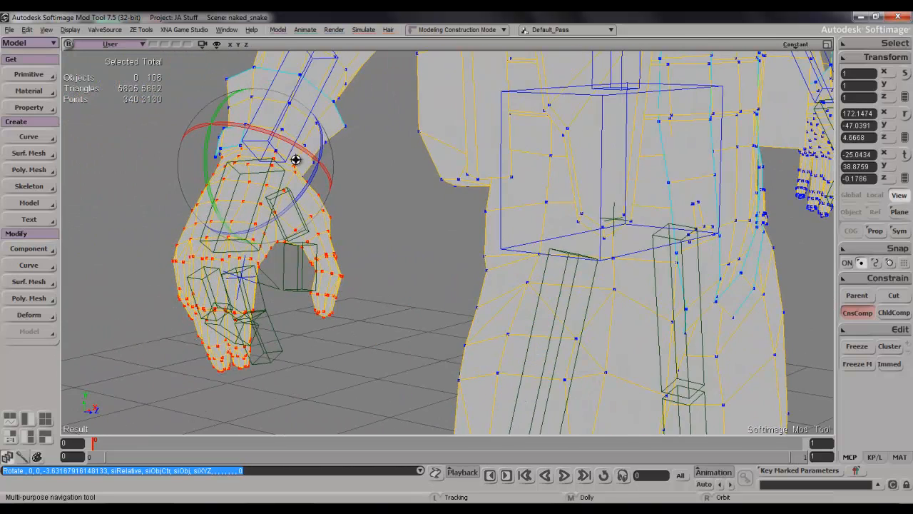
{"action": "right_click_drag", "start_coordinate": [358, 243], "coordinate": [347, 246]}
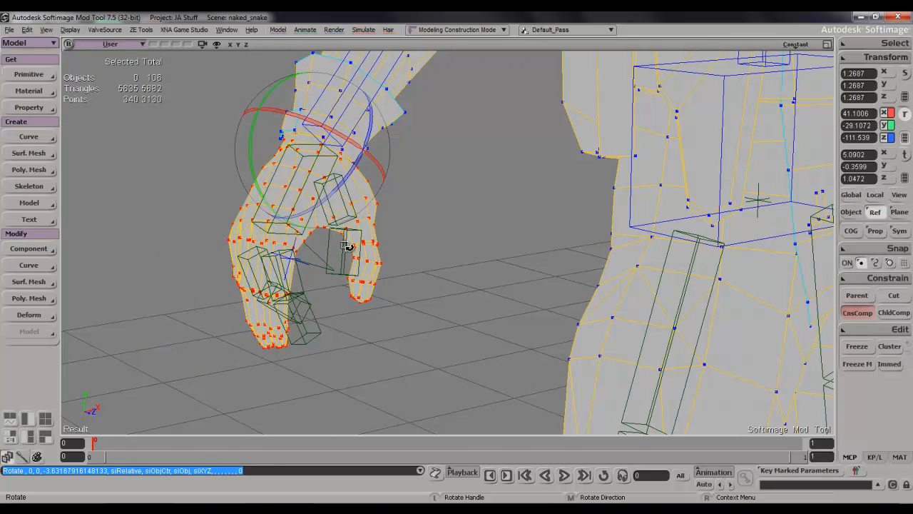
{"action": "key", "text": "t"}
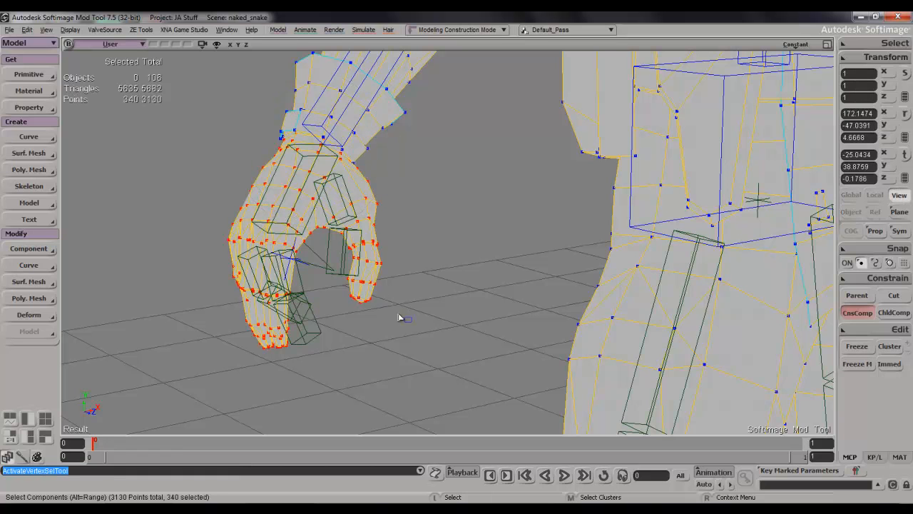
{"action": "left_click_drag", "start_coordinate": [349, 255], "coordinate": [346, 258]}
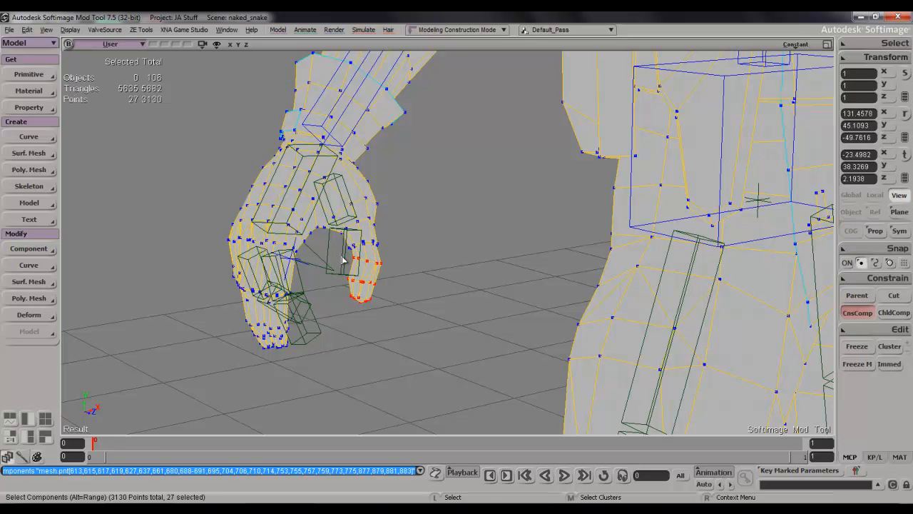
{"action": "key", "text": "shift+equal"}
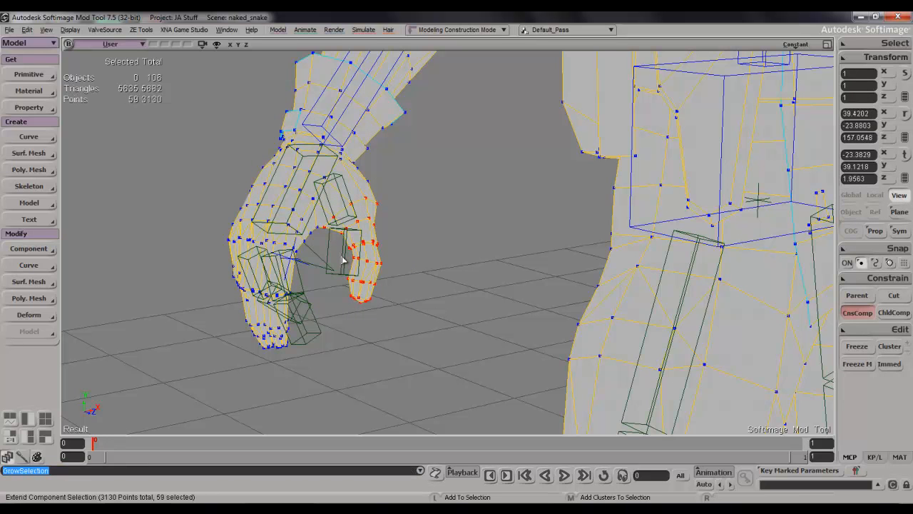
Step: Use the thumb bone r_d1_j1 as the object reference and rotate the thumb points about -12.7 degrees around Z
{"action": "key", "text": "s"}
{"action": "right_click_drag", "start_coordinate": [473, 240], "coordinate": [487, 253]}
{"action": "key", "text": "s"}
{"action": "middle_click_drag", "start_coordinate": [489, 256], "coordinate": [450, 245]}
{"action": "left_click_drag", "start_coordinate": [450, 245], "coordinate": [475, 269]}
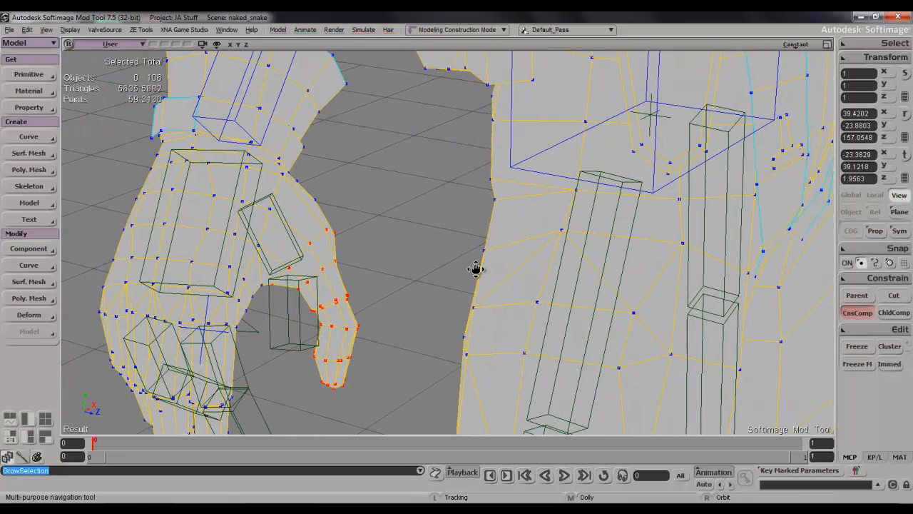
{"action": "key", "text": "c"}
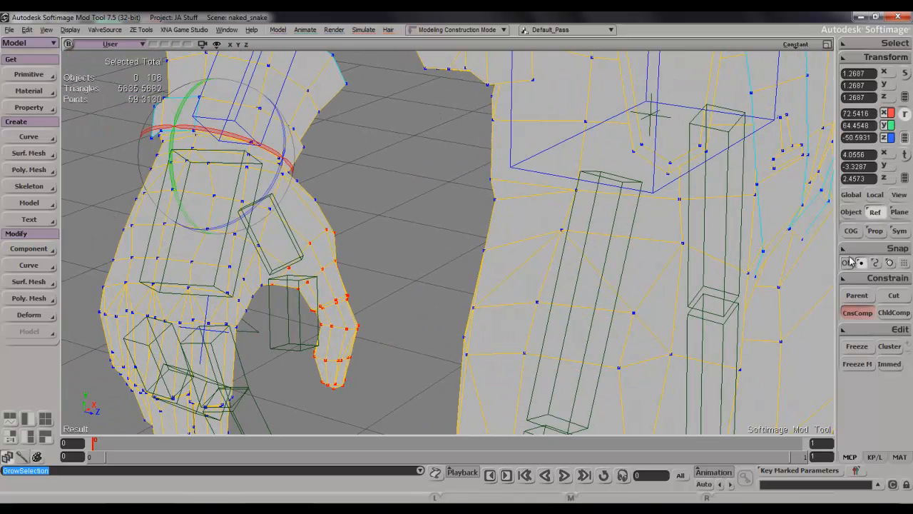
{"action": "right_click", "coordinate": [870, 223]}
{"action": "left_click", "coordinate": [777, 234]}
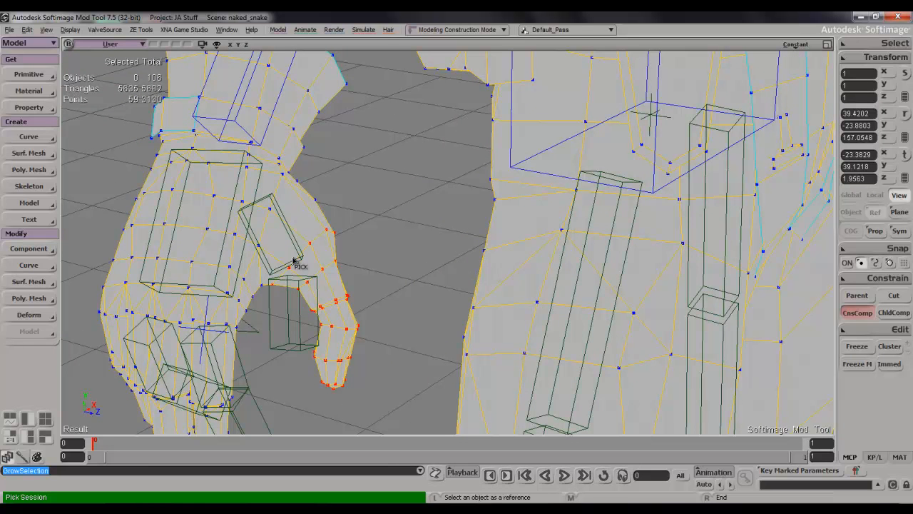
{"action": "left_click", "coordinate": [296, 250]}
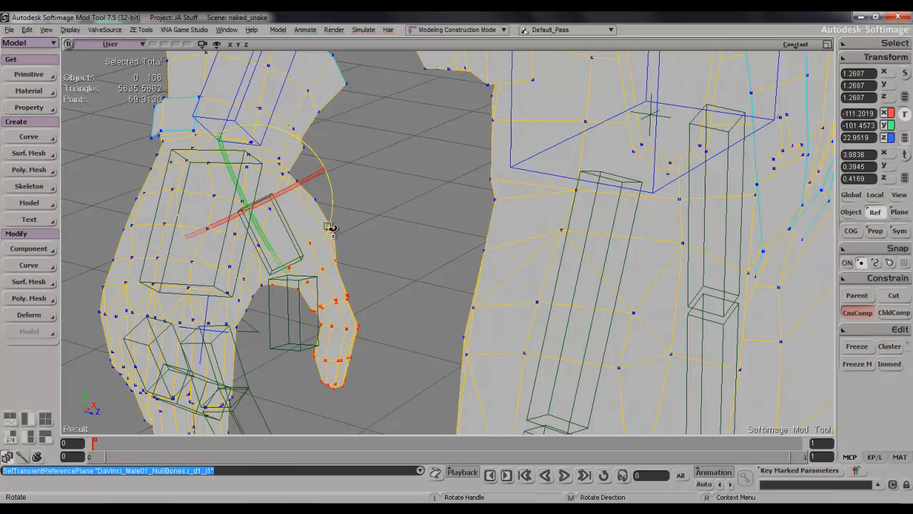
{"action": "left_click_drag", "start_coordinate": [328, 227], "coordinate": [318, 239]}
Step: Rotate the thumb points about 4.9 degrees around the thumb bone's Y axis
{"action": "key", "text": "s"}
{"action": "right_click_drag", "start_coordinate": [319, 239], "coordinate": [259, 251]}
{"action": "right_click_drag", "start_coordinate": [567, 259], "coordinate": [500, 265]}
{"action": "key", "text": "c"}
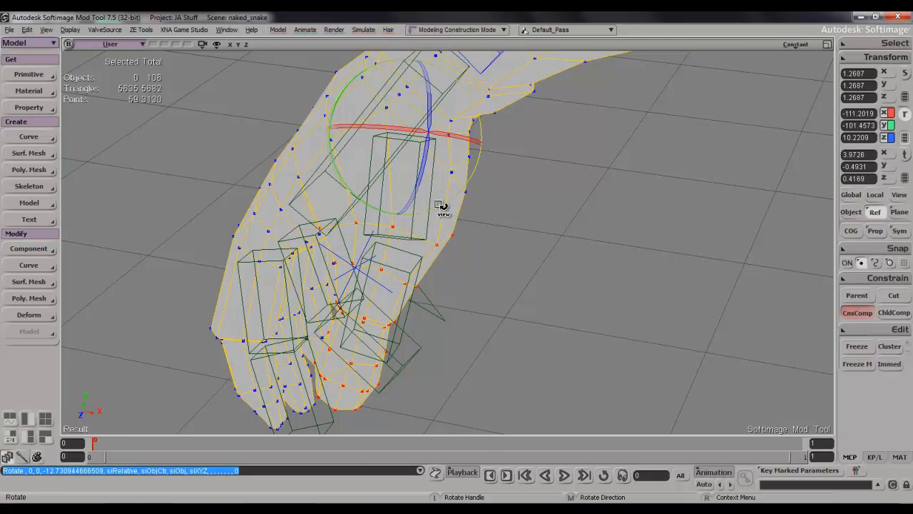
{"action": "left_click_drag", "start_coordinate": [367, 204], "coordinate": [373, 208]}
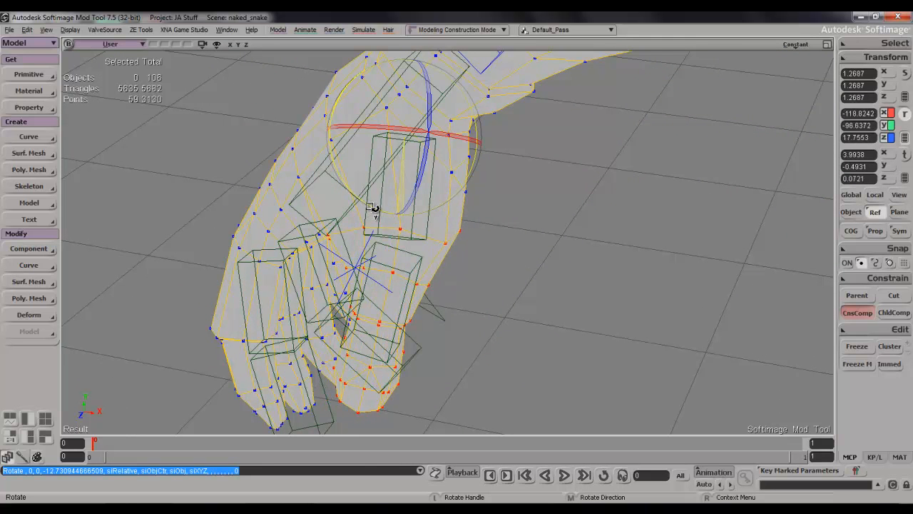
Step: Shorten the thumb by scaling its points about 0.92 along the bone's X axis
{"action": "key", "text": "s"}
{"action": "right_click_drag", "start_coordinate": [373, 204], "coordinate": [418, 207]}
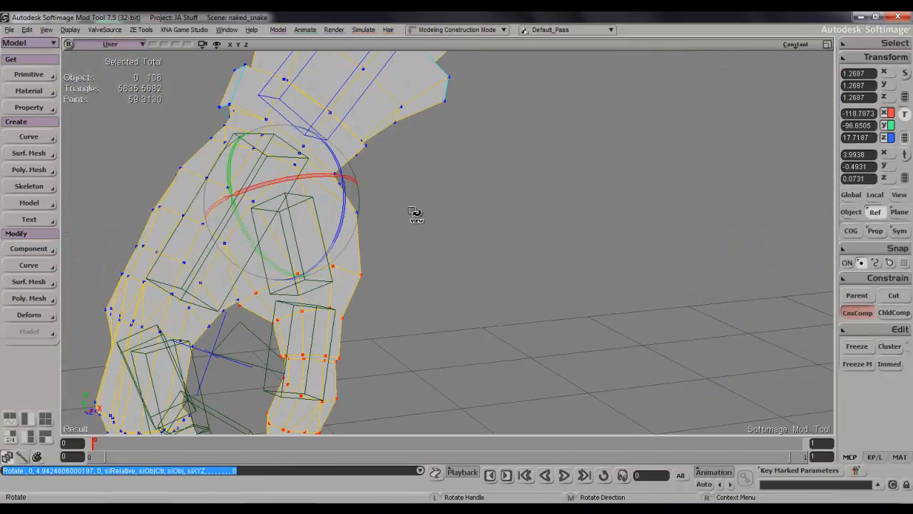
{"action": "key", "text": "x"}
{"action": "left_click_drag", "start_coordinate": [295, 259], "coordinate": [296, 251]}
{"action": "key", "text": "c"}
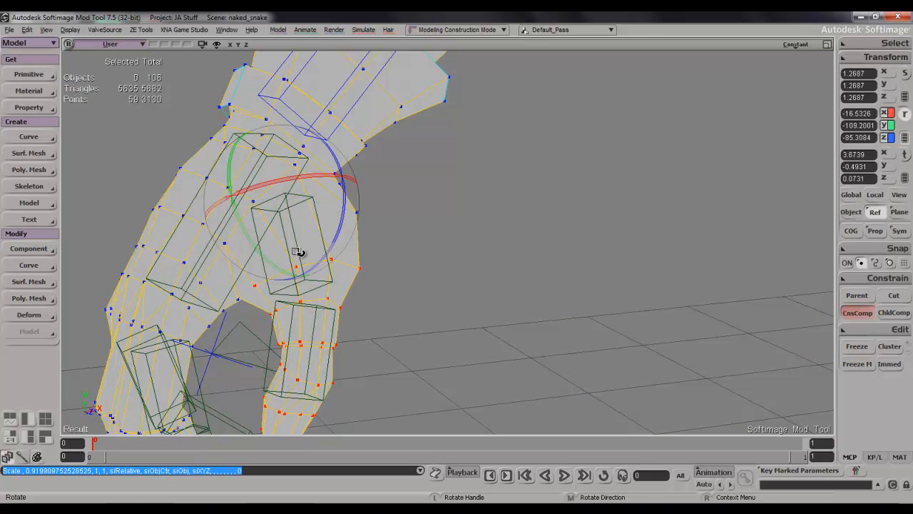
Step: Lengthen the thumb slightly by scaling its points about 1.04 along the bone's X axis
{"action": "key", "text": "x"}
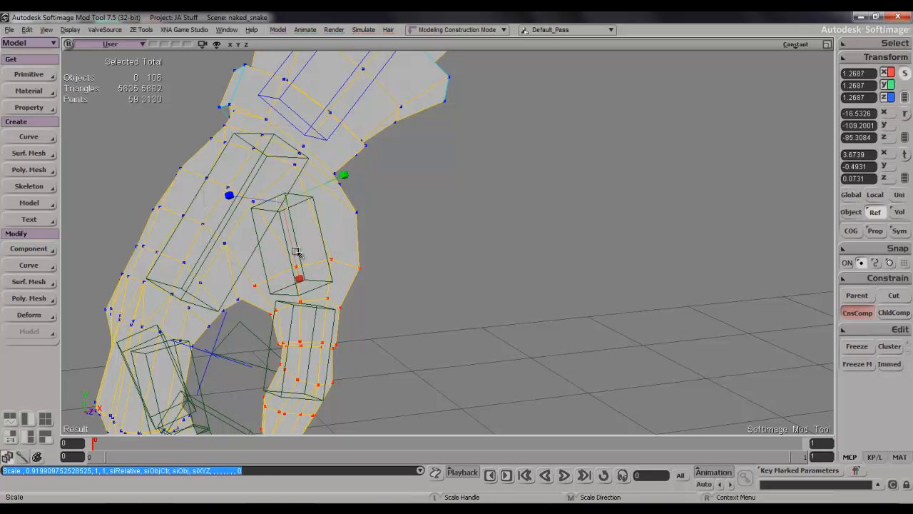
{"action": "left_click_drag", "start_coordinate": [293, 254], "coordinate": [299, 261]}
{"action": "key", "text": "c"}
{"action": "key", "text": "s"}
{"action": "right_click_drag", "start_coordinate": [298, 260], "coordinate": [310, 252]}
{"action": "left_click_drag", "start_coordinate": [310, 252], "coordinate": [332, 173]}
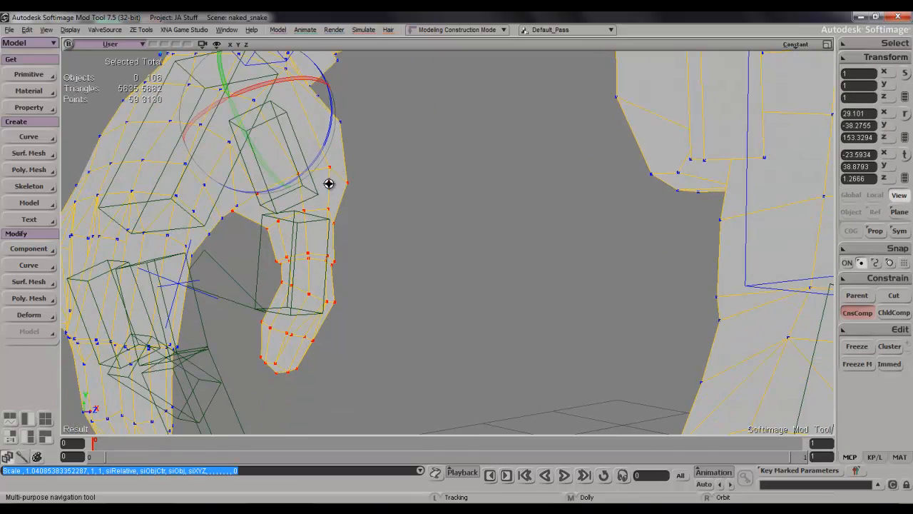
Step: Undo the recent scaling of the thumb points while keeping their last rotation
{"action": "key", "text": "x"}
{"action": "left_click_drag", "start_coordinate": [278, 160], "coordinate": [278, 164]}
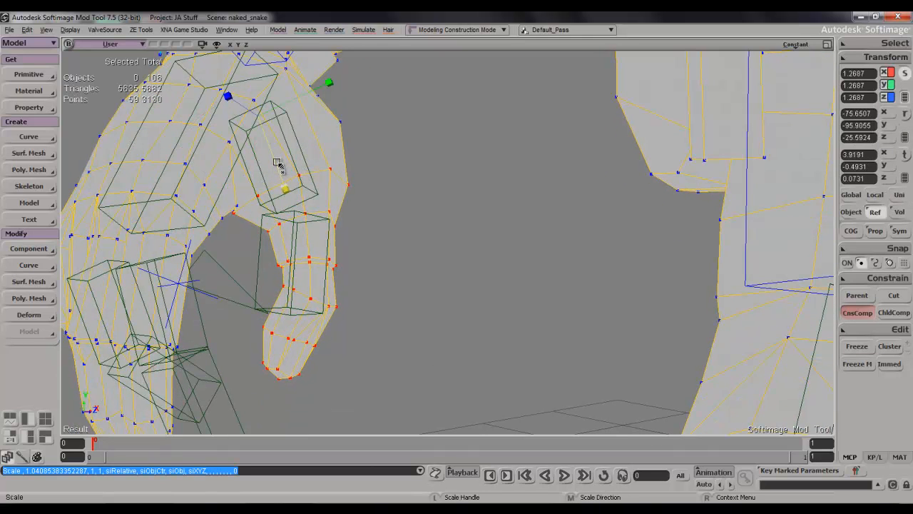
{"action": "key", "text": "c"}
{"action": "key", "text": "ctrl+z"}
{"action": "key", "text": "ctrl+z"}
{"action": "key", "text": "ctrl+z"}
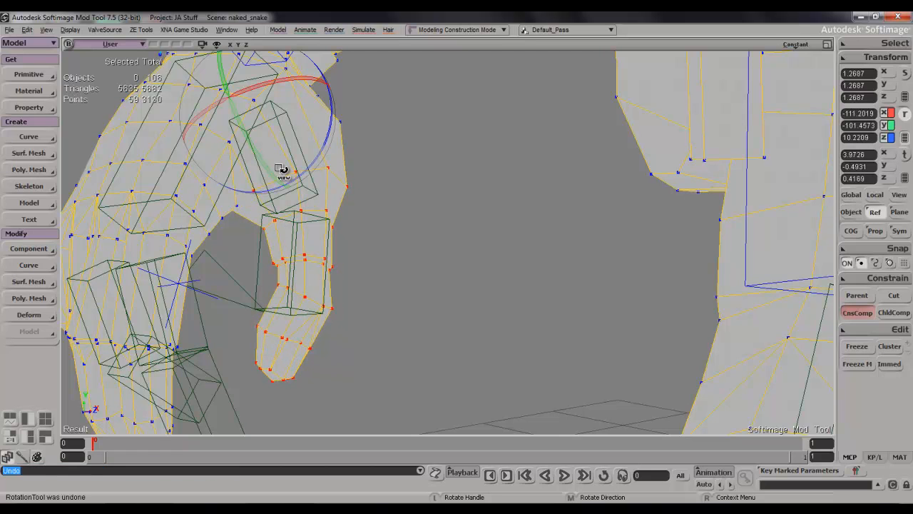
{"action": "key", "text": "ctrl+y"}
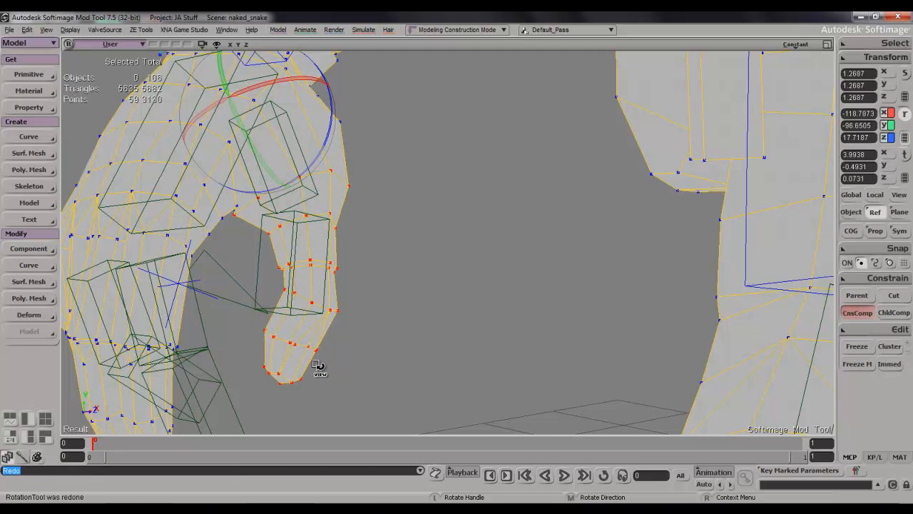
Step: Select the thumb's lower points on the mesh, growing the selection from the tip up to the second thumb bone's joint
{"action": "key", "text": "space"}
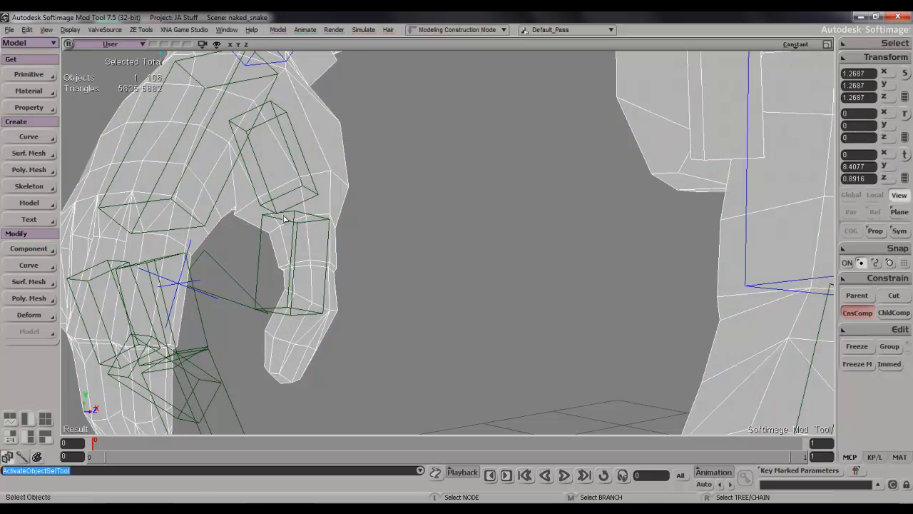
{"action": "key", "text": "s"}
{"action": "right_click_drag", "start_coordinate": [275, 213], "coordinate": [351, 253]}
{"action": "key", "text": "t"}
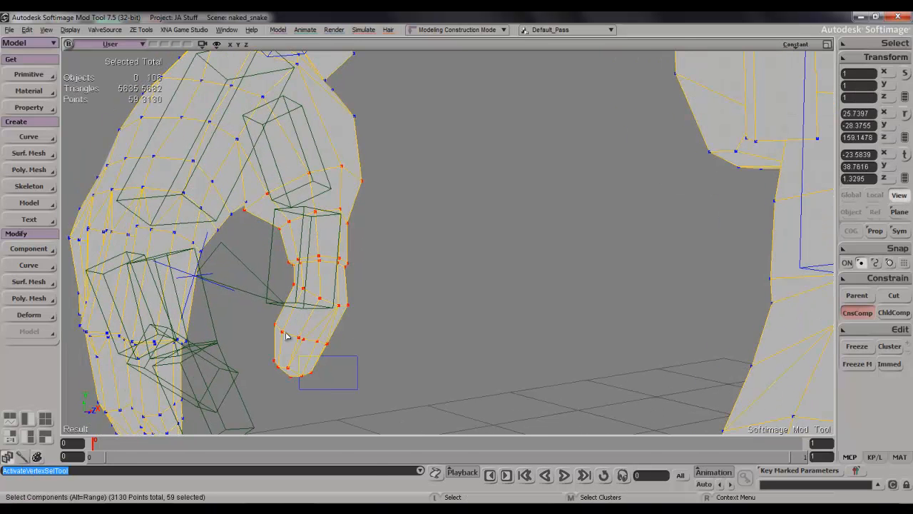
{"action": "left_click_drag", "start_coordinate": [263, 316], "coordinate": [263, 313]}
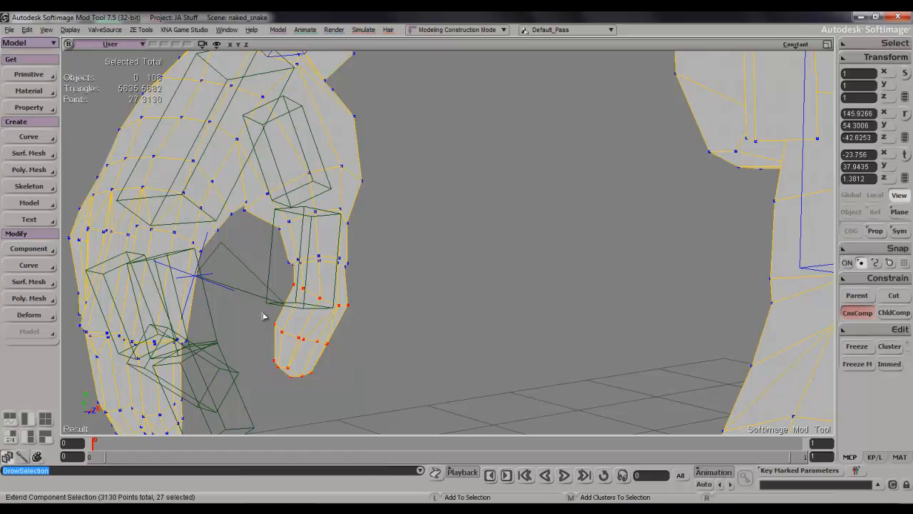
{"action": "key", "text": "s"}
{"action": "right_click_drag", "start_coordinate": [332, 269], "coordinate": [577, 222]}
{"action": "key", "text": "s"}
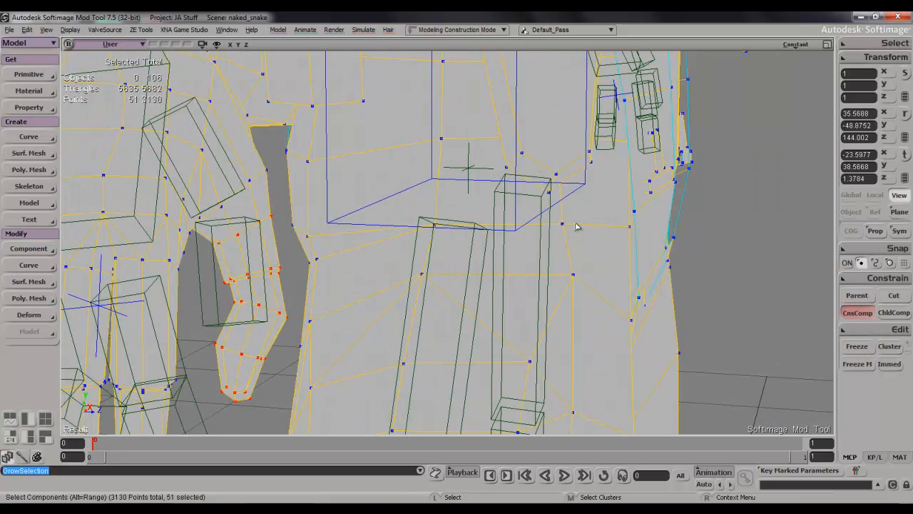
Step: Use the lower thumb bone as the object reference and rotate the selected thumb points about -10.5 degrees around Z
{"action": "key", "text": "c"}
{"action": "right_click", "coordinate": [876, 212]}
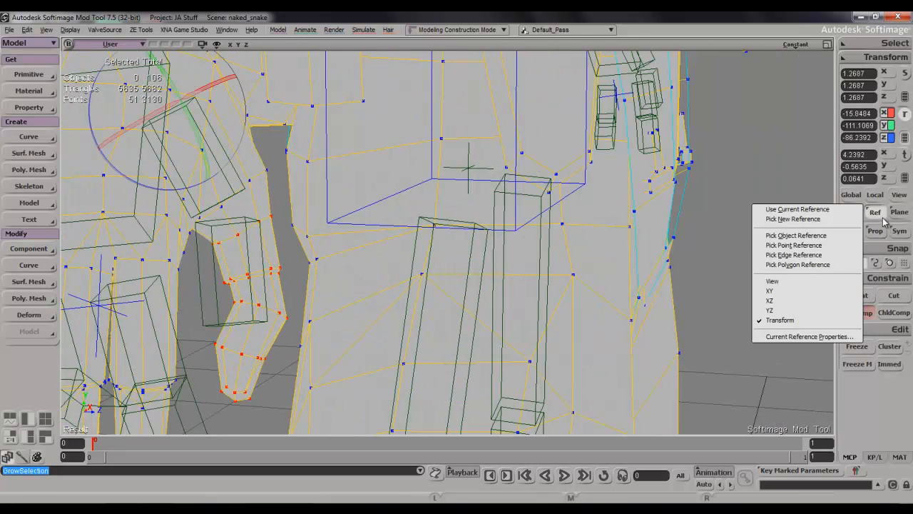
{"action": "left_click", "coordinate": [795, 236]}
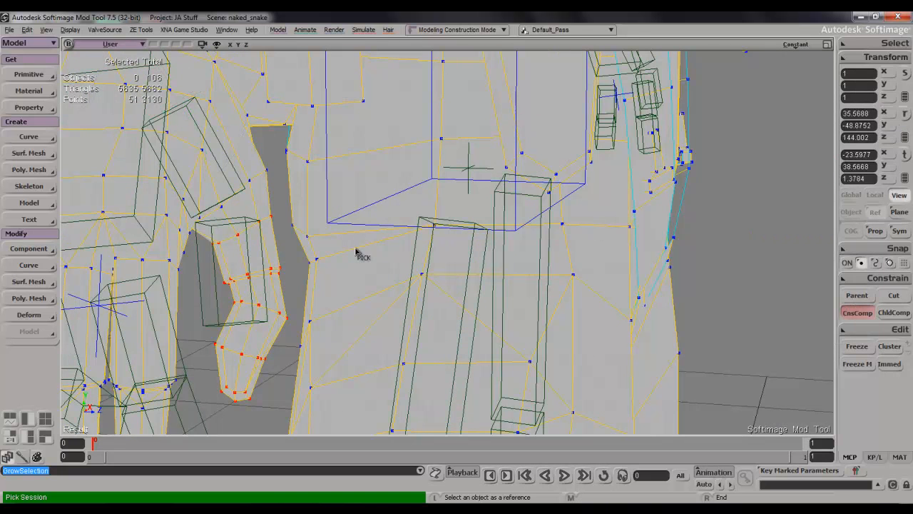
{"action": "left_click", "coordinate": [219, 305]}
{"action": "left_click_drag", "start_coordinate": [291, 253], "coordinate": [288, 268]}
Step: Move the lower thumb points about -0.16 along the view X axis to centre them on the bone, and deselect everything
{"action": "key", "text": "s"}
{"action": "right_click_drag", "start_coordinate": [289, 269], "coordinate": [234, 273]}
{"action": "key", "text": "c"}
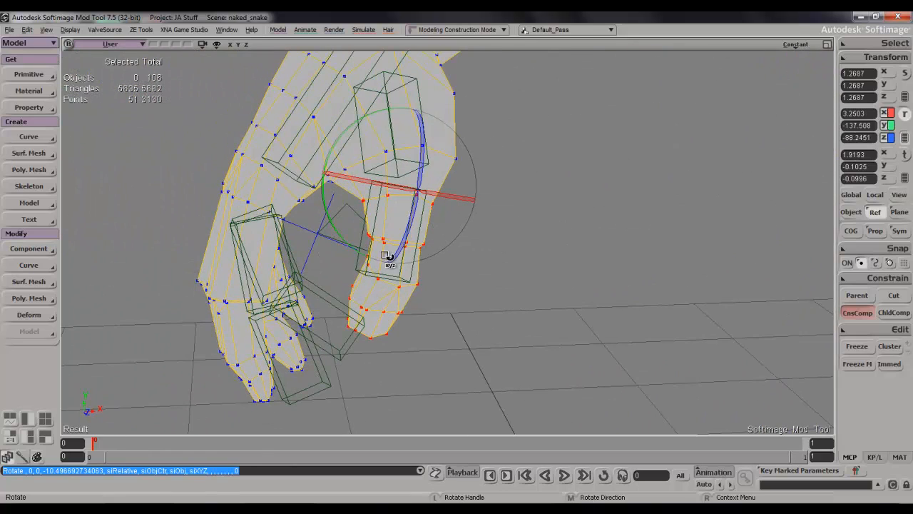
{"action": "key", "text": "v"}
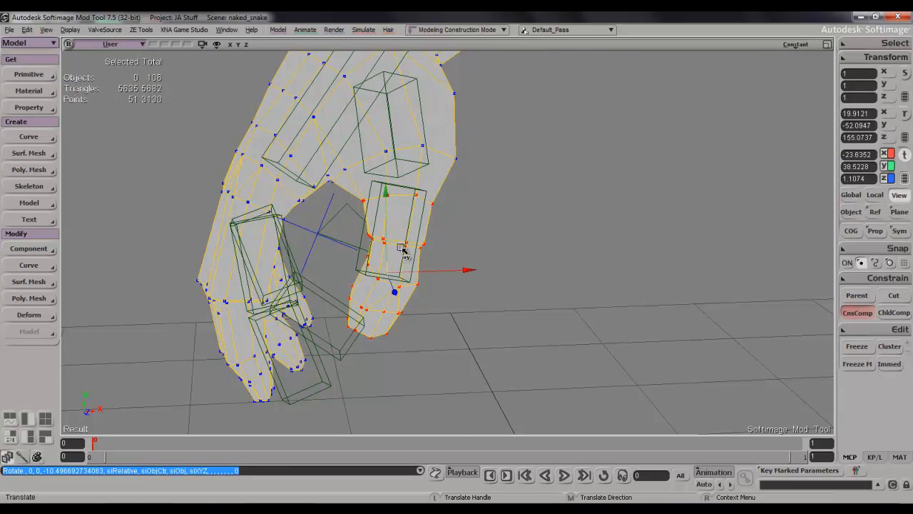
{"action": "left_click_drag", "start_coordinate": [446, 271], "coordinate": [436, 272]}
{"action": "key", "text": "c"}
{"action": "key", "text": "s"}
{"action": "right_click_drag", "start_coordinate": [436, 272], "coordinate": [503, 267]}
{"action": "key", "text": "space"}
{"action": "left_click", "coordinate": [523, 311]}
Step: Select the points of the finger beside the thumb, growing the selection from the fingertip to its knuckle
{"action": "key", "text": "s"}
{"action": "right_click_drag", "start_coordinate": [479, 314], "coordinate": [418, 309]}
{"action": "key", "text": "s"}
{"action": "left_click_drag", "start_coordinate": [418, 310], "coordinate": [445, 284]}
{"action": "scroll", "coordinate": [445, 283], "scroll_direction": "down", "scroll_amount": 2}
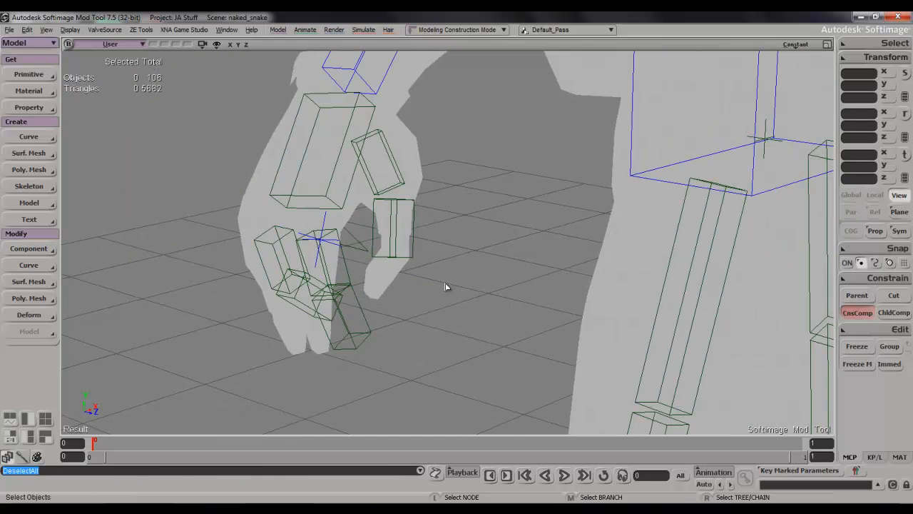
{"action": "key", "text": "s"}
{"action": "right_click_drag", "start_coordinate": [445, 283], "coordinate": [370, 331]}
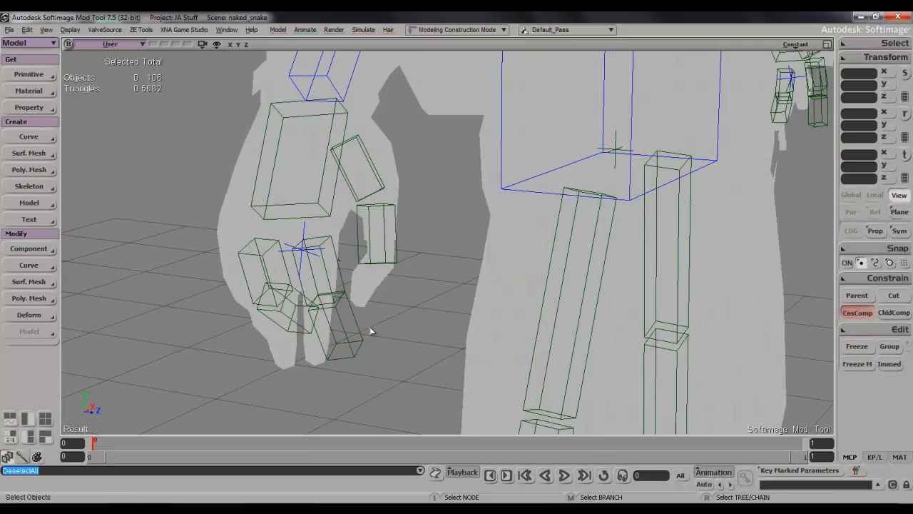
{"action": "left_click", "coordinate": [325, 343]}
{"action": "key", "text": "t"}
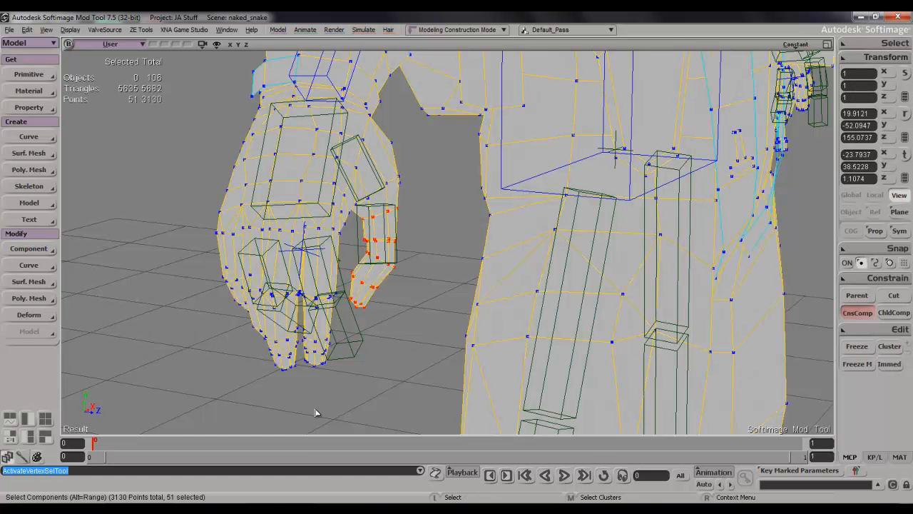
{"action": "left_click_drag", "start_coordinate": [355, 390], "coordinate": [303, 347]}
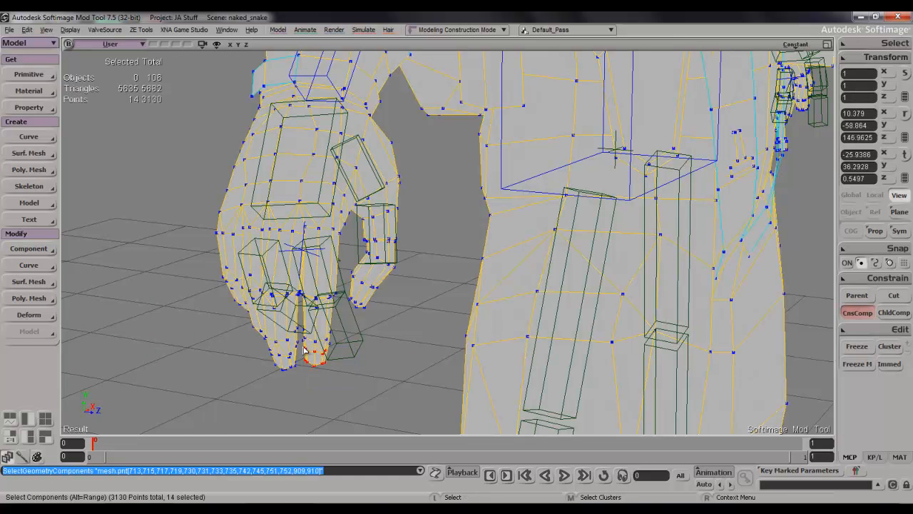
{"action": "key", "text": "shift+plus"}
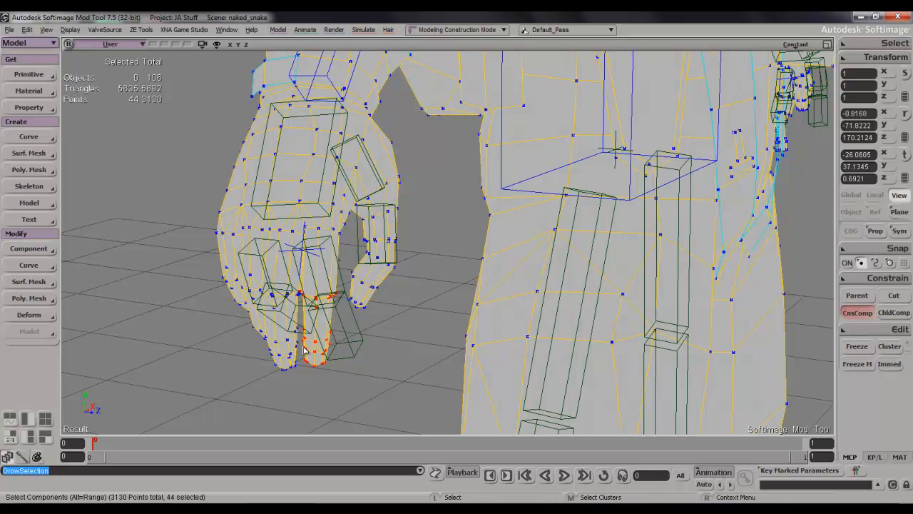
{"action": "key", "text": "s"}
{"action": "right_click_drag", "start_coordinate": [361, 278], "coordinate": [376, 258]}
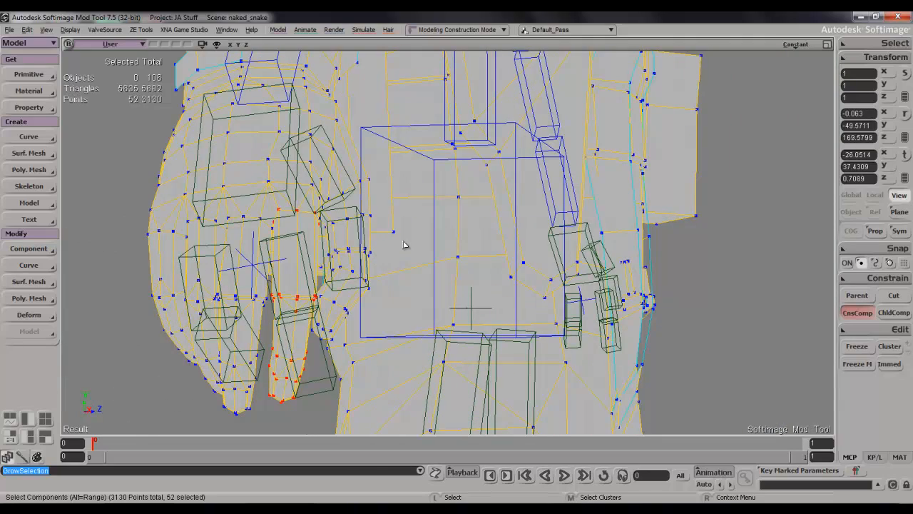
Step: Examine from several angles how the selected finger points line up with the finger bones
{"action": "key", "text": "s"}
{"action": "right_click_drag", "start_coordinate": [405, 238], "coordinate": [383, 265]}
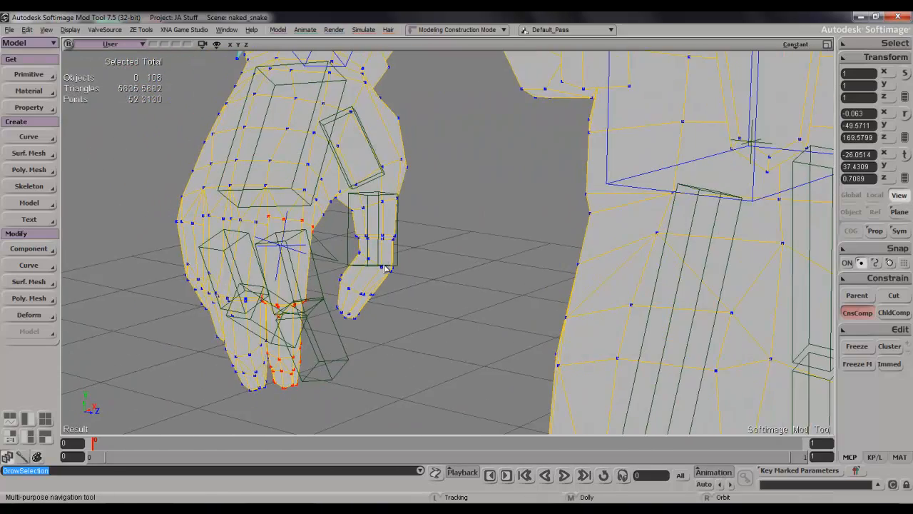
{"action": "mouse_move", "coordinate": [449, 255]}
{"action": "right_mouse_down"}
{"action": "mouse_move", "coordinate": [452, 229]}
{"action": "mouse_move", "coordinate": [463, 238]}
{"action": "mouse_move", "coordinate": [437, 267]}
{"action": "right_mouse_up"}
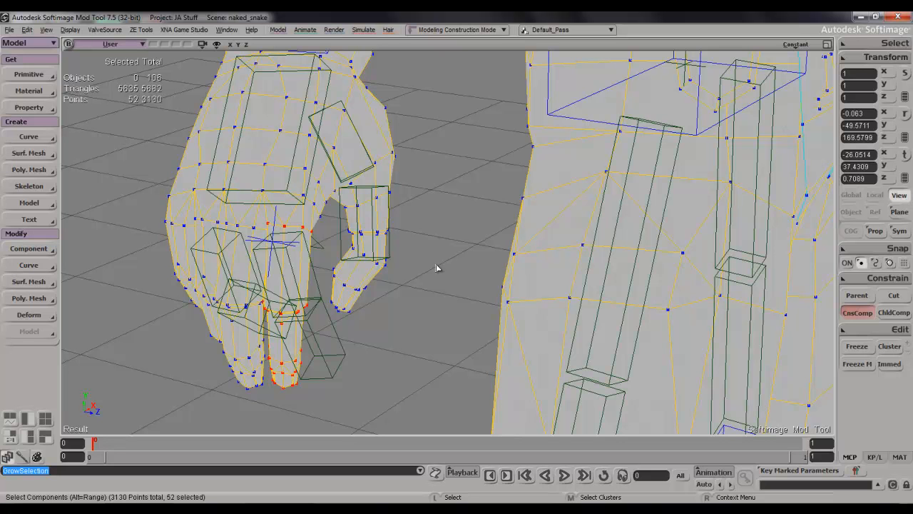
{"action": "key", "text": "s"}
{"action": "right_click_drag", "start_coordinate": [436, 263], "coordinate": [434, 230]}
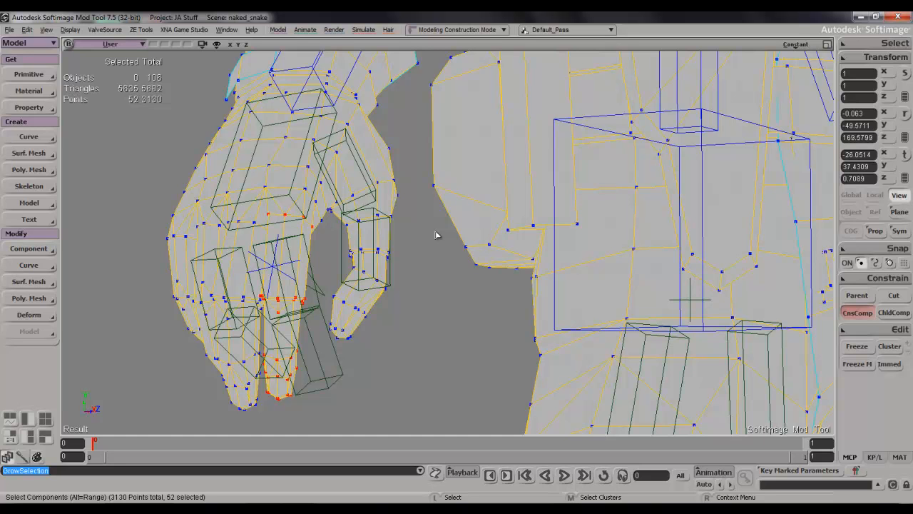
{"action": "key", "text": "s"}
{"action": "mouse_move", "coordinate": [436, 236]}
{"action": "right_mouse_down"}
{"action": "mouse_move", "coordinate": [435, 250]}
{"action": "mouse_move", "coordinate": [443, 247]}
{"action": "right_mouse_up"}
{"action": "right_click_drag", "start_coordinate": [418, 267], "coordinate": [438, 261]}
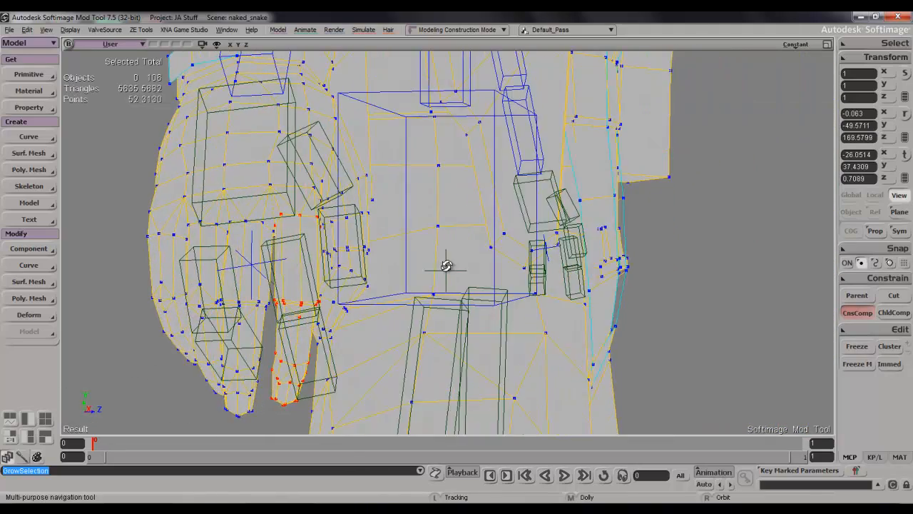
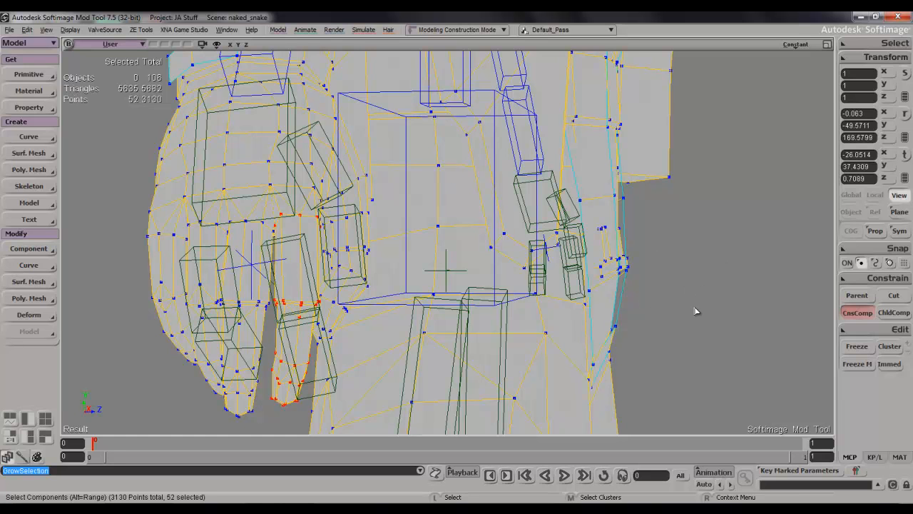
Step: Use the finger bone r_d2_j1 as the object reference and rotate the finger points about 10.3 degrees around Y
{"action": "right_click", "coordinate": [876, 214]}
{"action": "left_click", "coordinate": [798, 243]}
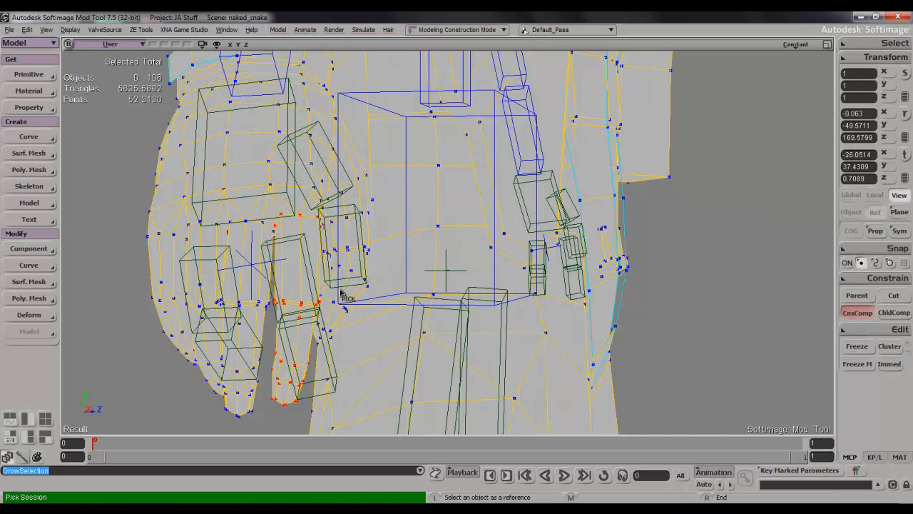
{"action": "left_click", "coordinate": [318, 314]}
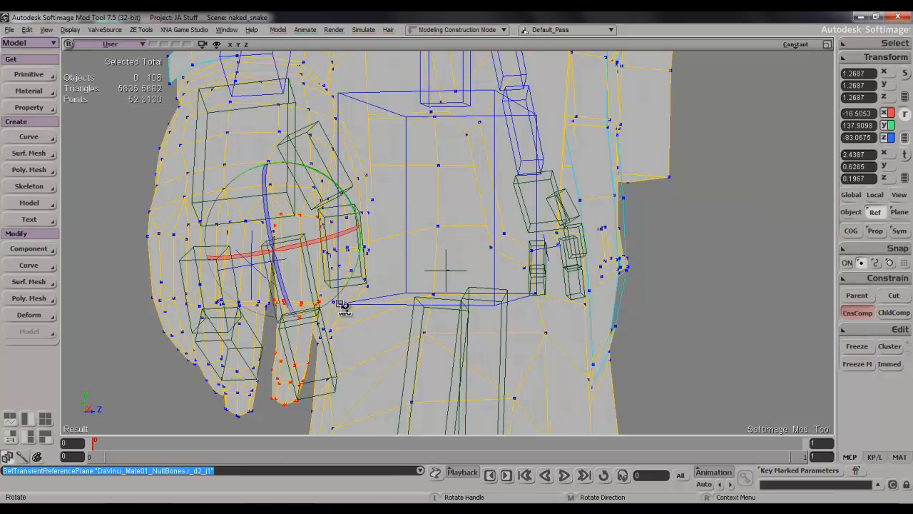
{"action": "left_click_drag", "start_coordinate": [337, 238], "coordinate": [366, 230]}
Step: Rotate the finger points about -20 degrees around the bone's Z axis and move them about 0.16 along the view X axis
{"action": "key", "text": "s"}
{"action": "right_click_drag", "start_coordinate": [367, 230], "coordinate": [295, 233]}
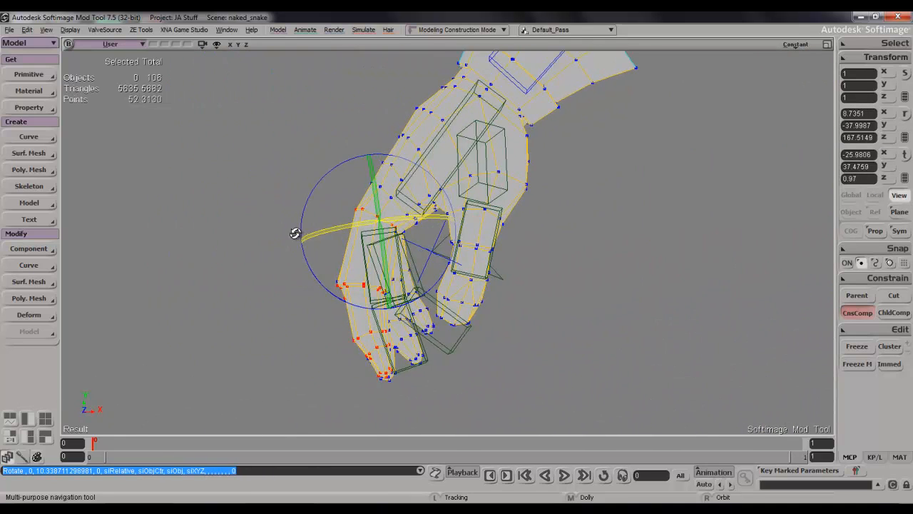
{"action": "scroll", "coordinate": [295, 248], "scroll_direction": "up", "scroll_amount": 3}
{"action": "left_click_drag", "start_coordinate": [273, 247], "coordinate": [285, 270]}
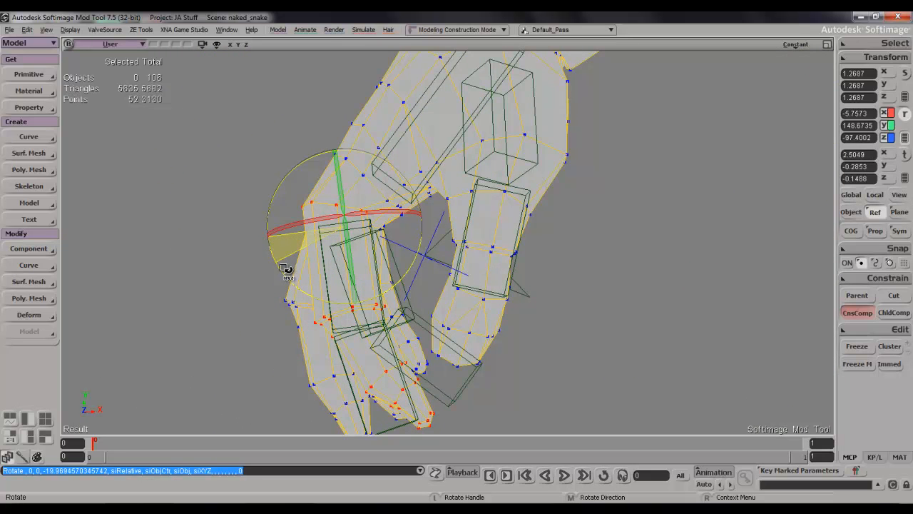
{"action": "key", "text": "v"}
{"action": "left_click_drag", "start_coordinate": [437, 354], "coordinate": [447, 355]}
{"action": "key", "text": "c"}
Step: Rotate the finger points about 5.1 degrees around the bone's X axis and move them about -0.08 along the view Z axis
{"action": "key", "text": "s"}
{"action": "right_click_drag", "start_coordinate": [448, 327], "coordinate": [483, 297]}
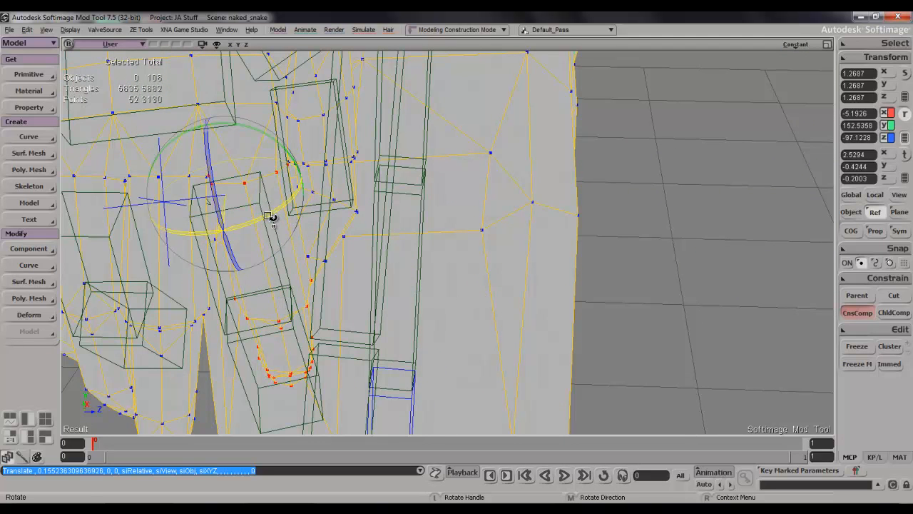
{"action": "left_click_drag", "start_coordinate": [269, 216], "coordinate": [265, 218]}
{"action": "key", "text": "s"}
{"action": "right_click_drag", "start_coordinate": [267, 217], "coordinate": [272, 214]}
{"action": "key", "text": "v"}
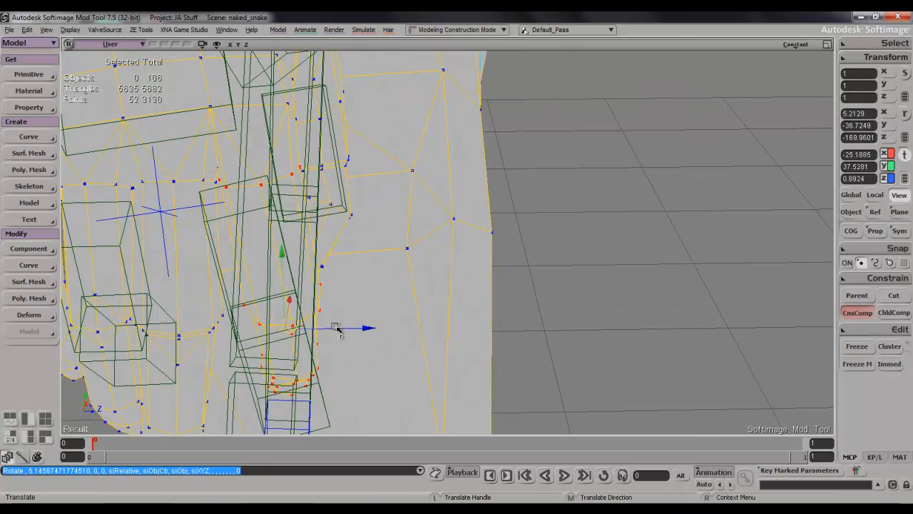
{"action": "left_click_drag", "start_coordinate": [357, 332], "coordinate": [361, 332]}
Step: Move the finger points about -0.02 in X and 0.05 in Z to centre them on the bone
{"action": "key", "text": "s"}
{"action": "right_click_drag", "start_coordinate": [361, 332], "coordinate": [276, 319]}
{"action": "key", "text": "v"}
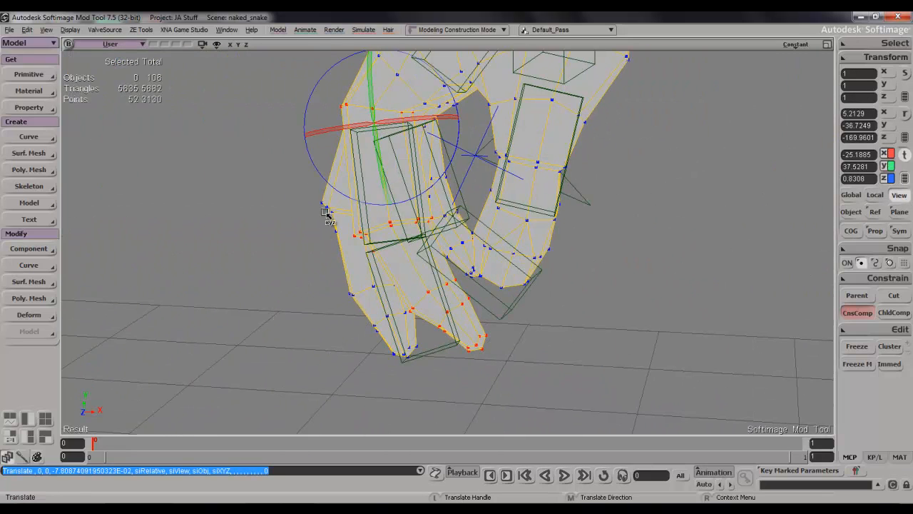
{"action": "key", "text": "s"}
{"action": "right_click_drag", "start_coordinate": [472, 277], "coordinate": [539, 353]}
{"action": "key", "text": "v"}
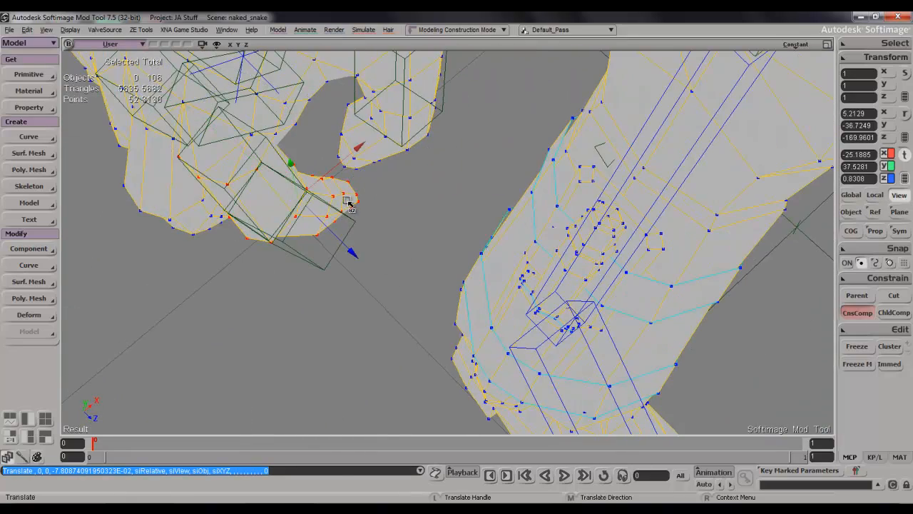
{"action": "left_click_drag", "start_coordinate": [347, 203], "coordinate": [350, 207]}
Step: Lengthen the finger by scaling its points about 1.11 along the bone's X axis
{"action": "key", "text": "s"}
{"action": "right_click_drag", "start_coordinate": [350, 208], "coordinate": [327, 238]}
{"action": "key", "text": "s"}
{"action": "middle_click_drag", "start_coordinate": [327, 236], "coordinate": [326, 229]}
{"action": "mouse_move", "coordinate": [326, 228]}
{"action": "right_mouse_down"}
{"action": "mouse_move", "coordinate": [320, 212]}
{"action": "mouse_move", "coordinate": [303, 221]}
{"action": "mouse_move", "coordinate": [326, 228]}
{"action": "right_mouse_up"}
{"action": "key", "text": "x"}
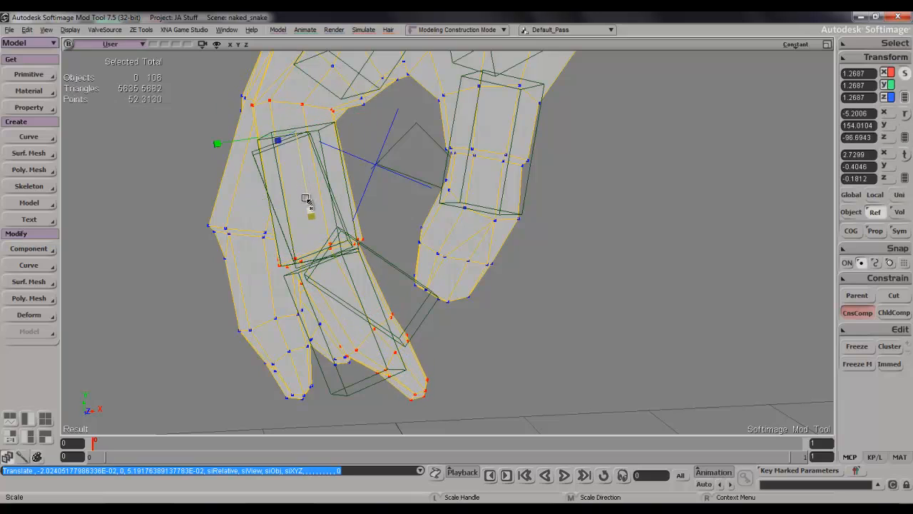
{"action": "left_click_drag", "start_coordinate": [306, 202], "coordinate": [307, 204]}
{"action": "key", "text": "c"}
Step: Select the finger's outer points by growing from the fingertip, and undo the last enlargement of the selection
{"action": "key", "text": "s"}
{"action": "right_click_drag", "start_coordinate": [307, 204], "coordinate": [308, 284]}
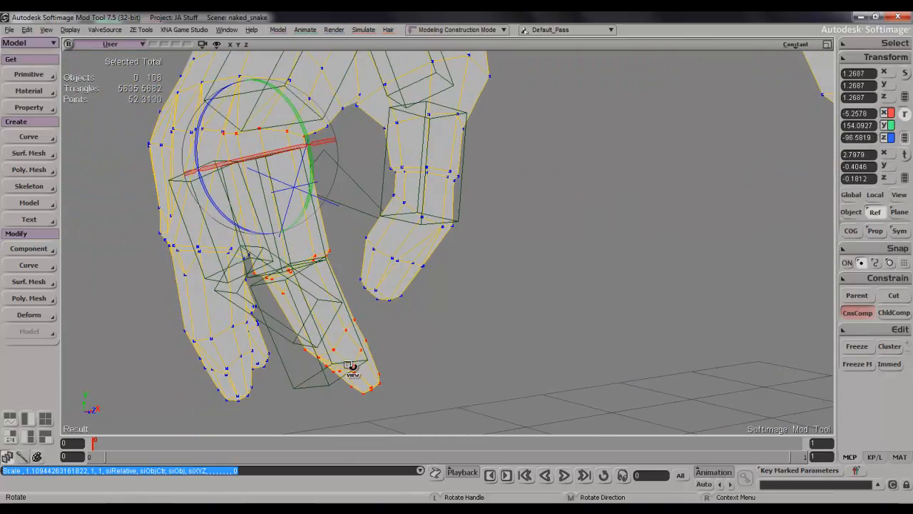
{"action": "key", "text": "t"}
{"action": "left_click_drag", "start_coordinate": [337, 397], "coordinate": [333, 408]}
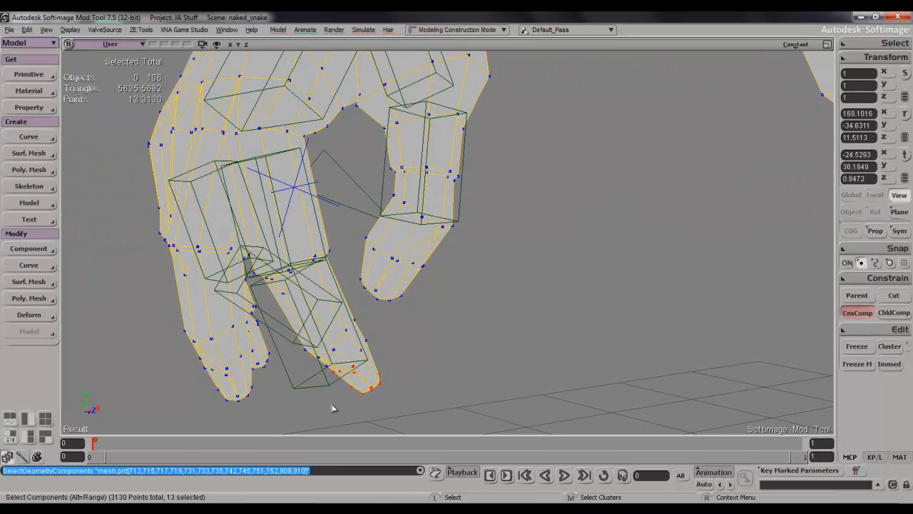
{"action": "key", "text": "shift+equal"}
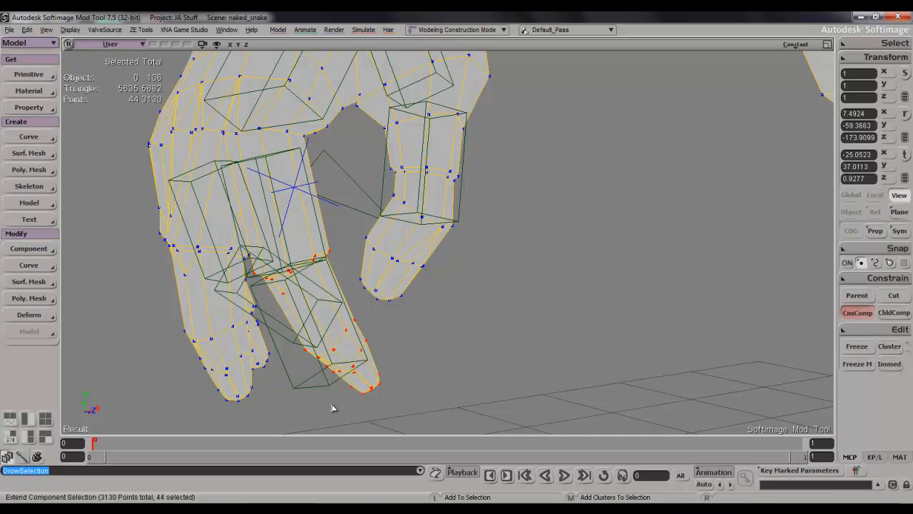
{"action": "key", "text": "s"}
{"action": "right_click_drag", "start_coordinate": [343, 378], "coordinate": [318, 383]}
{"action": "key", "text": "ctrl+z"}
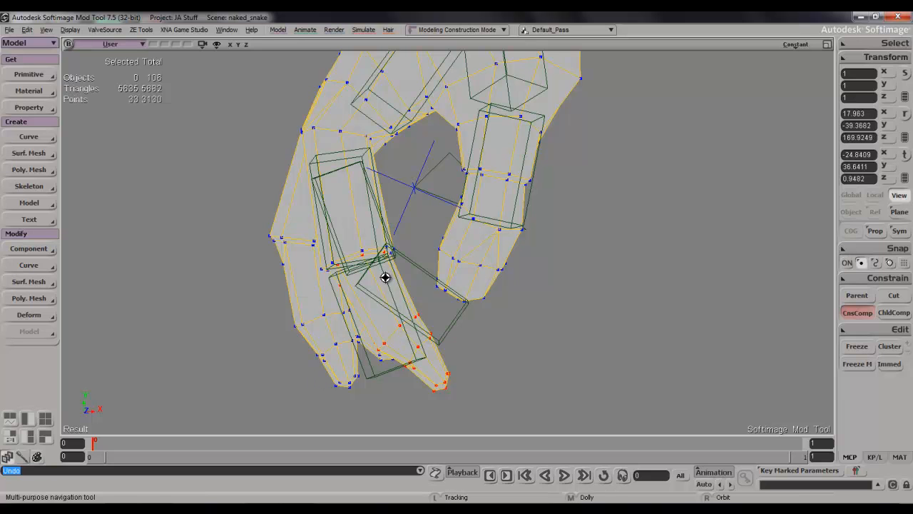
{"action": "key", "text": "r"}
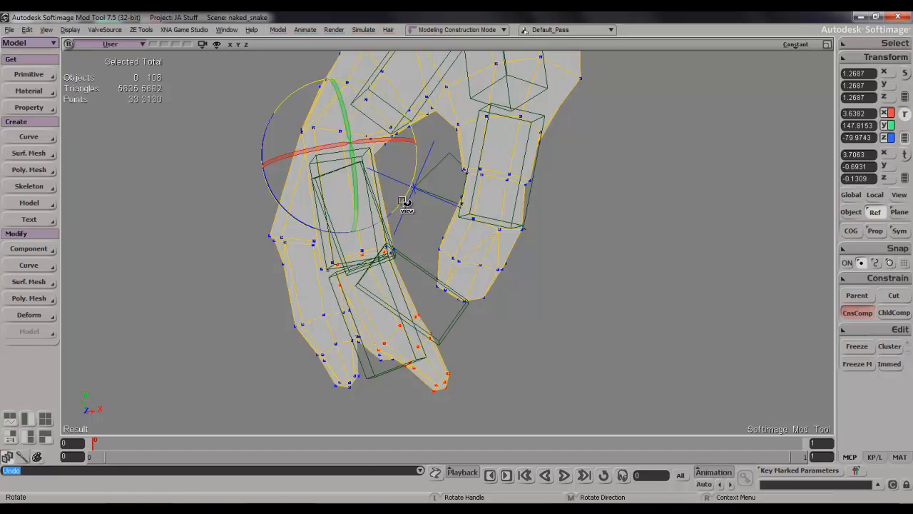
{"action": "left_click_drag", "start_coordinate": [404, 200], "coordinate": [406, 206]}
{"action": "key", "text": "ctrl+z"}
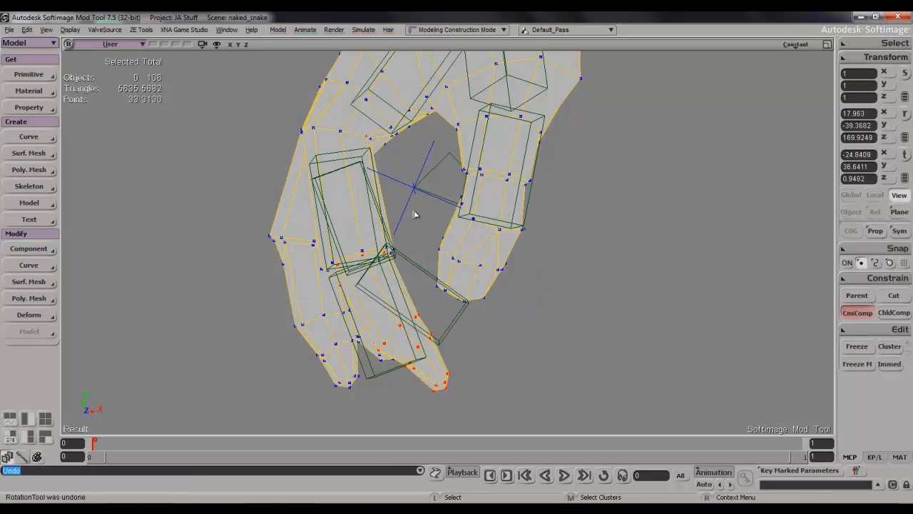
Step: Set the index finger's outer bone r_d2_j2 as the transform reference, and undo a trial rotation of the selected points
{"action": "key", "text": "c"}
{"action": "right_click", "coordinate": [875, 212]}
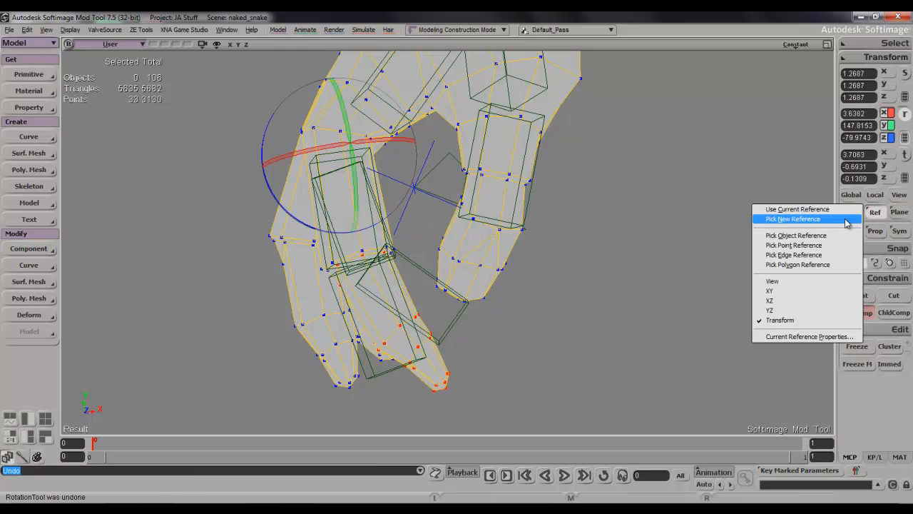
{"action": "left_click", "coordinate": [801, 237]}
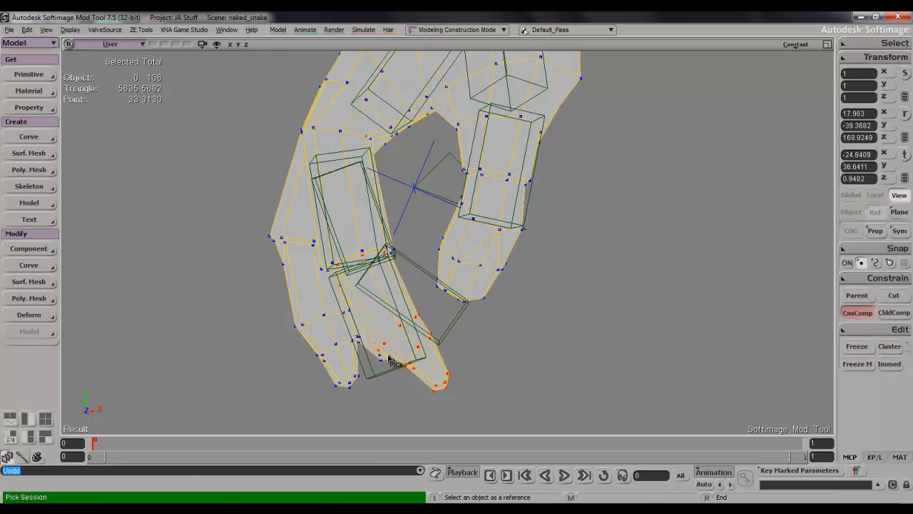
{"action": "left_click", "coordinate": [380, 377]}
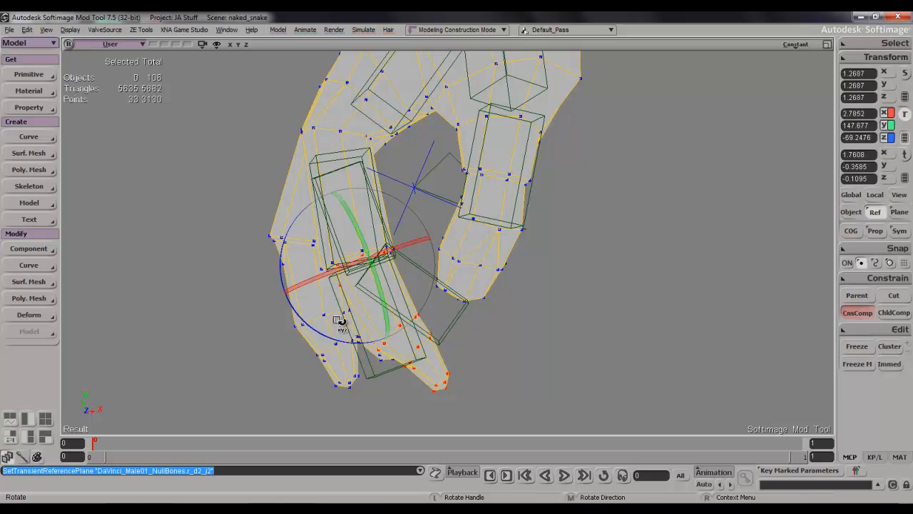
{"action": "left_click_drag", "start_coordinate": [325, 335], "coordinate": [314, 333]}
{"action": "key", "text": "ctrl+z"}
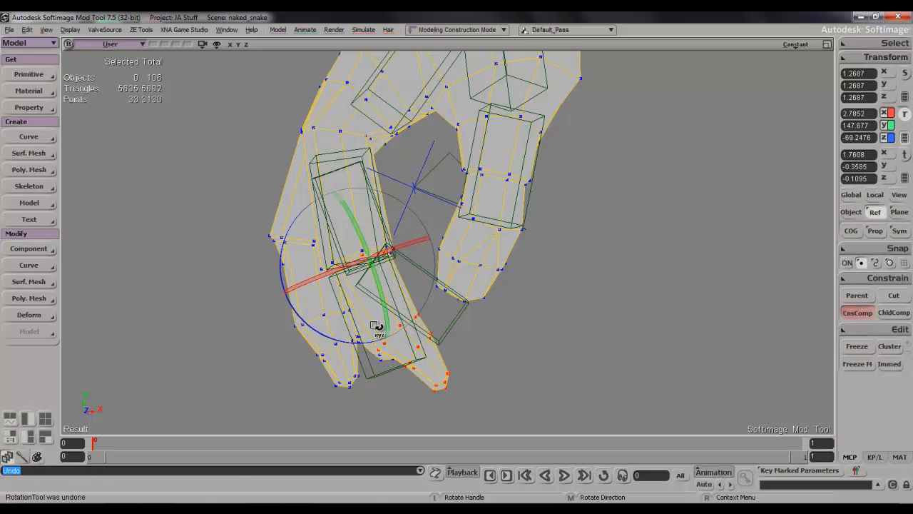
Step: Deselect the points around the index finger's middle joint and rotate the remaining fingertip points around the bone's Z axis to align with it
{"action": "key", "text": "t"}
{"action": "left_click_drag", "start_coordinate": [306, 234], "coordinate": [448, 308], "text": "ctrl+shift"}
{"action": "key", "text": "r"}
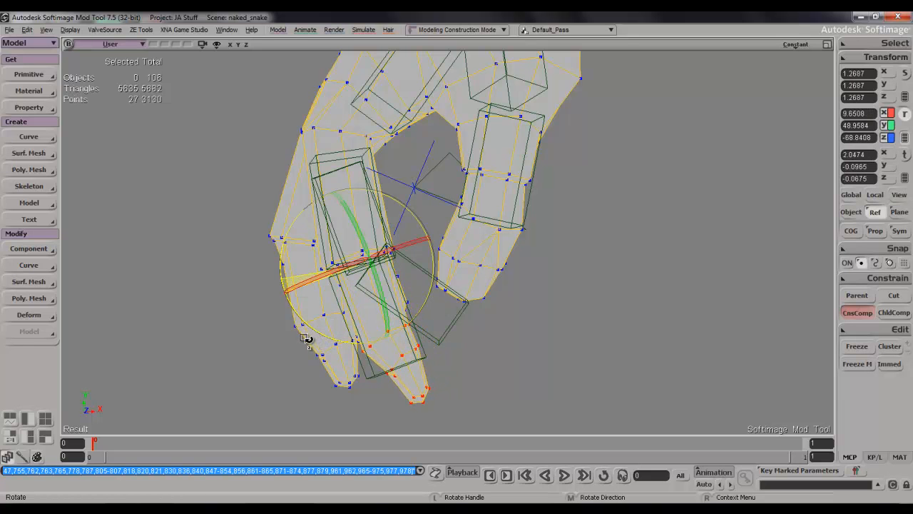
{"action": "left_click_drag", "start_coordinate": [305, 339], "coordinate": [307, 335]}
Step: Select the middle finger's points by growing the selection from the fingertip up to the knuckle
{"action": "key", "text": "s"}
{"action": "right_click_drag", "start_coordinate": [307, 334], "coordinate": [319, 299]}
{"action": "scroll", "coordinate": [379, 326], "scroll_direction": "down", "scroll_amount": 3}
{"action": "key", "text": "s"}
{"action": "key", "text": "t"}
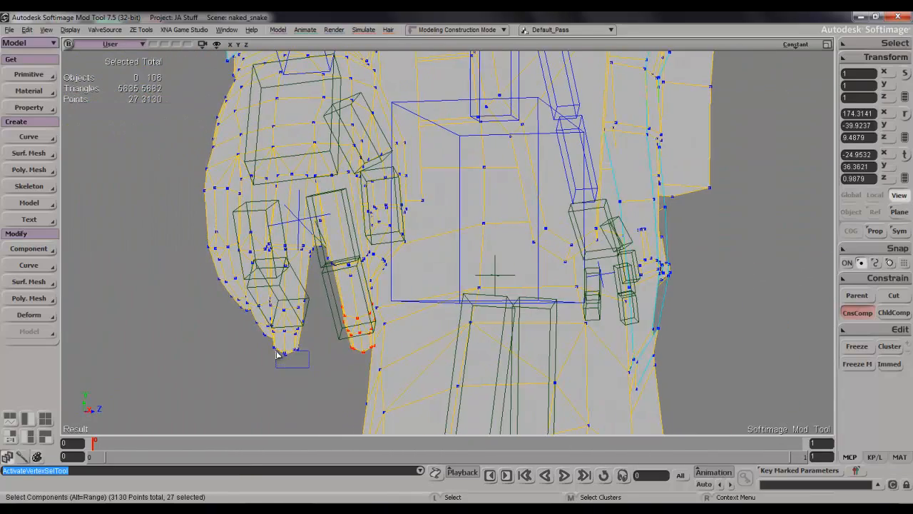
{"action": "left_click_drag", "start_coordinate": [277, 355], "coordinate": [278, 354]}
{"action": "key", "text": "plus"}
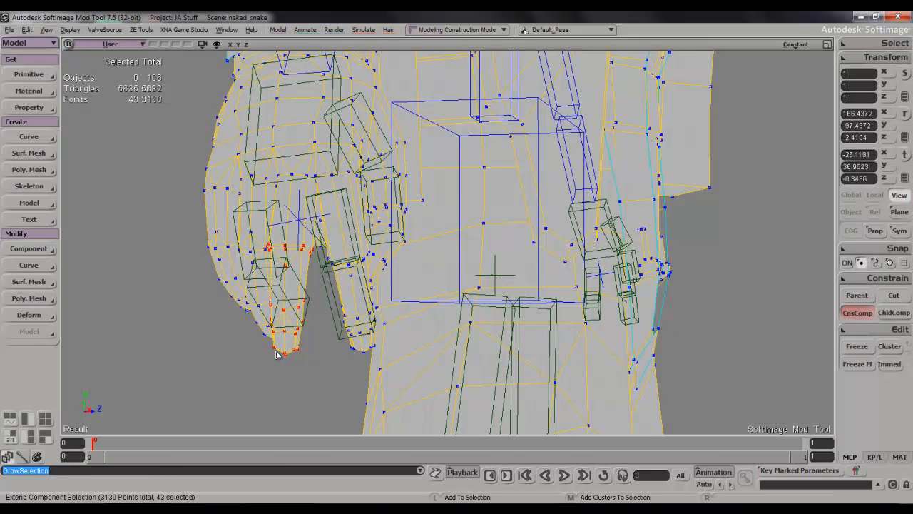
{"action": "key", "text": "s"}
{"action": "right_click_drag", "start_coordinate": [325, 235], "coordinate": [332, 272]}
{"action": "key", "text": "s"}
{"action": "key", "text": "s"}
Step: Using bone r_d4_j1 as reference, rotate the middle finger's points about 10.9 degrees in Y and -27.8 degrees in Z
{"action": "key", "text": "c"}
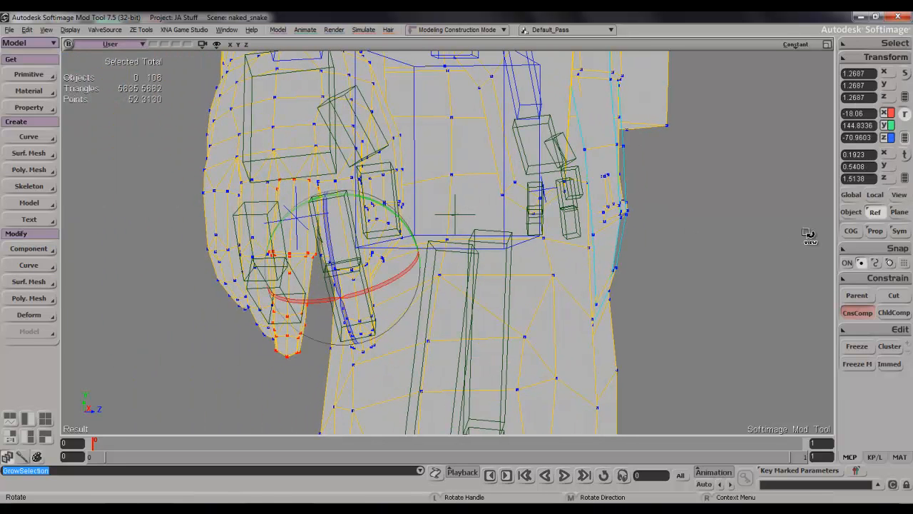
{"action": "right_click", "coordinate": [875, 212]}
{"action": "left_click", "coordinate": [791, 235]}
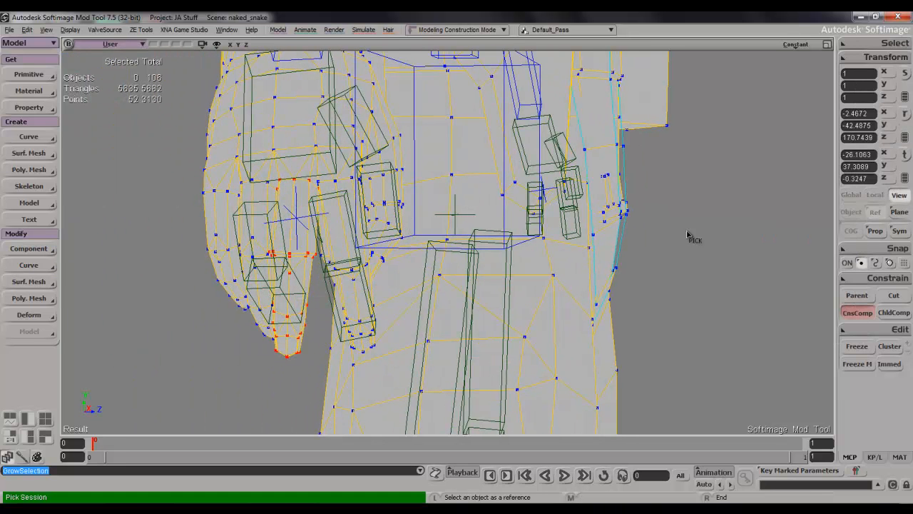
{"action": "left_click", "coordinate": [251, 217]}
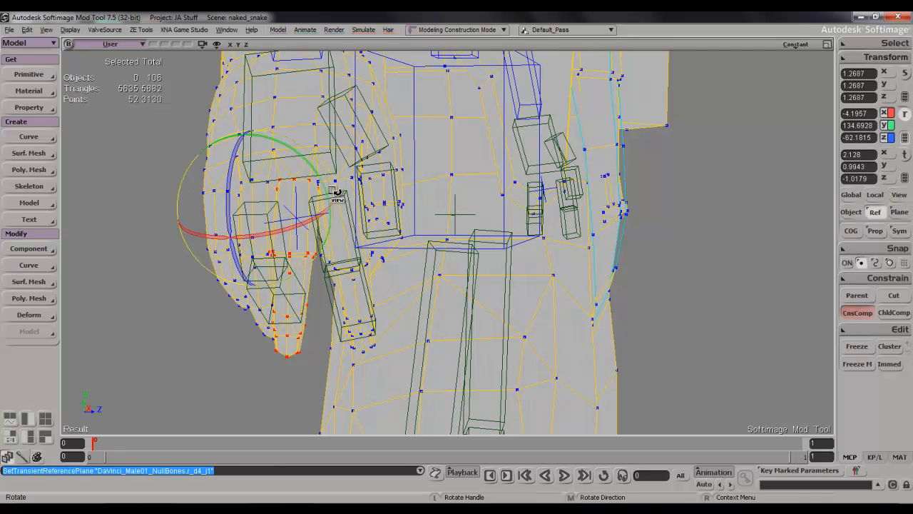
{"action": "left_click_drag", "start_coordinate": [329, 194], "coordinate": [323, 175]}
{"action": "key", "text": "s"}
{"action": "right_click_drag", "start_coordinate": [322, 174], "coordinate": [254, 187]}
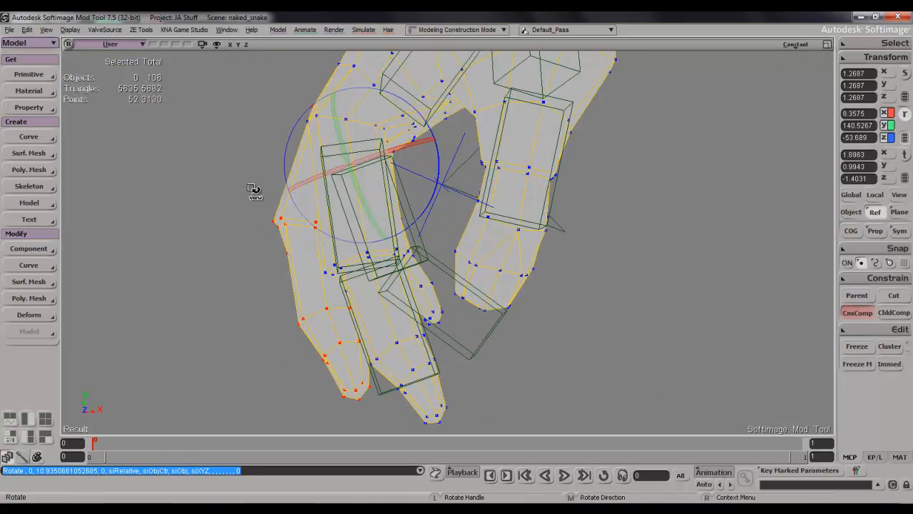
{"action": "left_click_drag", "start_coordinate": [285, 154], "coordinate": [283, 192]}
Step: Move the middle finger's points along the view X axis to improve their position in the hand
{"action": "key", "text": "s"}
{"action": "right_click_drag", "start_coordinate": [283, 191], "coordinate": [461, 269]}
{"action": "key", "text": "c"}
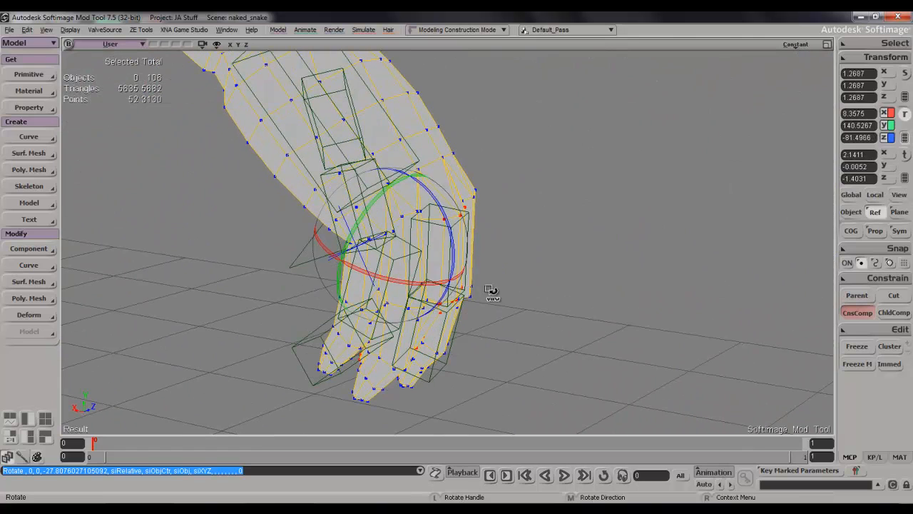
{"action": "key", "text": "v"}
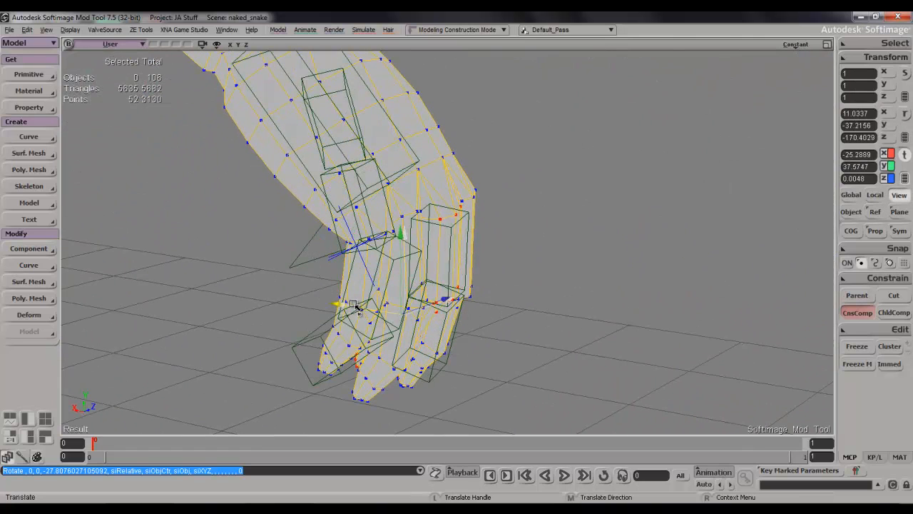
{"action": "key", "text": "s"}
{"action": "right_click_drag", "start_coordinate": [347, 304], "coordinate": [281, 295]}
Step: Select the ring finger's points by growing the selection from the fingertip up to the knuckle
{"action": "key", "text": "space"}
{"action": "key", "text": "t"}
{"action": "left_click_drag", "start_coordinate": [233, 335], "coordinate": [233, 335]}
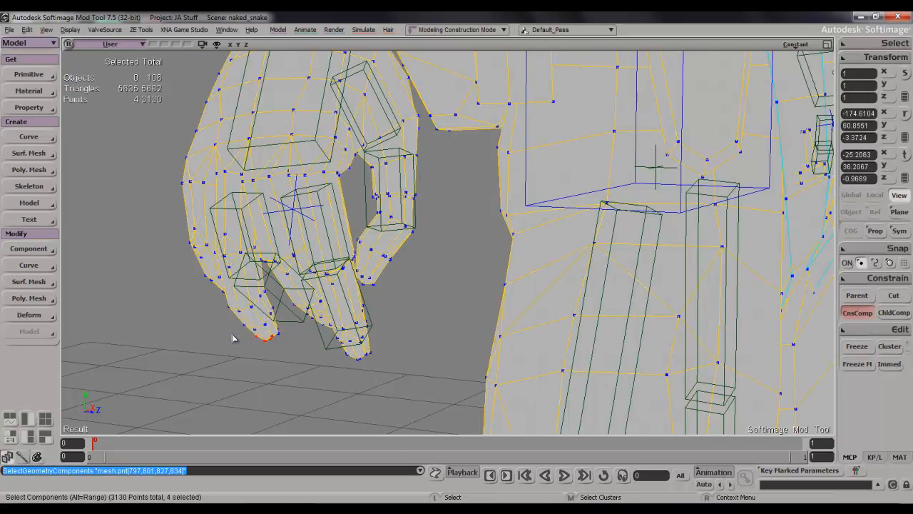
{"action": "key", "text": "plus"}
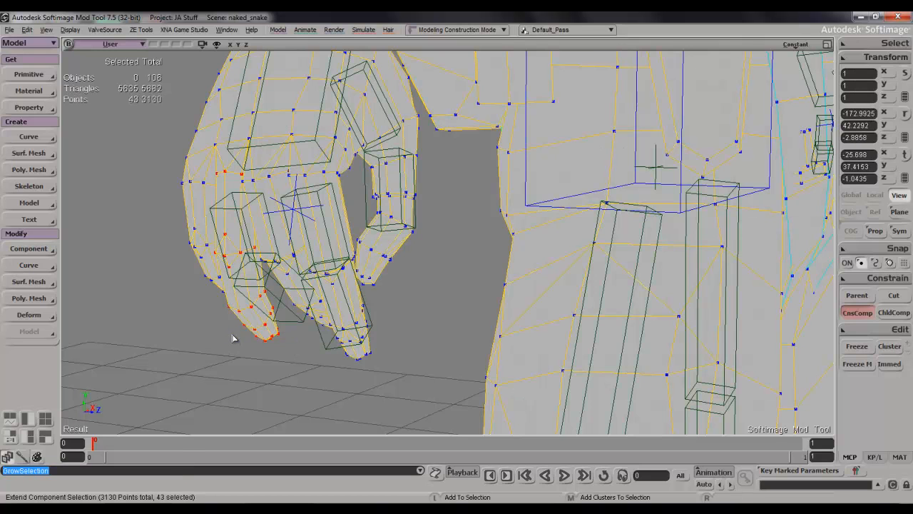
Step: Rotate the ring finger's points about -21.6 degrees around the reference bone's Z axis
{"action": "key", "text": "s"}
{"action": "right_click_drag", "start_coordinate": [238, 297], "coordinate": [307, 175]}
{"action": "key", "text": "c"}
{"action": "key", "text": "s"}
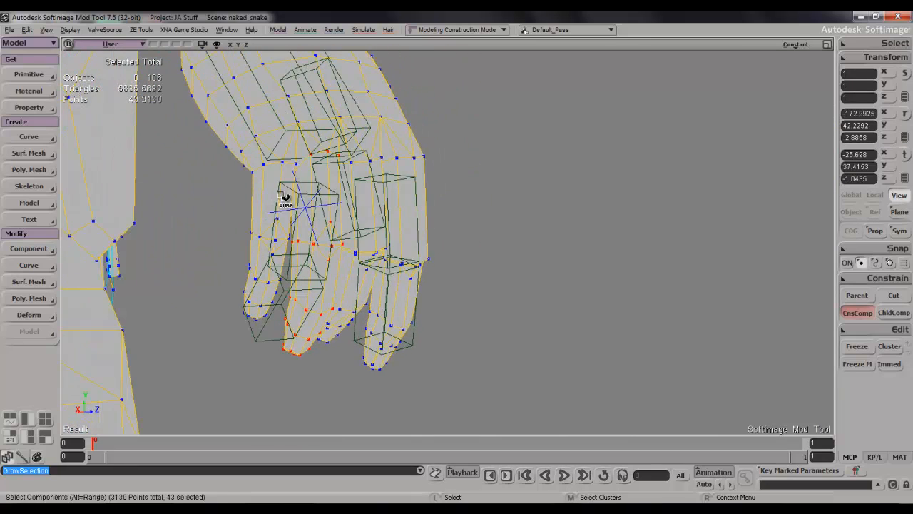
{"action": "key", "text": "c"}
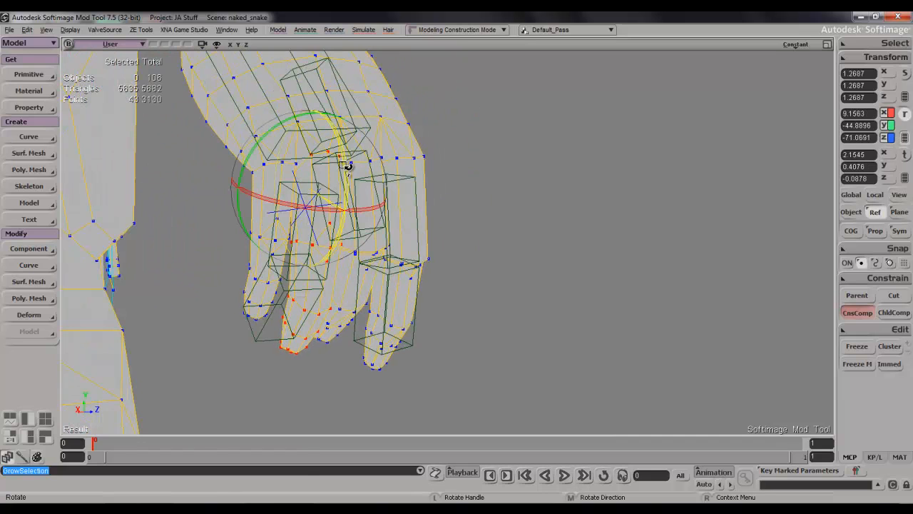
{"action": "left_click_drag", "start_coordinate": [345, 173], "coordinate": [338, 191]}
Step: Reselect the middle finger by growing from its fingertip, and undo the last enlargement of the selection
{"action": "key", "text": "s"}
{"action": "right_click_drag", "start_coordinate": [335, 190], "coordinate": [221, 211]}
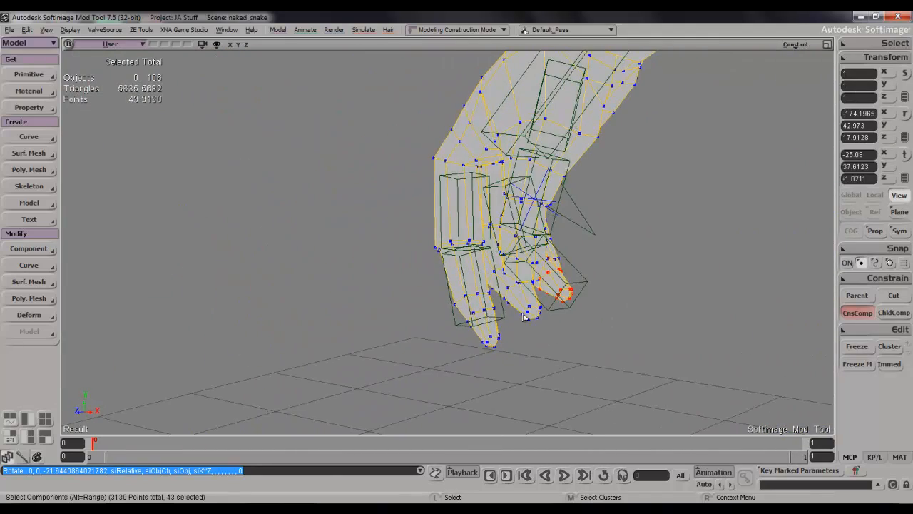
{"action": "key", "text": "space"}
{"action": "key", "text": "t"}
{"action": "left_click_drag", "start_coordinate": [533, 308], "coordinate": [524, 308]}
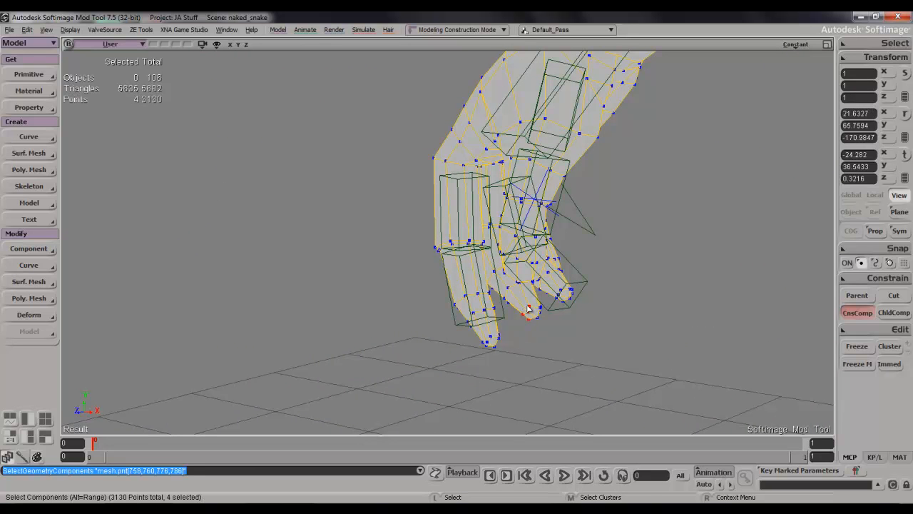
{"action": "key", "text": "shift+plus"}
{"action": "left_click", "coordinate": [528, 308], "text": "shift"}
{"action": "middle_click_drag", "start_coordinate": [530, 309], "coordinate": [576, 293]}
{"action": "scroll", "coordinate": [640, 295], "scroll_direction": "up", "scroll_amount": 5}
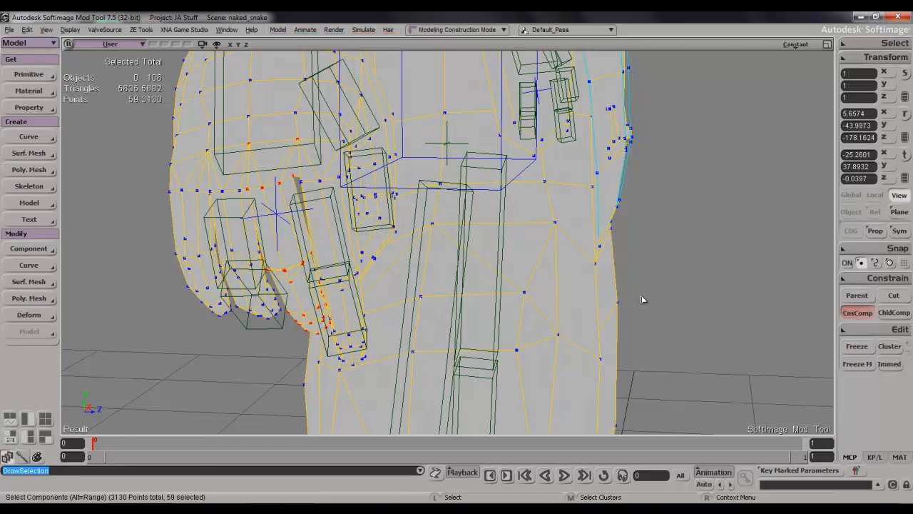
{"action": "key", "text": "ctrl+z"}
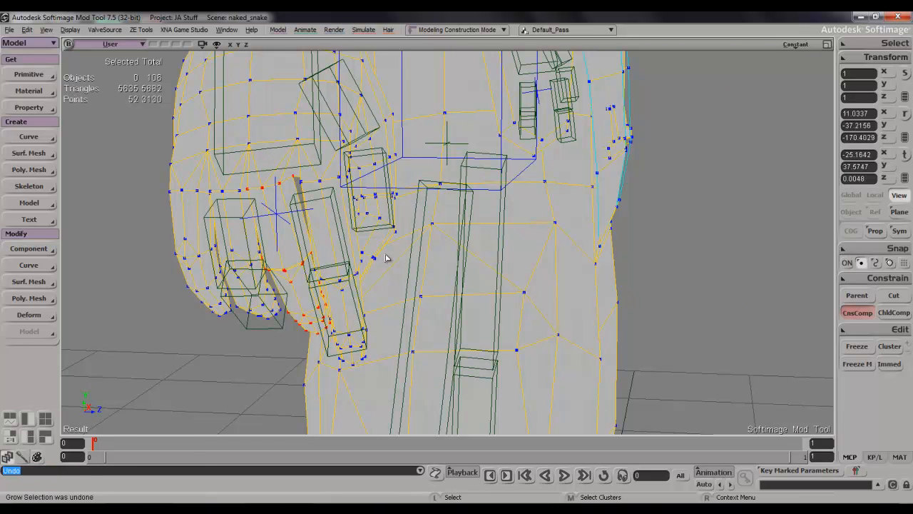
Step: Undo a trial lengthening, deselect the middle finger's knuckle points, and scale the rest about 1.084 along the reference X axis
{"action": "key", "text": "x"}
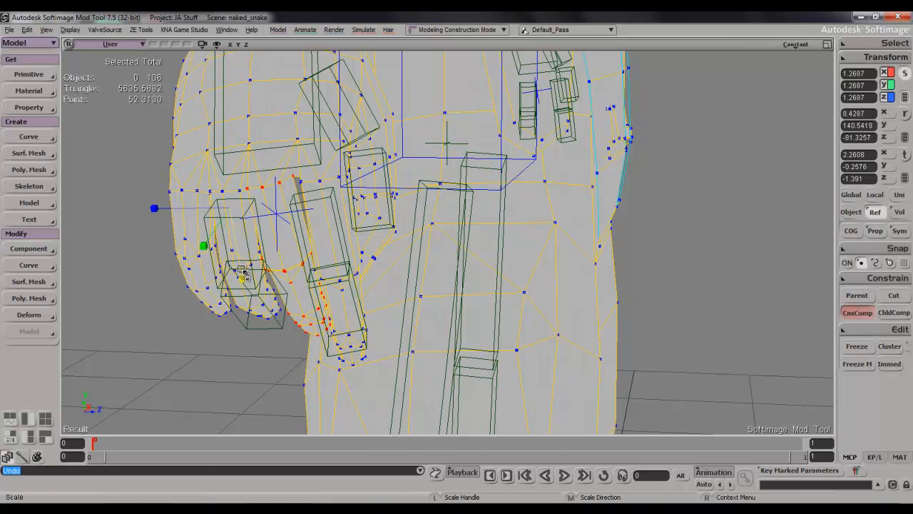
{"action": "key", "text": "ctrl+z"}
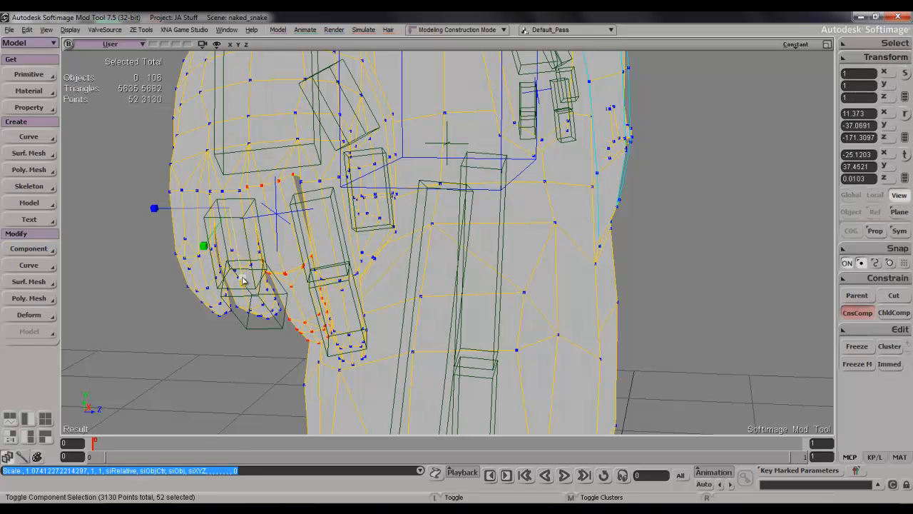
{"action": "left_click_drag", "start_coordinate": [233, 167], "coordinate": [327, 213], "text": "ctrl+shift"}
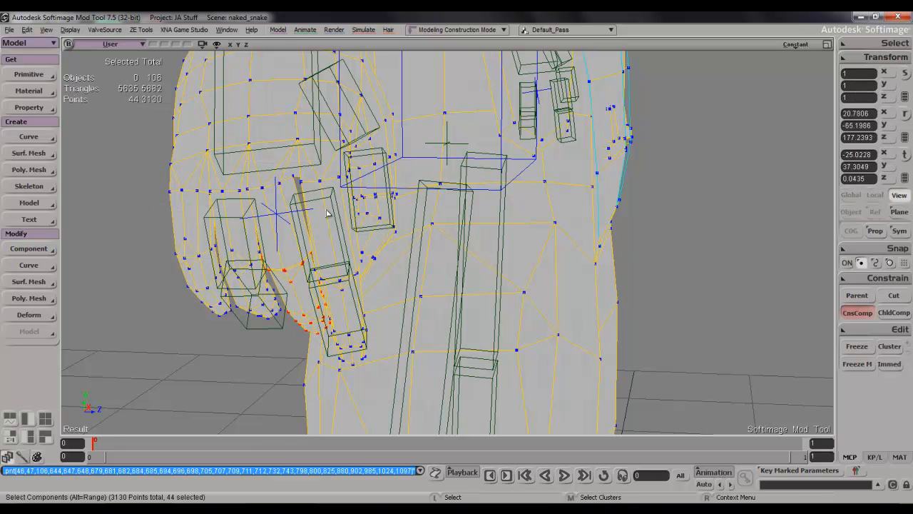
{"action": "key", "text": "x"}
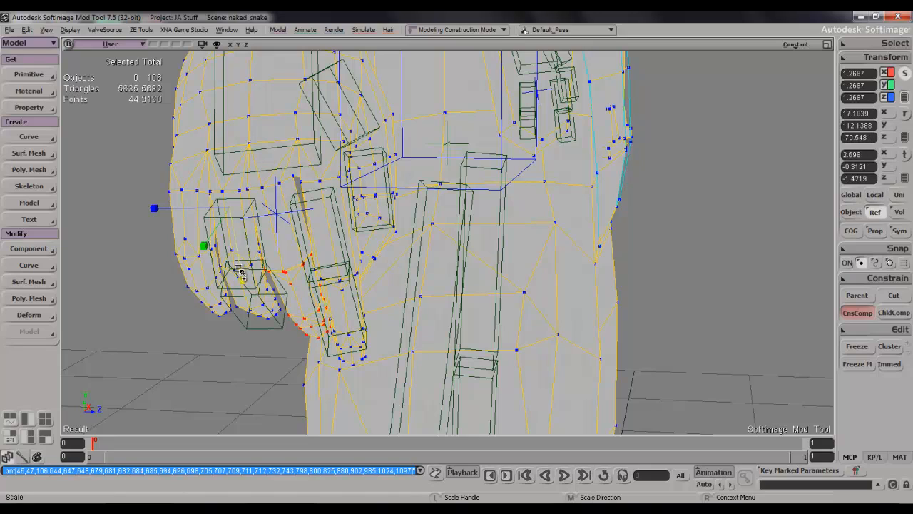
{"action": "left_click_drag", "start_coordinate": [240, 275], "coordinate": [246, 276]}
Step: Lengthen the middle finger further by scaling its points about 1.034 along the reference X axis
{"action": "key", "text": "s"}
{"action": "right_click_drag", "start_coordinate": [289, 271], "coordinate": [214, 267]}
{"action": "key", "text": "c"}
{"action": "key", "text": "x"}
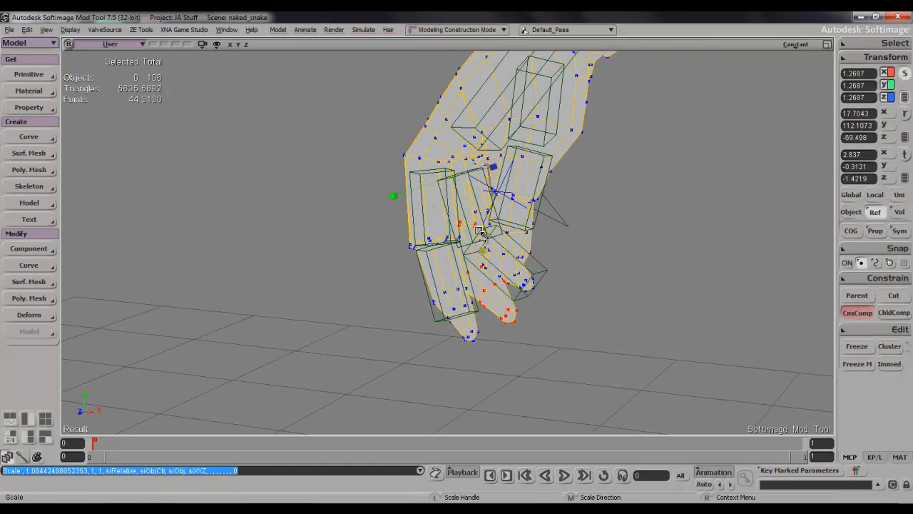
{"action": "key", "text": "s"}
{"action": "right_click_drag", "start_coordinate": [482, 238], "coordinate": [578, 216]}
Step: Select the ring finger's points by growing from the fingertip, and remove the knuckle points from the selection
{"action": "key", "text": "space"}
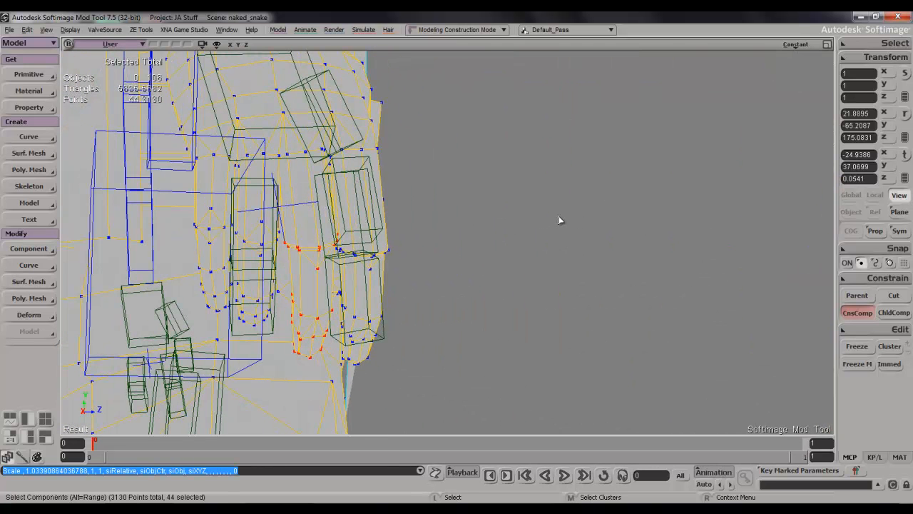
{"action": "key", "text": "s"}
{"action": "right_click_drag", "start_coordinate": [388, 305], "coordinate": [407, 295]}
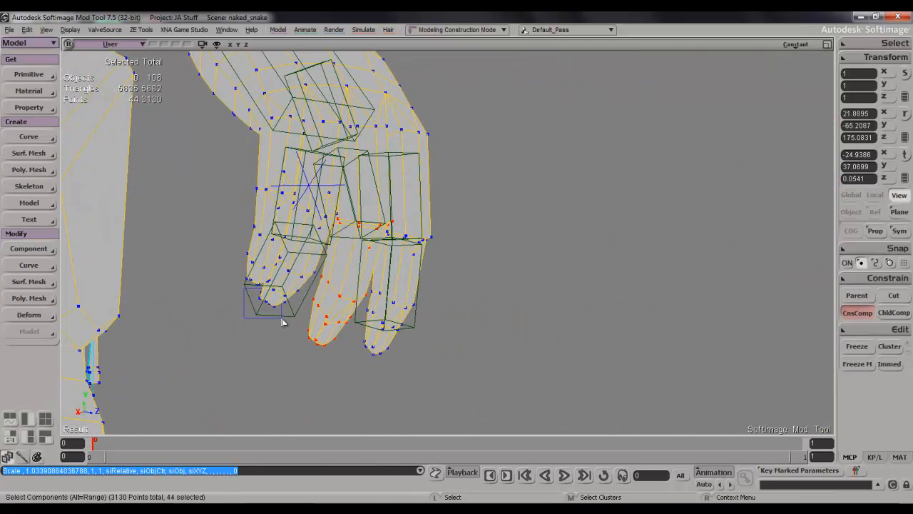
{"action": "key", "text": "shift+plus"}
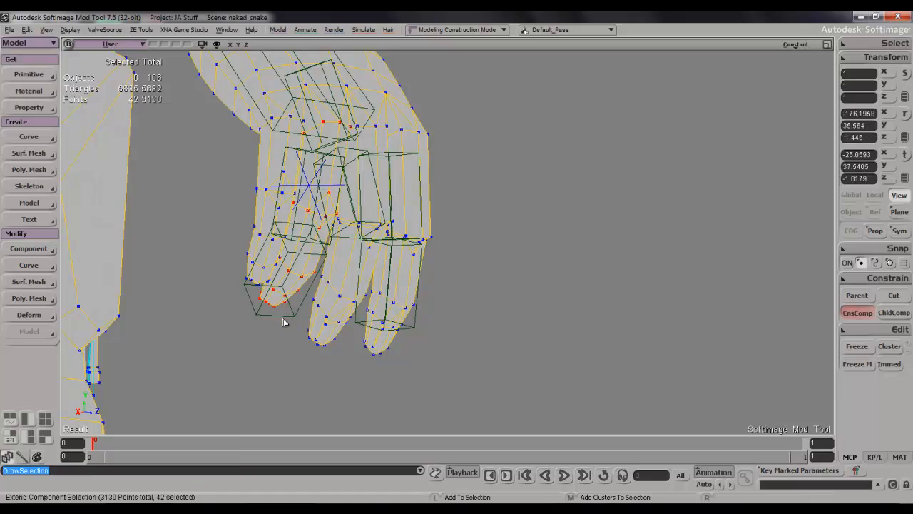
{"action": "key", "text": "s"}
{"action": "right_click_drag", "start_coordinate": [302, 266], "coordinate": [266, 284]}
{"action": "left_click_drag", "start_coordinate": [285, 222], "coordinate": [284, 220], "text": "ctrl+shift"}
Step: Lengthen the ring finger by scaling its points about 1.397 along the reference X axis
{"action": "key", "text": "s"}
{"action": "mouse_move", "coordinate": [271, 209]}
{"action": "right_mouse_down"}
{"action": "mouse_move", "coordinate": [288, 210]}
{"action": "mouse_move", "coordinate": [293, 190]}
{"action": "mouse_move", "coordinate": [288, 209]}
{"action": "right_mouse_up"}
{"action": "key", "text": "x"}
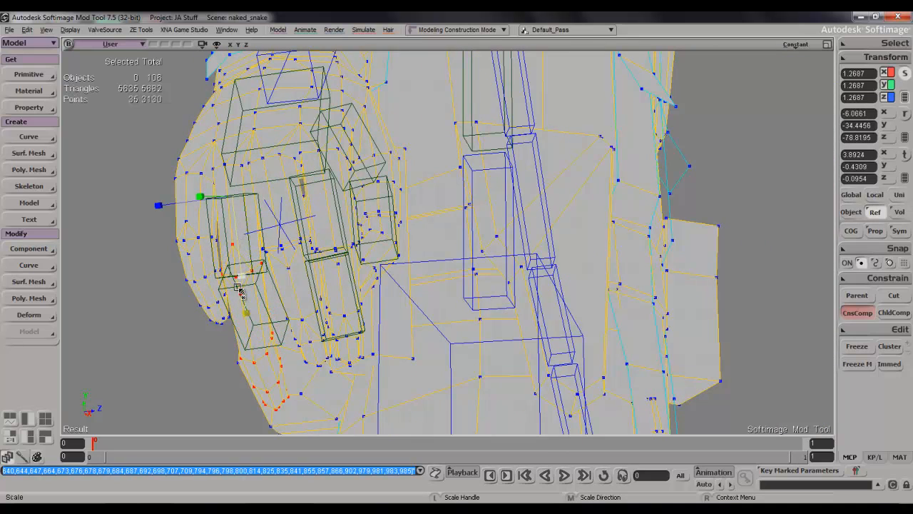
{"action": "left_click_drag", "start_coordinate": [241, 279], "coordinate": [244, 284]}
Step: Leave point selection and deselect everything to inspect the hand against the bones
{"action": "key", "text": "s"}
{"action": "right_click_drag", "start_coordinate": [244, 284], "coordinate": [381, 314]}
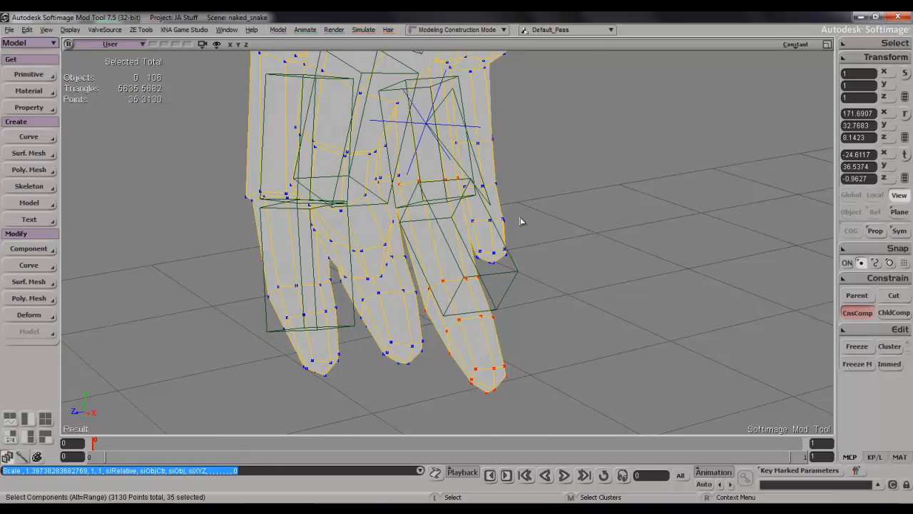
{"action": "left_click", "coordinate": [547, 293]}
{"action": "key", "text": "s"}
{"action": "left_click_drag", "start_coordinate": [544, 171], "coordinate": [560, 275]}
{"action": "key", "text": "space"}
{"action": "left_click", "coordinate": [569, 336]}
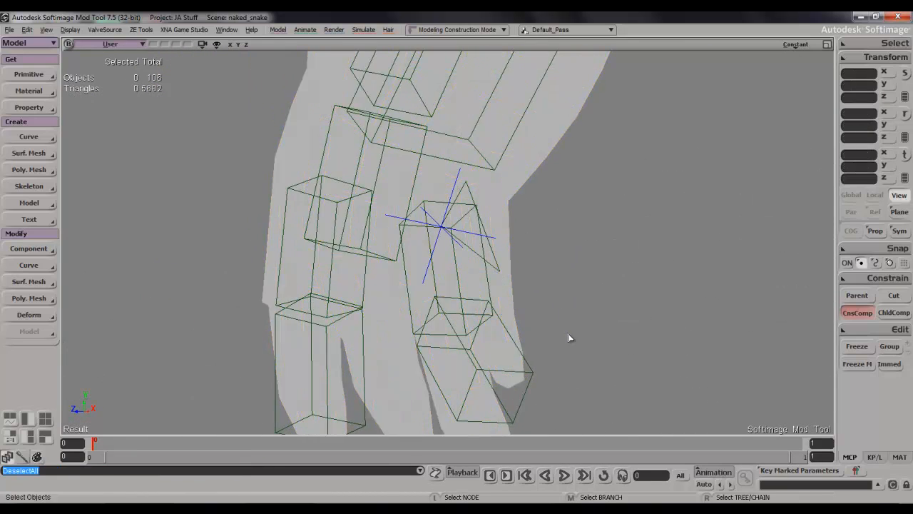
Step: Switch the viewport shading to Textured Decal and bring the hand's fingers and bones into view
{"action": "right_click_drag", "start_coordinate": [567, 332], "coordinate": [587, 314]}
{"action": "left_click", "coordinate": [794, 44]}
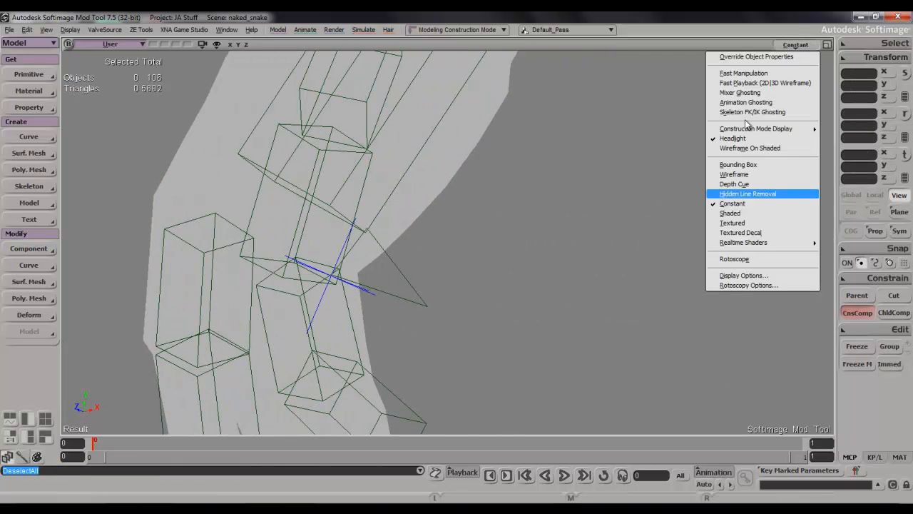
{"action": "left_click", "coordinate": [749, 236]}
{"action": "left_click_drag", "start_coordinate": [499, 322], "coordinate": [498, 160]}
{"action": "right_click_drag", "start_coordinate": [498, 160], "coordinate": [467, 224]}
{"action": "middle_click_drag", "start_coordinate": [466, 224], "coordinate": [548, 222]}
{"action": "key", "text": "s"}
{"action": "right_click_drag", "start_coordinate": [548, 222], "coordinate": [434, 252]}
{"action": "left_click_drag", "start_coordinate": [434, 251], "coordinate": [353, 281]}
{"action": "right_click_drag", "start_coordinate": [434, 296], "coordinate": [288, 347]}
Step: Select the character mesh and select the gloved ring finger's points by growing the selection from its fingertip
{"action": "left_click", "coordinate": [213, 369]}
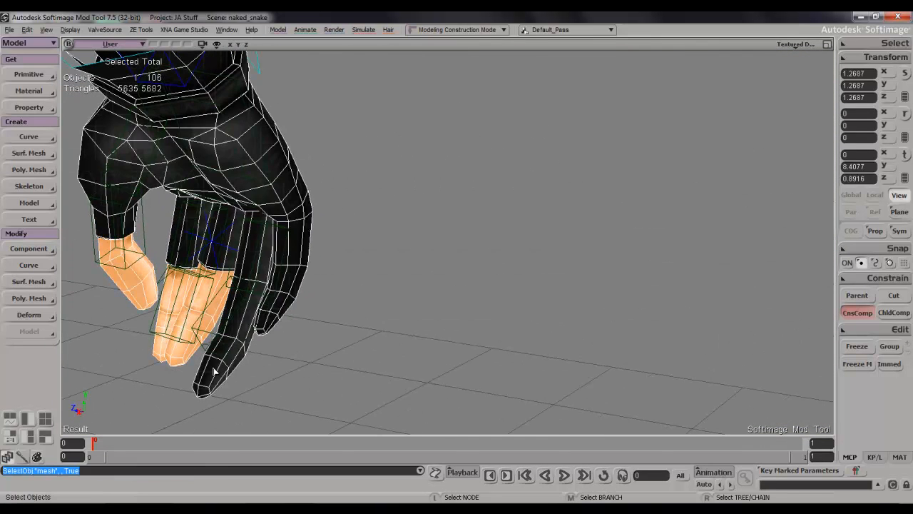
{"action": "key", "text": "r"}
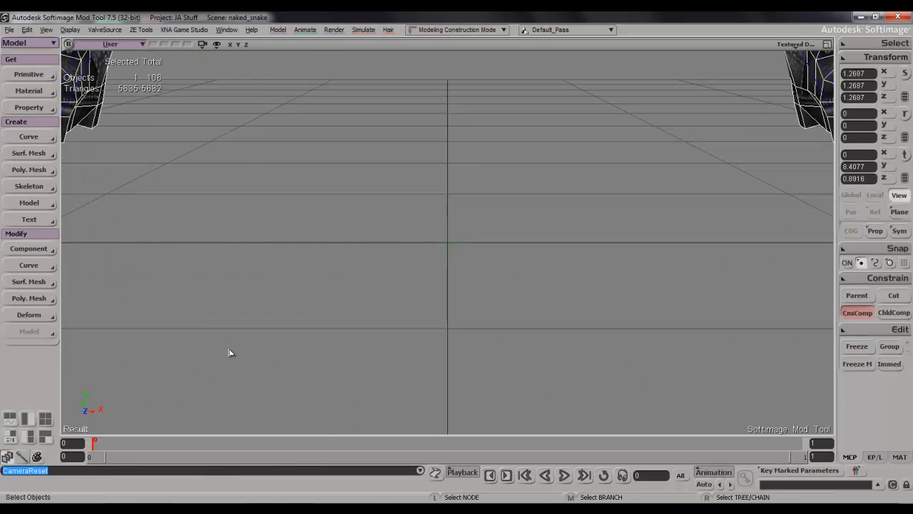
{"action": "key", "text": "alt+z"}
{"action": "key", "text": "s"}
{"action": "left_click_drag", "start_coordinate": [313, 275], "coordinate": [372, 233]}
{"action": "scroll", "coordinate": [372, 232], "scroll_direction": "up", "scroll_amount": 2}
{"action": "key", "text": "t"}
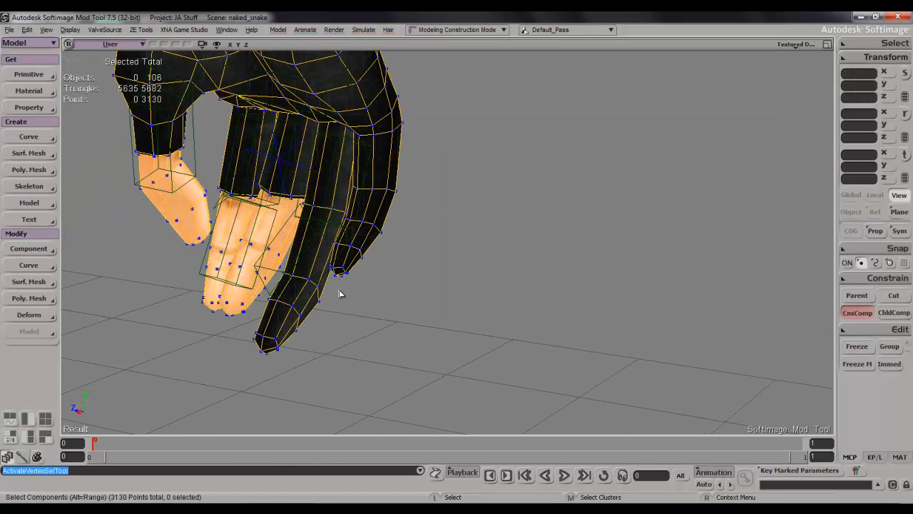
{"action": "left_click_drag", "start_coordinate": [240, 338], "coordinate": [240, 338]}
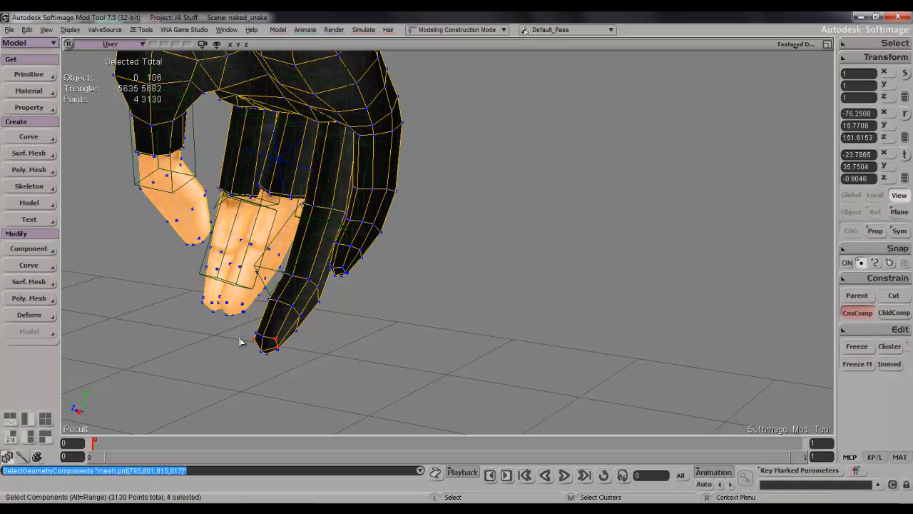
{"action": "key", "text": "shift+plus"}
{"action": "key", "text": "shift+plus"}
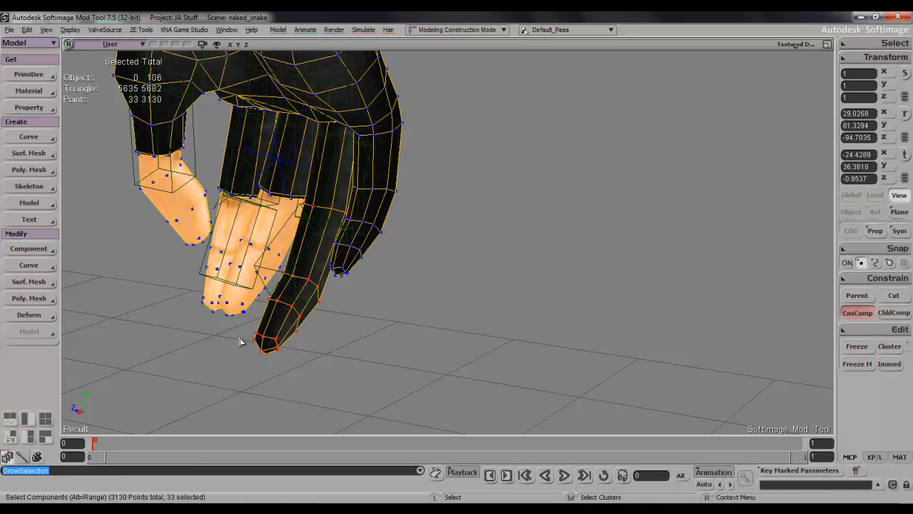
Step: Remove the points nearest the knuckle from the ring finger's selection, keeping only the outer part of the finger
{"action": "key", "text": "f"}
{"action": "key", "text": "s"}
{"action": "right_click_drag", "start_coordinate": [458, 286], "coordinate": [462, 230]}
{"action": "scroll", "coordinate": [503, 250], "scroll_direction": "down", "scroll_amount": 2}
{"action": "left_click_drag", "start_coordinate": [424, 144], "coordinate": [545, 218], "text": "ctrl+shift"}
{"action": "key", "text": "s"}
{"action": "right_click_drag", "start_coordinate": [543, 216], "coordinate": [622, 220]}
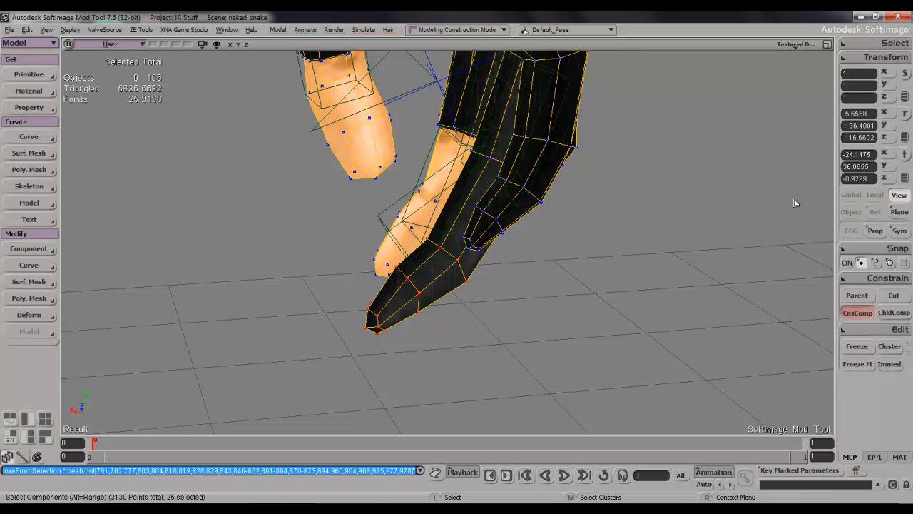
Step: Rotate the ring finger's selected points about -19.02° around Z, using the r_d4_j2 bone as the object reference
{"action": "key", "text": "v"}
{"action": "right_click", "coordinate": [879, 213]}
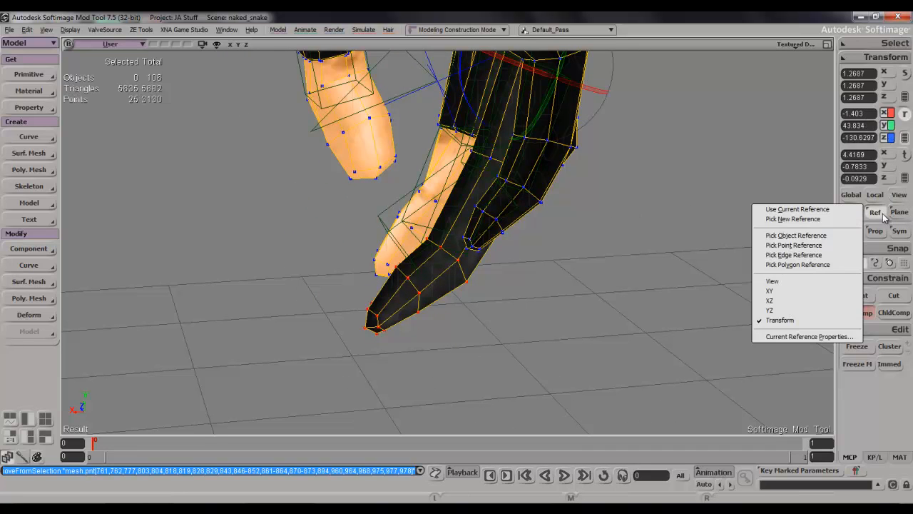
{"action": "left_click", "coordinate": [812, 237]}
{"action": "left_click", "coordinate": [400, 222]}
{"action": "right_click_drag", "start_coordinate": [399, 222], "coordinate": [462, 192]}
{"action": "left_click_drag", "start_coordinate": [463, 187], "coordinate": [467, 161]}
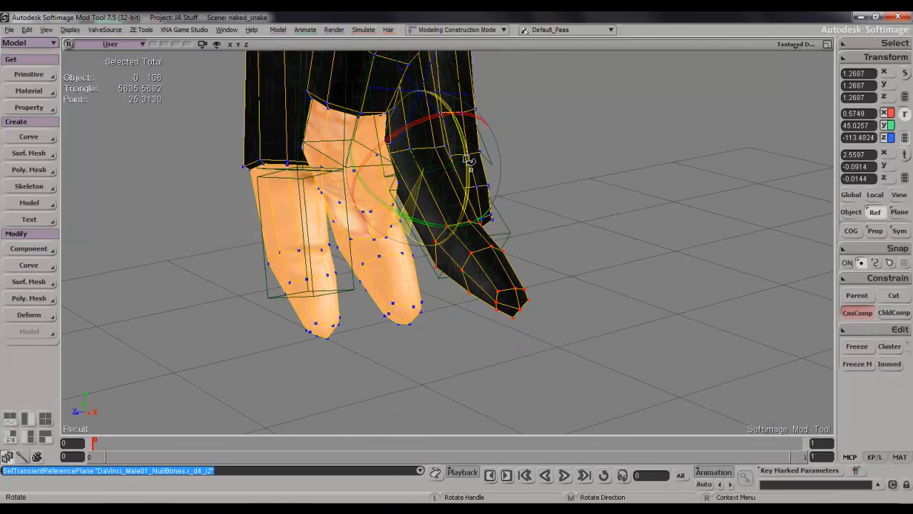
Step: Lengthen the outer ring finger by scaling its points about 1.016 along the reference X axis, and fine-tune the scale
{"action": "key", "text": "x"}
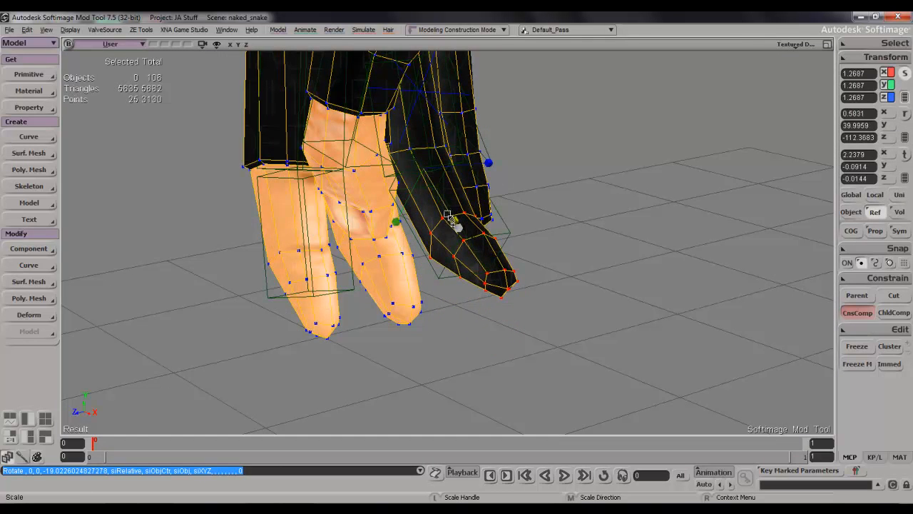
{"action": "left_click_drag", "start_coordinate": [458, 231], "coordinate": [462, 230]}
{"action": "key", "text": "c"}
{"action": "key", "text": "s"}
{"action": "right_click_drag", "start_coordinate": [463, 230], "coordinate": [525, 169]}
{"action": "key", "text": "x"}
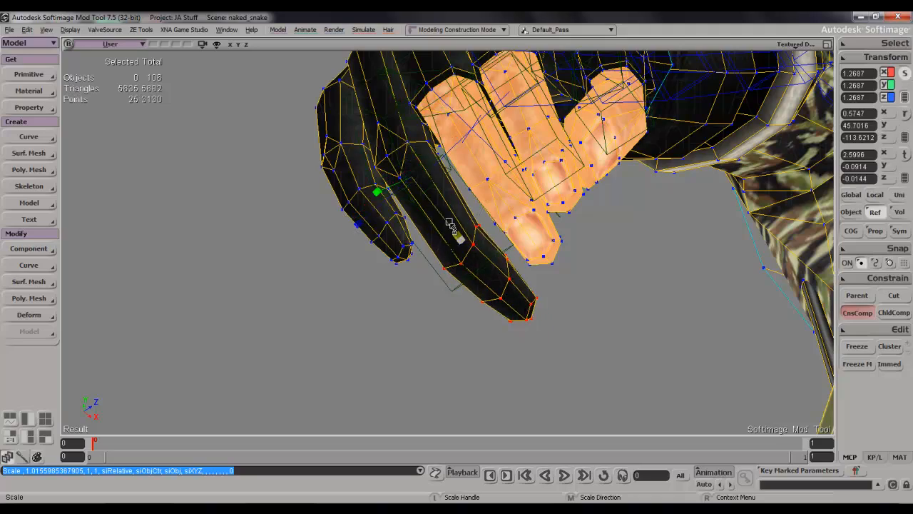
{"action": "left_click_drag", "start_coordinate": [444, 219], "coordinate": [441, 218]}
{"action": "key", "text": "s"}
{"action": "right_click_drag", "start_coordinate": [442, 217], "coordinate": [760, 215]}
Step: Select the bare middle finger's points by growing from its fingertip, and undo the last growth that reaches into the hand
{"action": "key", "text": "space"}
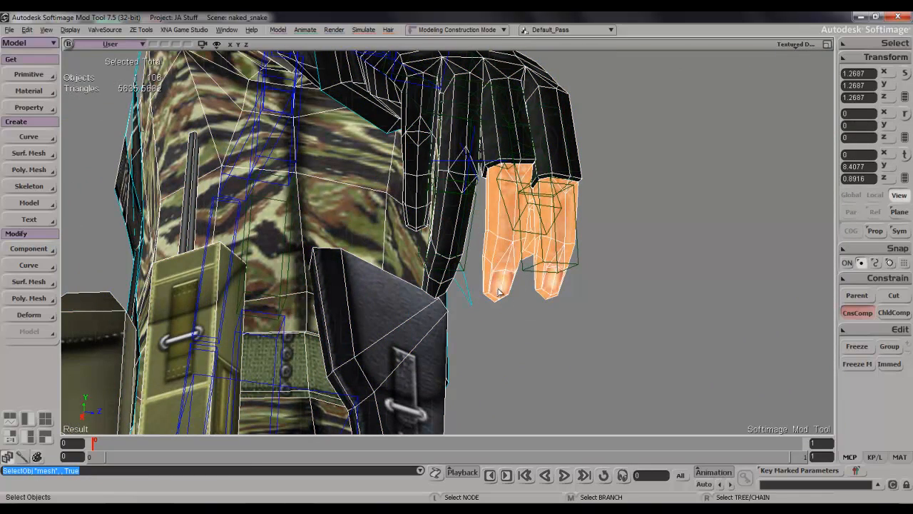
{"action": "key", "text": "t"}
{"action": "left_click_drag", "start_coordinate": [491, 294], "coordinate": [509, 318]}
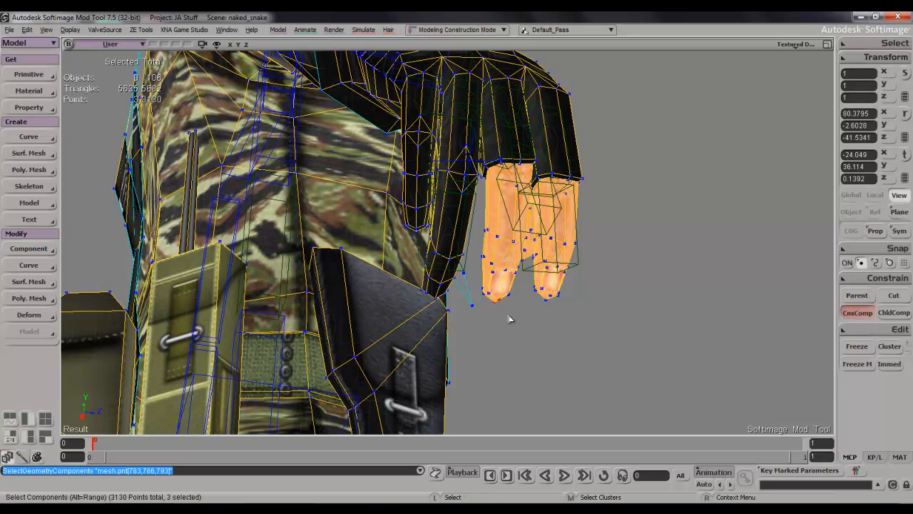
{"action": "key", "text": "shift+equal"}
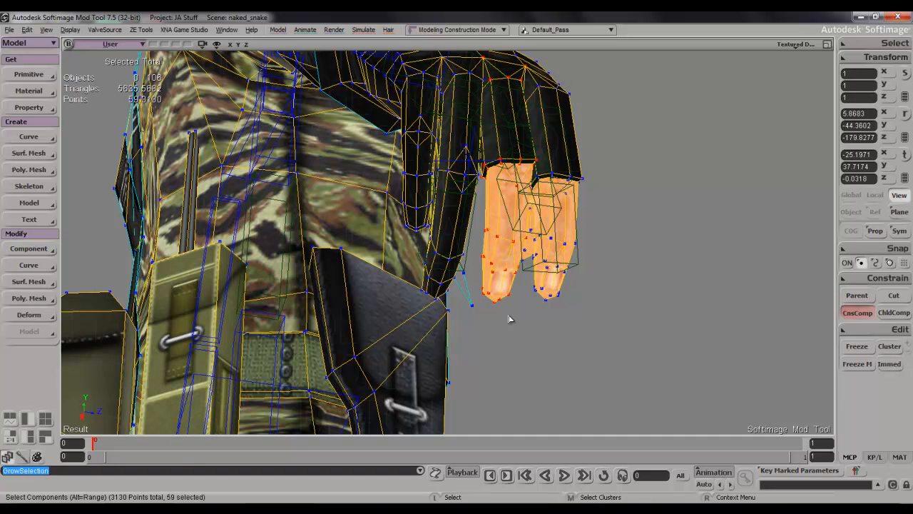
{"action": "key", "text": "ctrl+z"}
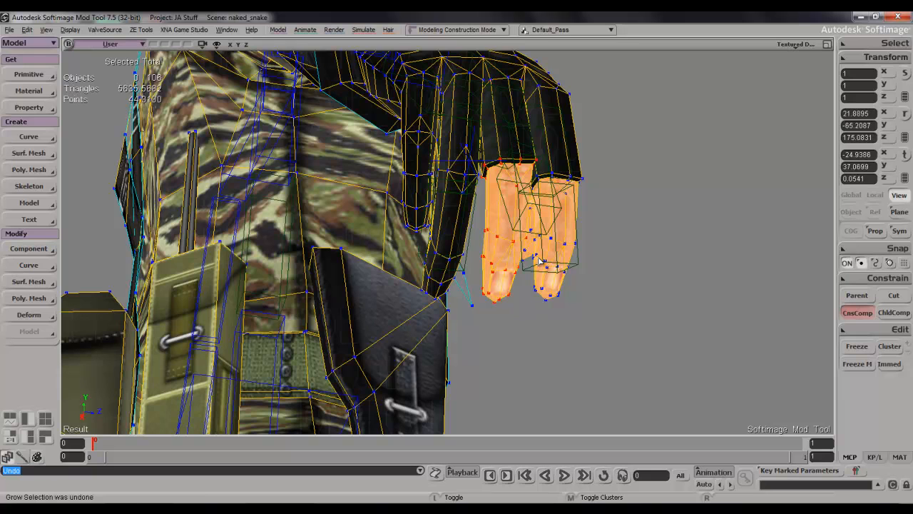
Step: Try to lengthen the middle finger by scaling its points about 1.056 along the reference X axis
{"action": "right_click_drag", "start_coordinate": [575, 129], "coordinate": [579, 167]}
{"action": "key", "text": "x"}
{"action": "key", "text": "x"}
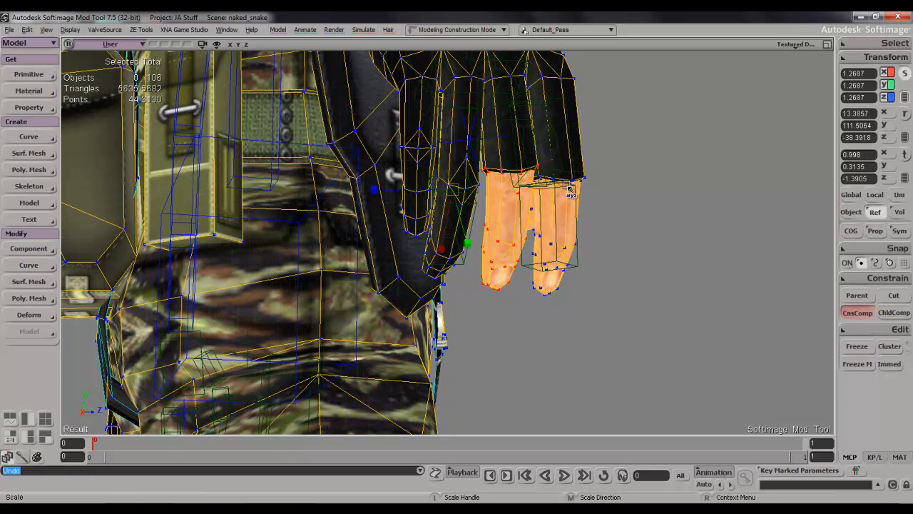
{"action": "key", "text": "x"}
{"action": "key", "text": "x"}
{"action": "key", "text": "s"}
{"action": "right_click_drag", "start_coordinate": [503, 232], "coordinate": [557, 201]}
{"action": "key", "text": "x"}
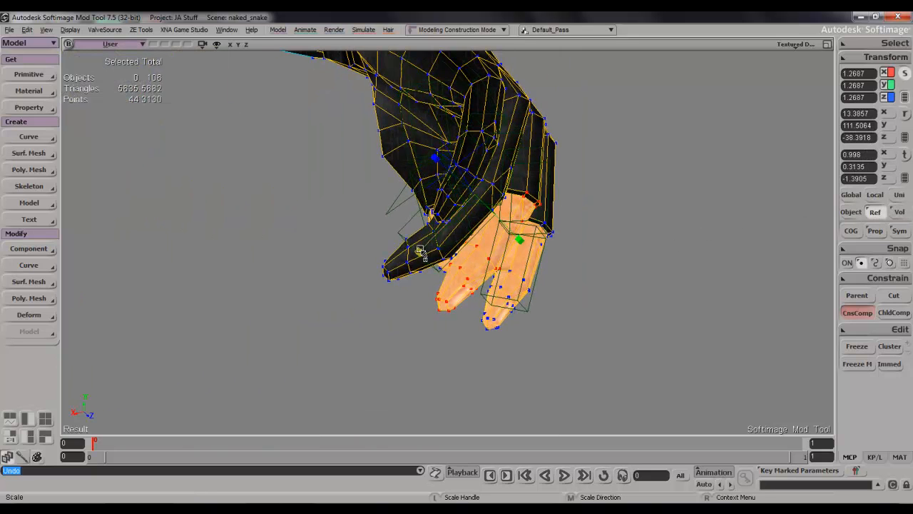
{"action": "left_click_drag", "start_coordinate": [418, 254], "coordinate": [425, 254]}
Step: Undo the middle finger's scaling and restore its grown point selection
{"action": "key", "text": "v"}
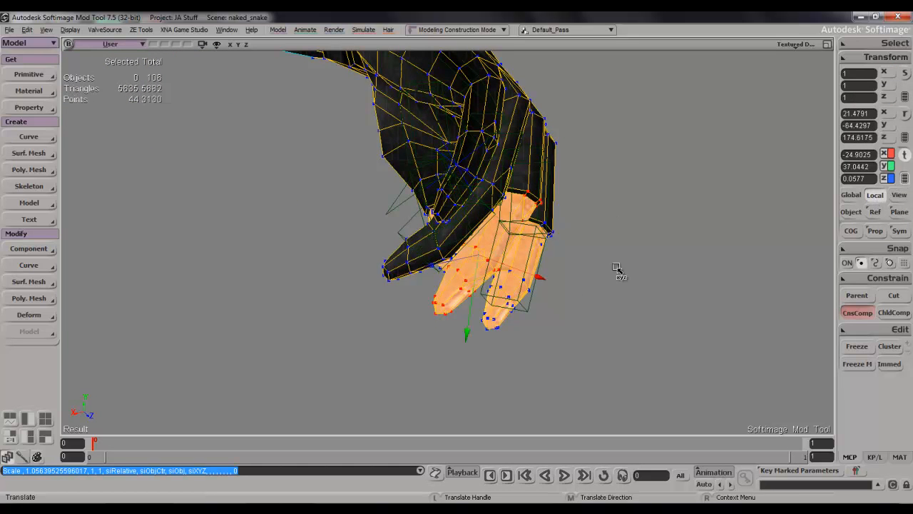
{"action": "key", "text": "s"}
{"action": "right_click_drag", "start_coordinate": [502, 272], "coordinate": [459, 334]}
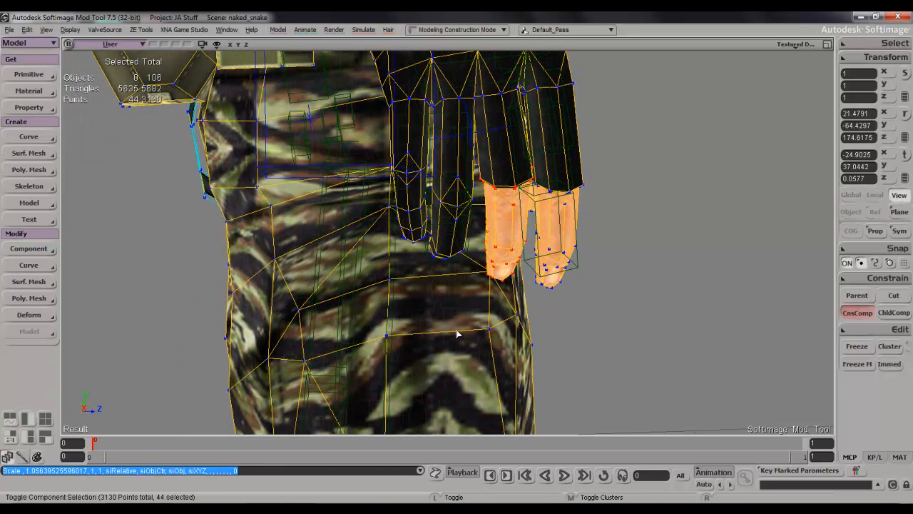
{"action": "key", "text": "ctrl+z"}
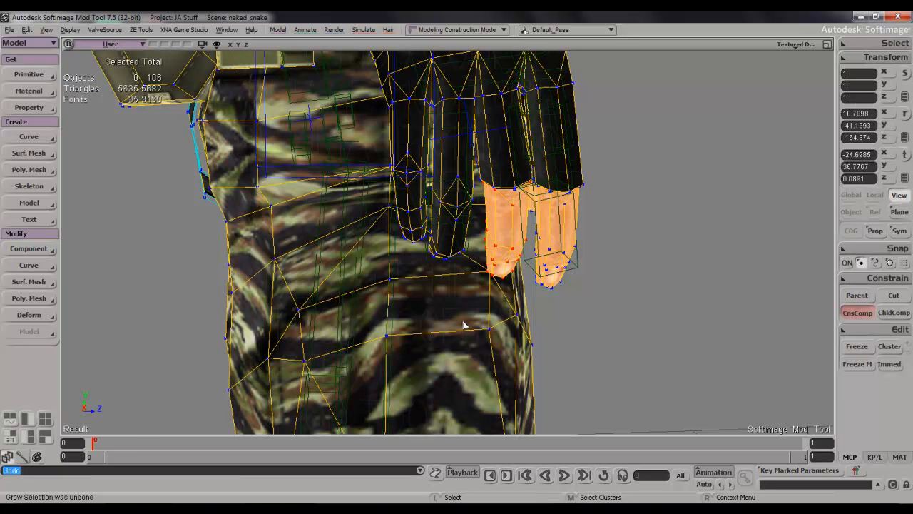
{"action": "key", "text": "shift"}
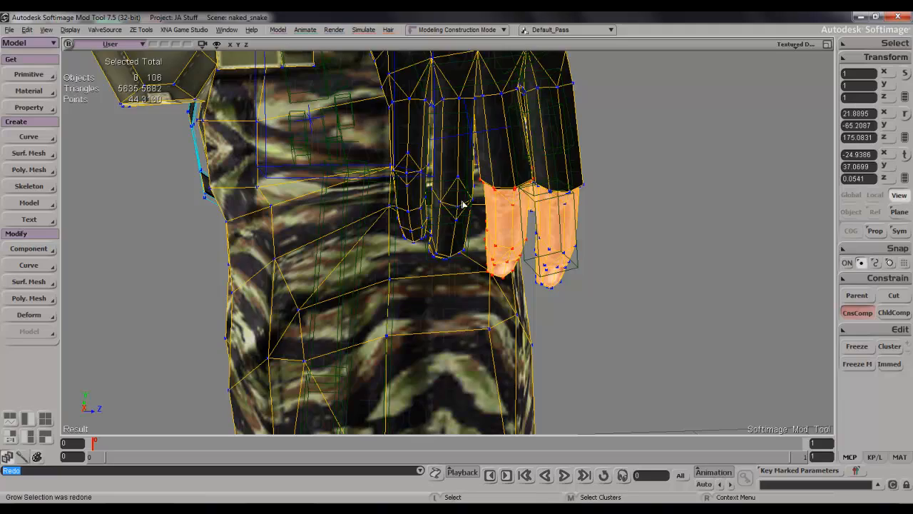
Step: Move the middle finger's points about 0.055 along the global X axis toward its bones
{"action": "key", "text": "s"}
{"action": "right_click_drag", "start_coordinate": [585, 188], "coordinate": [532, 201]}
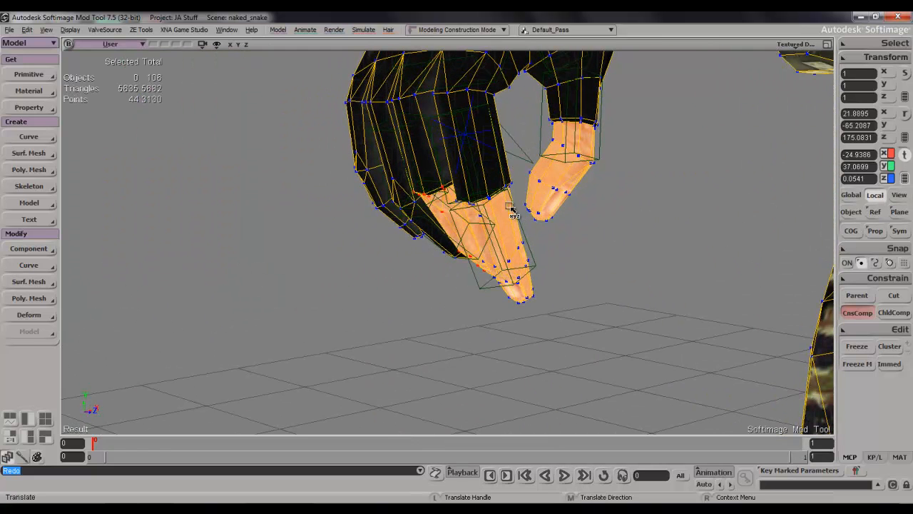
{"action": "left_click", "coordinate": [847, 202]}
{"action": "key", "text": "s"}
{"action": "right_click_drag", "start_coordinate": [628, 216], "coordinate": [587, 218]}
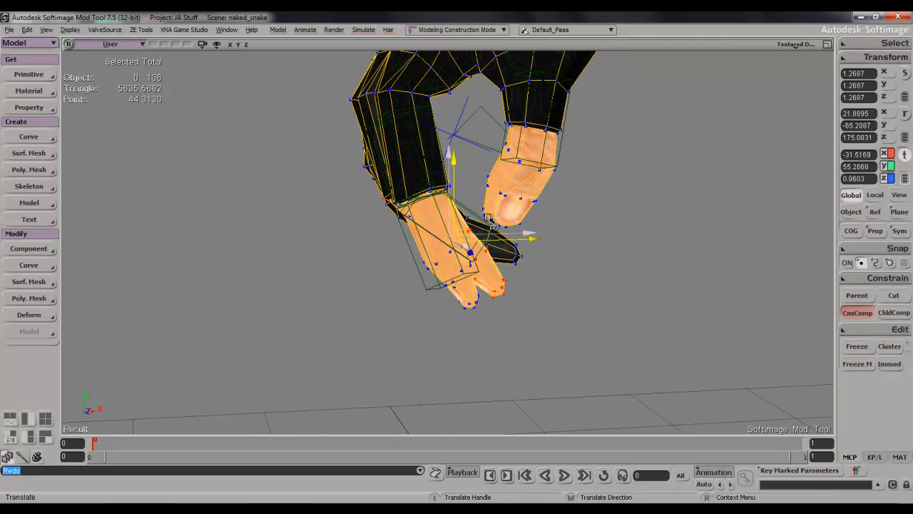
{"action": "left_click_drag", "start_coordinate": [491, 226], "coordinate": [497, 221]}
Step: Move the middle finger's points further, about 0.12 along global X and -0.18 along global Y
{"action": "key", "text": "s"}
{"action": "right_click_drag", "start_coordinate": [509, 216], "coordinate": [473, 217]}
{"action": "key", "text": "v"}
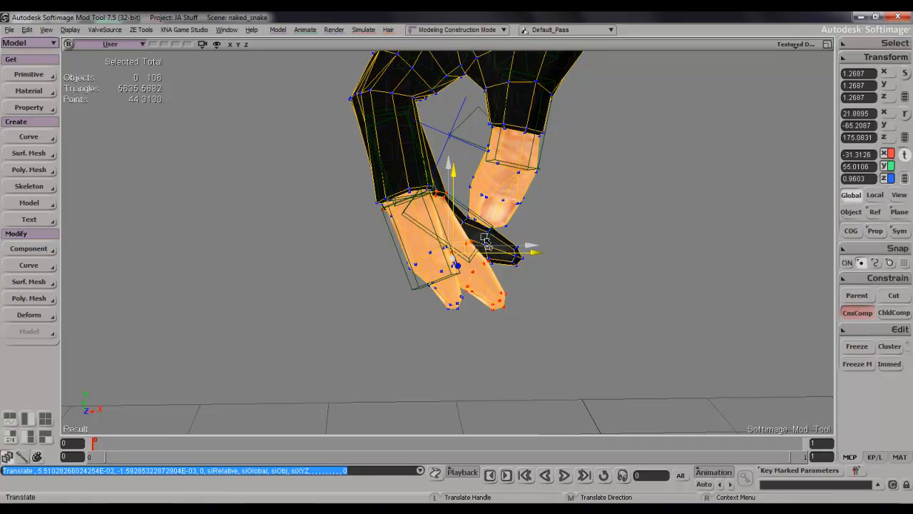
{"action": "key", "text": "s"}
{"action": "right_click_drag", "start_coordinate": [488, 242], "coordinate": [597, 229]}
{"action": "key", "text": "s"}
{"action": "right_click_drag", "start_coordinate": [477, 224], "coordinate": [391, 210]}
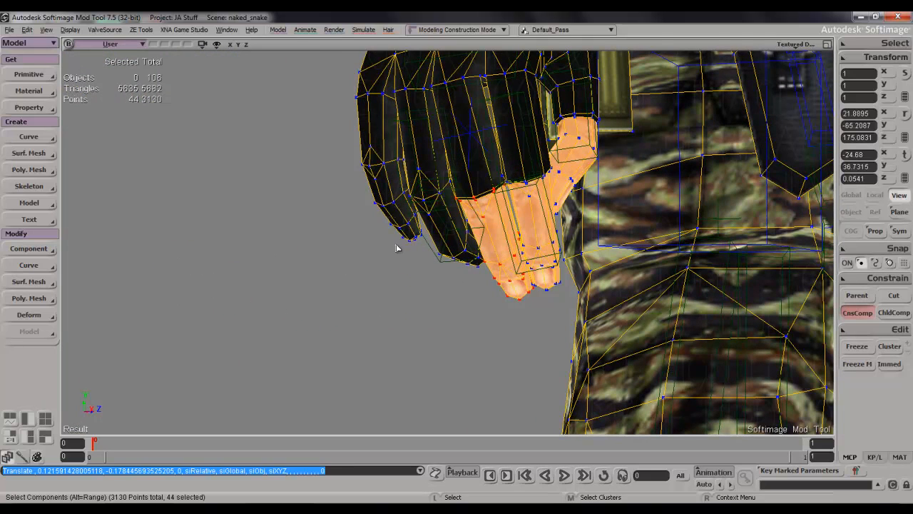
Step: Select the little finger's points by growing from its fingertip, undo the excess growth and add the missing joint points
{"action": "key", "text": "t"}
{"action": "left_click_drag", "start_coordinate": [403, 231], "coordinate": [420, 259]}
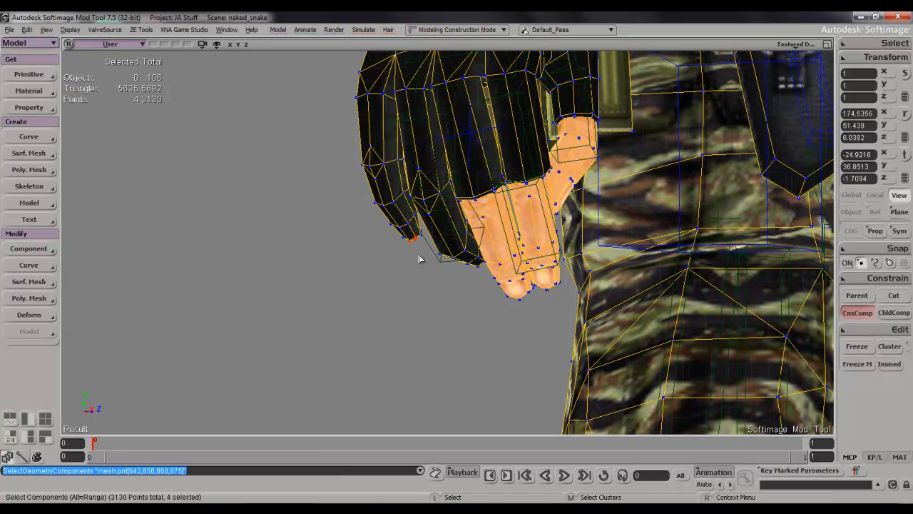
{"action": "key", "text": "plus"}
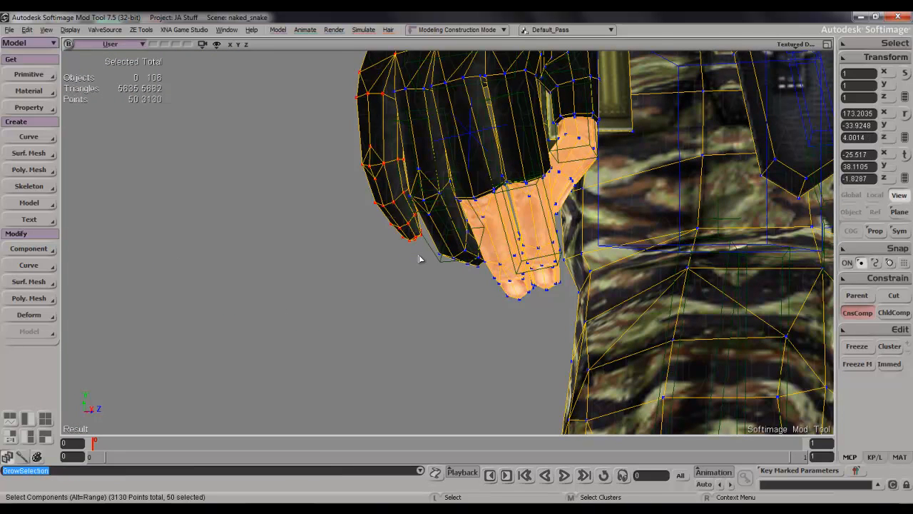
{"action": "key", "text": "ctrl+z"}
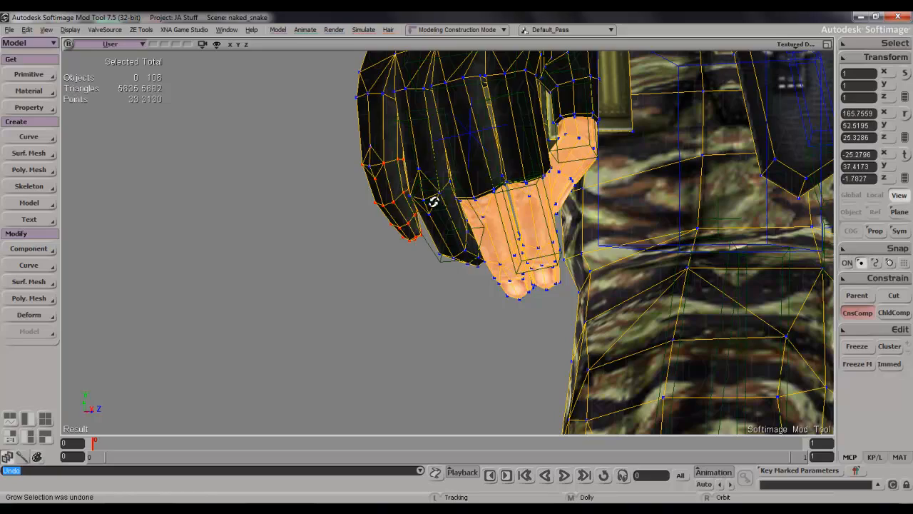
{"action": "right_click_drag", "start_coordinate": [434, 205], "coordinate": [374, 185]}
{"action": "left_click_drag", "start_coordinate": [382, 168], "coordinate": [382, 170], "text": "shift"}
Step: Set the r_d4_j1 bone as the transform reference for the little finger's points
{"action": "key", "text": "s"}
{"action": "right_click_drag", "start_coordinate": [381, 167], "coordinate": [359, 173]}
{"action": "key", "text": "x"}
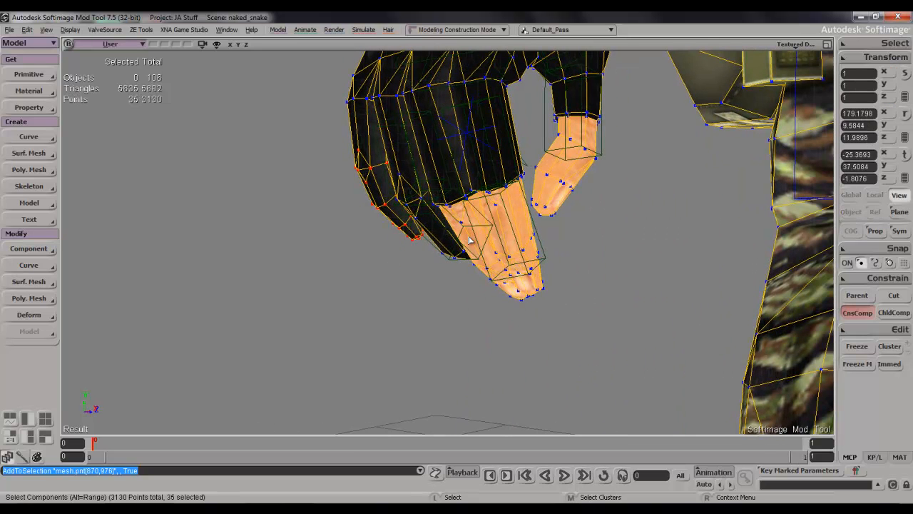
{"action": "left_click", "coordinate": [878, 200]}
{"action": "left_click", "coordinate": [869, 213]}
{"action": "right_click", "coordinate": [871, 214]}
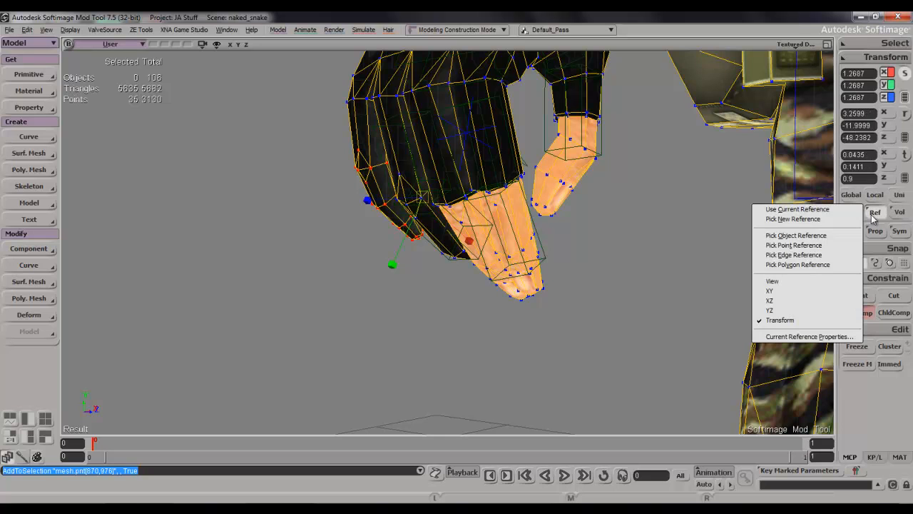
{"action": "left_click", "coordinate": [813, 245]}
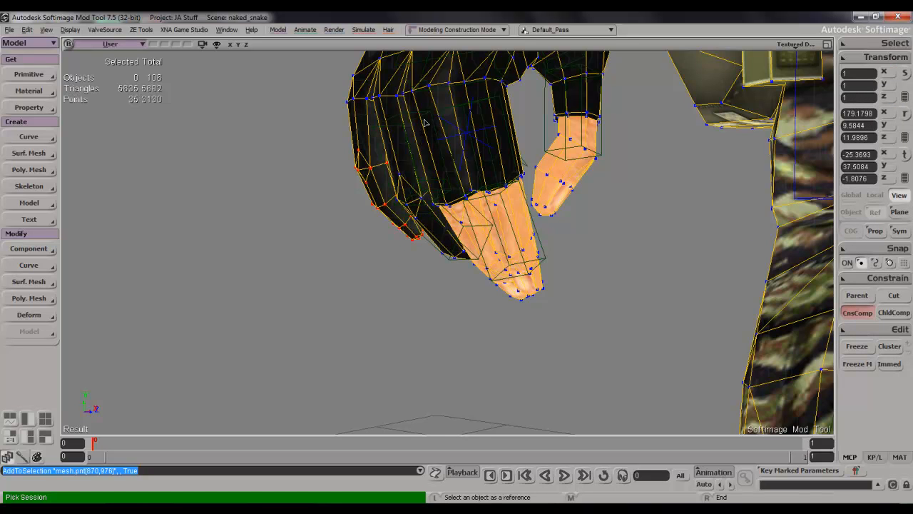
{"action": "left_click", "coordinate": [425, 116]}
{"action": "key", "text": "s"}
{"action": "right_click_drag", "start_coordinate": [405, 120], "coordinate": [494, 132]}
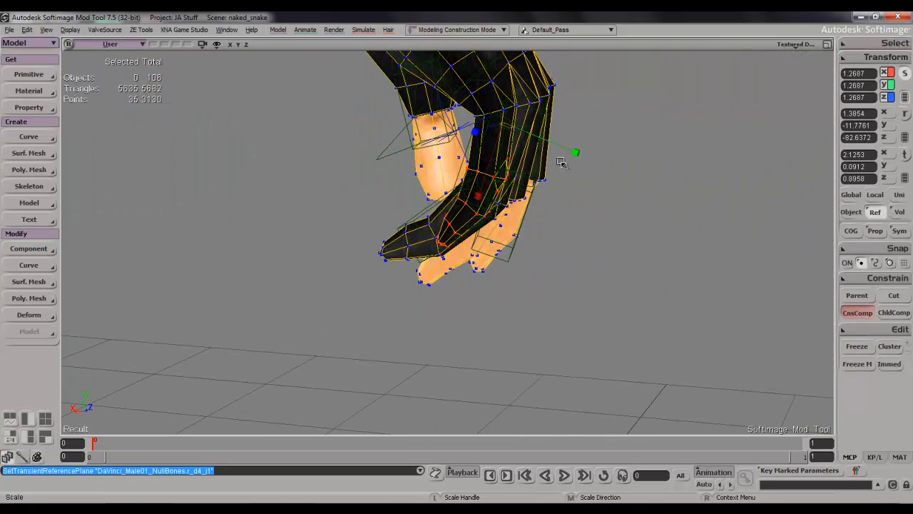
Step: Rotate the little finger's points around the reference Z axis to curl the finger inward
{"action": "key", "text": "r"}
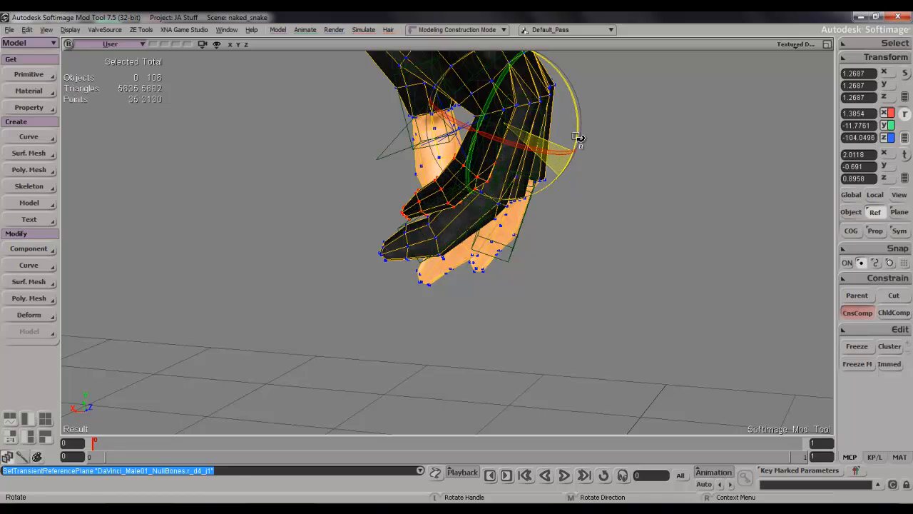
{"action": "left_click_drag", "start_coordinate": [579, 137], "coordinate": [575, 142]}
{"action": "key", "text": "s"}
{"action": "right_click_drag", "start_coordinate": [574, 143], "coordinate": [471, 184]}
{"action": "key", "text": "x"}
Step: Leave point selection, deselect everything and examine the fitted hand and the whole character
{"action": "key", "text": "space"}
{"action": "left_click", "coordinate": [587, 254]}
{"action": "key", "text": "s"}
{"action": "right_click_drag", "start_coordinate": [587, 254], "coordinate": [483, 229]}
{"action": "key", "text": "space"}
{"action": "key", "text": "s"}
{"action": "scroll", "coordinate": [428, 230], "scroll_direction": "down", "scroll_amount": 5}
{"action": "scroll", "coordinate": [499, 221], "scroll_direction": "up", "scroll_amount": 5}
{"action": "scroll", "coordinate": [493, 217], "scroll_direction": "up", "scroll_amount": 2}
{"action": "key", "text": "s"}
{"action": "scroll", "coordinate": [499, 214], "scroll_direction": "down", "scroll_amount": 6}
{"action": "left_click_drag", "start_coordinate": [604, 235], "coordinate": [584, 231]}
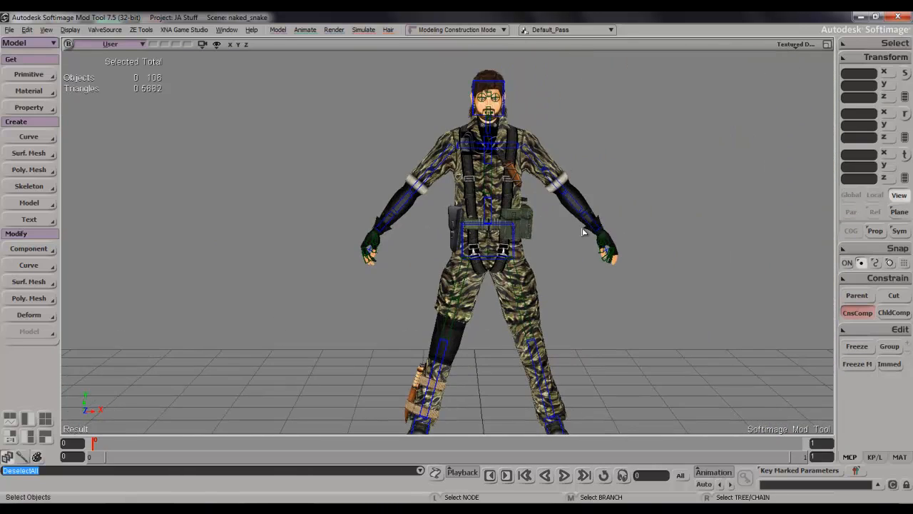
Step: Select the character mesh and open its UVs in the Texture Editor
{"action": "left_click", "coordinate": [585, 228]}
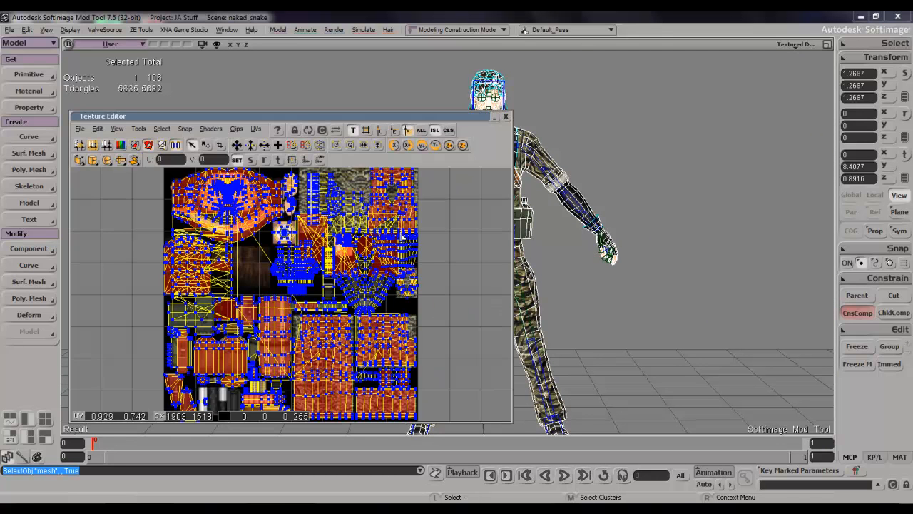
Step: Reposition the Texture Editor and bring the character beside it to examine which part of the mesh the forearm UV island covers
{"action": "scroll", "coordinate": [402, 236], "scroll_direction": "up", "scroll_amount": 3}
{"action": "key", "text": "s"}
{"action": "left_click_drag", "start_coordinate": [402, 236], "coordinate": [389, 163]}
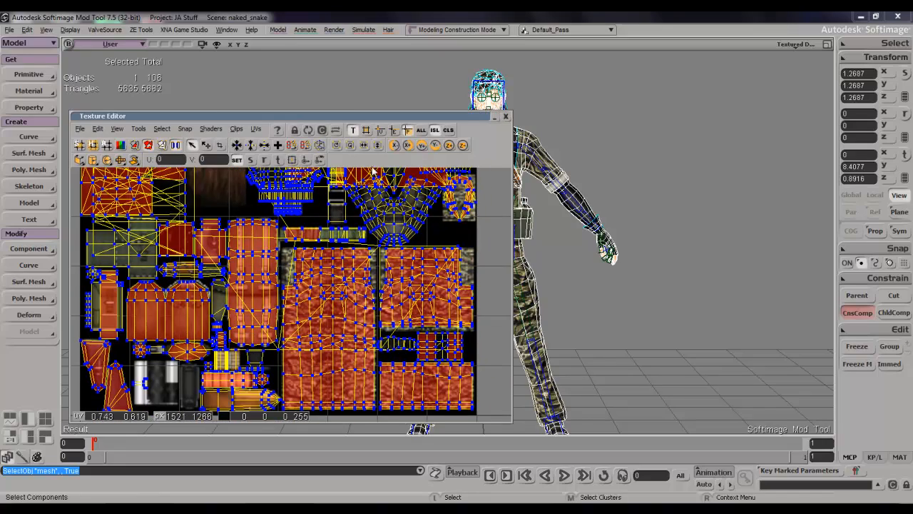
{"action": "left_click", "coordinate": [175, 145]}
{"action": "left_click_drag", "start_coordinate": [271, 110], "coordinate": [271, 40]}
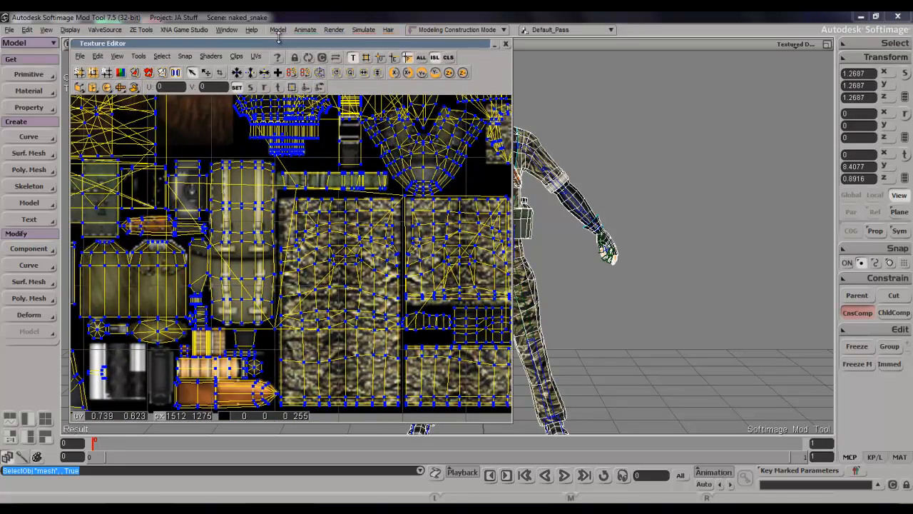
{"action": "scroll", "coordinate": [293, 232], "scroll_direction": "down", "scroll_amount": 3}
{"action": "scroll", "coordinate": [293, 232], "scroll_direction": "up", "scroll_amount": 3}
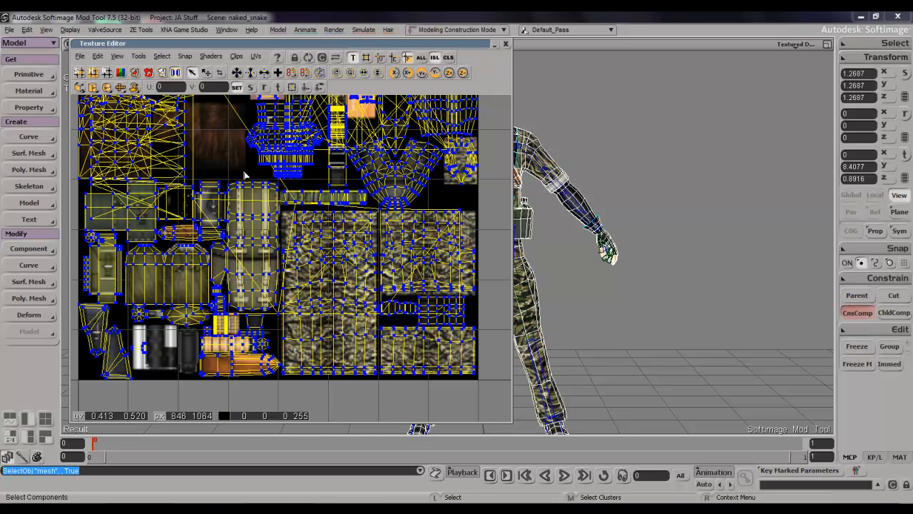
{"action": "left_click_drag", "start_coordinate": [258, 198], "coordinate": [259, 197]}
{"action": "key", "text": "s"}
{"action": "left_click_drag", "start_coordinate": [553, 210], "coordinate": [646, 217]}
{"action": "left_click", "coordinate": [653, 211]}
{"action": "key", "text": "s"}
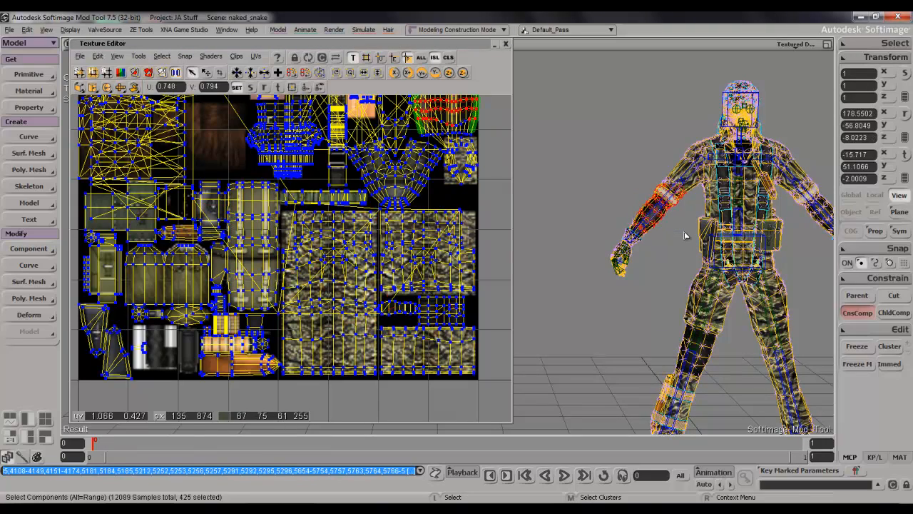
Step: Select the forearm, torso and upper-sleeve UV islands in turn and examine which body parts share them
{"action": "left_click_drag", "start_coordinate": [482, 176], "coordinate": [472, 256]}
{"action": "key", "text": "s"}
{"action": "left_click_drag", "start_coordinate": [485, 184], "coordinate": [447, 300]}
{"action": "left_click", "coordinate": [423, 223]}
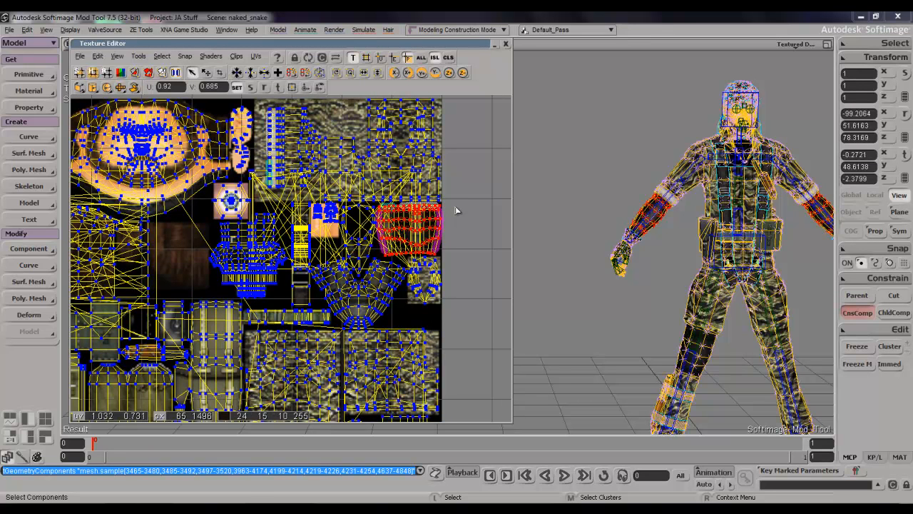
{"action": "left_click", "coordinate": [435, 184]}
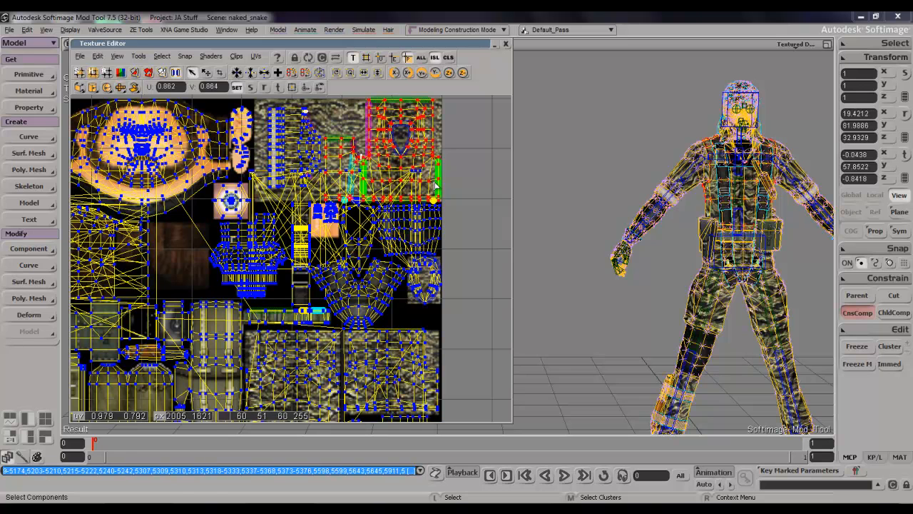
{"action": "left_click", "coordinate": [303, 142]}
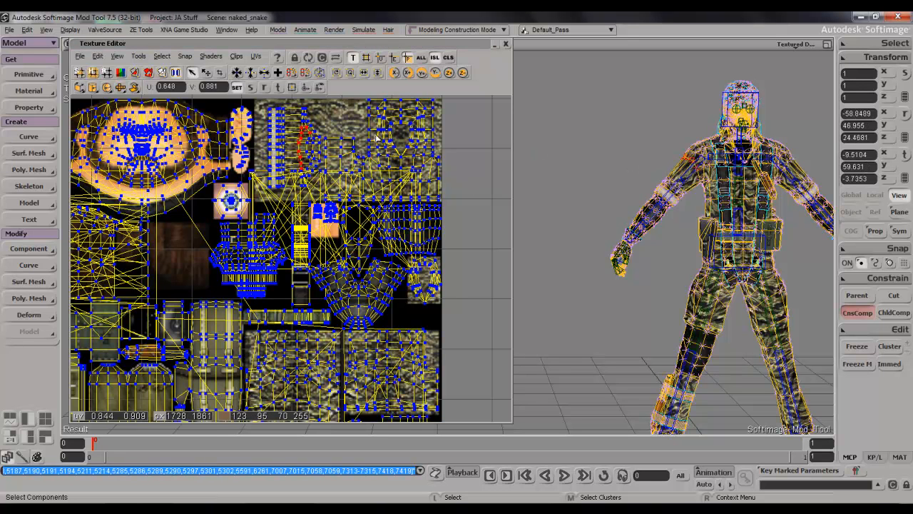
{"action": "left_click", "coordinate": [306, 132]}
{"action": "key", "text": "s"}
{"action": "left_click_drag", "start_coordinate": [717, 165], "coordinate": [692, 181]}
{"action": "middle_click_drag", "start_coordinate": [692, 181], "coordinate": [692, 188]}
{"action": "left_click_drag", "start_coordinate": [692, 188], "coordinate": [614, 201]}
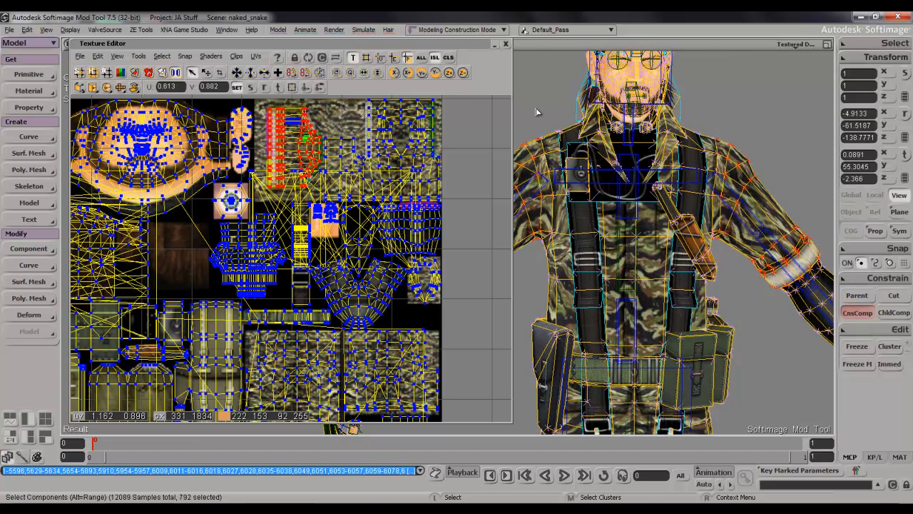
Step: Close the Texture Editor and select the polygons along the seam and back of the character's left shoulder
{"action": "left_click", "coordinate": [505, 44]}
{"action": "key", "text": "s"}
{"action": "left_click_drag", "start_coordinate": [701, 191], "coordinate": [609, 193]}
{"action": "key", "text": "s"}
{"action": "right_click_drag", "start_coordinate": [575, 200], "coordinate": [448, 204]}
{"action": "key", "text": "y"}
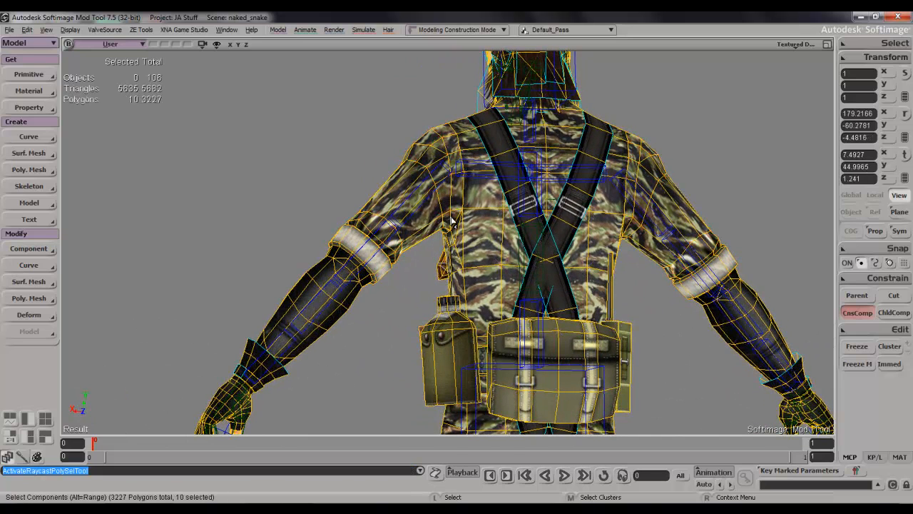
{"action": "mouse_move", "coordinate": [454, 141]}
{"action": "left_mouse_down"}
{"action": "mouse_move", "coordinate": [448, 128]}
{"action": "mouse_move", "coordinate": [442, 169]}
{"action": "mouse_move", "coordinate": [396, 210]}
{"action": "mouse_move", "coordinate": [440, 185]}
{"action": "left_mouse_up"}
{"action": "left_click", "coordinate": [459, 130], "text": "ctrl+shift"}
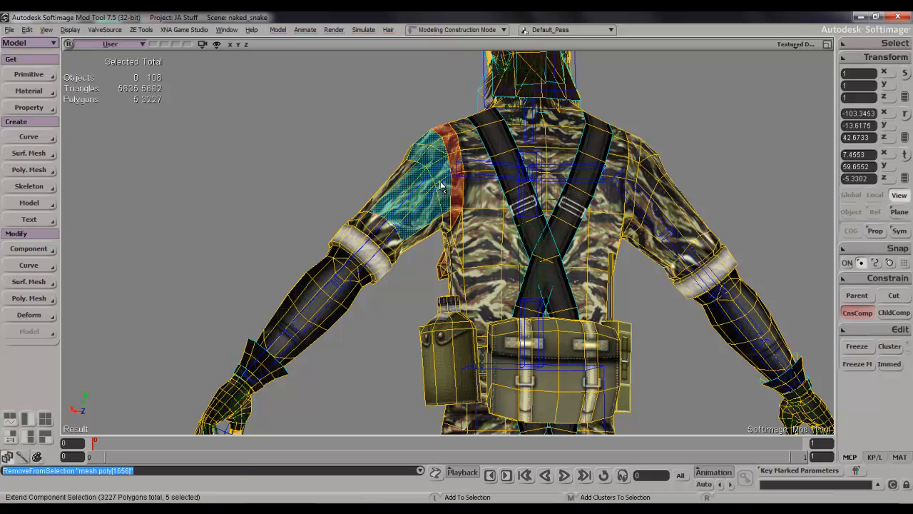
{"action": "left_click_drag", "start_coordinate": [446, 232], "coordinate": [449, 230], "text": "shift"}
Step: Extend the polygon selection around the left underarm and over the top of the shoulder
{"action": "key", "text": "s"}
{"action": "mouse_move", "coordinate": [469, 222]}
{"action": "right_mouse_down"}
{"action": "mouse_move", "coordinate": [514, 175]}
{"action": "mouse_move", "coordinate": [569, 190]}
{"action": "mouse_move", "coordinate": [494, 253]}
{"action": "right_mouse_up"}
{"action": "mouse_move", "coordinate": [491, 257]}
{"action": "left_mouse_down", "text": "shift"}
{"action": "mouse_move", "coordinate": [479, 197]}
{"action": "mouse_move", "coordinate": [497, 182]}
{"action": "left_mouse_up", "text": "shift"}
{"action": "mouse_move", "coordinate": [463, 242]}
{"action": "left_mouse_down", "text": "ctrl+shift"}
{"action": "mouse_move", "coordinate": [479, 254]}
{"action": "mouse_move", "coordinate": [497, 227]}
{"action": "left_mouse_up", "text": "ctrl+shift"}
{"action": "key", "text": "s"}
{"action": "mouse_move", "coordinate": [497, 226]}
{"action": "right_mouse_down"}
{"action": "mouse_move", "coordinate": [485, 262]}
{"action": "mouse_move", "coordinate": [525, 173]}
{"action": "right_mouse_up"}
{"action": "mouse_move", "coordinate": [540, 171]}
{"action": "left_mouse_down", "text": "shift"}
{"action": "mouse_move", "coordinate": [492, 179]}
{"action": "mouse_move", "coordinate": [474, 197]}
{"action": "left_mouse_up", "text": "shift"}
{"action": "key", "text": "s"}
{"action": "mouse_move", "coordinate": [474, 196]}
{"action": "right_mouse_down"}
{"action": "mouse_move", "coordinate": [547, 156]}
{"action": "mouse_move", "coordinate": [543, 194]}
{"action": "mouse_move", "coordinate": [448, 163]}
{"action": "right_mouse_up"}
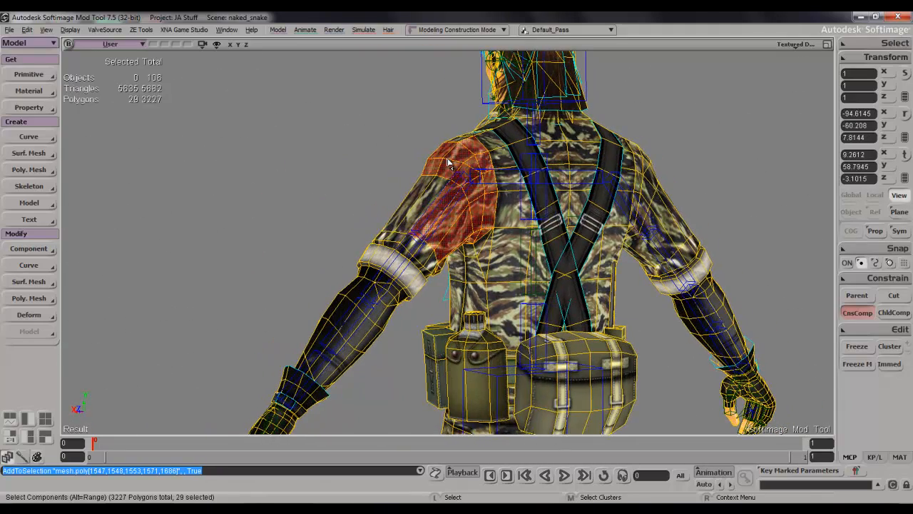
Step: Check in the Texture Editor how the left upper sleeve maps to the UVs, and close it
{"action": "key", "text": "alt+7"}
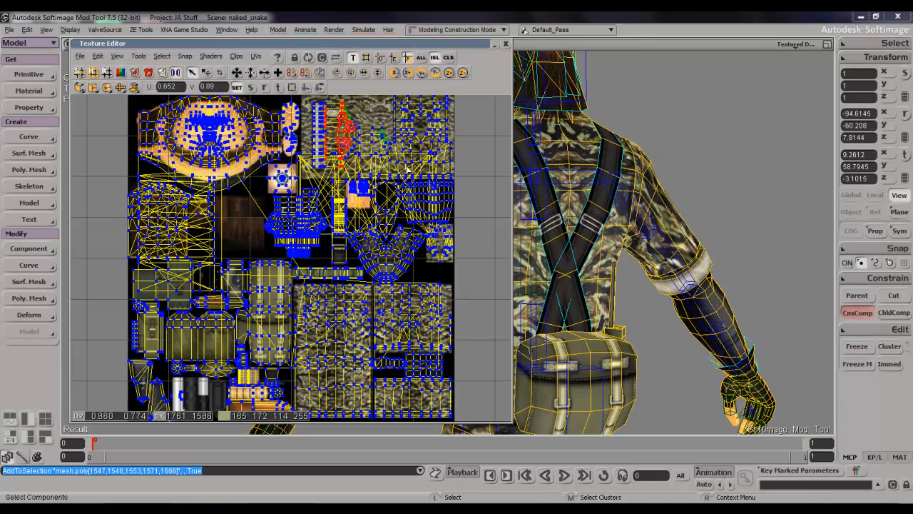
{"action": "left_click", "coordinate": [346, 126]}
{"action": "key", "text": "s"}
{"action": "right_click_drag", "start_coordinate": [601, 169], "coordinate": [748, 179]}
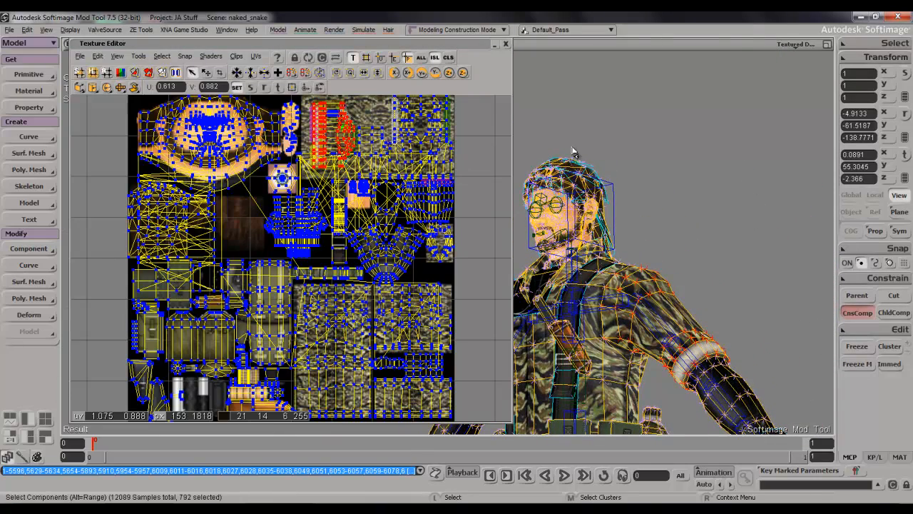
{"action": "left_click", "coordinate": [505, 43]}
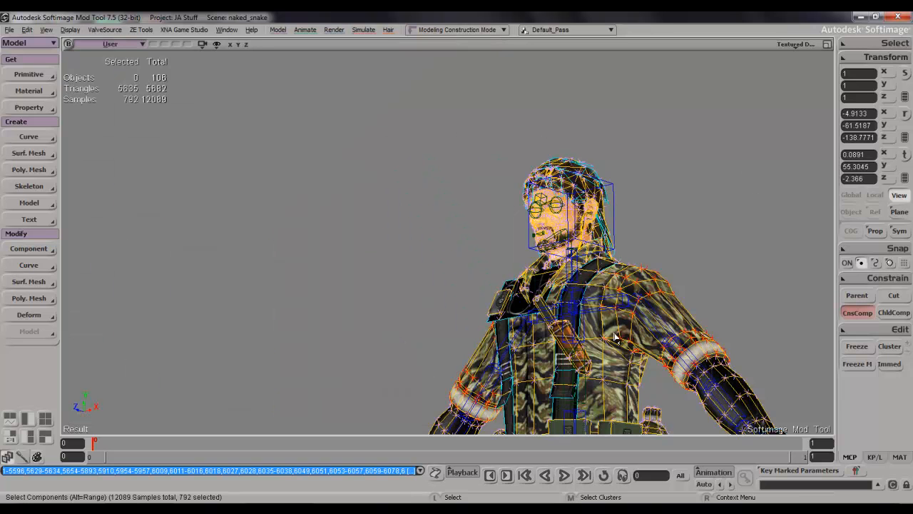
Step: Add the polygons at the front of the left shoulder to the selection and undo the last addition on the outer sleeve
{"action": "key", "text": "u"}
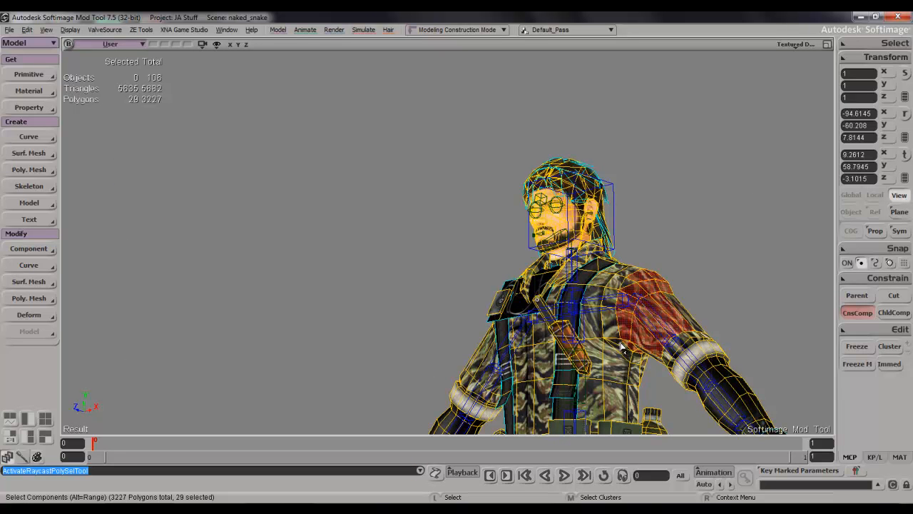
{"action": "left_click_drag", "start_coordinate": [630, 277], "coordinate": [632, 288], "text": "shift"}
{"action": "key", "text": "s"}
{"action": "right_click_drag", "start_coordinate": [632, 288], "coordinate": [581, 332]}
{"action": "mouse_move", "coordinate": [581, 332]}
{"action": "left_mouse_down"}
{"action": "mouse_move", "coordinate": [564, 318]}
{"action": "mouse_move", "coordinate": [425, 321]}
{"action": "mouse_move", "coordinate": [491, 328]}
{"action": "left_mouse_up"}
{"action": "key", "text": "u"}
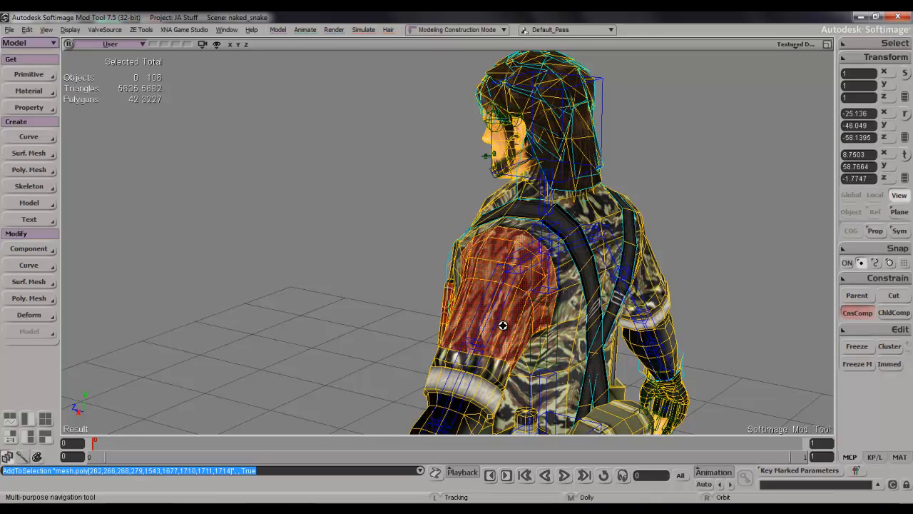
{"action": "key", "text": "ctrl+z"}
{"action": "key", "text": "s"}
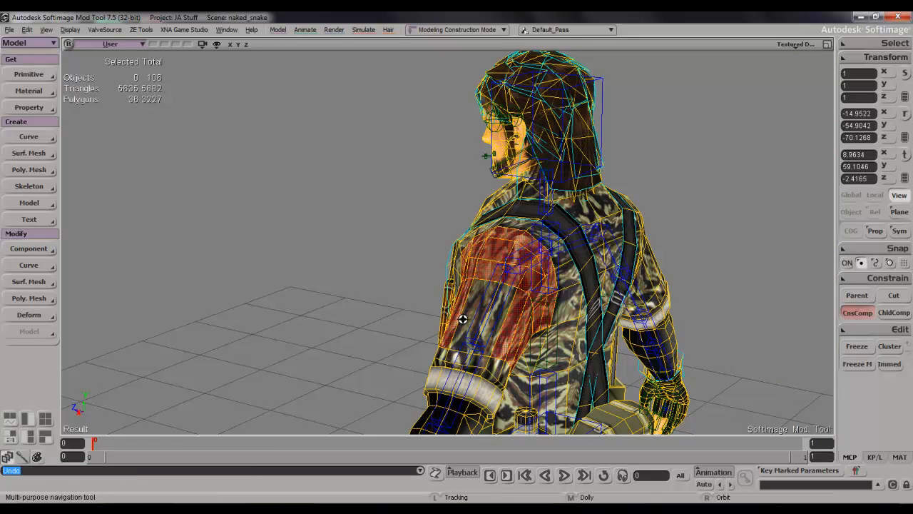
Step: Add the remaining outer and underside polygons of the left sleeve above the cuff to the selection
{"action": "key", "text": "u"}
{"action": "left_click_drag", "start_coordinate": [468, 326], "coordinate": [492, 326], "text": "shift"}
{"action": "key", "text": "s"}
{"action": "right_click_drag", "start_coordinate": [492, 326], "coordinate": [577, 318]}
{"action": "left_click_drag", "start_coordinate": [629, 337], "coordinate": [626, 288]}
{"action": "right_click_drag", "start_coordinate": [625, 287], "coordinate": [648, 284]}
{"action": "key", "text": "u"}
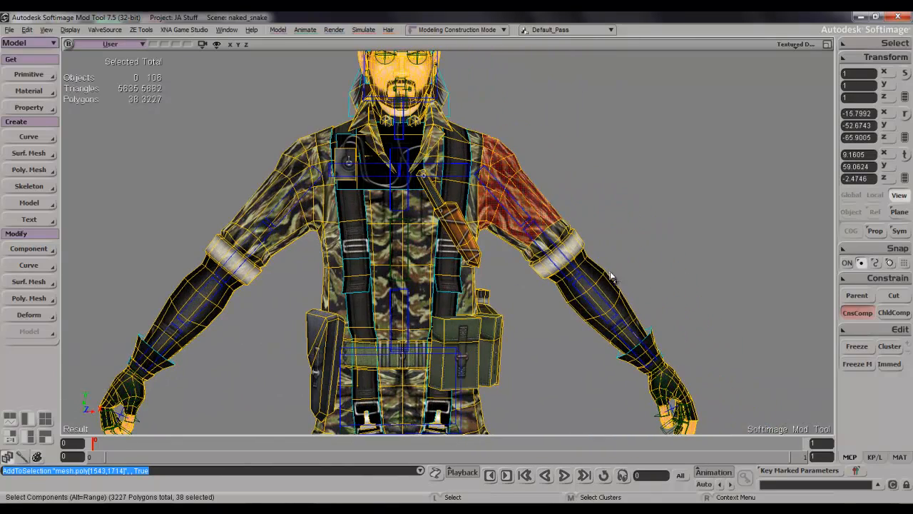
{"action": "left_click", "coordinate": [524, 244], "text": "shift"}
{"action": "key", "text": "u"}
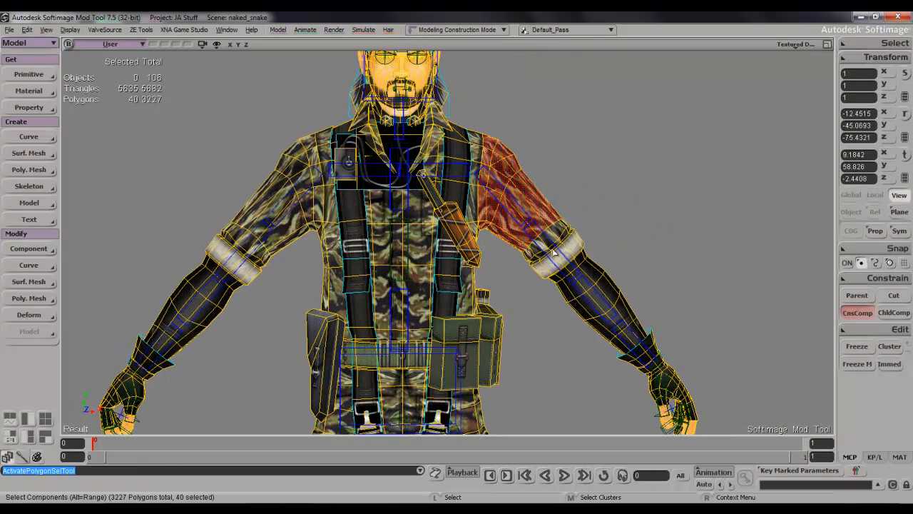
Step: Add the left cuff, forearm and hand polygons to the sleeve selection, including the missed spot above the cuff
{"action": "left_click_drag", "start_coordinate": [633, 326], "coordinate": [748, 434], "text": "shift"}
{"action": "left_click_drag", "start_coordinate": [512, 240], "coordinate": [549, 276], "text": "shift"}
{"action": "key", "text": "s"}
{"action": "right_click_drag", "start_coordinate": [552, 278], "coordinate": [455, 178]}
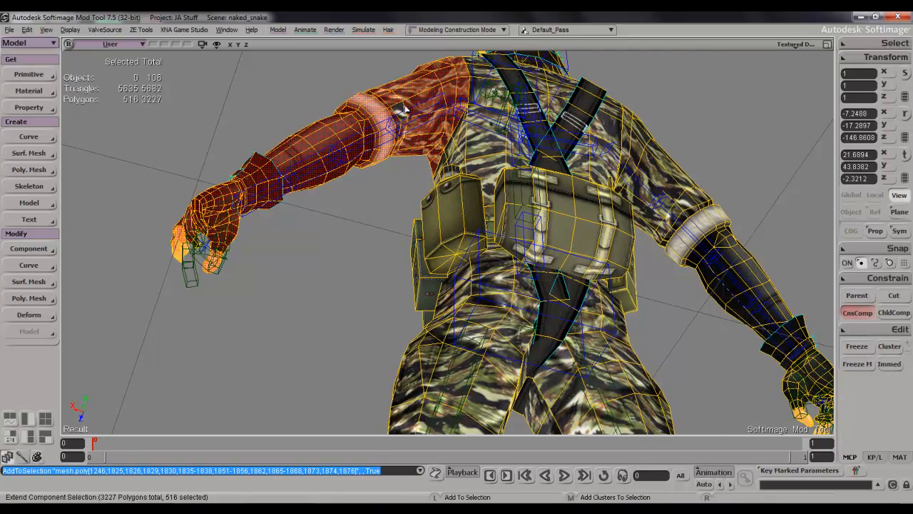
{"action": "right_click_drag", "start_coordinate": [416, 116], "coordinate": [363, 144]}
{"action": "left_click", "coordinate": [333, 208], "text": "shift"}
{"action": "key", "text": "s"}
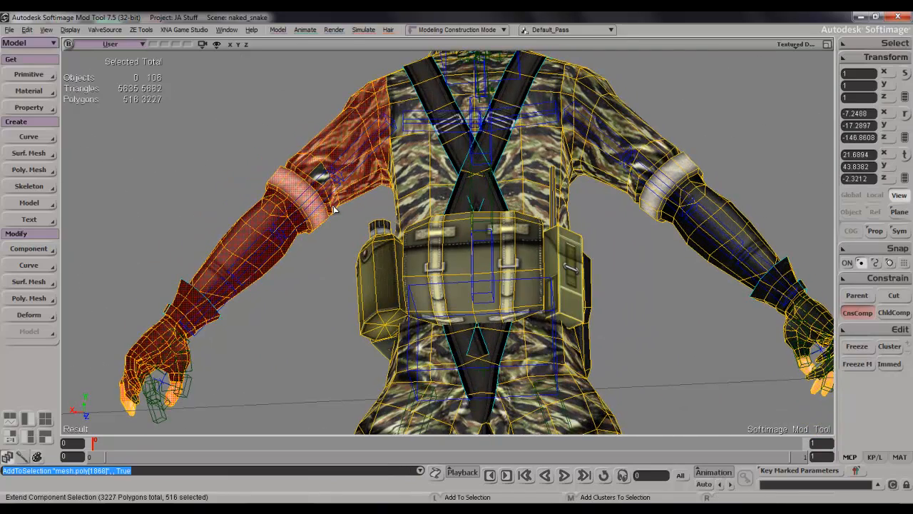
{"action": "left_click_drag", "start_coordinate": [284, 156], "coordinate": [348, 214], "text": "shift"}
{"action": "key", "text": "s"}
Step: Add the remaining left finger polygons to the selection and delete the entire left arm from the mesh
{"action": "left_click_drag", "start_coordinate": [222, 250], "coordinate": [351, 127]}
{"action": "right_click_drag", "start_coordinate": [351, 127], "coordinate": [327, 143]}
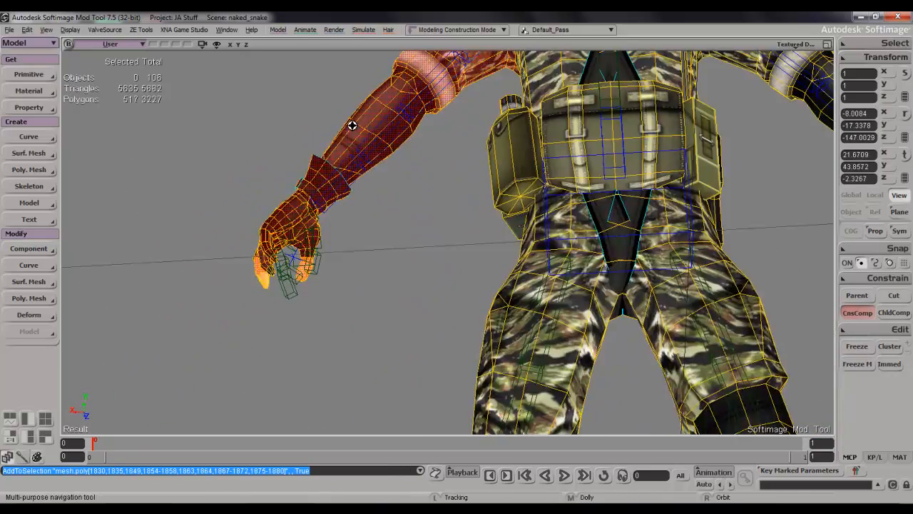
{"action": "left_click_drag", "start_coordinate": [331, 324], "coordinate": [351, 340], "text": "shift"}
{"action": "scroll", "coordinate": [351, 340], "scroll_direction": "down", "scroll_amount": 4}
{"action": "key", "text": "s"}
{"action": "right_click_drag", "start_coordinate": [351, 340], "coordinate": [589, 323]}
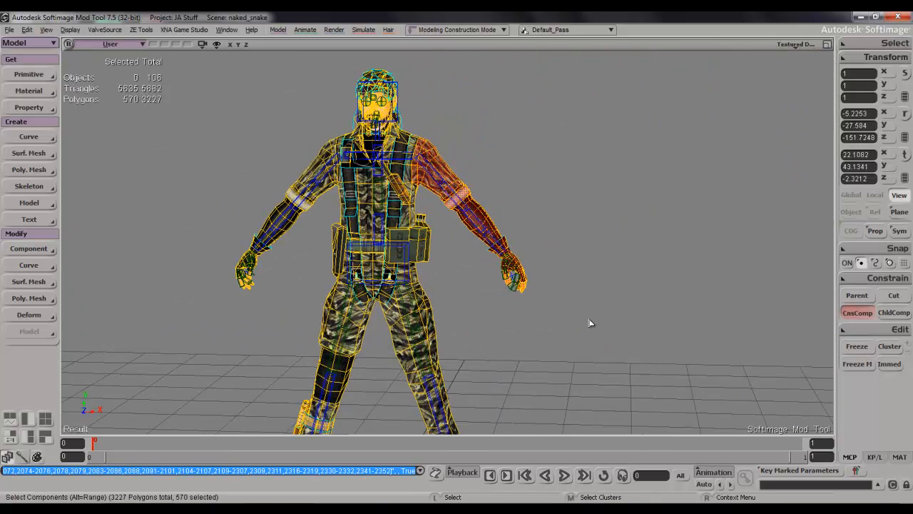
{"action": "left_click", "coordinate": [589, 323]}
{"action": "key", "text": "s"}
{"action": "right_click_drag", "start_coordinate": [585, 273], "coordinate": [448, 261]}
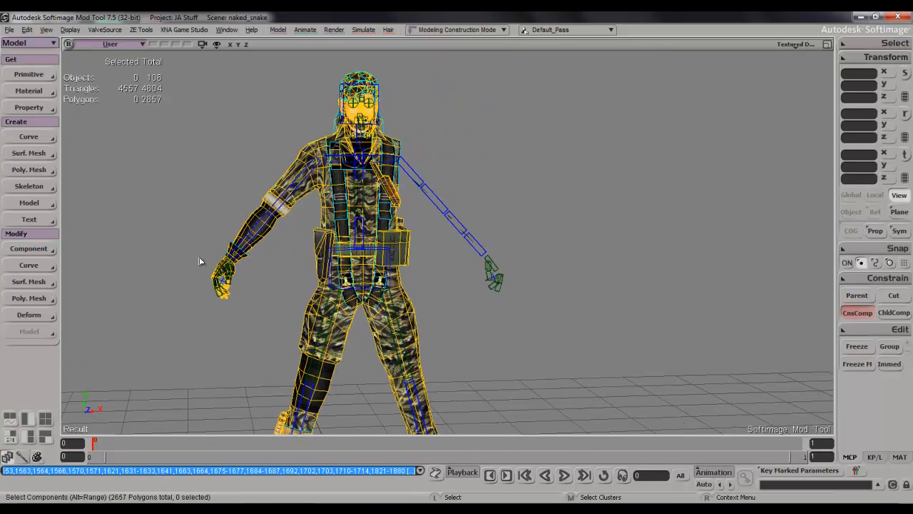
Step: Select the character's right hand polygons and grow the selection up the whole arm to the shoulder
{"action": "key", "text": "y"}
{"action": "left_click_drag", "start_coordinate": [259, 326], "coordinate": [263, 329]}
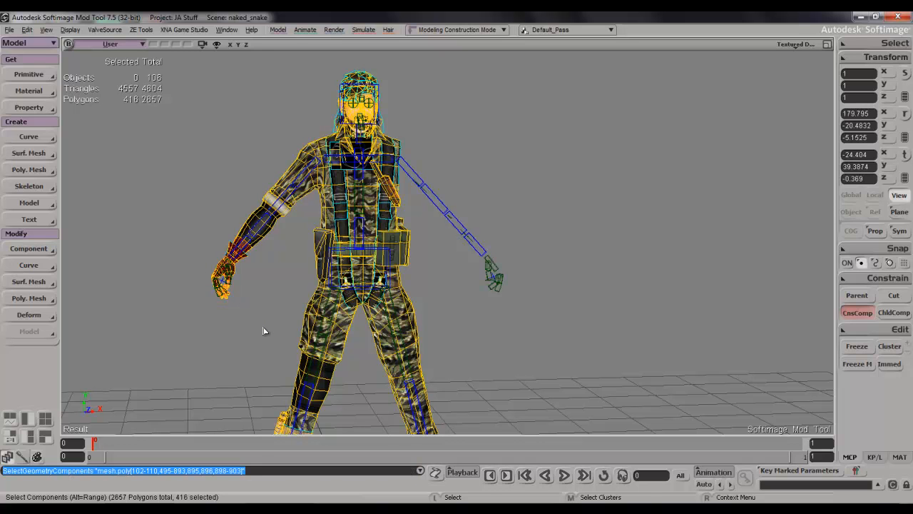
{"action": "key", "text": "plus"}
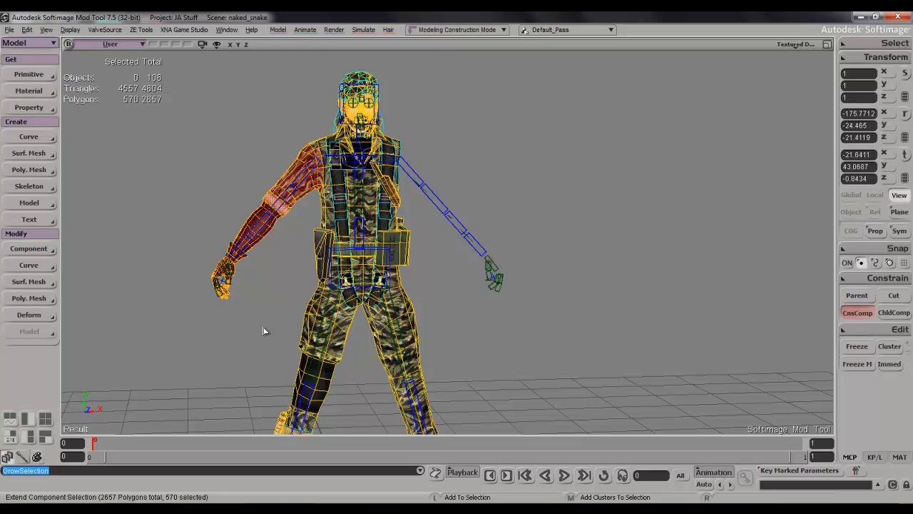
Step: Refine the right arm's polygon selection along the shoulder seam and underarm, removing the stray torso polygons
{"action": "scroll", "coordinate": [263, 330], "scroll_direction": "up", "scroll_amount": 6}
{"action": "scroll", "coordinate": [388, 359], "scroll_direction": "up", "scroll_amount": 2}
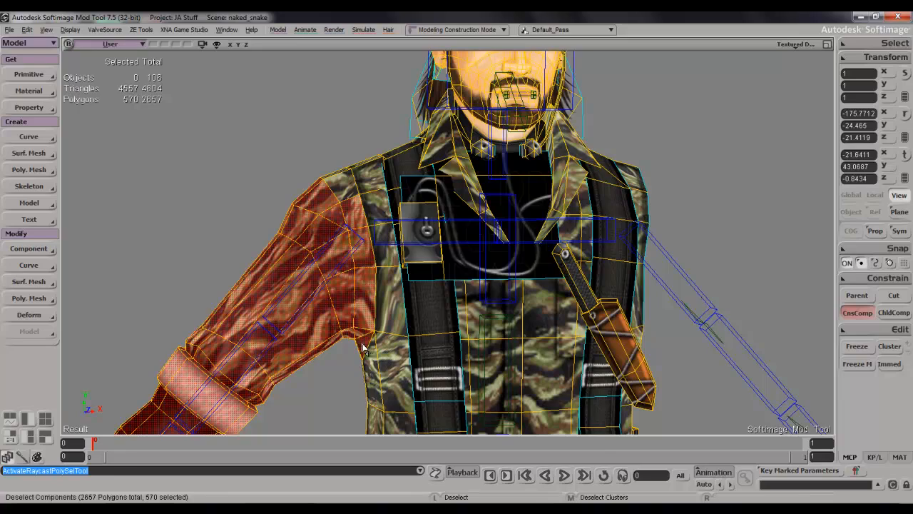
{"action": "left_click", "coordinate": [360, 342], "text": "ctrl+shift"}
{"action": "left_click_drag", "start_coordinate": [349, 182], "coordinate": [338, 181], "text": "shift"}
{"action": "key", "text": "s"}
{"action": "right_click_drag", "start_coordinate": [339, 180], "coordinate": [470, 131]}
{"action": "left_click_drag", "start_coordinate": [448, 234], "coordinate": [442, 216], "text": "ctrl+shift"}
{"action": "key", "text": "s"}
{"action": "right_click_drag", "start_coordinate": [447, 230], "coordinate": [370, 258]}
Step: Extract the selected right arm polygons into a separate mesh while keeping the originals
{"action": "scroll", "coordinate": [370, 258], "scroll_direction": "down", "scroll_amount": 3}
{"action": "scroll", "coordinate": [320, 299], "scroll_direction": "down", "scroll_amount": 3}
{"action": "right_click", "coordinate": [388, 272]}
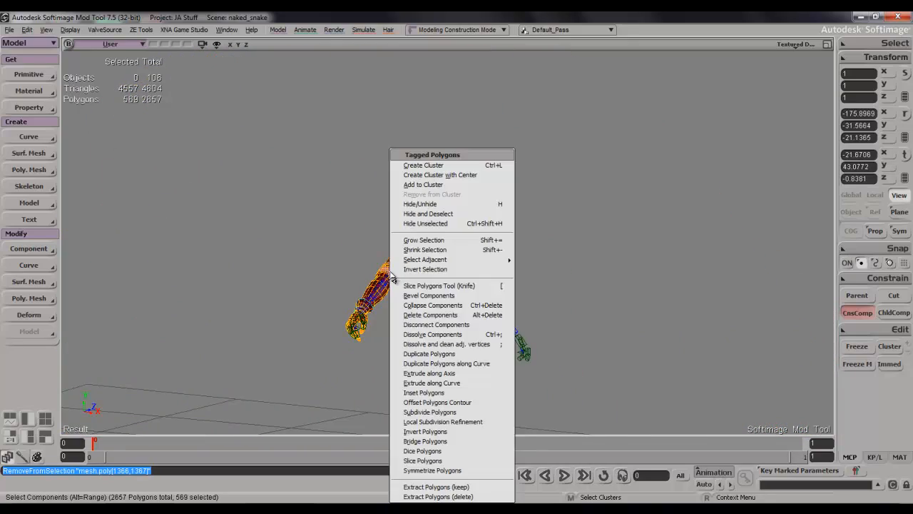
{"action": "left_click", "coordinate": [431, 488]}
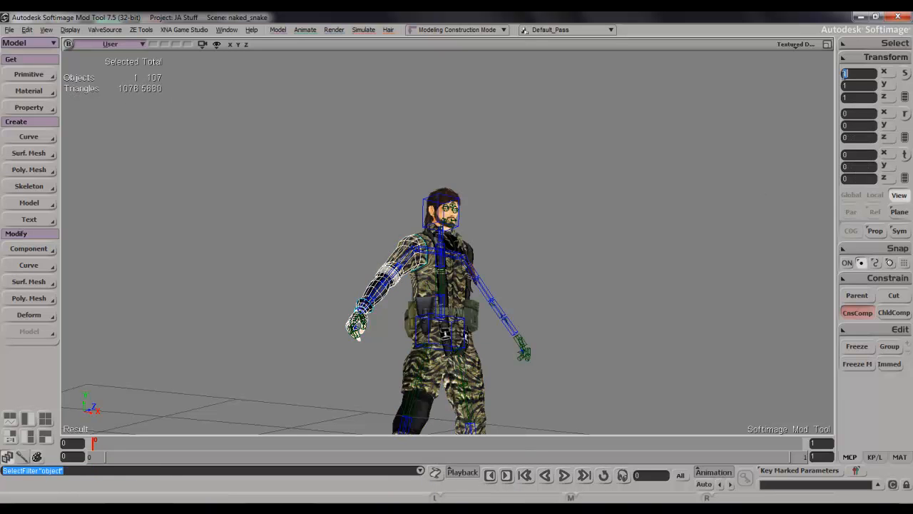
Step: Mirror the extracted arm to the other side with an X scale of -1 and freeze its scaling
{"action": "left_click", "coordinate": [844, 73]}
{"action": "type", "text": "-"}
{"action": "key", "text": "Return"}
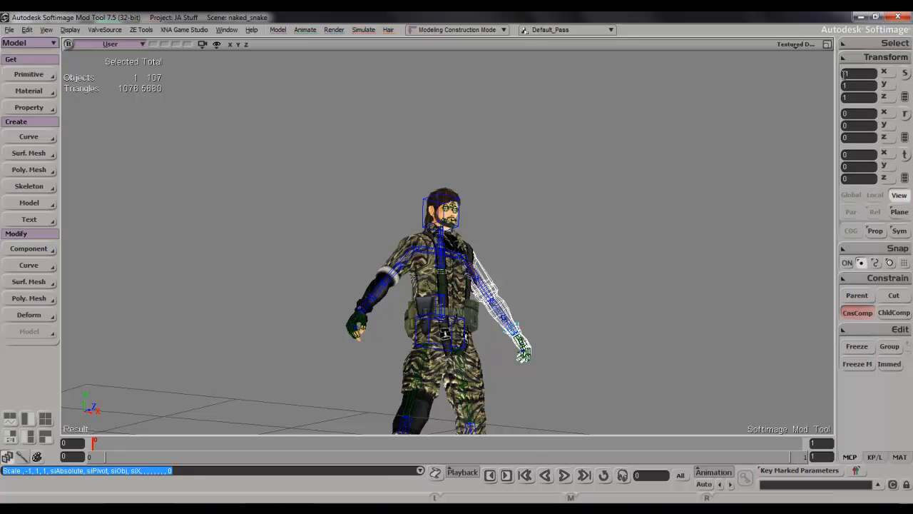
{"action": "left_click", "coordinate": [865, 60]}
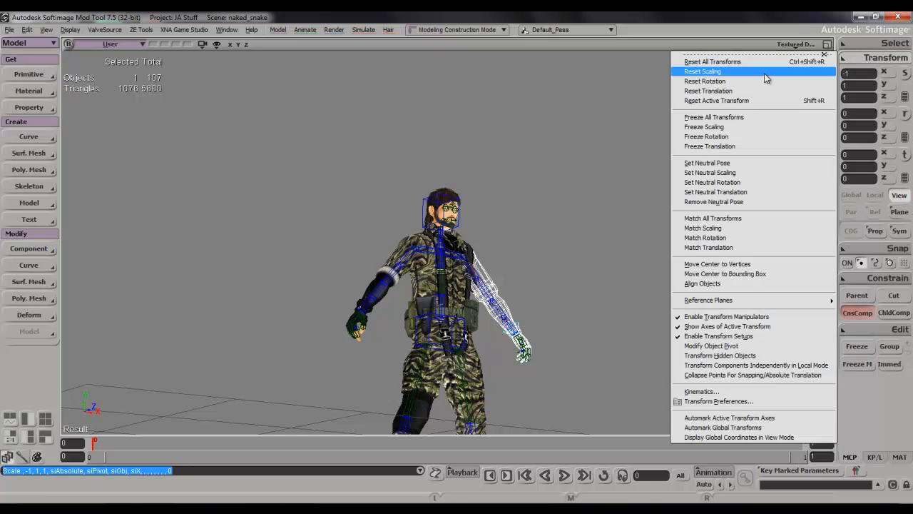
{"action": "left_click", "coordinate": [749, 127]}
Step: Invert the polygons of the mirrored arm and select the arm mesh again
{"action": "key", "text": "s"}
{"action": "right_click_drag", "start_coordinate": [729, 153], "coordinate": [640, 179]}
{"action": "left_click_drag", "start_coordinate": [640, 179], "coordinate": [635, 135]}
{"action": "middle_click_drag", "start_coordinate": [634, 134], "coordinate": [652, 135]}
{"action": "right_click_drag", "start_coordinate": [652, 135], "coordinate": [663, 187]}
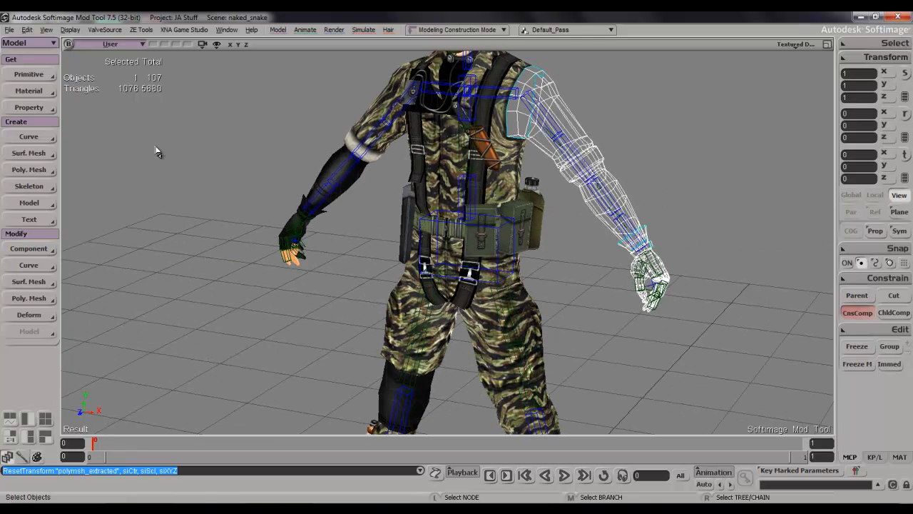
{"action": "left_click", "coordinate": [33, 284]}
{"action": "left_click", "coordinate": [35, 298]}
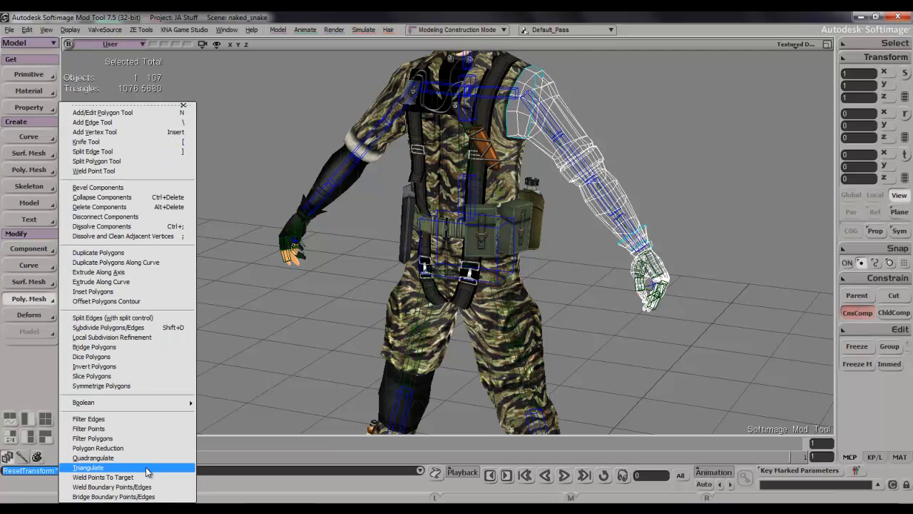
{"action": "left_click", "coordinate": [141, 365]}
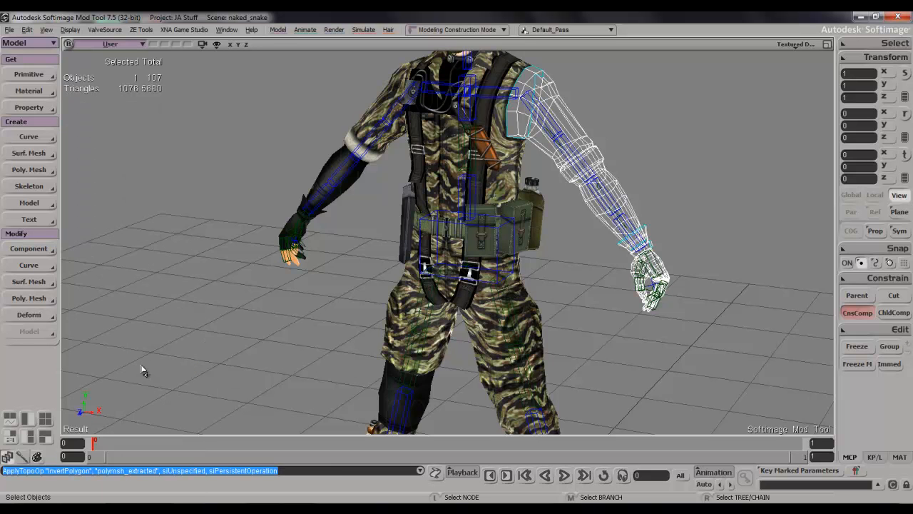
{"action": "key", "text": "space"}
{"action": "left_click", "coordinate": [628, 195]}
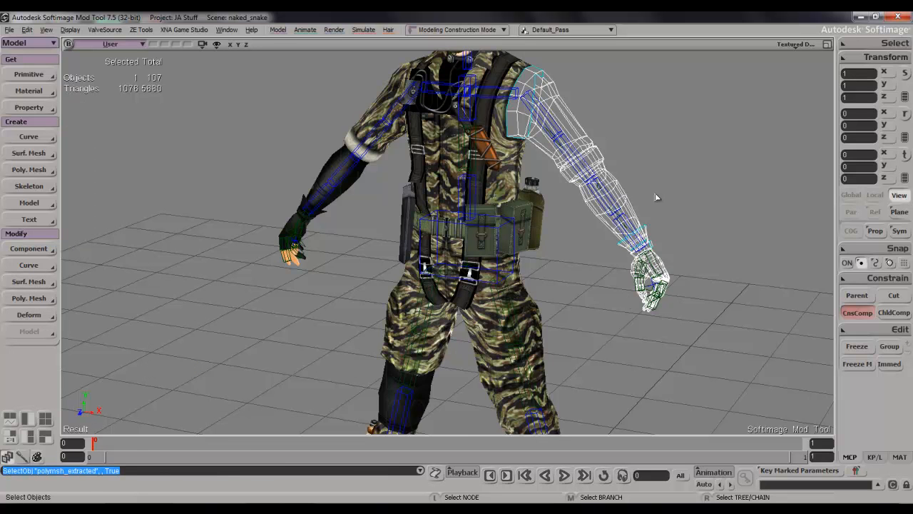
Step: Turn off Mixed Viewing Mode in the camera display settings with the mirrored arm deselected
{"action": "left_click", "coordinate": [676, 198]}
{"action": "key", "text": "s"}
{"action": "right_click_drag", "start_coordinate": [695, 212], "coordinate": [684, 186]}
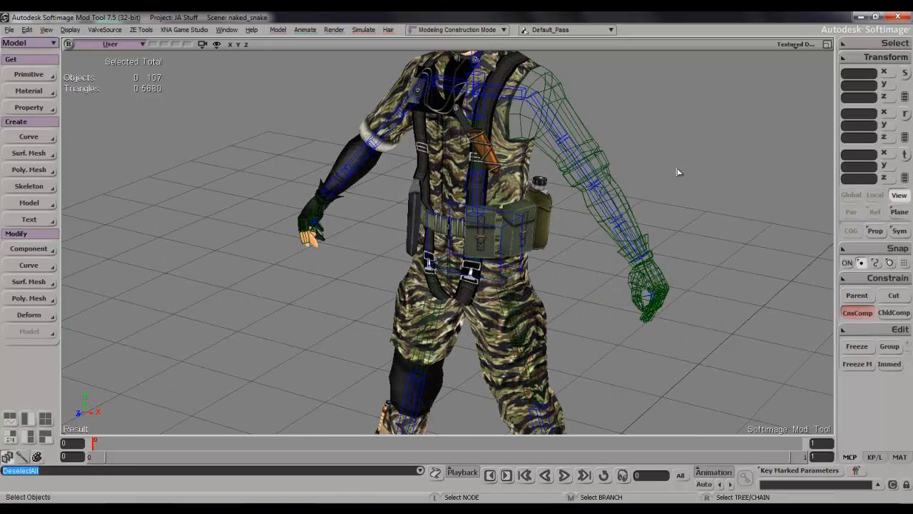
{"action": "left_click", "coordinate": [595, 157]}
{"action": "left_click", "coordinate": [766, 180]}
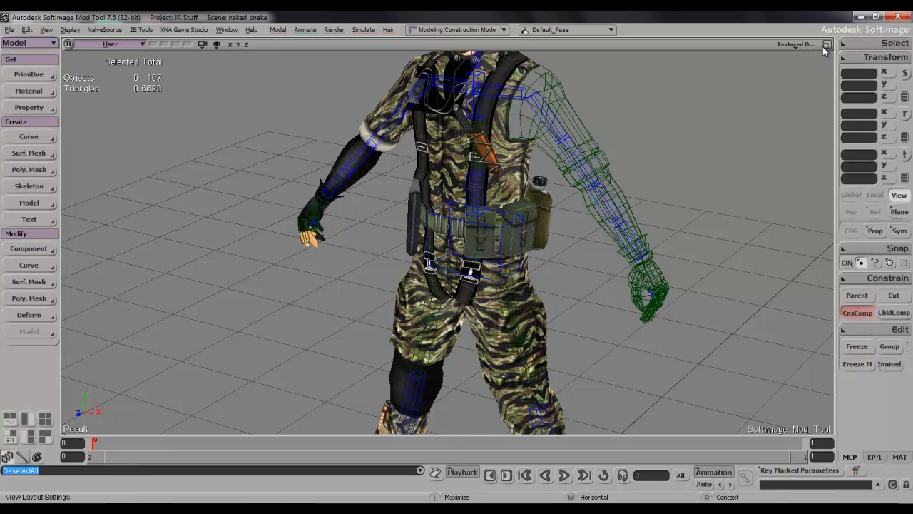
{"action": "left_click", "coordinate": [817, 44]}
{"action": "left_click", "coordinate": [742, 276]}
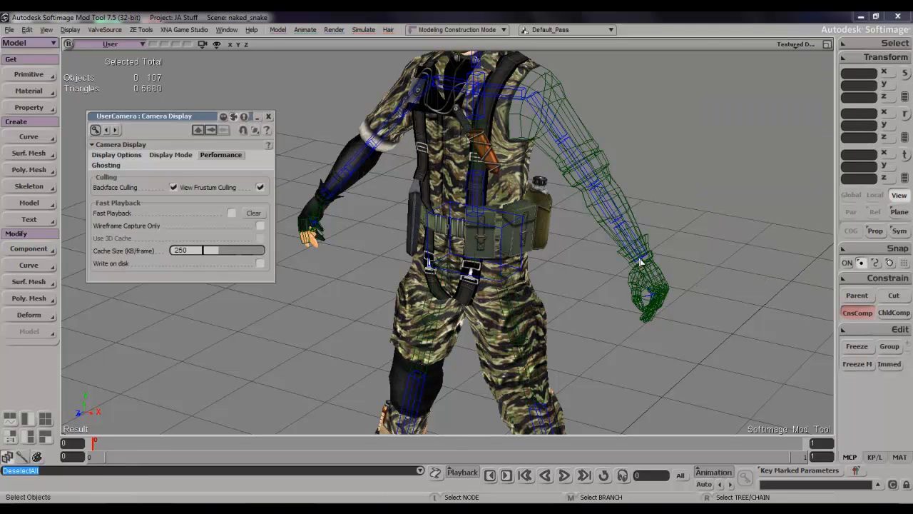
{"action": "left_click", "coordinate": [170, 156]}
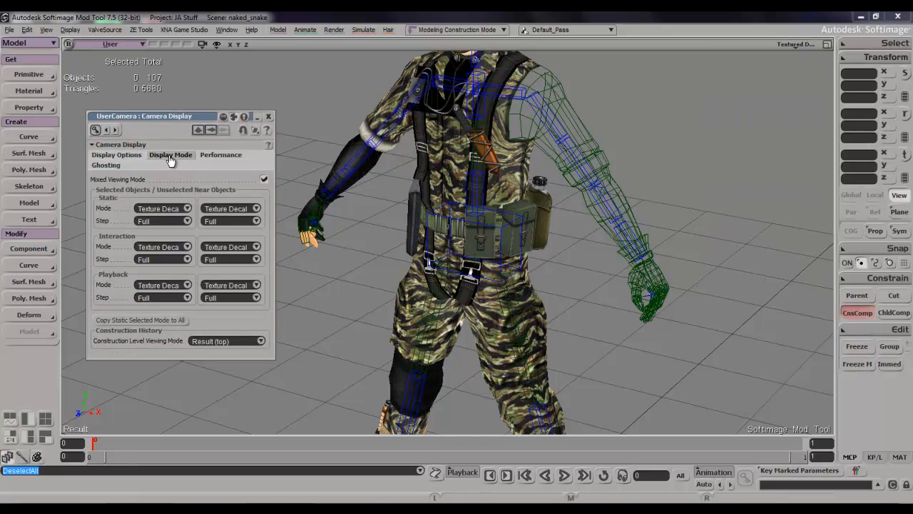
{"action": "left_click", "coordinate": [263, 180]}
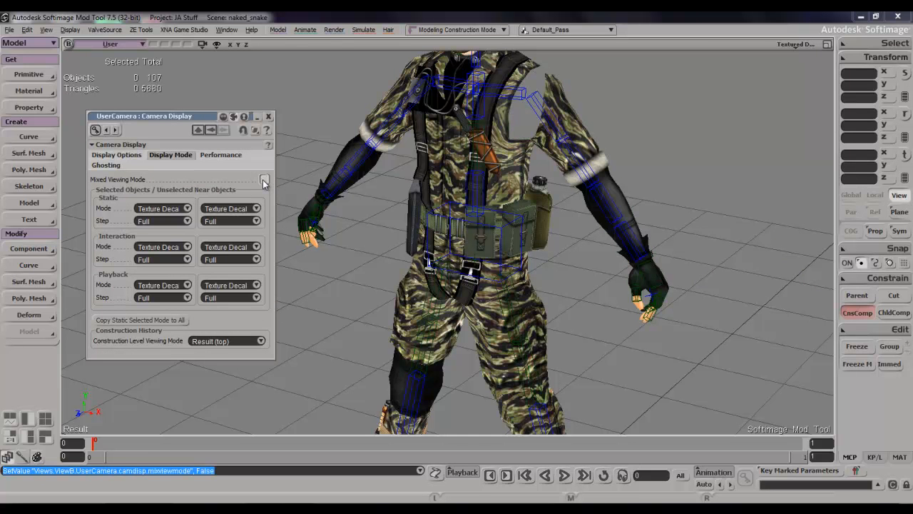
{"action": "key", "text": "s"}
{"action": "right_click_drag", "start_coordinate": [661, 118], "coordinate": [606, 125]}
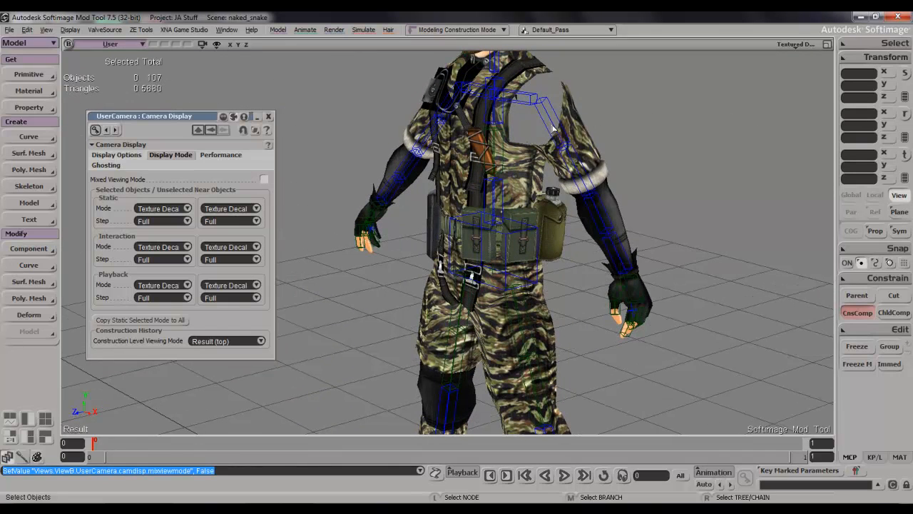
Step: Undo the recent changes back through the polygon inversion on the mirrored arm
{"action": "key", "text": "ctrl+z"}
{"action": "key", "text": "ctrl+z"}
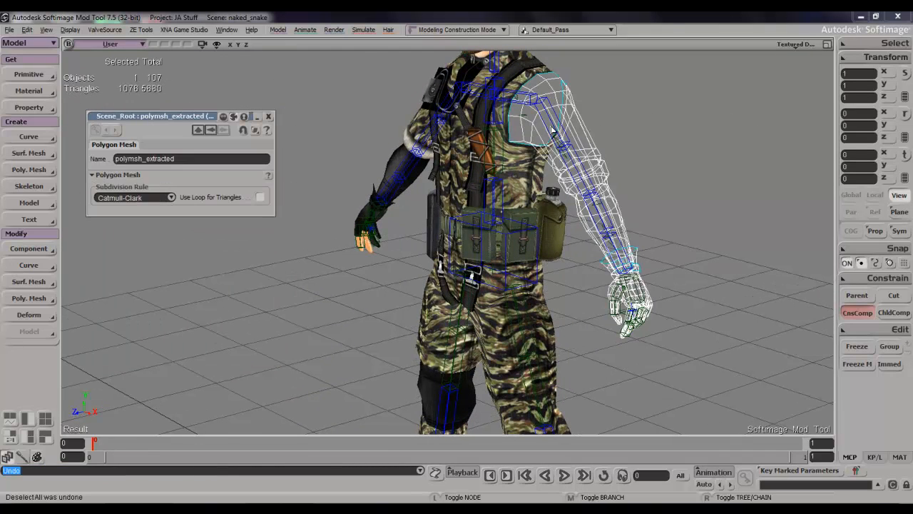
{"action": "key", "text": "ctrl+z"}
{"action": "key", "text": "ctrl+z"}
{"action": "key", "text": "ctrl+z"}
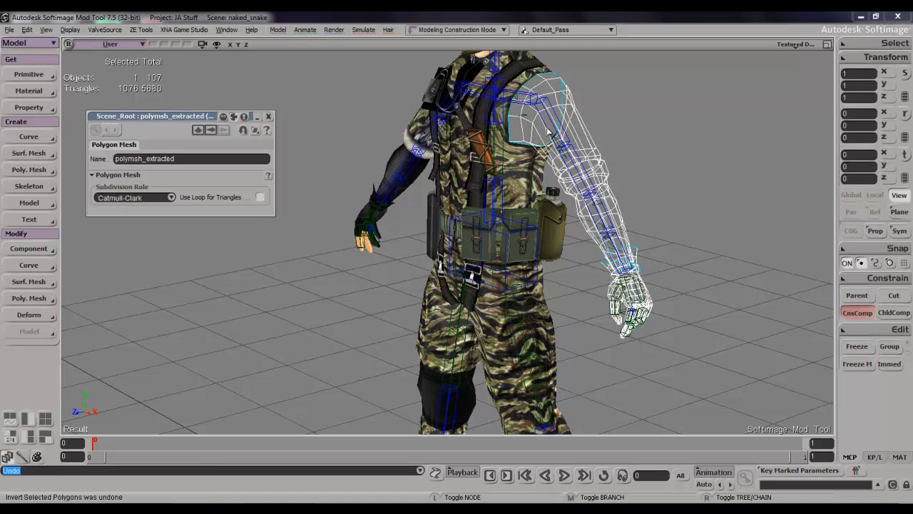
Step: Disable the user camera's Mixed Viewing Mode again, keeping the mirrored arm selected, and close the display settings
{"action": "left_click", "coordinate": [784, 44]}
{"action": "left_click", "coordinate": [744, 277]}
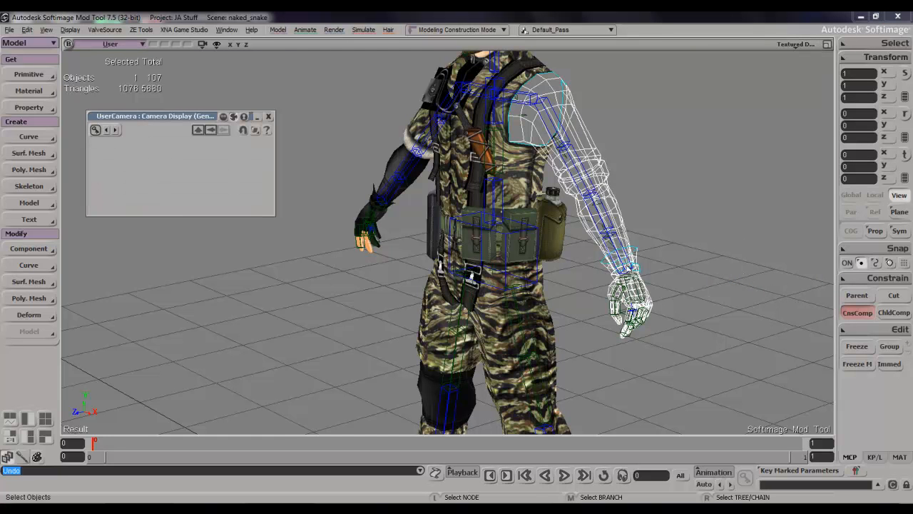
{"action": "left_click", "coordinate": [264, 181]}
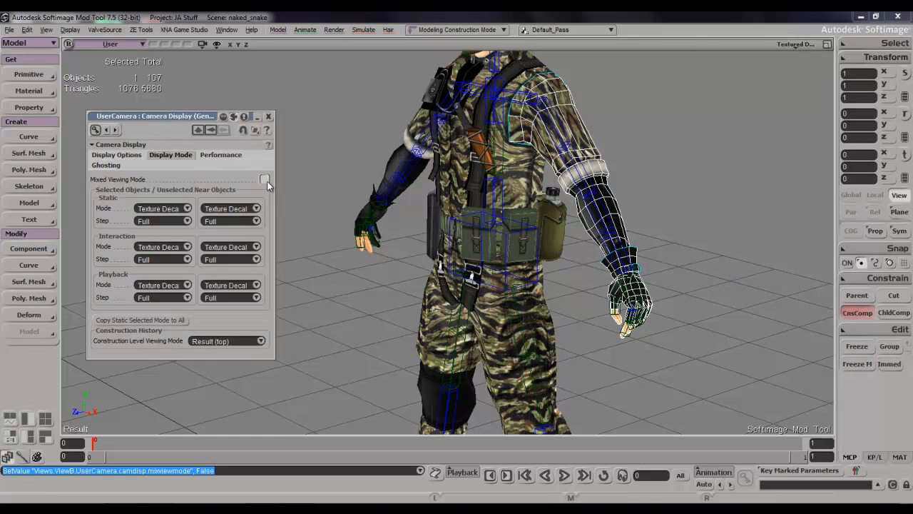
{"action": "left_click", "coordinate": [269, 116]}
Step: Add the body mesh to the selected mirrored arm and merge both into one new polygon mesh
{"action": "key", "text": "s"}
{"action": "right_click_drag", "start_coordinate": [287, 145], "coordinate": [398, 146]}
{"action": "scroll", "coordinate": [399, 147], "scroll_direction": "down", "scroll_amount": 3}
{"action": "key", "text": "s"}
{"action": "right_click_drag", "start_coordinate": [491, 235], "coordinate": [589, 171]}
{"action": "scroll", "coordinate": [592, 169], "scroll_direction": "up", "scroll_amount": 4}
{"action": "key", "text": "s"}
{"action": "left_click_drag", "start_coordinate": [602, 151], "coordinate": [590, 331]}
{"action": "left_click", "coordinate": [449, 287], "text": "shift"}
{"action": "key", "text": "s"}
{"action": "scroll", "coordinate": [447, 286], "scroll_direction": "down", "scroll_amount": 4}
{"action": "scroll", "coordinate": [447, 287], "scroll_direction": "down", "scroll_amount": 2}
{"action": "right_click_drag", "start_coordinate": [533, 279], "coordinate": [592, 324]}
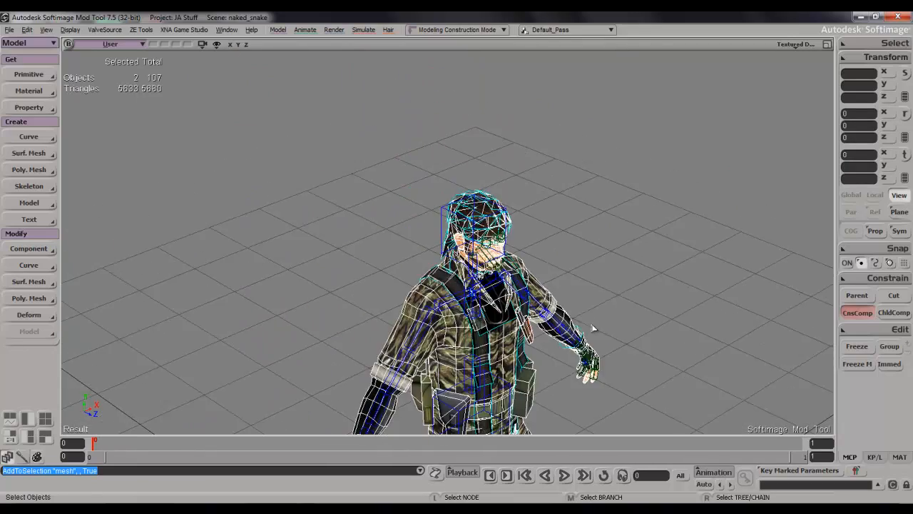
{"action": "scroll", "coordinate": [591, 325], "scroll_direction": "up", "scroll_amount": 2}
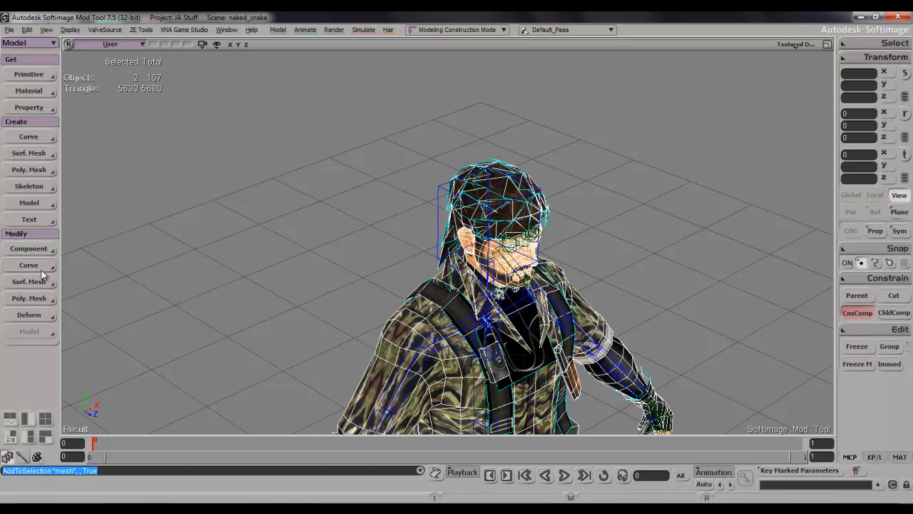
{"action": "left_click", "coordinate": [30, 170]}
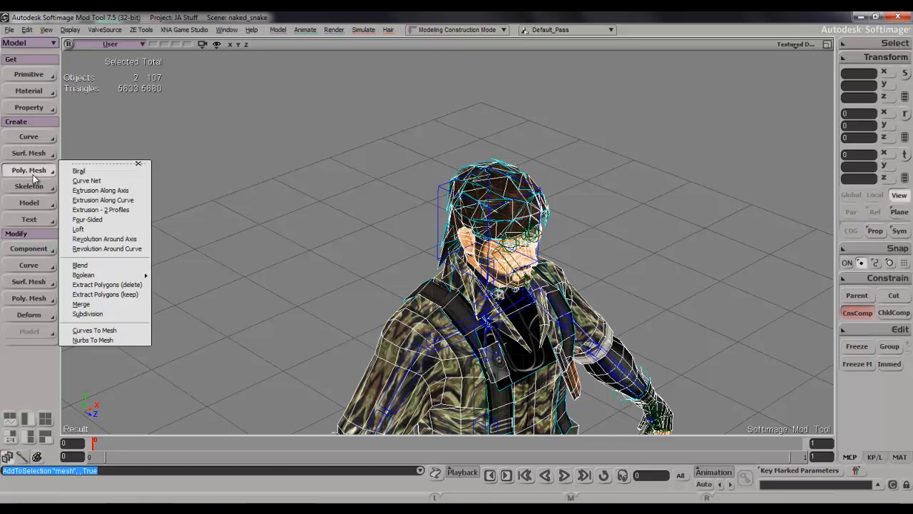
{"action": "left_click", "coordinate": [100, 303]}
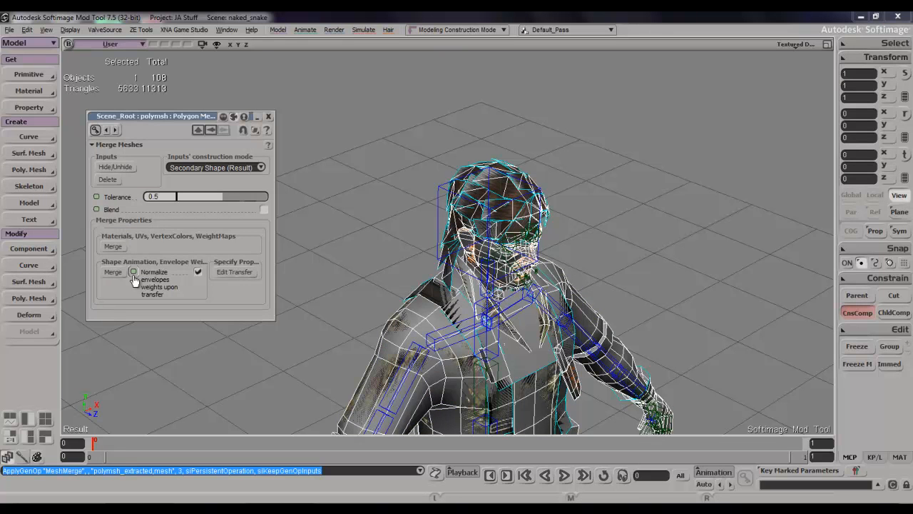
Step: Set the tolerance of the mesh merge to 0.0818
{"action": "left_click", "coordinate": [186, 199]}
{"action": "key", "text": "s"}
{"action": "right_click_drag", "start_coordinate": [528, 235], "coordinate": [437, 159]}
{"action": "left_click_drag", "start_coordinate": [179, 198], "coordinate": [188, 202]}
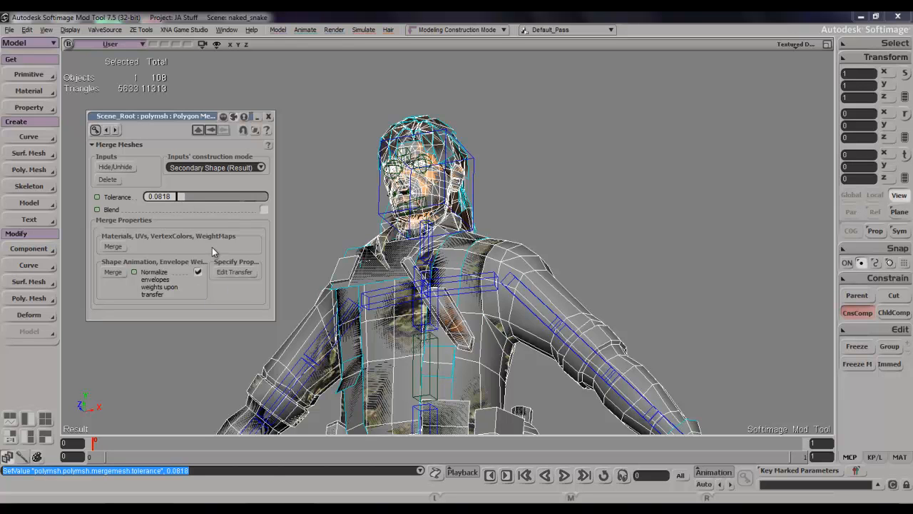
Step: Merge the materials and UVs using the Modeling input construction mode, then delete the merge's input meshes
{"action": "left_click", "coordinate": [128, 246]}
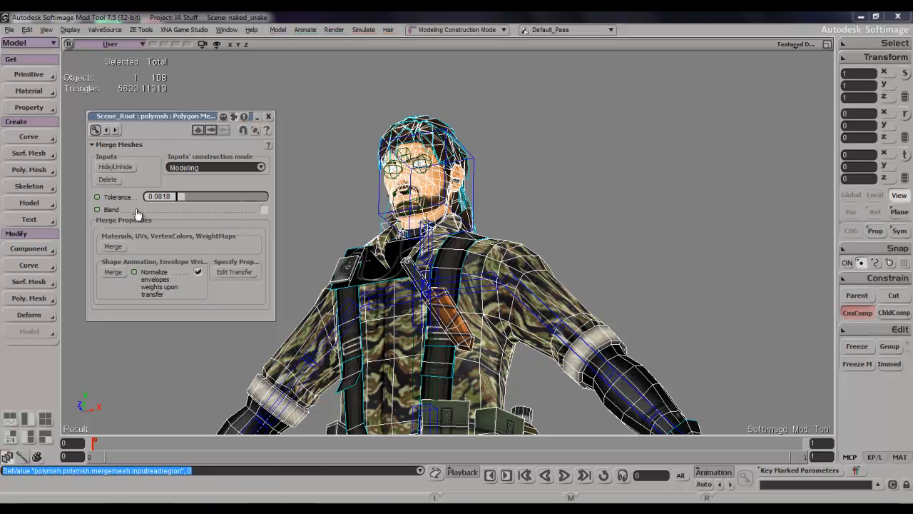
{"action": "left_click", "coordinate": [113, 179]}
{"action": "key", "text": "s"}
{"action": "right_click_drag", "start_coordinate": [545, 146], "coordinate": [522, 194]}
{"action": "left_click", "coordinate": [522, 195]}
Step: Examine the merged character from several angles, checking both arms, the shoulder seams and the whole body
{"action": "key", "text": "s"}
{"action": "right_click_drag", "start_coordinate": [531, 229], "coordinate": [570, 162]}
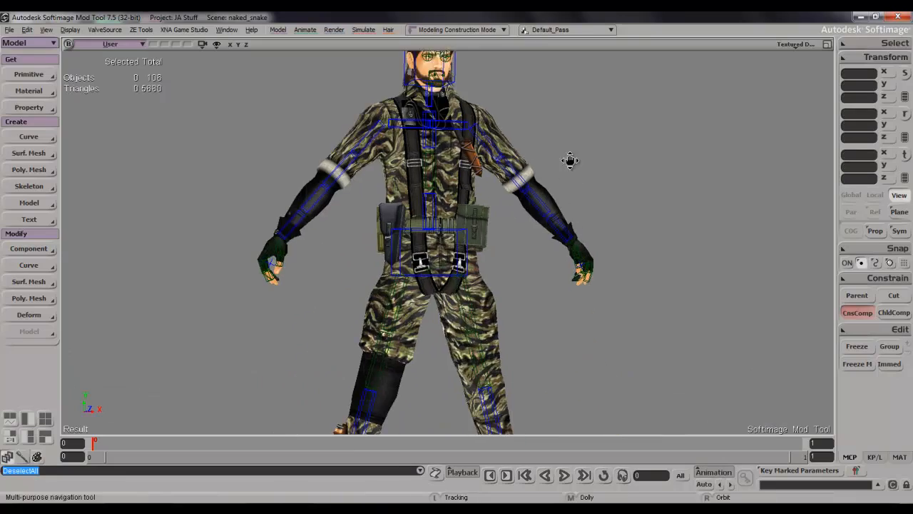
{"action": "left_click_drag", "start_coordinate": [570, 162], "coordinate": [568, 151]}
{"action": "left_click", "coordinate": [441, 171]}
{"action": "key", "text": "s"}
{"action": "right_click_drag", "start_coordinate": [591, 164], "coordinate": [559, 187]}
{"action": "middle_click_drag", "start_coordinate": [559, 188], "coordinate": [552, 200]}
{"action": "mouse_move", "coordinate": [553, 200]}
{"action": "right_mouse_down"}
{"action": "mouse_move", "coordinate": [613, 189]}
{"action": "mouse_move", "coordinate": [595, 179]}
{"action": "mouse_move", "coordinate": [559, 205]}
{"action": "right_mouse_up"}
{"action": "left_click_drag", "start_coordinate": [559, 204], "coordinate": [561, 216]}
{"action": "right_click_drag", "start_coordinate": [556, 206], "coordinate": [547, 195]}
{"action": "scroll", "coordinate": [546, 196], "scroll_direction": "up", "scroll_amount": 3}
{"action": "left_click", "coordinate": [515, 230]}
{"action": "key", "text": "s"}
{"action": "right_click_drag", "start_coordinate": [518, 235], "coordinate": [548, 248]}
{"action": "scroll", "coordinate": [547, 244], "scroll_direction": "down", "scroll_amount": 3}
{"action": "key", "text": "s"}
{"action": "left_click_drag", "start_coordinate": [547, 244], "coordinate": [554, 235]}
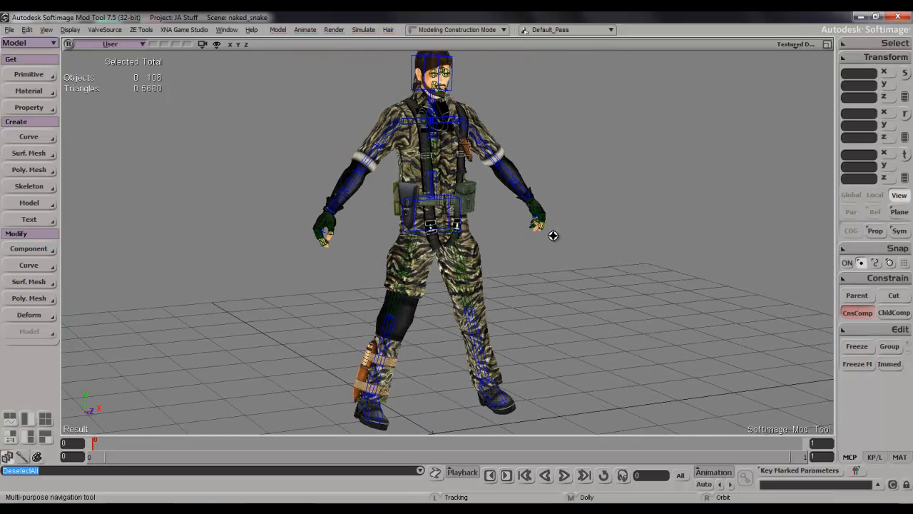
{"action": "scroll", "coordinate": [548, 236], "scroll_direction": "down", "scroll_amount": 1}
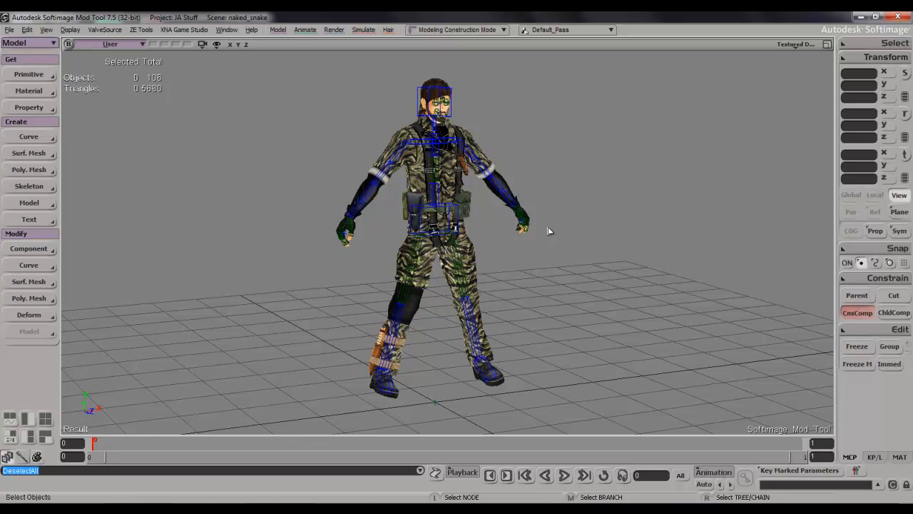
Step: Expand the full skeleton hierarchy in the explorer and group all bones from pelvis through rtalus
{"action": "key", "text": "8"}
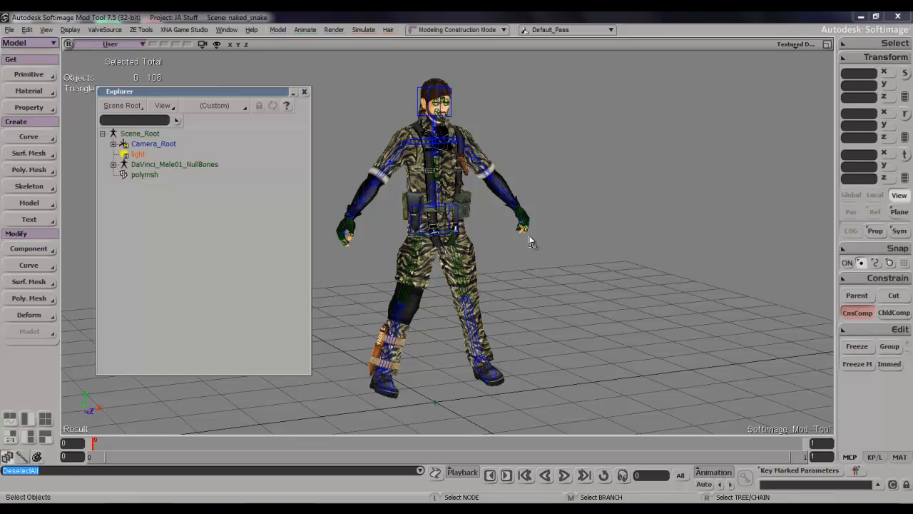
{"action": "key", "text": "space"}
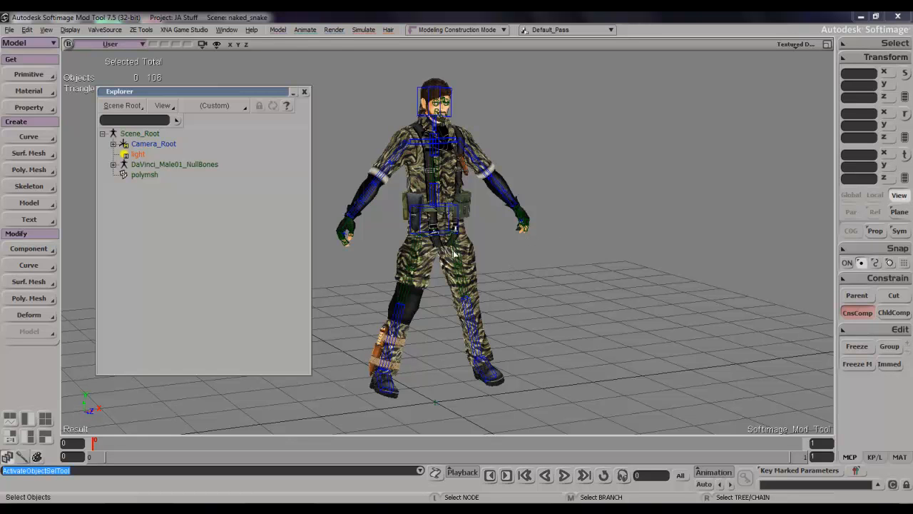
{"action": "left_click", "coordinate": [112, 164]}
{"action": "left_click", "coordinate": [124, 175]}
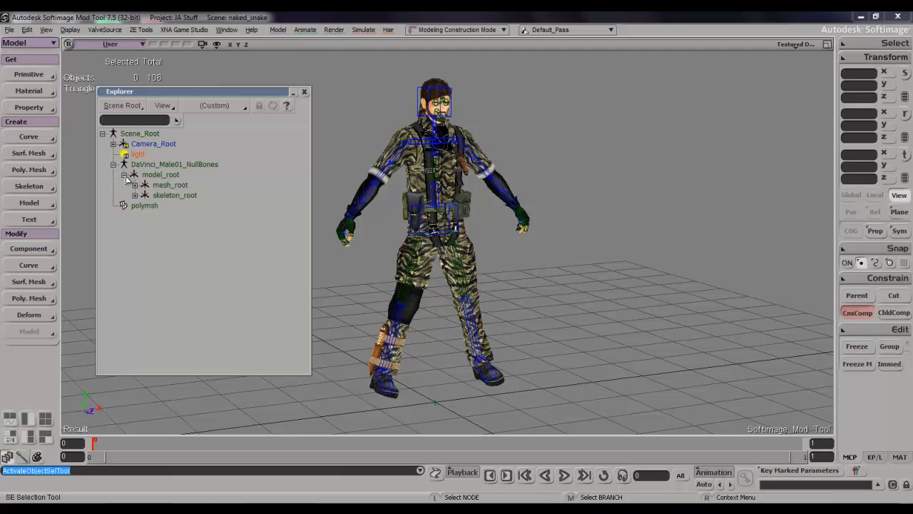
{"action": "left_click", "coordinate": [135, 195]}
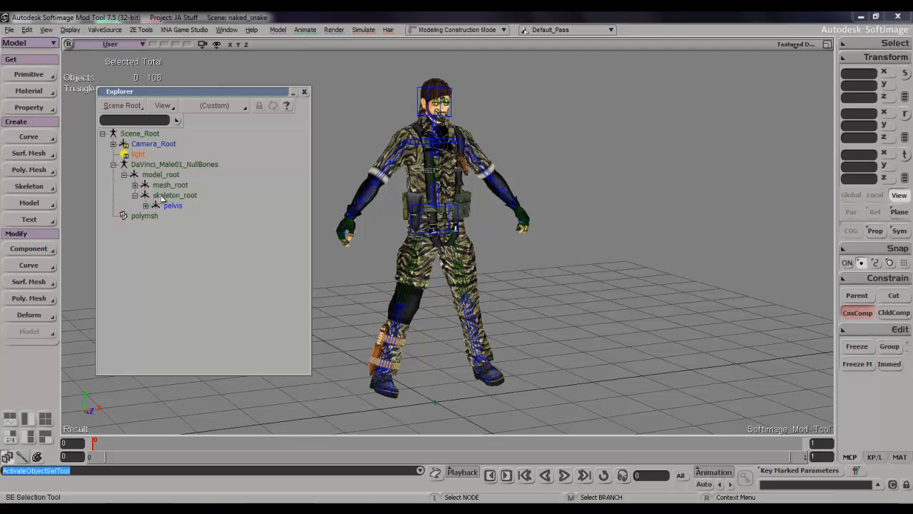
{"action": "right_click", "coordinate": [162, 195]}
{"action": "left_click", "coordinate": [201, 104]}
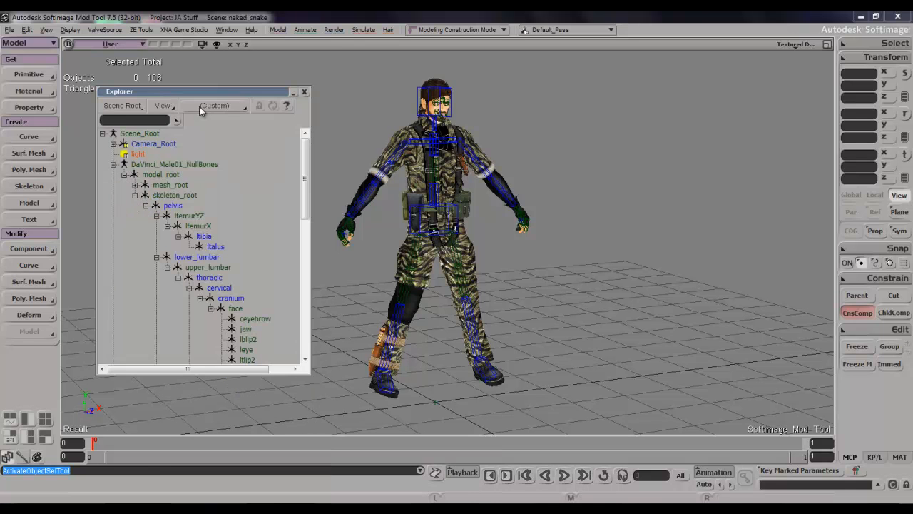
{"action": "left_click", "coordinate": [177, 206]}
{"action": "left_click_drag", "start_coordinate": [304, 185], "coordinate": [309, 335]}
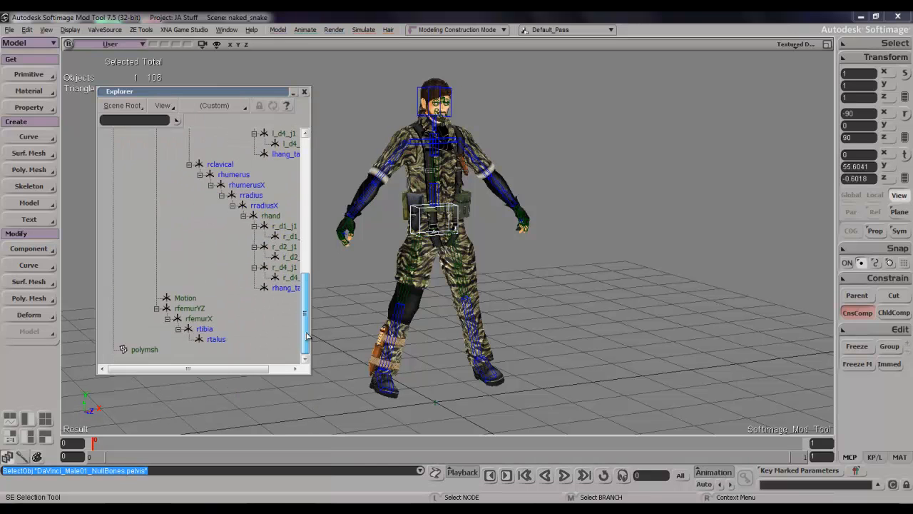
{"action": "left_click", "coordinate": [222, 338], "text": "shift"}
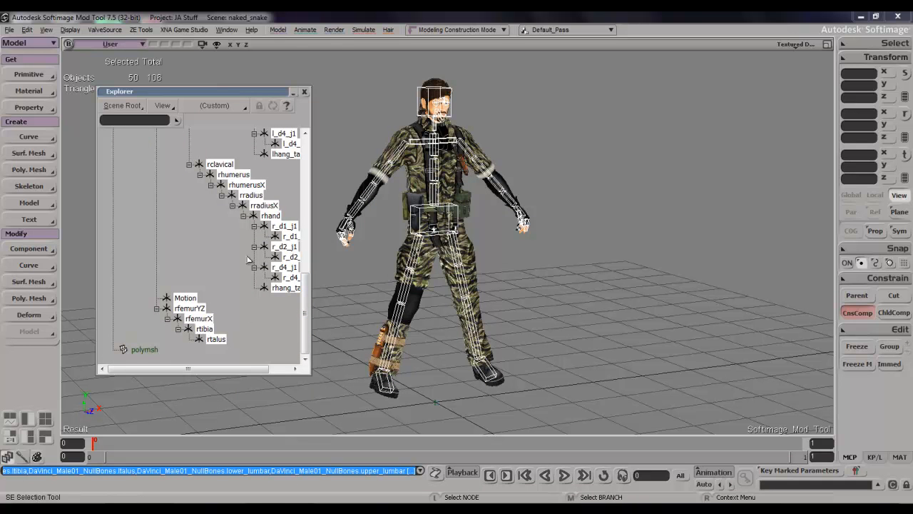
{"action": "key", "text": "ctrl+g"}
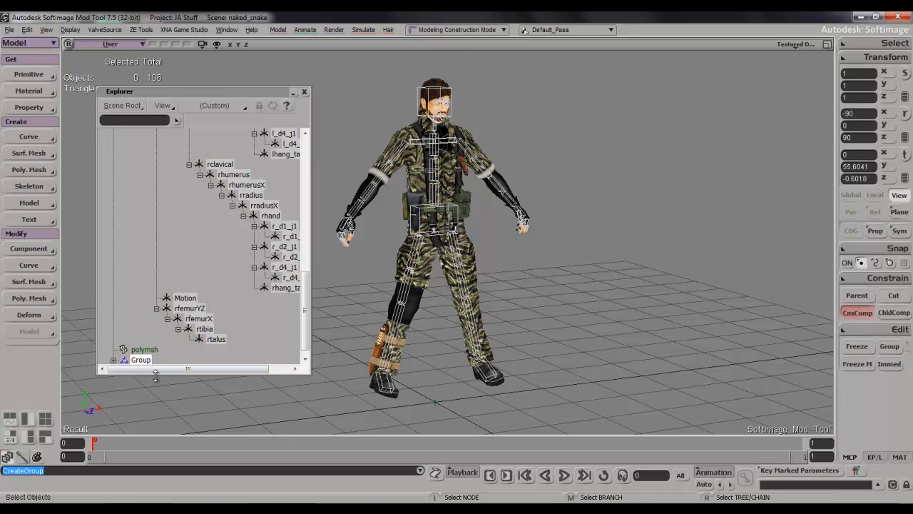
Step: Rename the new group to bones
{"action": "left_click", "coordinate": [127, 360]}
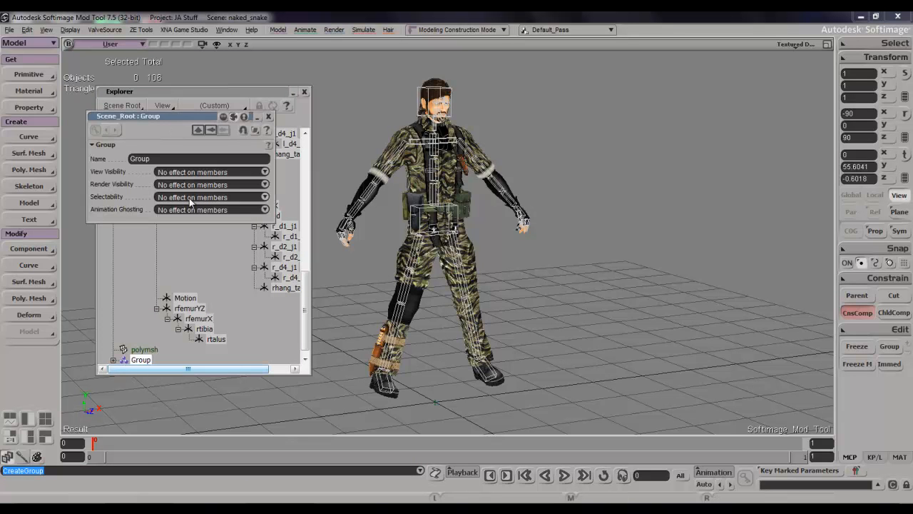
{"action": "left_click", "coordinate": [201, 160]}
{"action": "type", "text": "bones"}
{"action": "key", "text": "Return"}
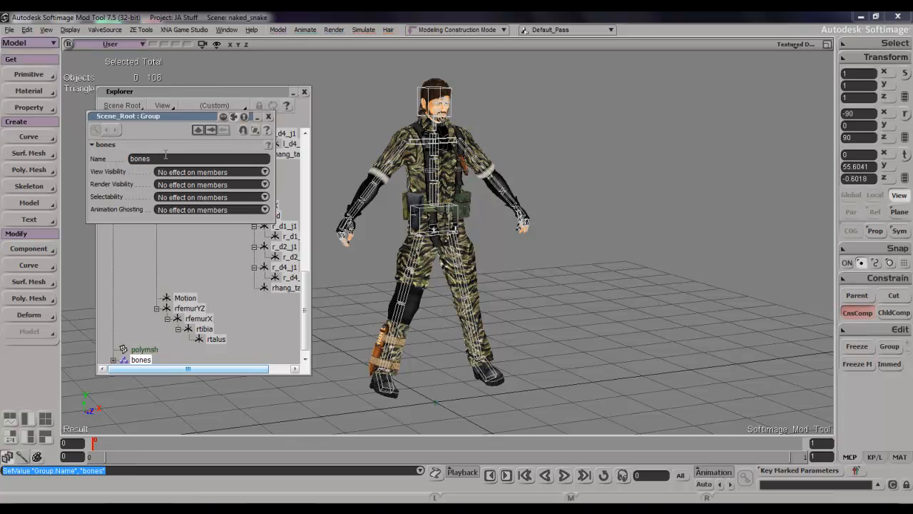
{"action": "left_click", "coordinate": [267, 117]}
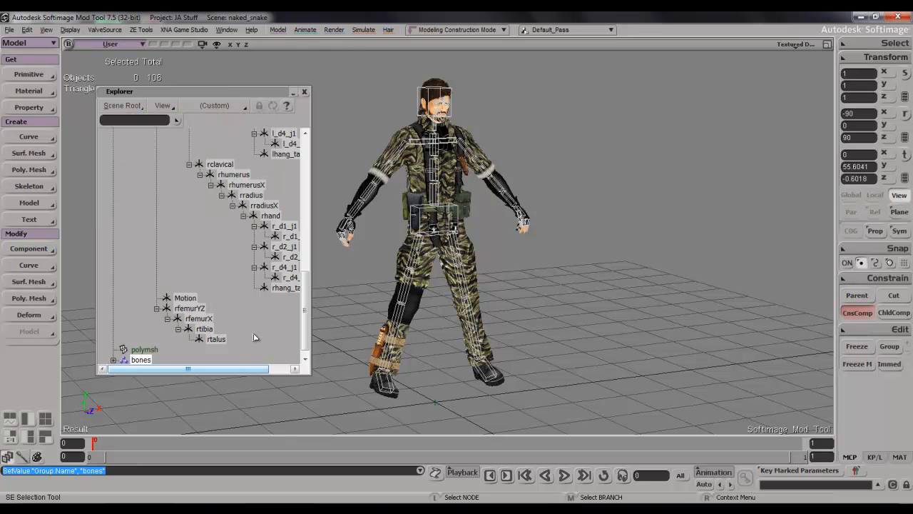
Step: Expand mesh_root in the explorer and group all tag meshes from stupidtriangle_off through bolt_uchest_r
{"action": "scroll", "coordinate": [305, 313], "scroll_direction": "up", "scroll_amount": 1}
{"action": "scroll", "coordinate": [305, 313], "scroll_direction": "up", "scroll_amount": 10}
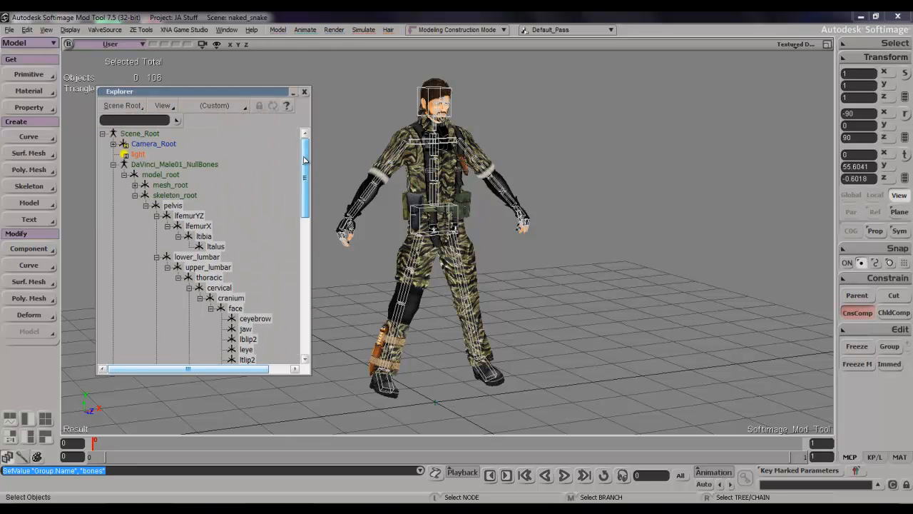
{"action": "left_click", "coordinate": [125, 175]}
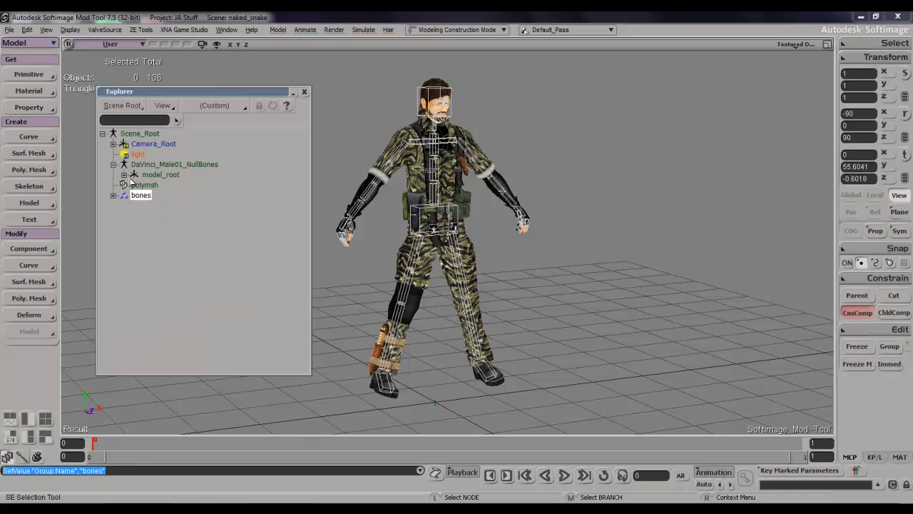
{"action": "left_click", "coordinate": [125, 175]}
{"action": "left_click", "coordinate": [136, 144]}
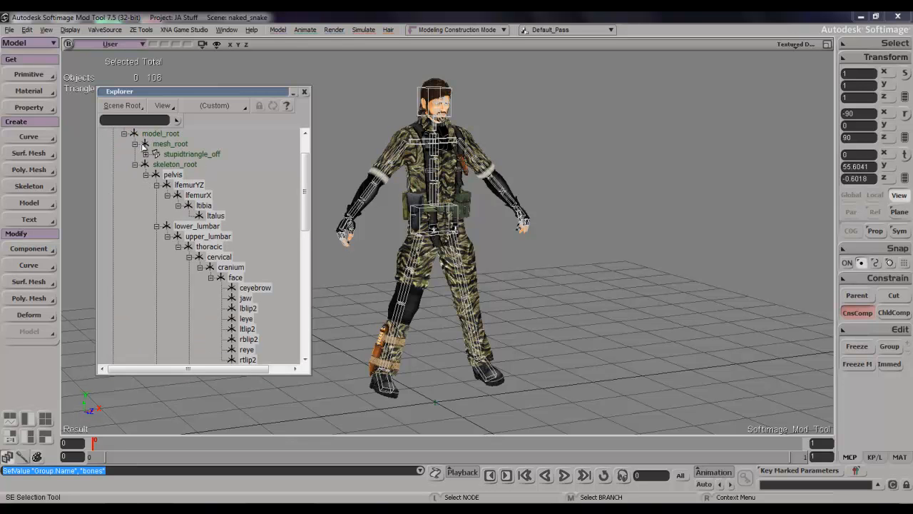
{"action": "left_click", "coordinate": [145, 154]}
{"action": "left_click", "coordinate": [188, 137]}
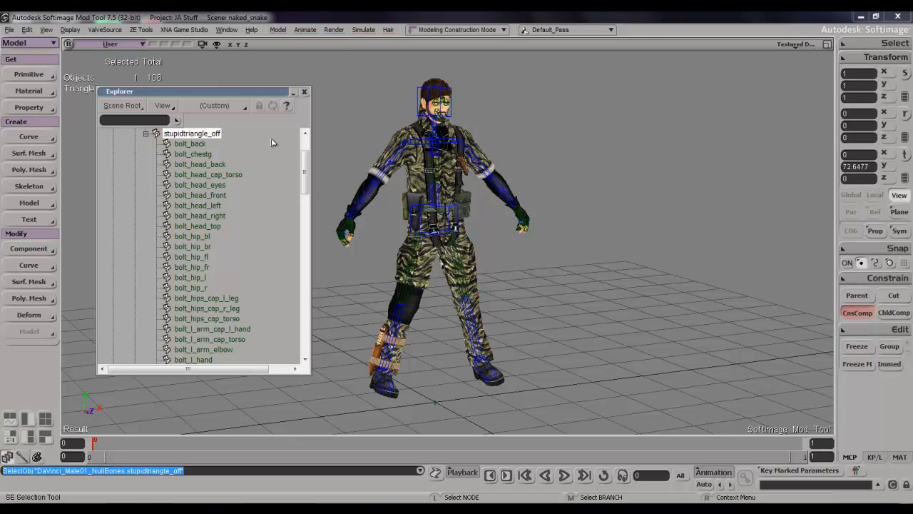
{"action": "left_click_drag", "start_coordinate": [304, 160], "coordinate": [326, 332]}
{"action": "scroll", "coordinate": [196, 206], "scroll_direction": "up", "scroll_amount": 8}
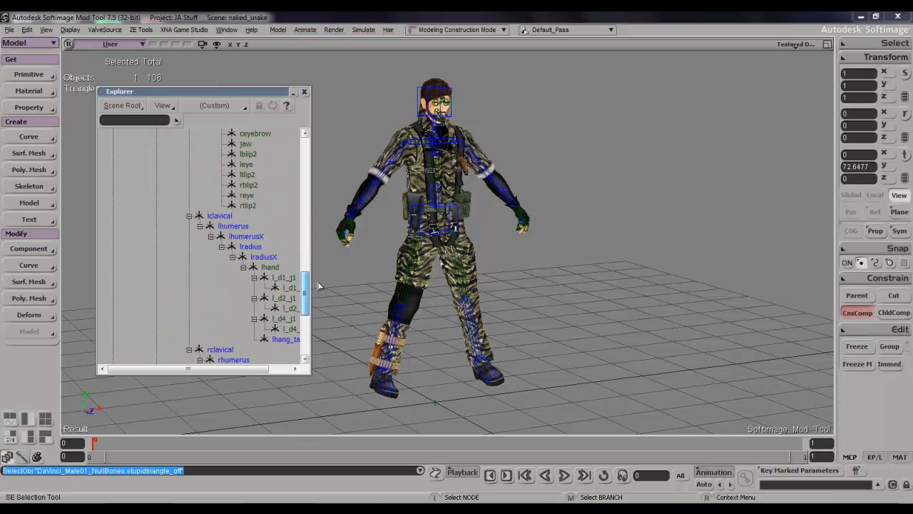
{"action": "left_click", "coordinate": [196, 215], "text": "shift"}
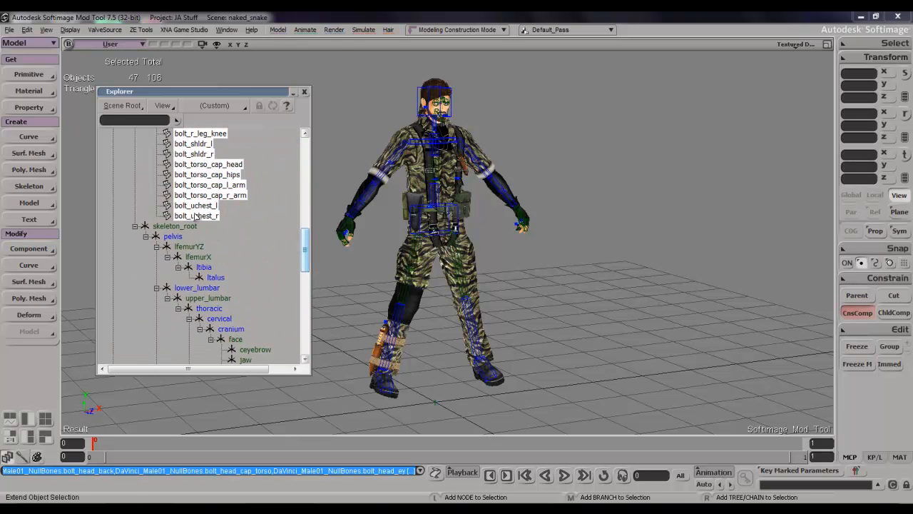
{"action": "key", "text": "ctrl+g"}
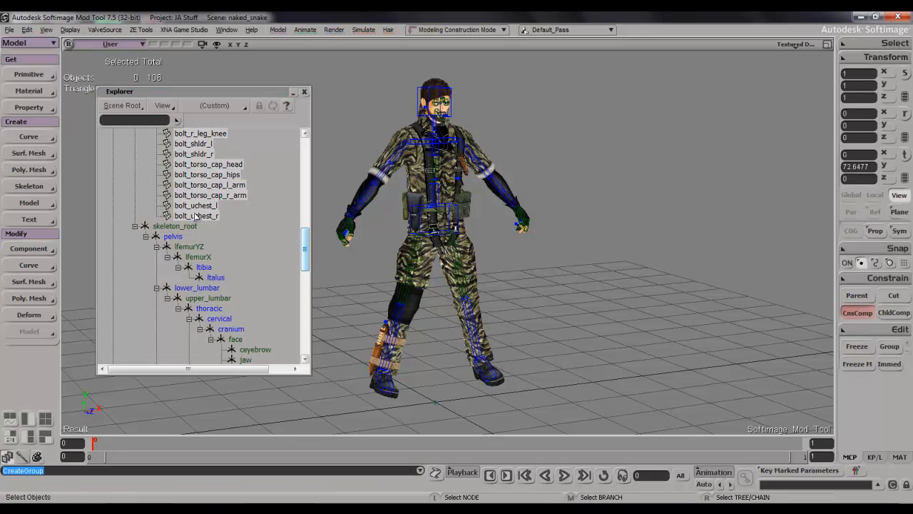
Step: Rename the new mesh group to tags
{"action": "left_click_drag", "start_coordinate": [305, 245], "coordinate": [308, 353]}
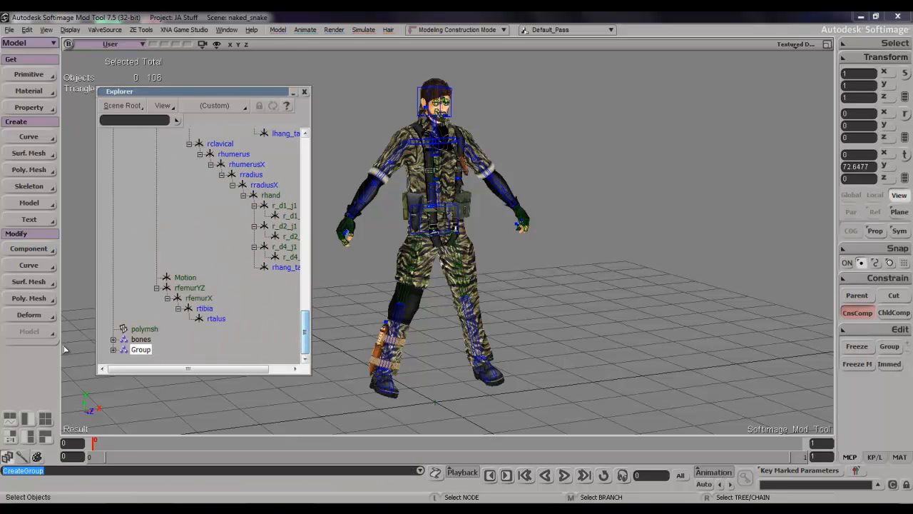
{"action": "left_click", "coordinate": [123, 349]}
{"action": "double_click", "coordinate": [154, 159]}
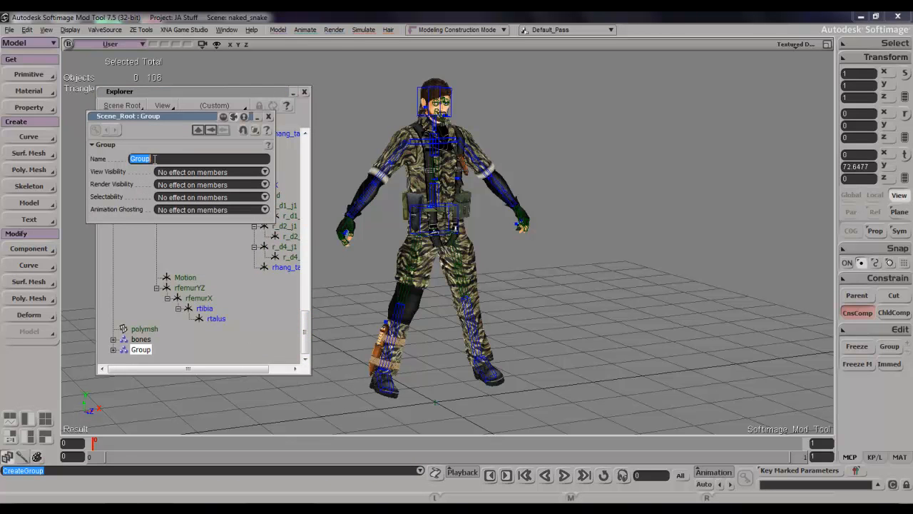
{"action": "type", "text": "tags"}
{"action": "key", "text": "Return"}
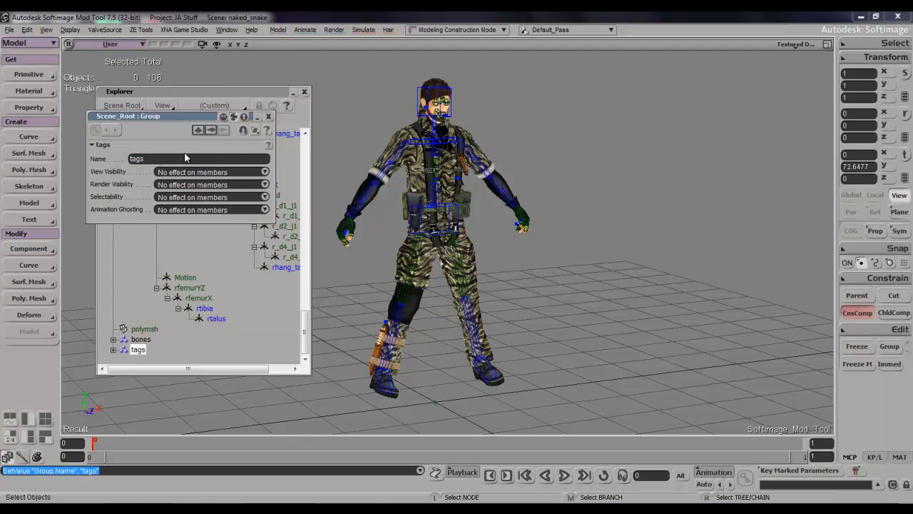
{"action": "left_click", "coordinate": [268, 117]}
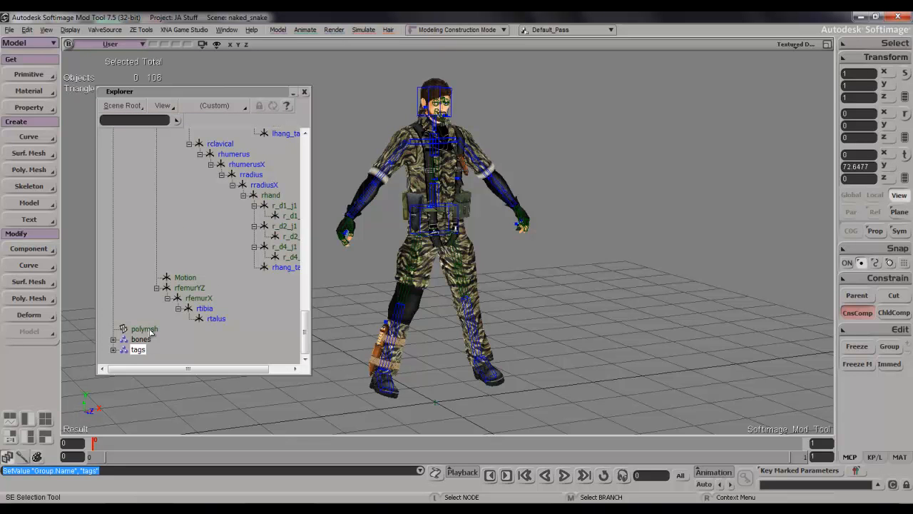
Step: Select mesh_root and collapse the DaVinci_Male01_NullBones hierarchy in the explorer
{"action": "left_click_drag", "start_coordinate": [303, 336], "coordinate": [287, 142]}
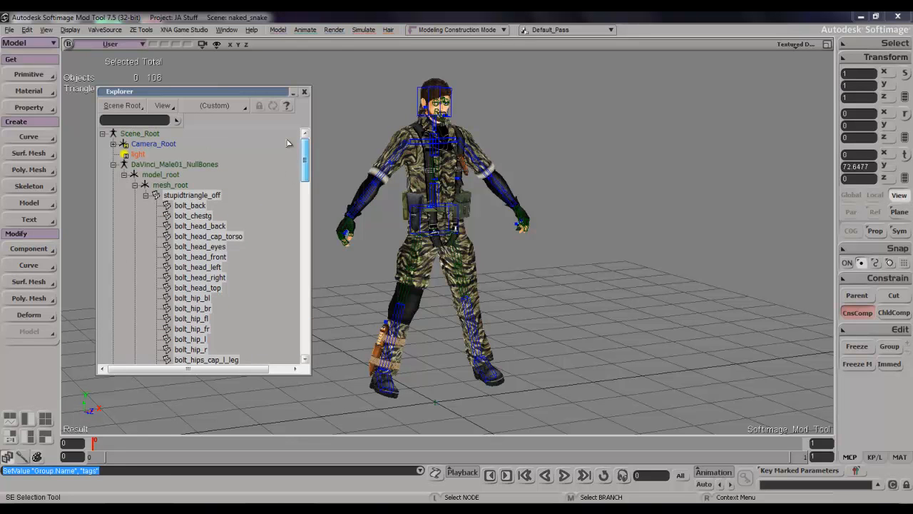
{"action": "left_click", "coordinate": [166, 185]}
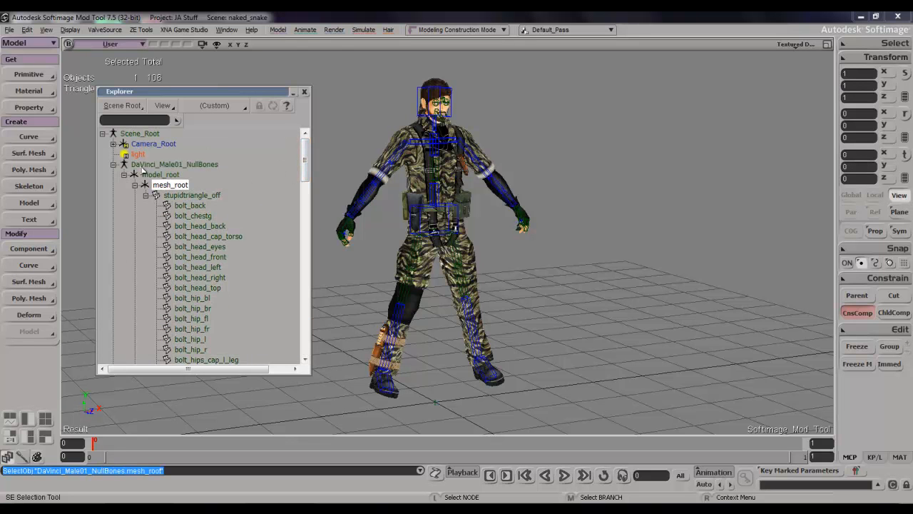
{"action": "right_click", "coordinate": [144, 166]}
{"action": "left_click", "coordinate": [174, 178]}
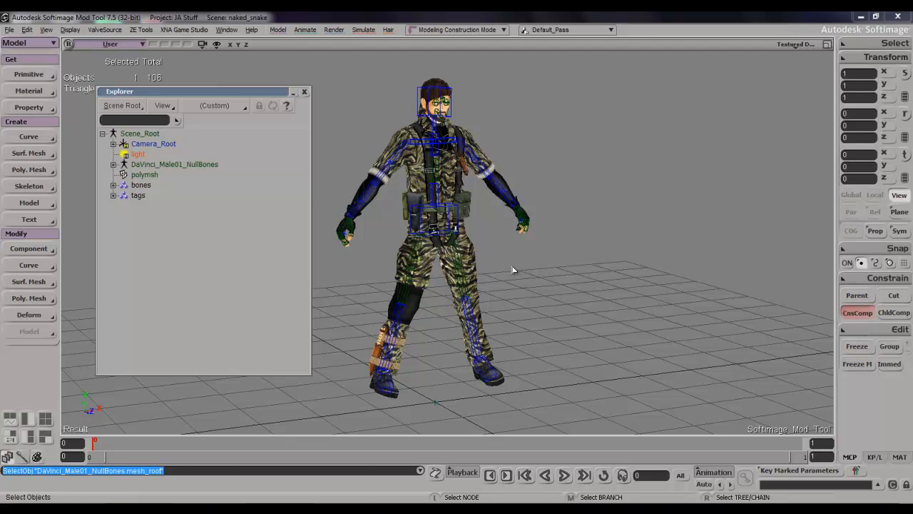
Step: Select the tags group and examine its members on the character from another angle
{"action": "left_click", "coordinate": [139, 195]}
{"action": "key", "text": "s"}
{"action": "right_click_drag", "start_coordinate": [693, 209], "coordinate": [718, 215]}
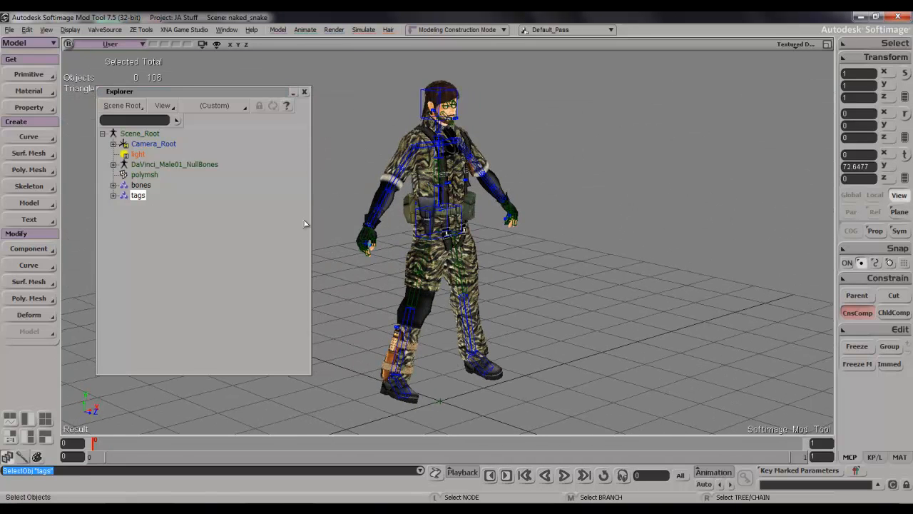